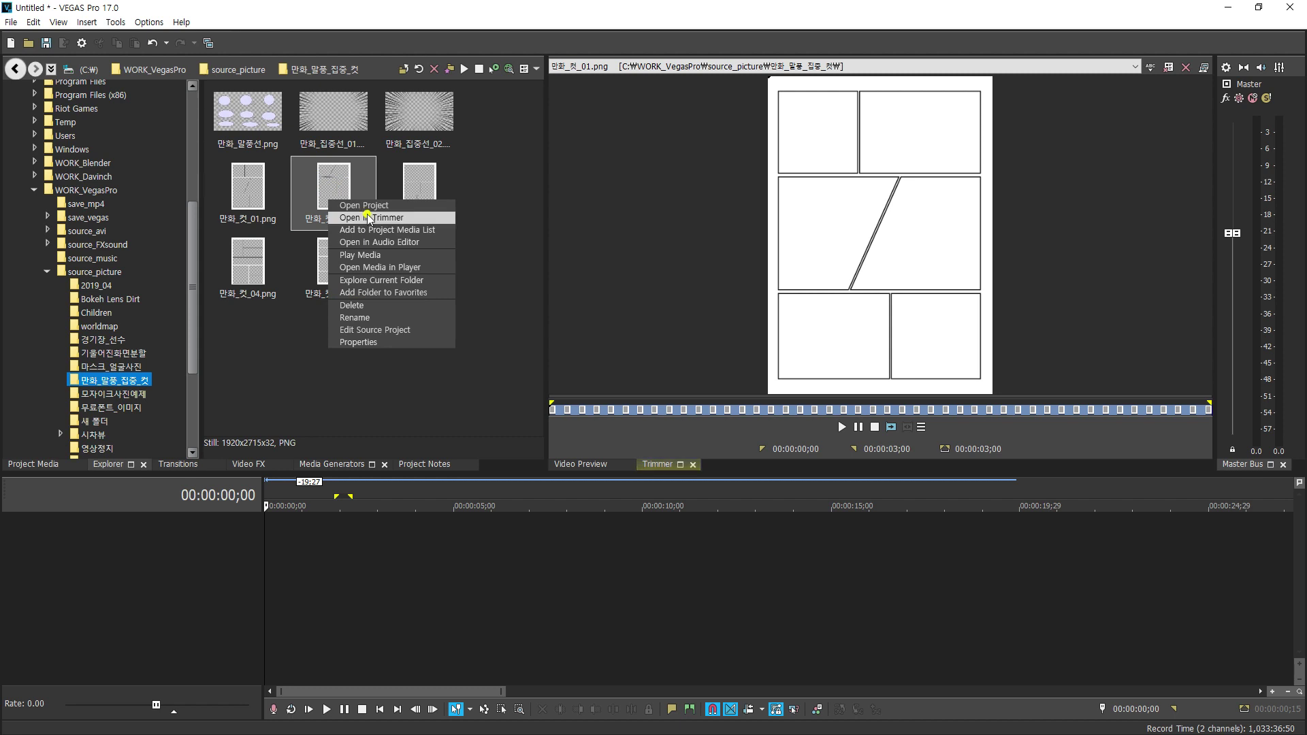
Preview the comic page images 만화_컷_03.png, 만화_컷_04.png and 만화_컷_05.png one after another in the Trimmer
right_click(425, 199)
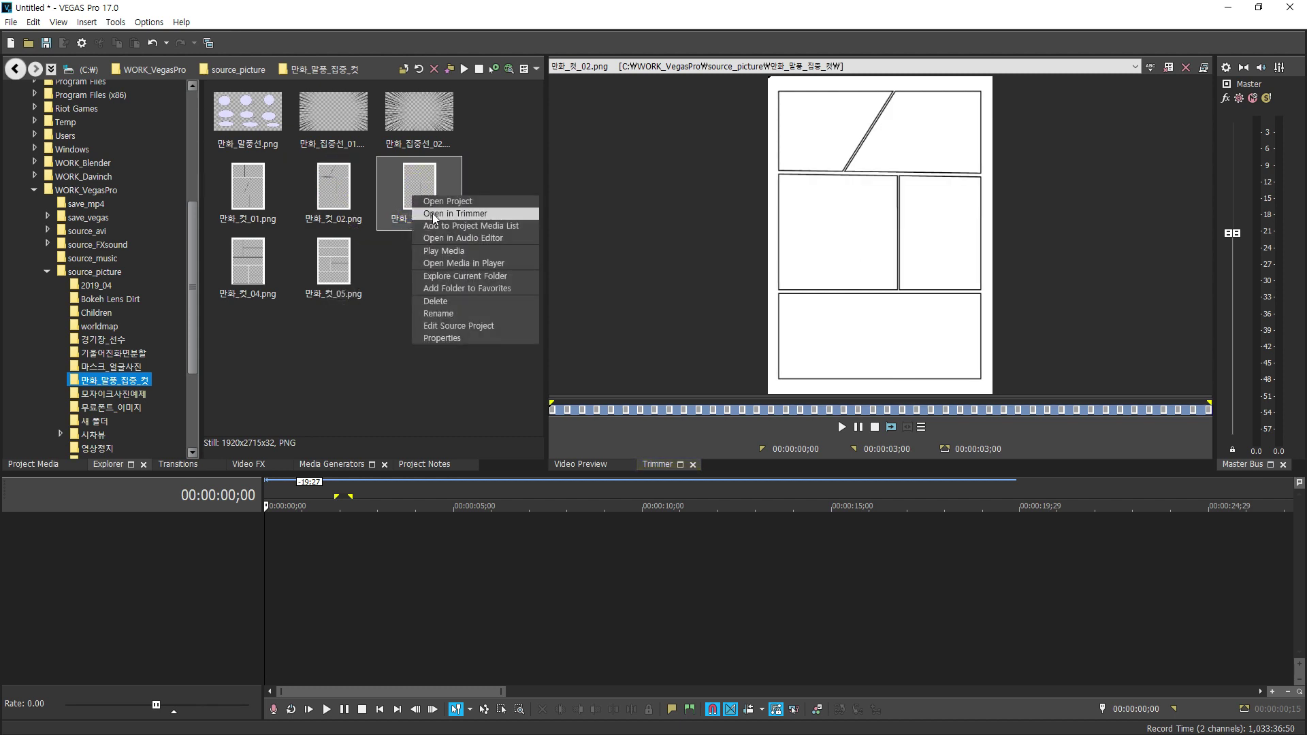
click(454, 213)
click(259, 260)
right_click(258, 260)
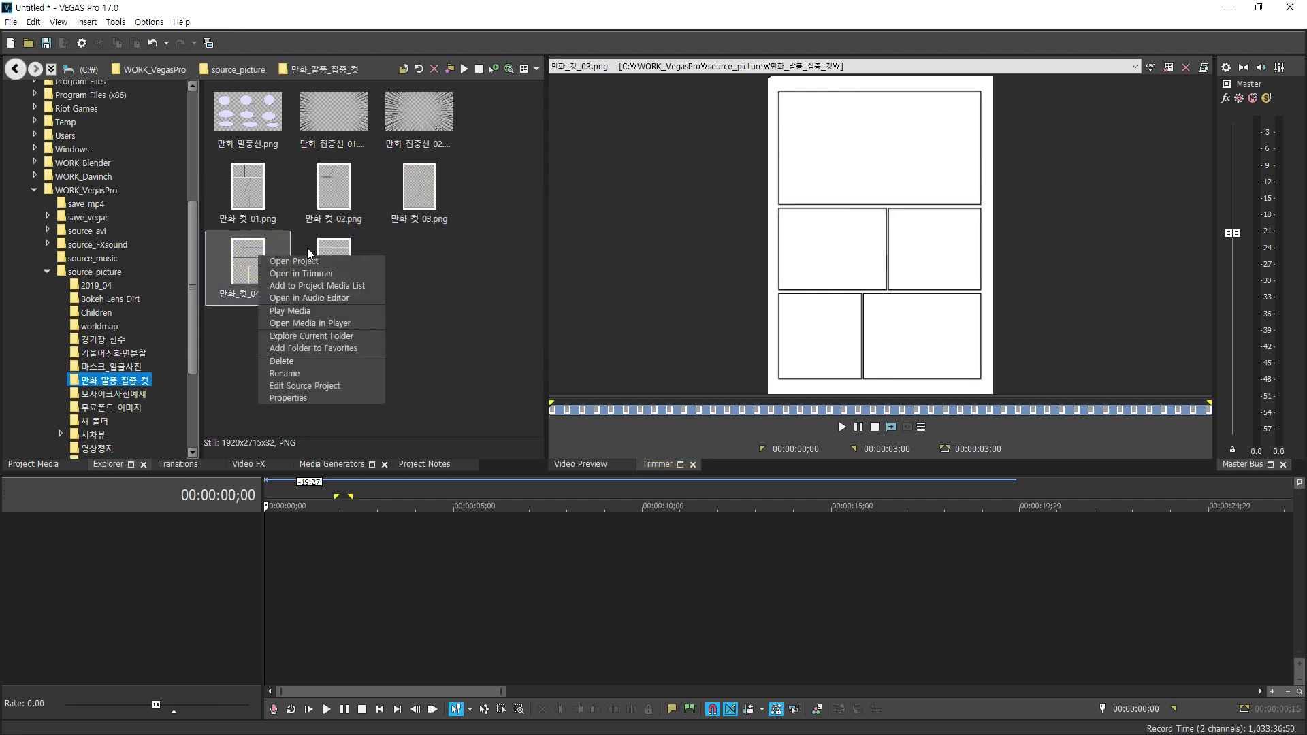
click(289, 266)
click(333, 268)
right_click(334, 267)
click(381, 275)
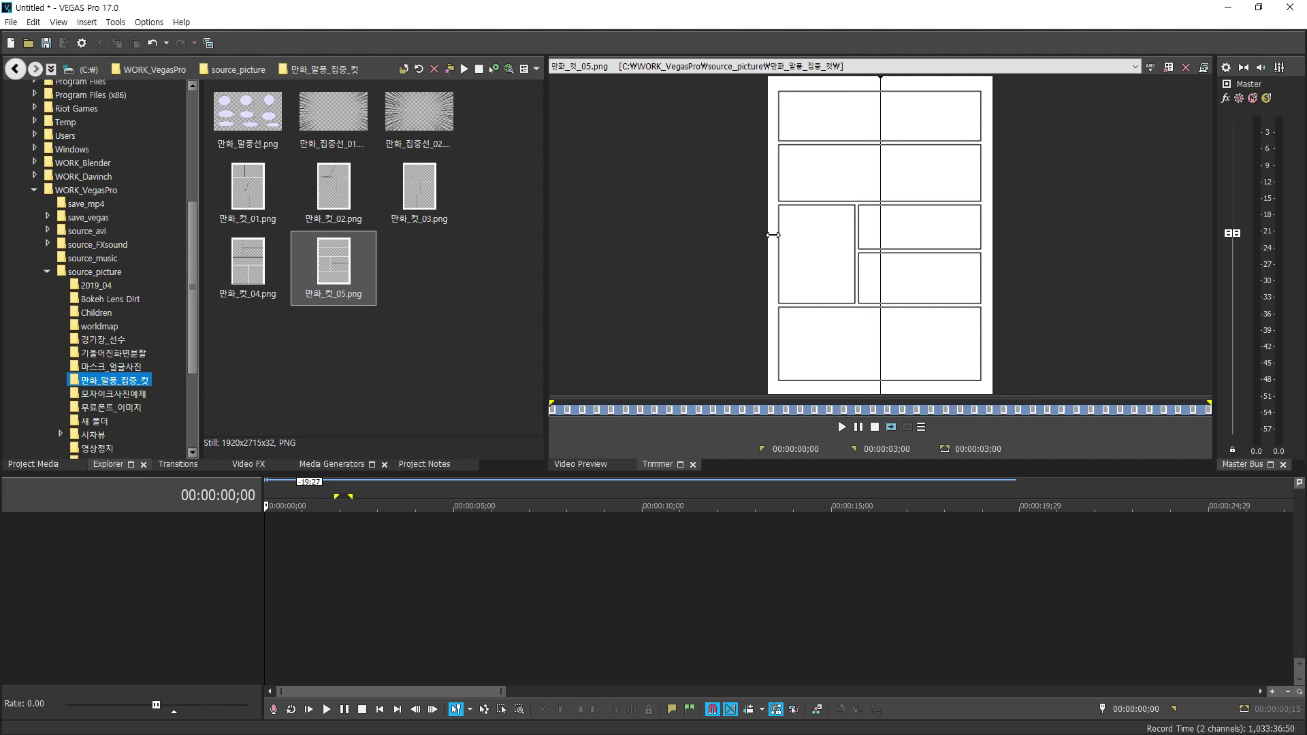
Preview the comic page image 만화_컷_01.png in the Trimmer
click(351, 192)
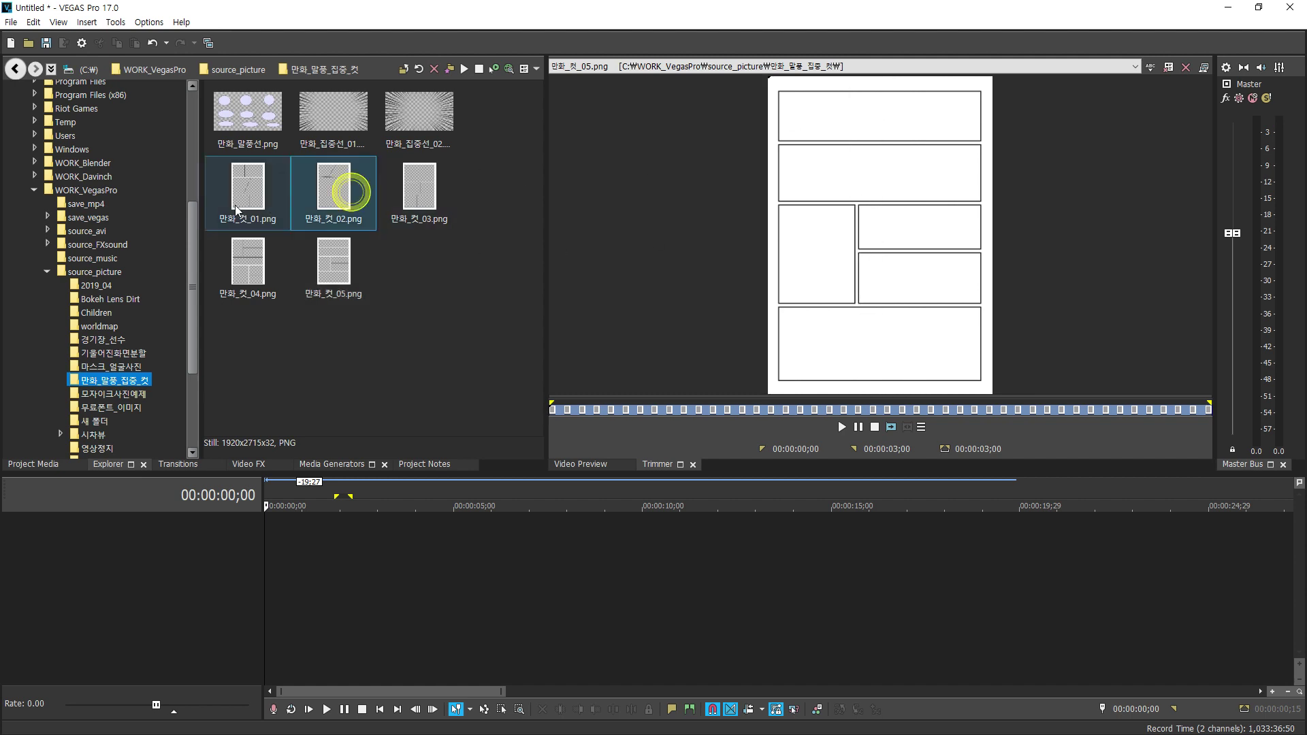
click(238, 209)
right_click(252, 196)
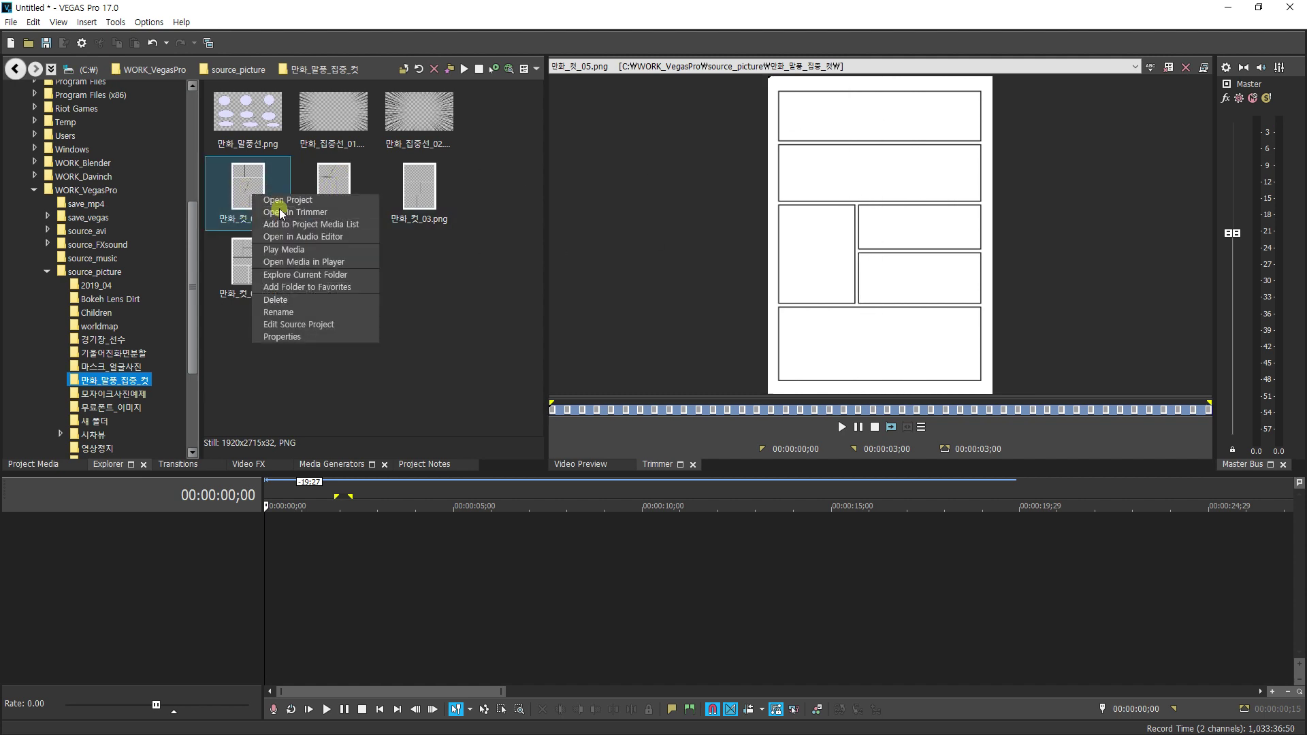
click(286, 212)
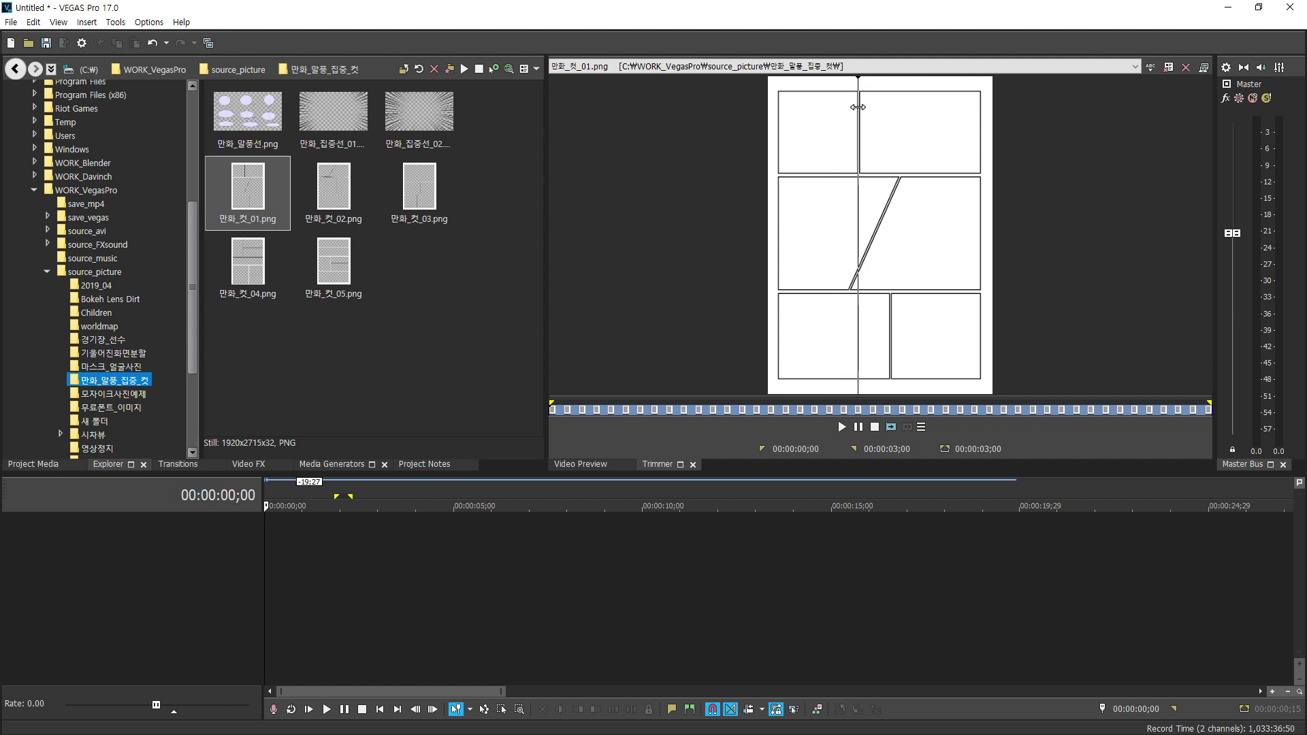
click(267, 117)
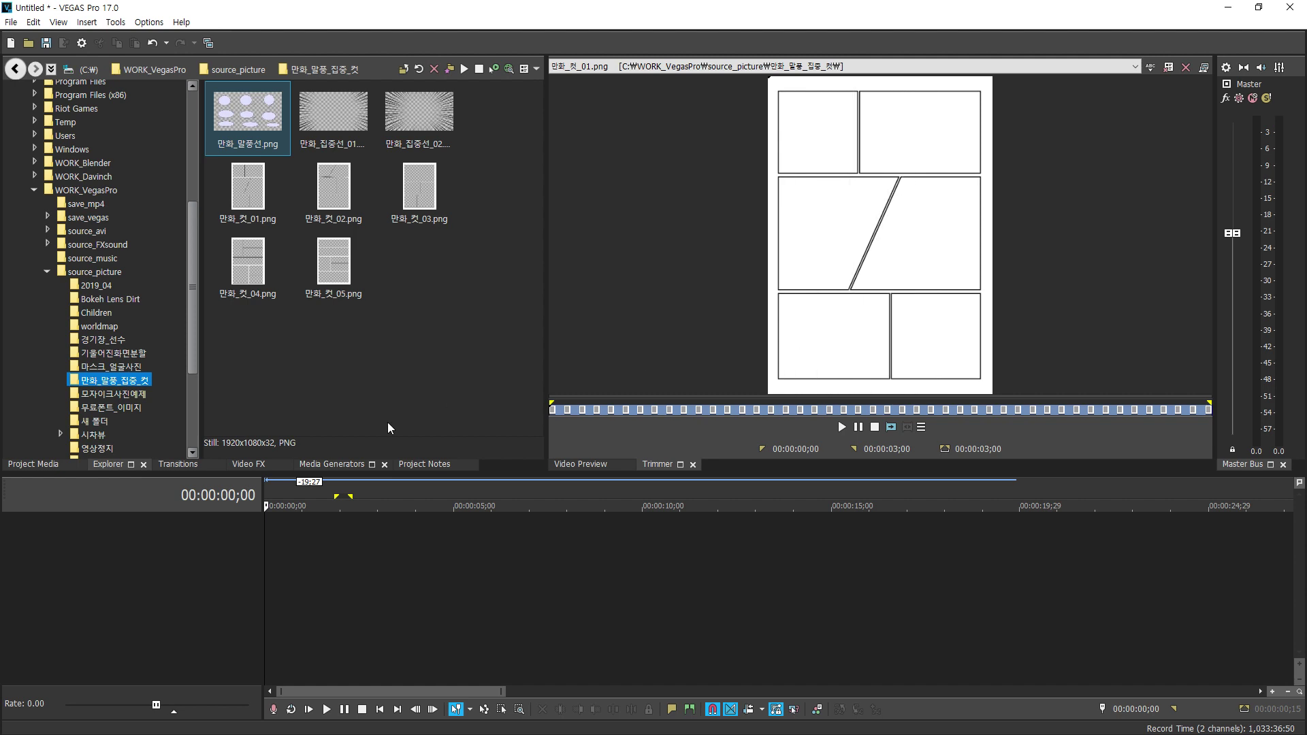
Place 만화_컷_01.png at the timeline start, extend it to about 23 seconds and show it in the Video Preview
drag(271, 196, 286, 535)
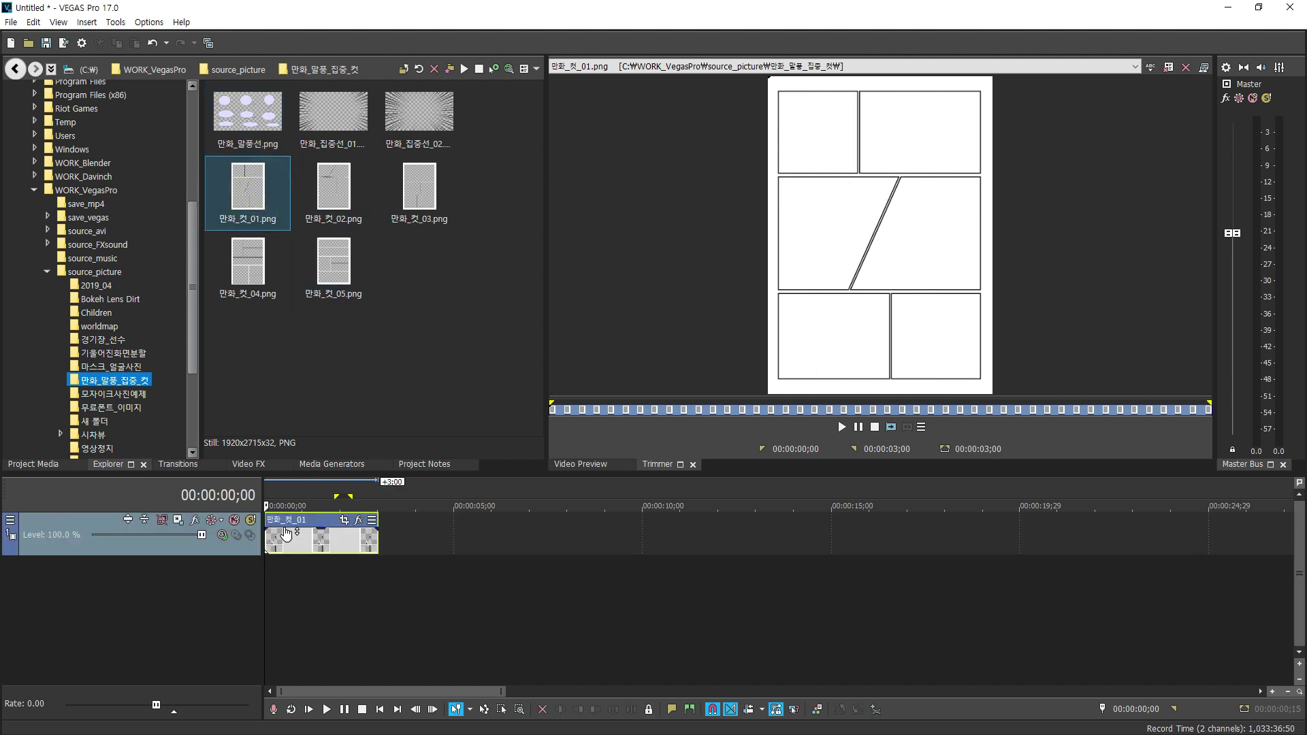
click(374, 543)
drag(376, 537, 1129, 538)
click(589, 463)
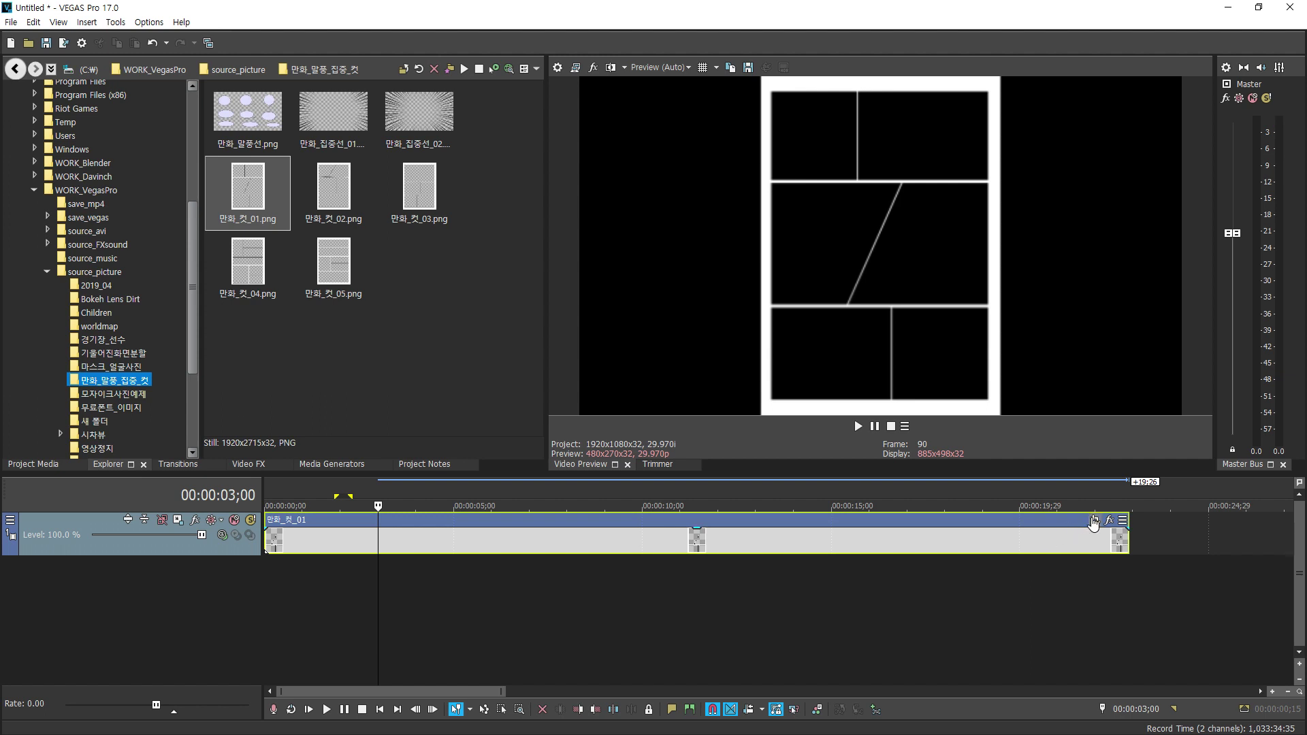
Open Event Pan/Crop for the comic page event and match its crop frame to the output aspect
click(1094, 521)
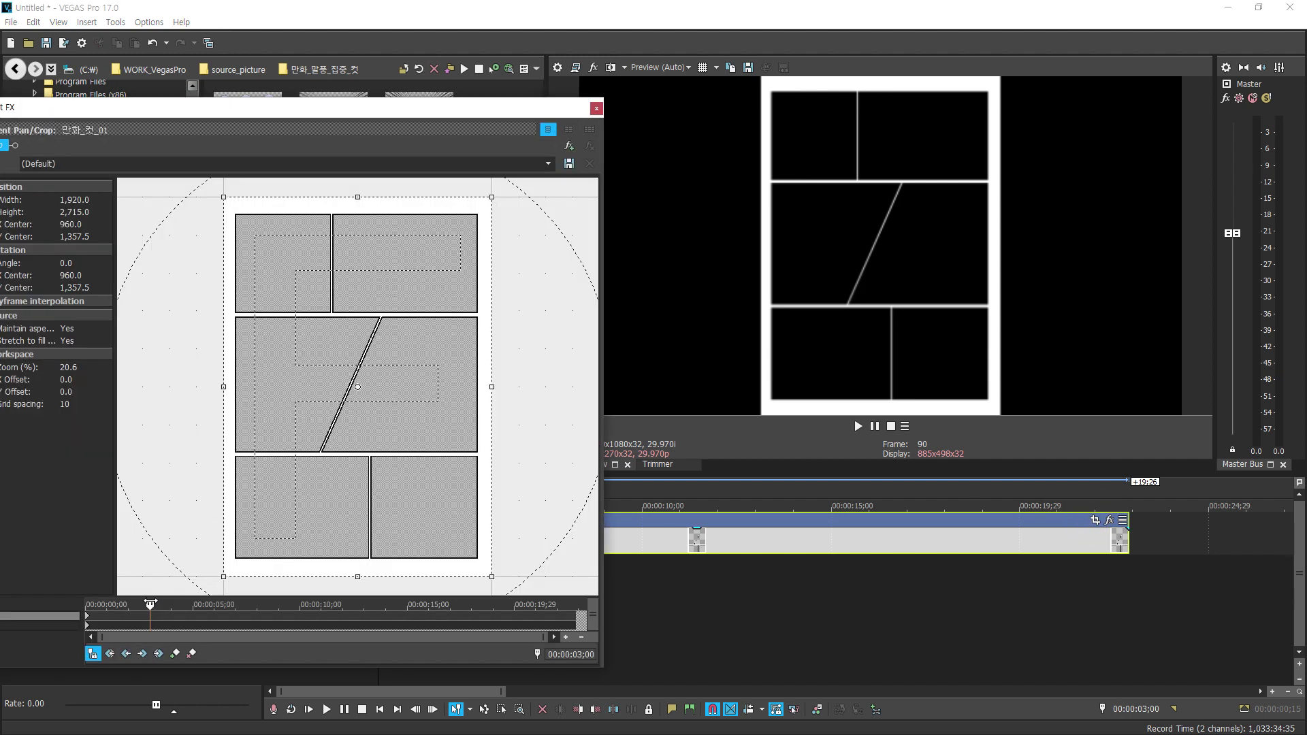
drag(375, 116, 533, 67)
right_click(497, 334)
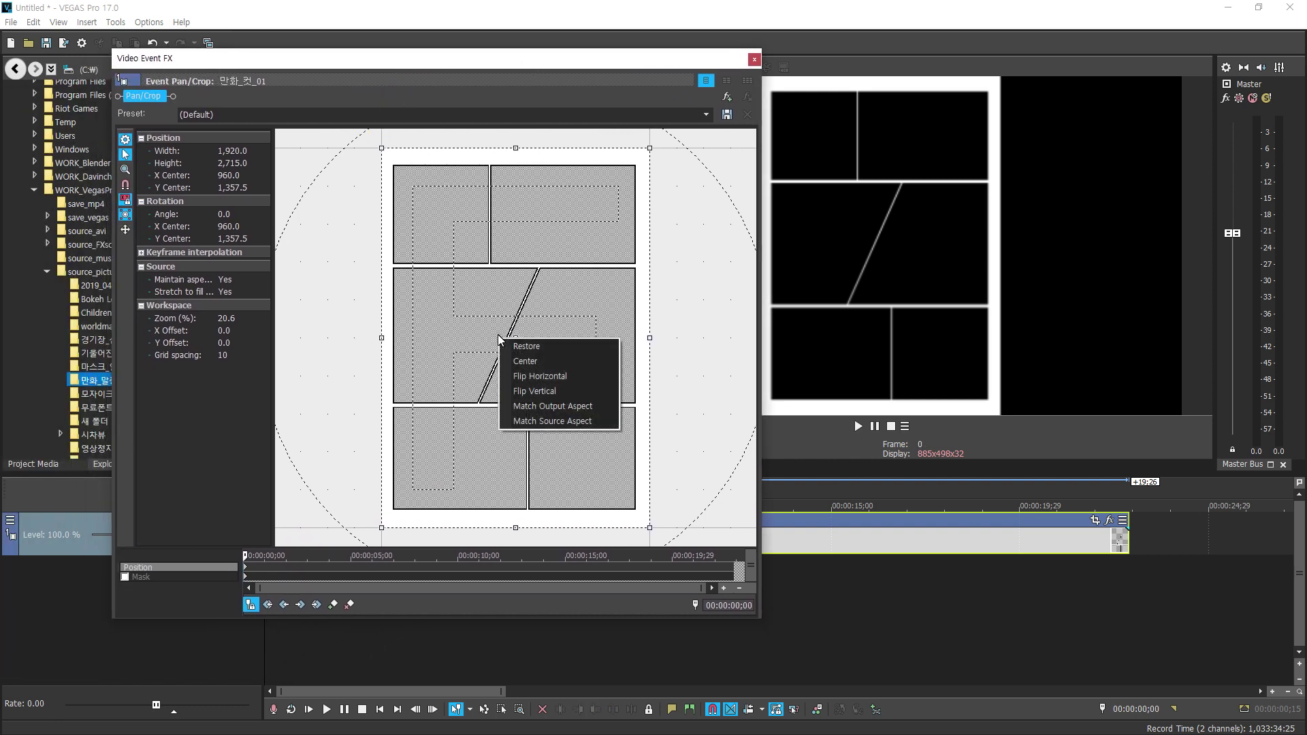
click(538, 407)
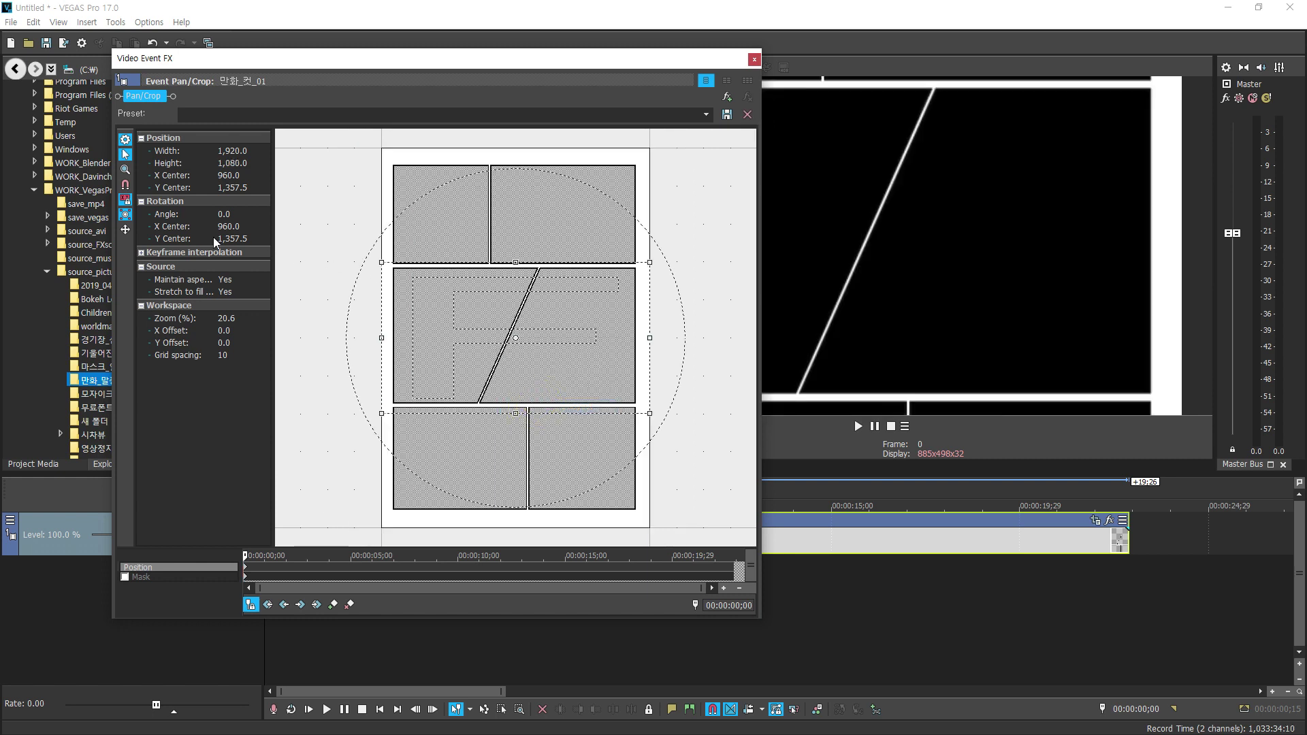
Using Y-only movement, keyframe the crop frame from above the page at the start (Y center about -569) to below it at 00:00:15;07 (about 3,269)
click(126, 231)
click(126, 230)
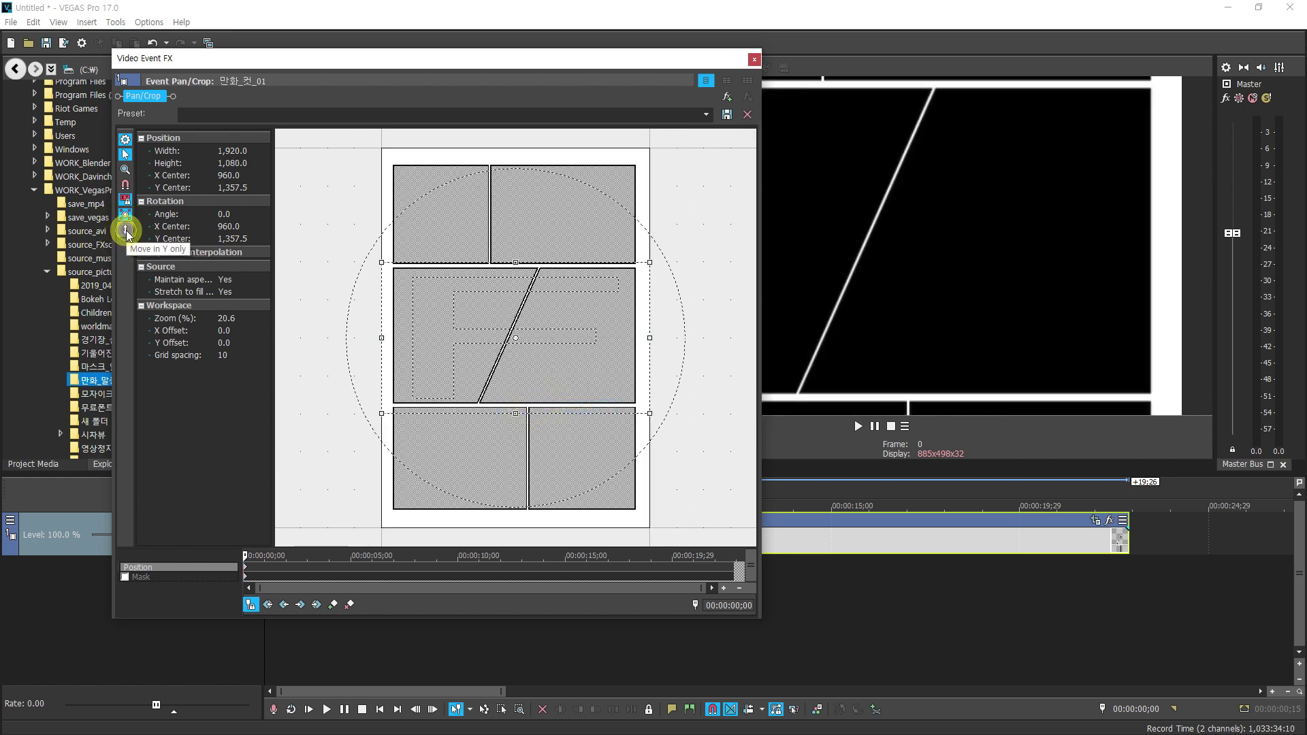
drag(516, 312, 524, 101)
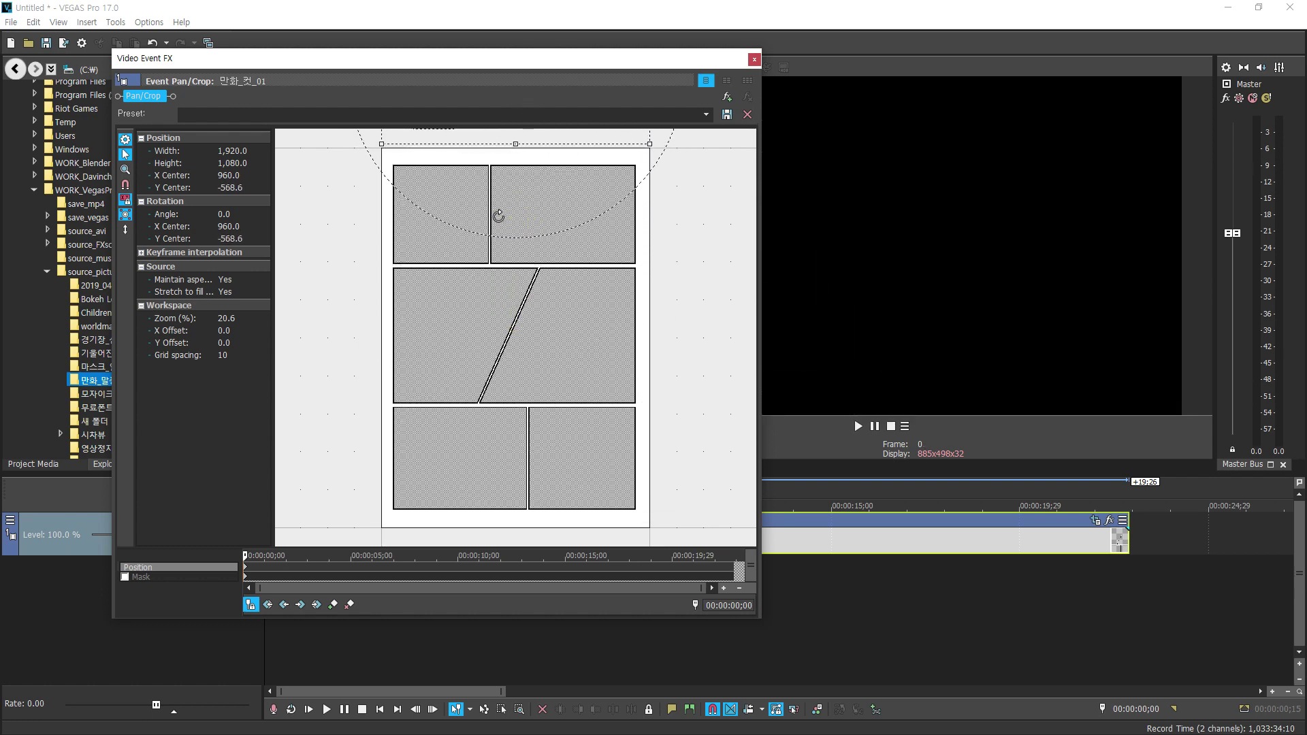
drag(269, 556, 570, 557)
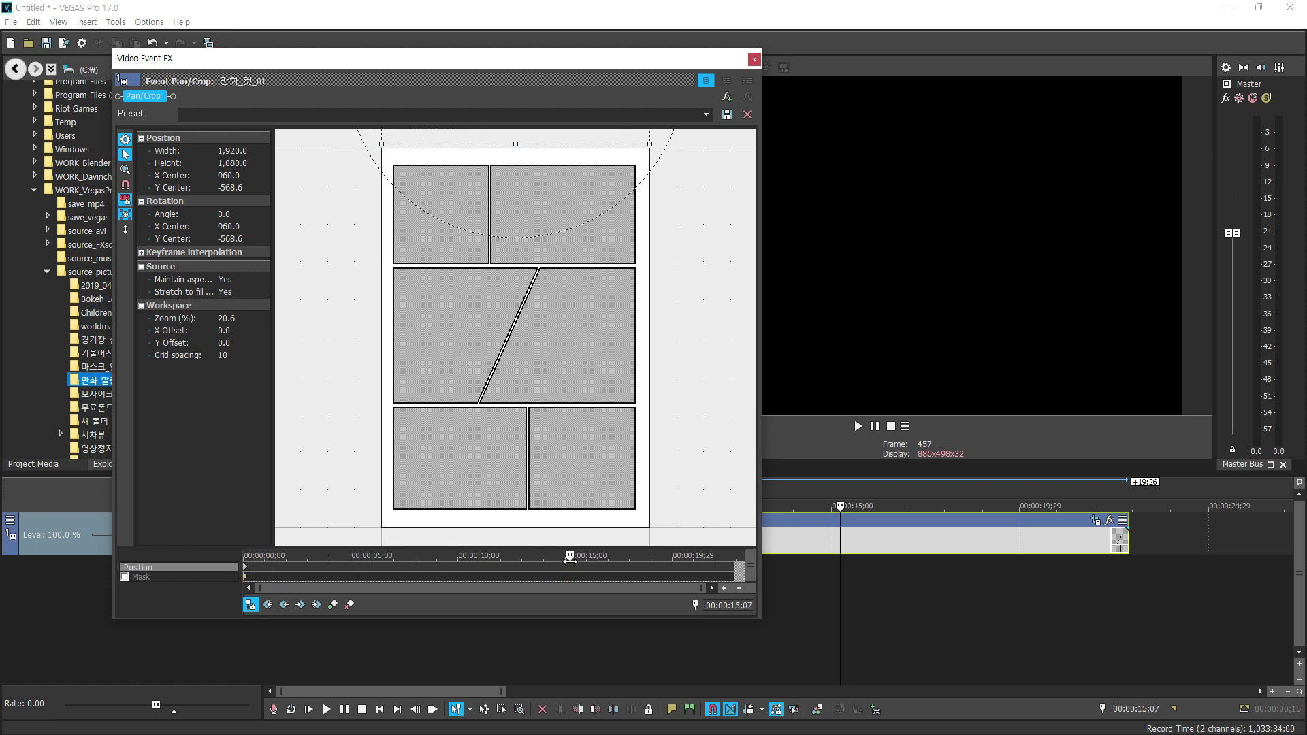
drag(543, 137, 551, 576)
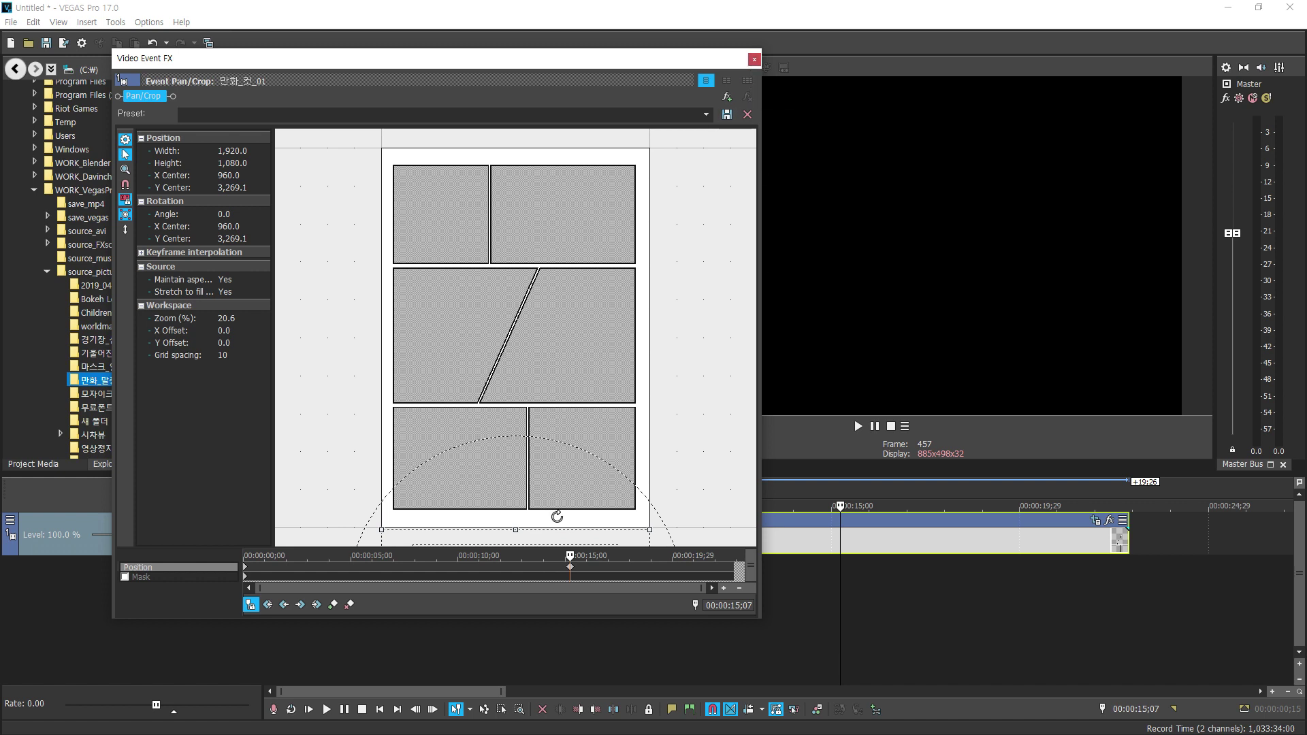
Keyframe a whole-page crop about 5,198 wide at 00:00:15;29 and a rotation angle of 360 at 00:00:16;26
drag(572, 553, 485, 262)
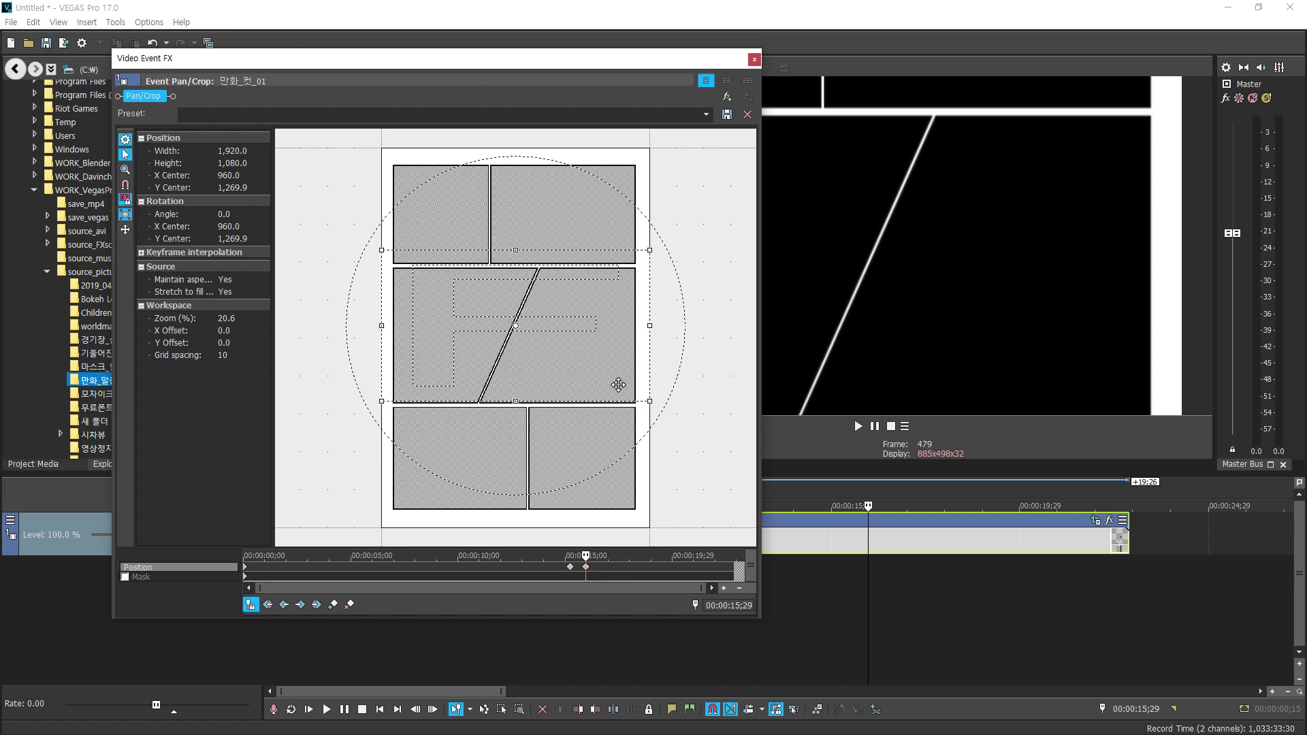
drag(650, 402, 821, 648)
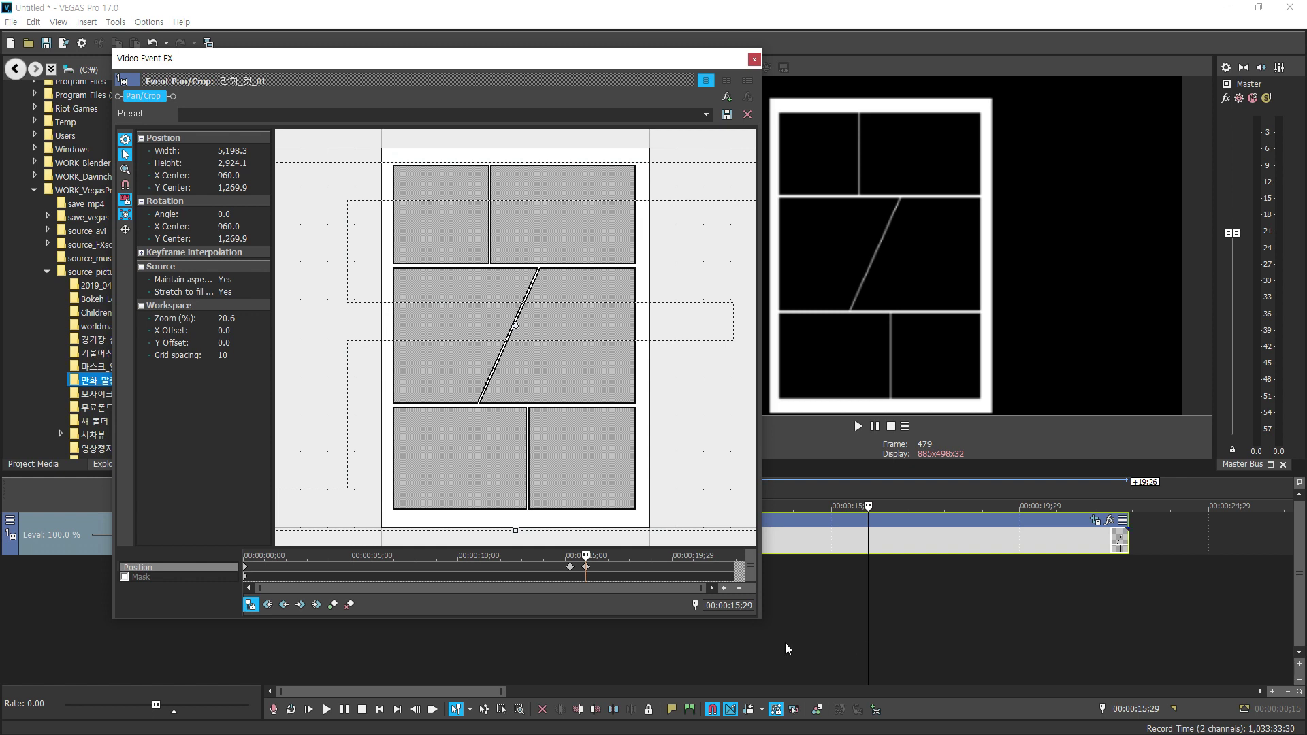
drag(586, 556, 606, 556)
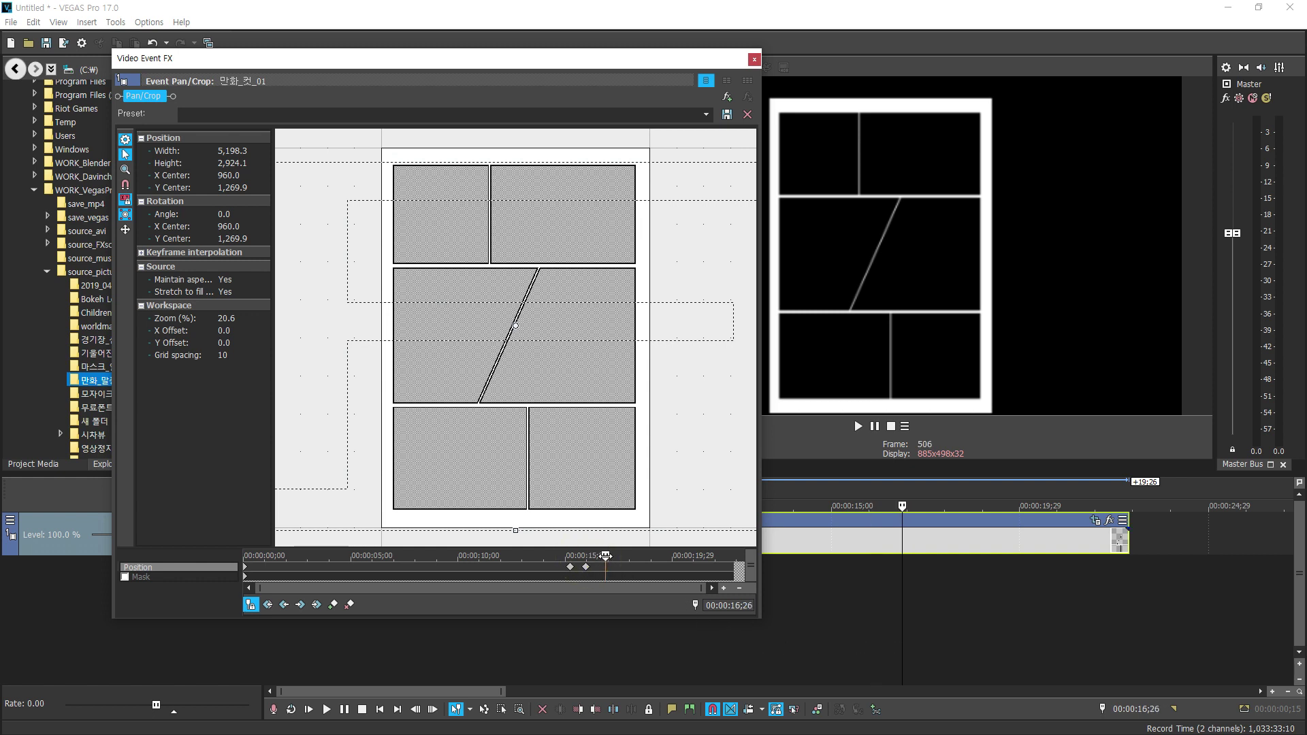
click(218, 214)
click(219, 211)
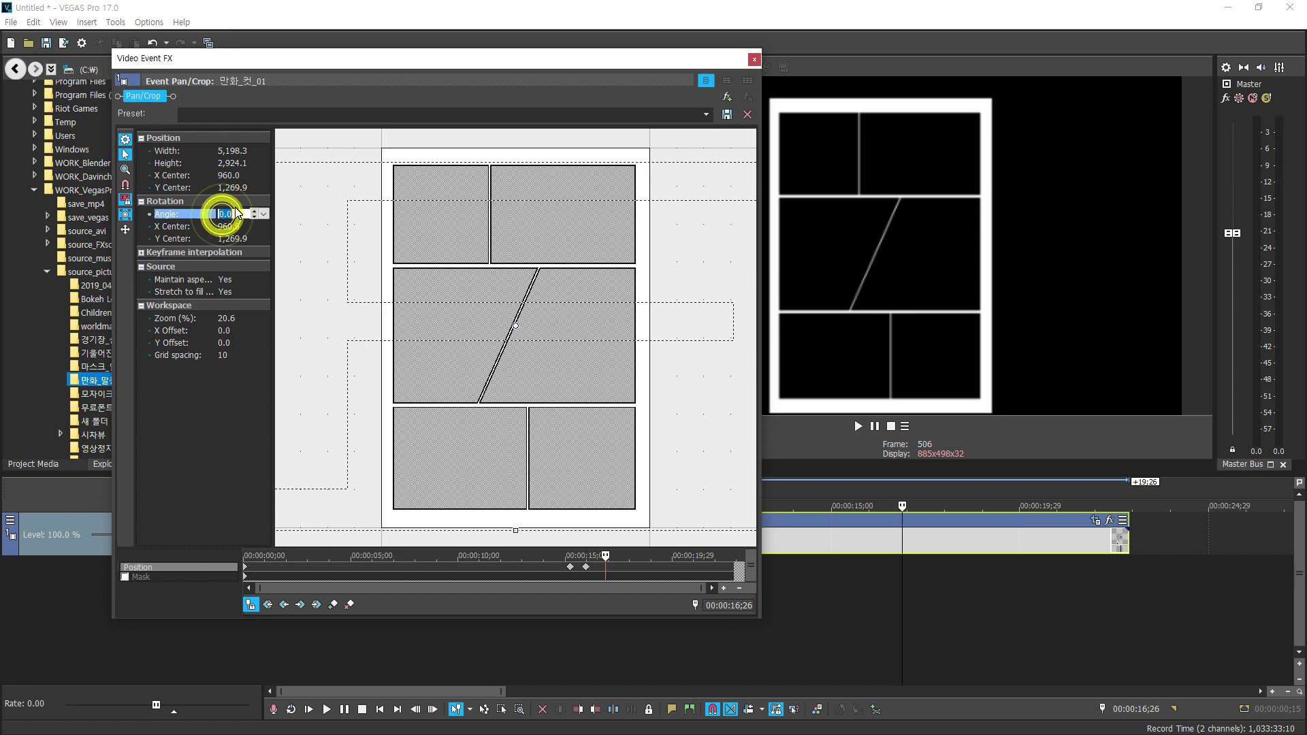
key(Return)
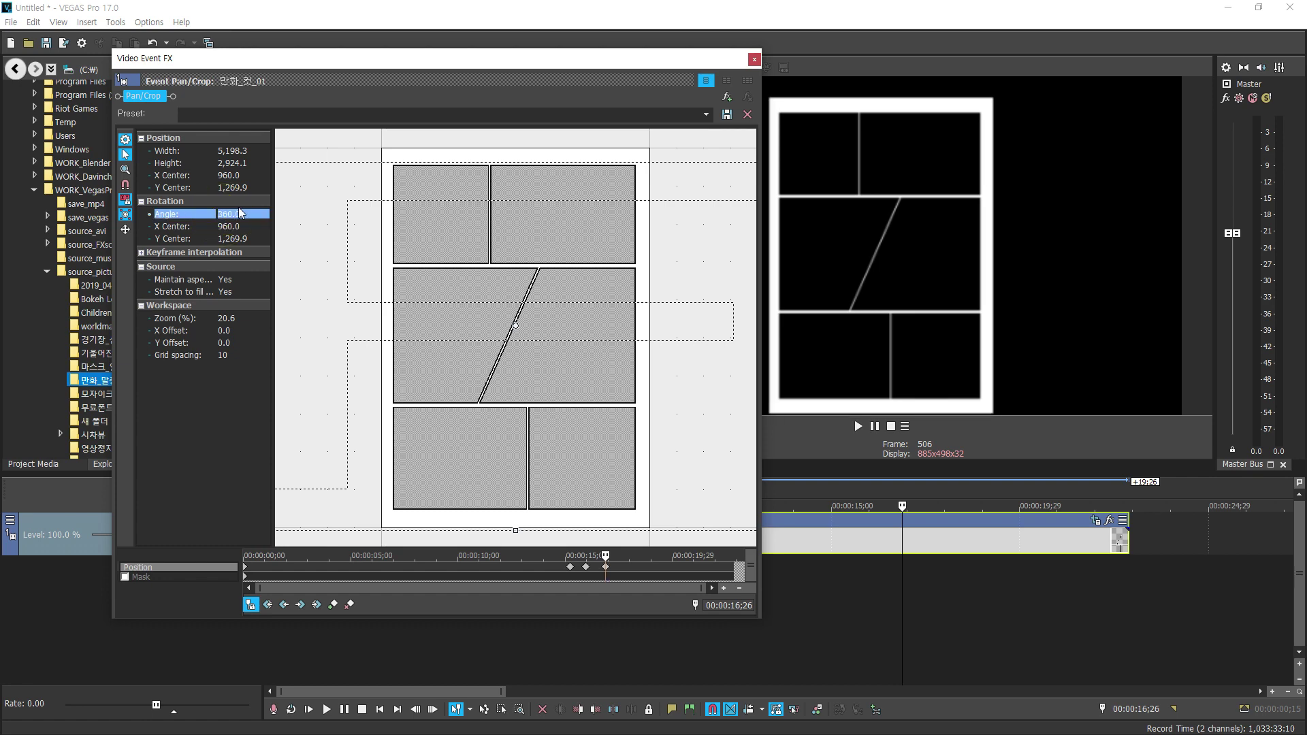
At 00:00:17;19, shrink the crop frame to about 1,992 by 1,121, move it over the upper-right panel and close Pan/Crop
mouse_move(605, 555)
mouse_down()
mouse_move(575, 556)
mouse_move(629, 559)
mouse_up()
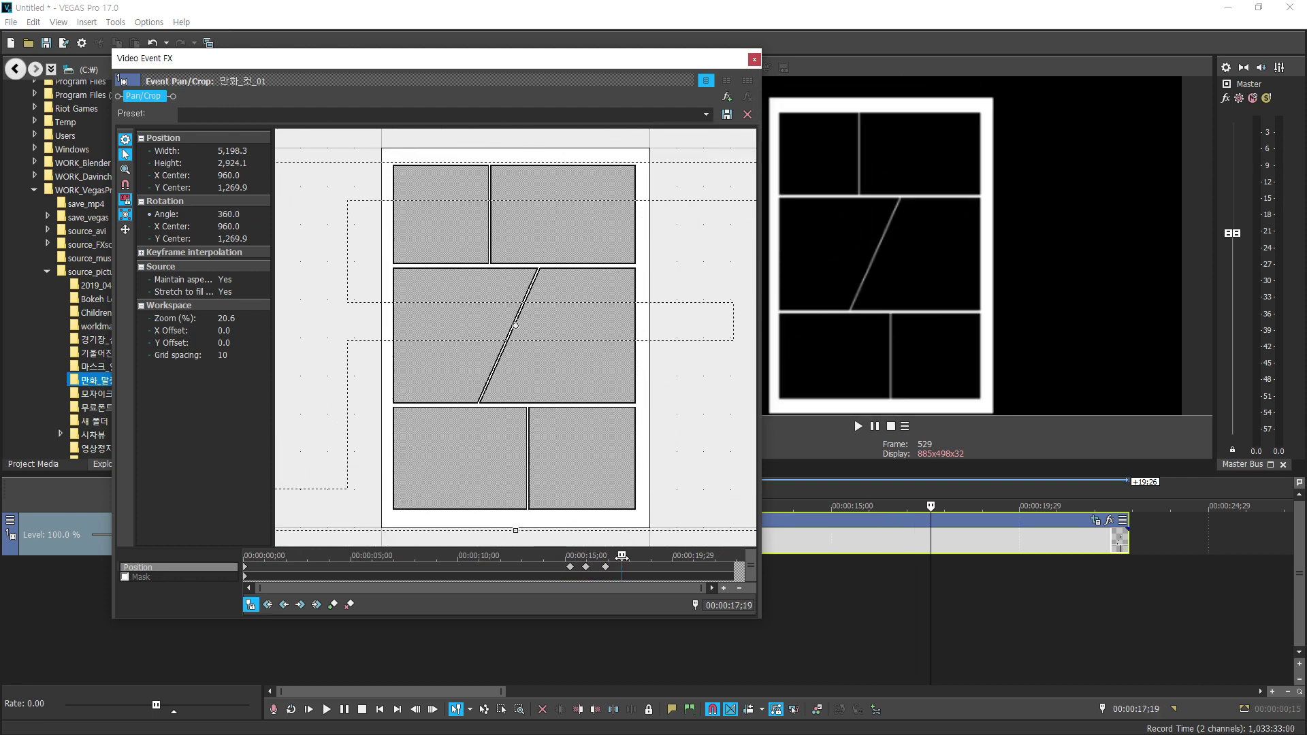
scroll(579, 352, down, 4)
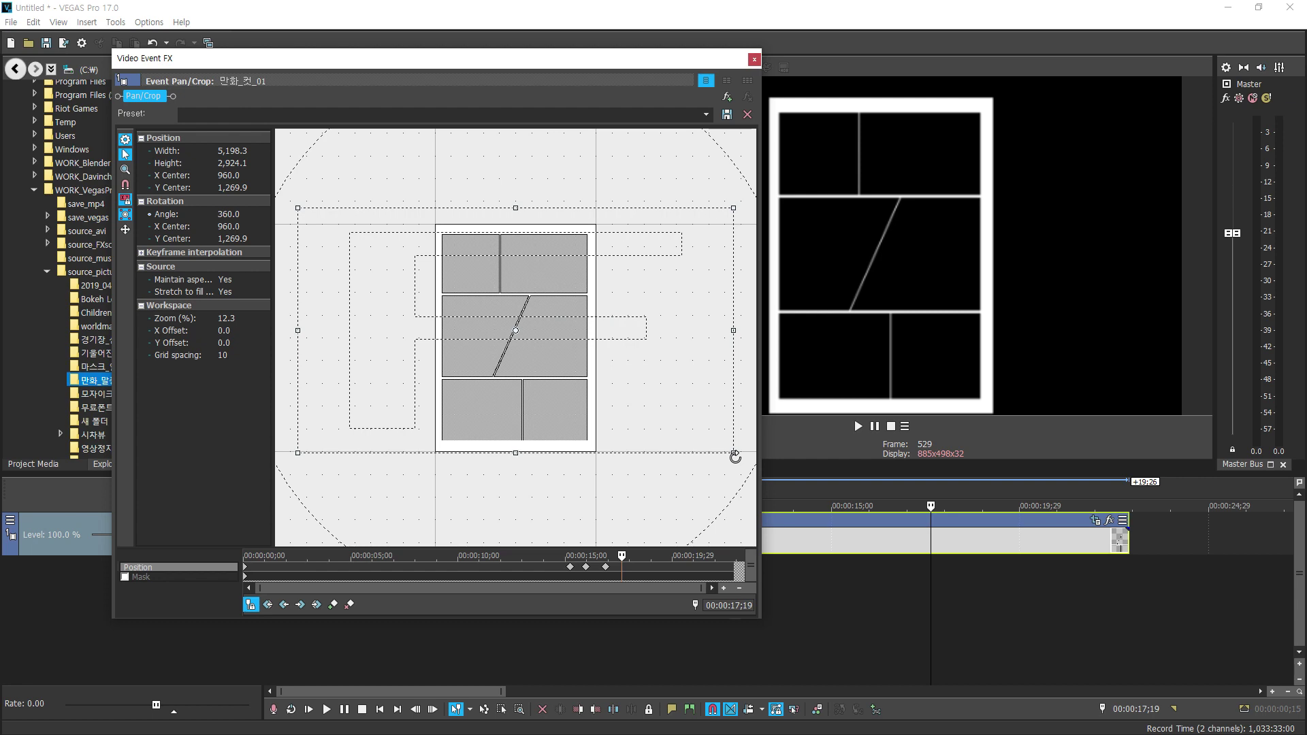
drag(734, 451, 598, 371)
drag(536, 342, 557, 278)
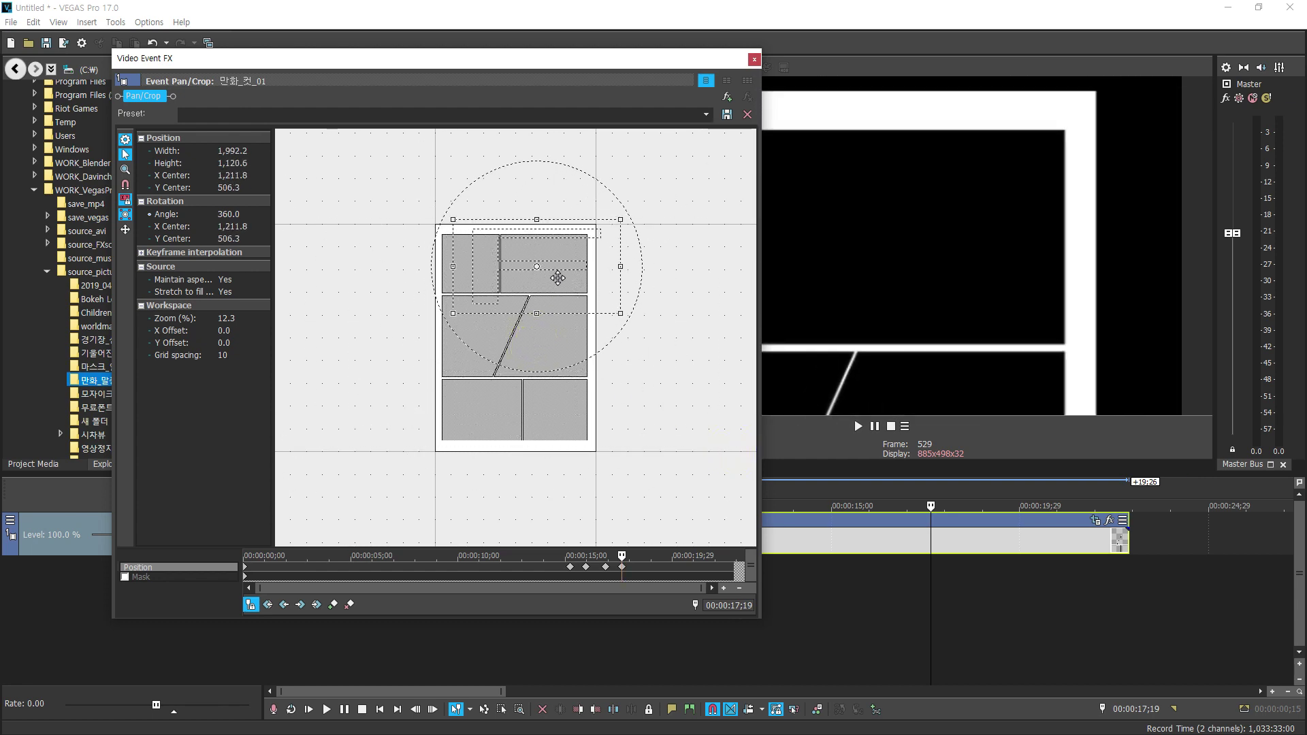
click(754, 60)
Play back the vertical scroll, zoom-out and rotation of the comic page event
click(560, 622)
scroll(277, 608, down, 5)
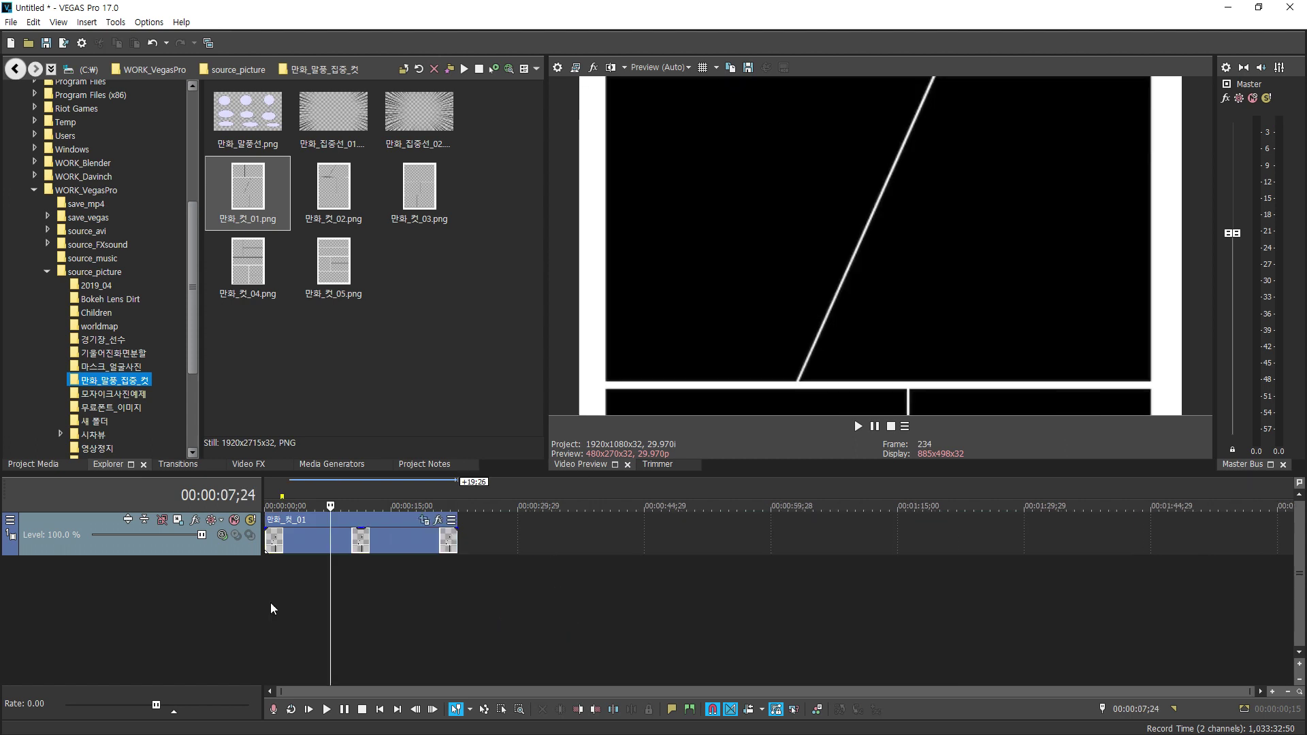
drag(332, 590, 245, 584)
key(space)
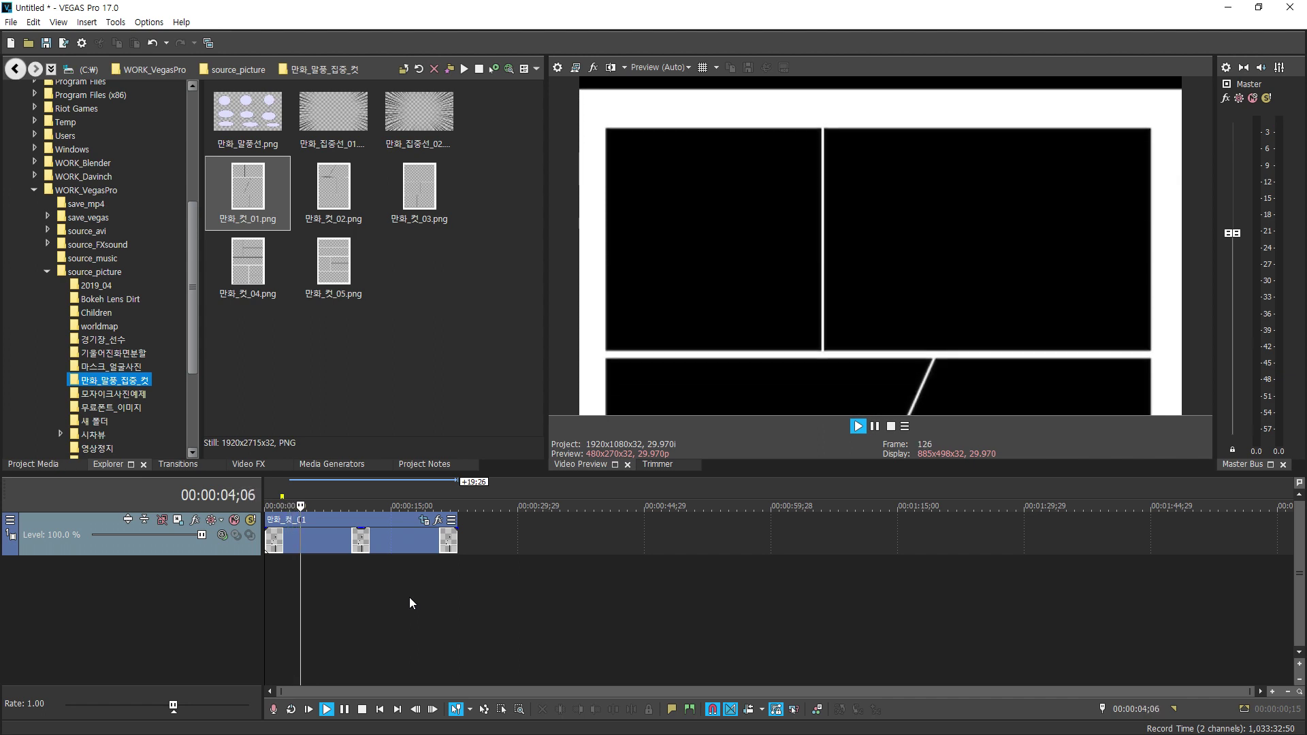
click(369, 577)
key(space)
drag(369, 577, 399, 581)
key(space)
click(389, 577)
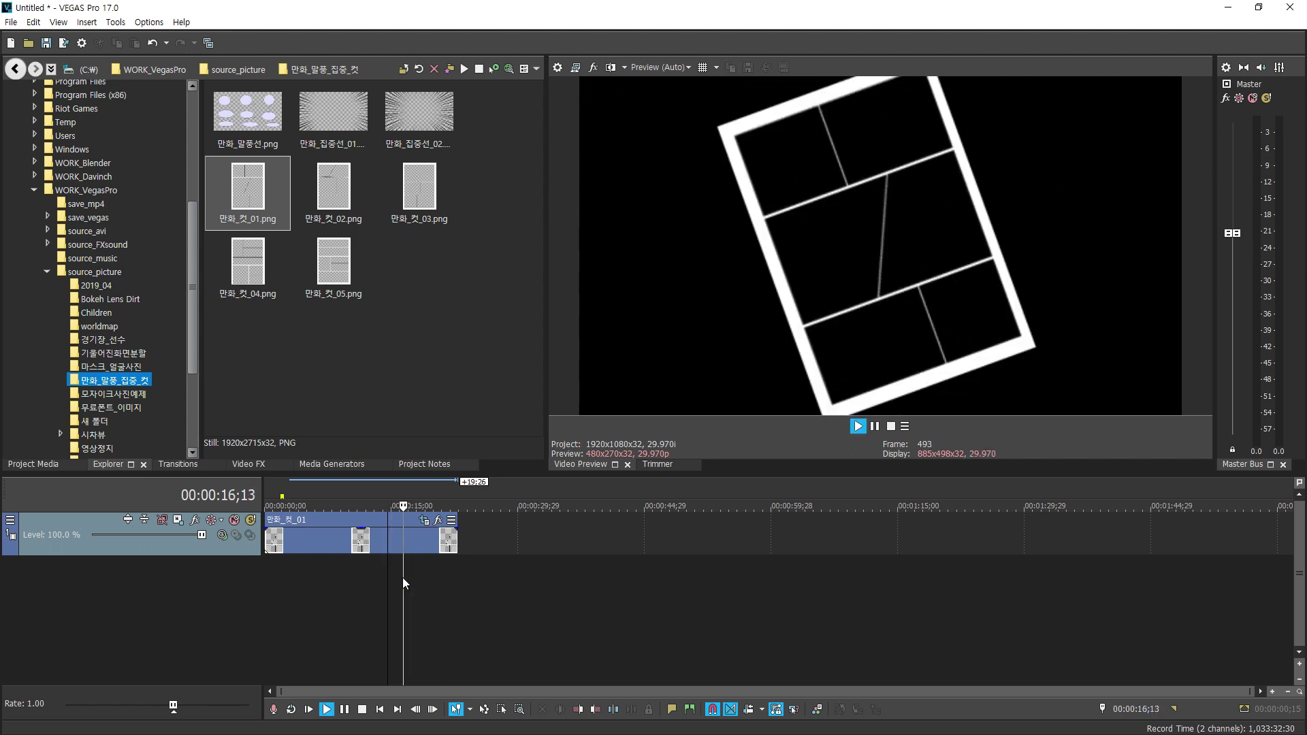
key(space)
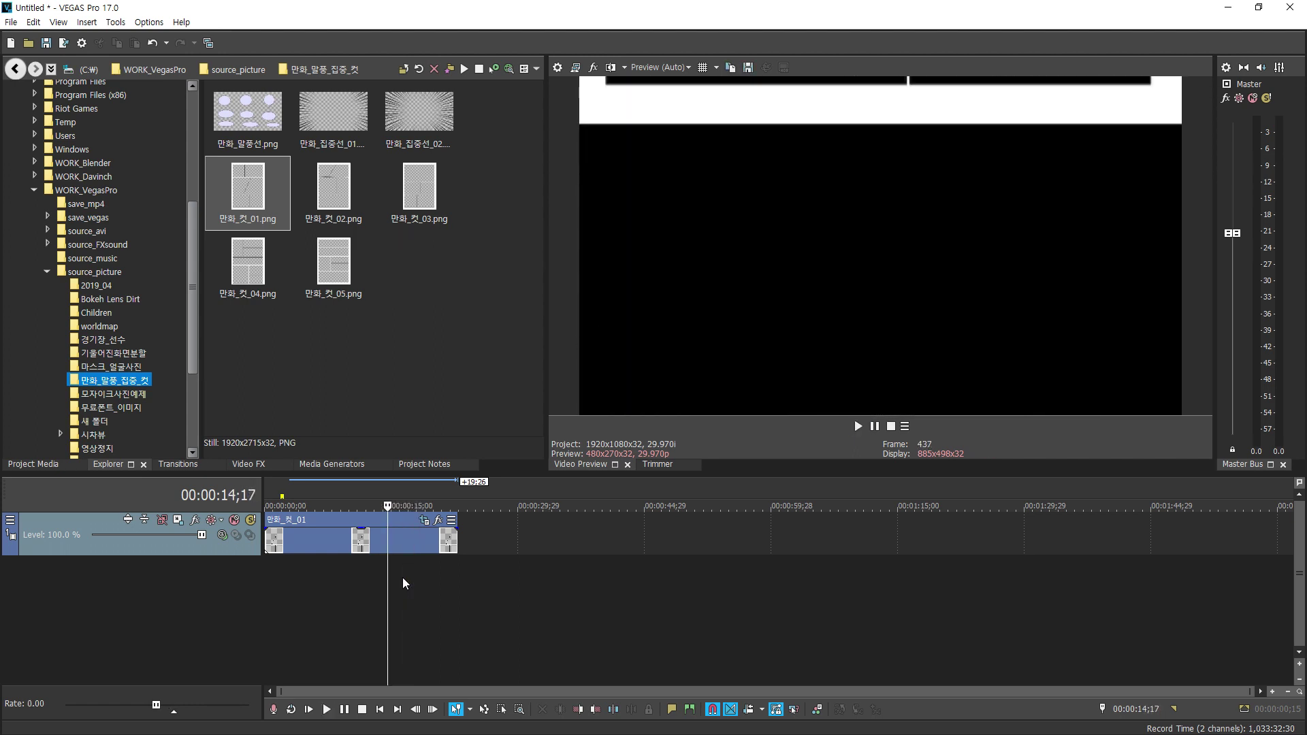
drag(387, 571, 315, 563)
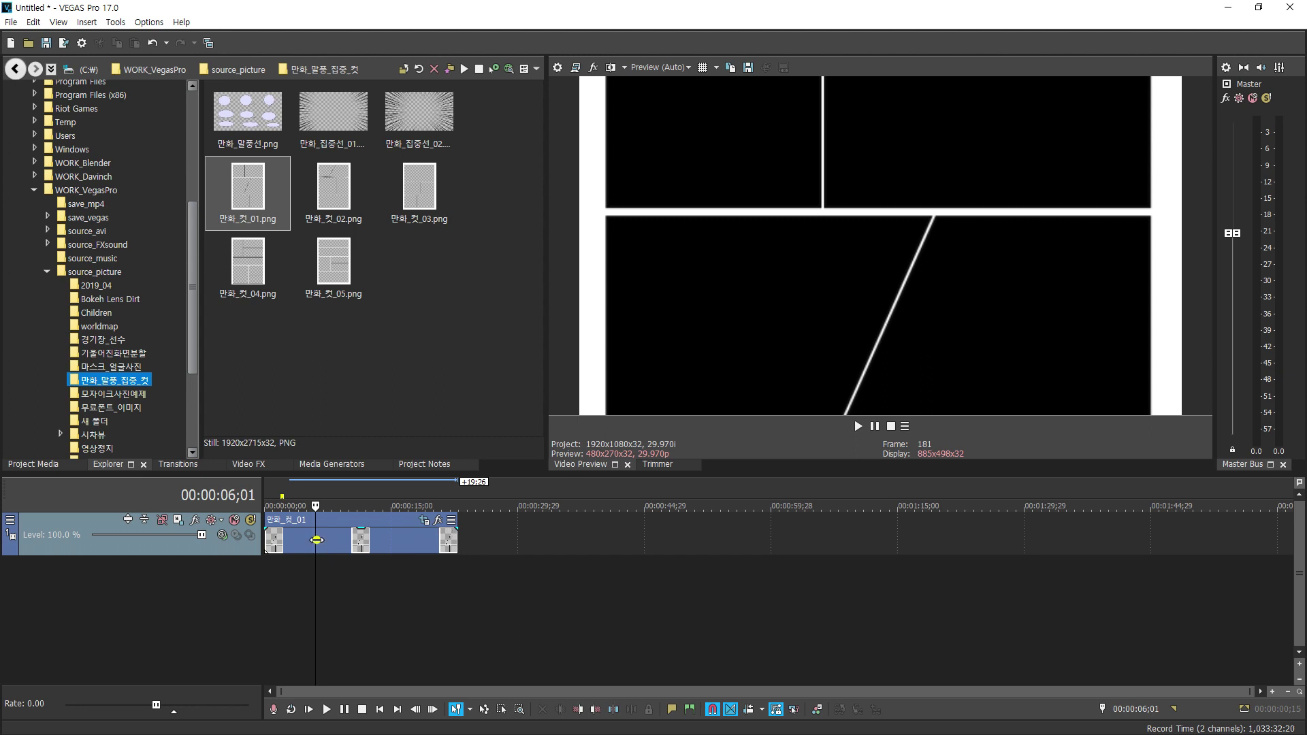
Replace the animated page event with a fresh 만화_컷_01.png event about 44 seconds long at the timeline start
double_click(326, 533)
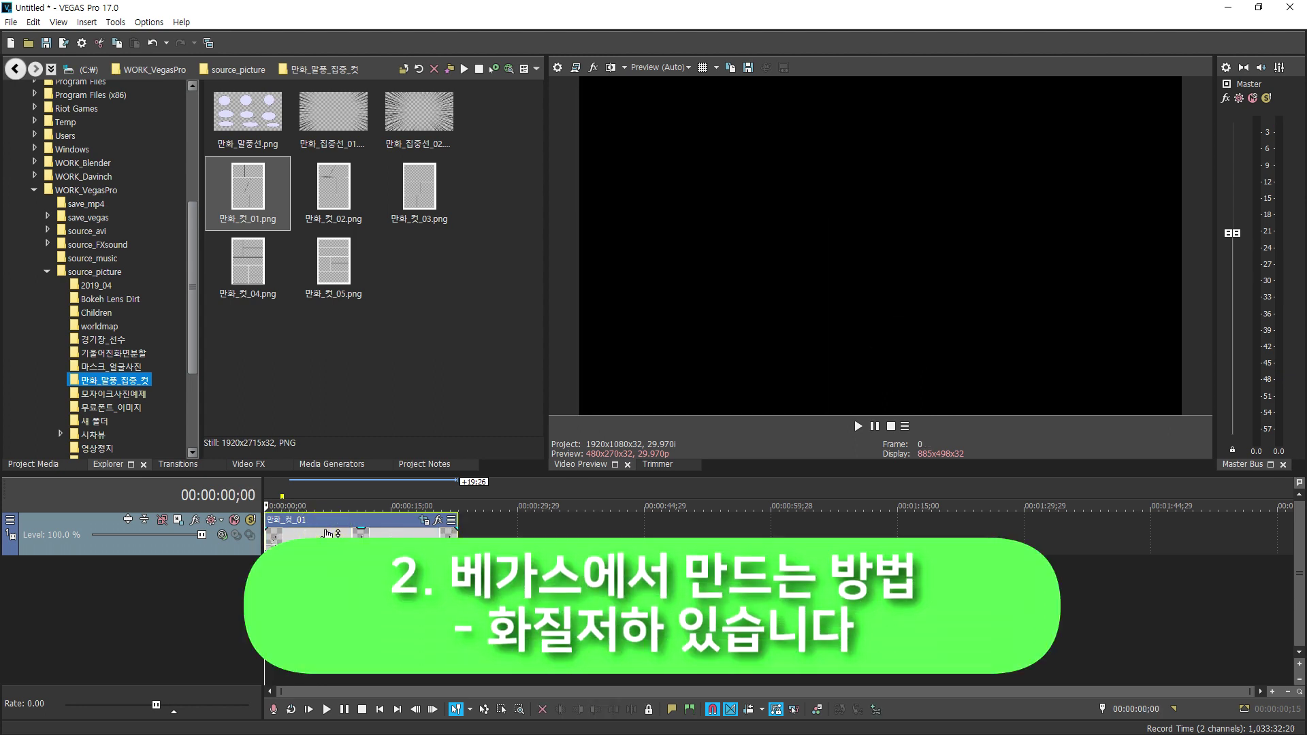
key(Delete)
drag(248, 185, 634, 541)
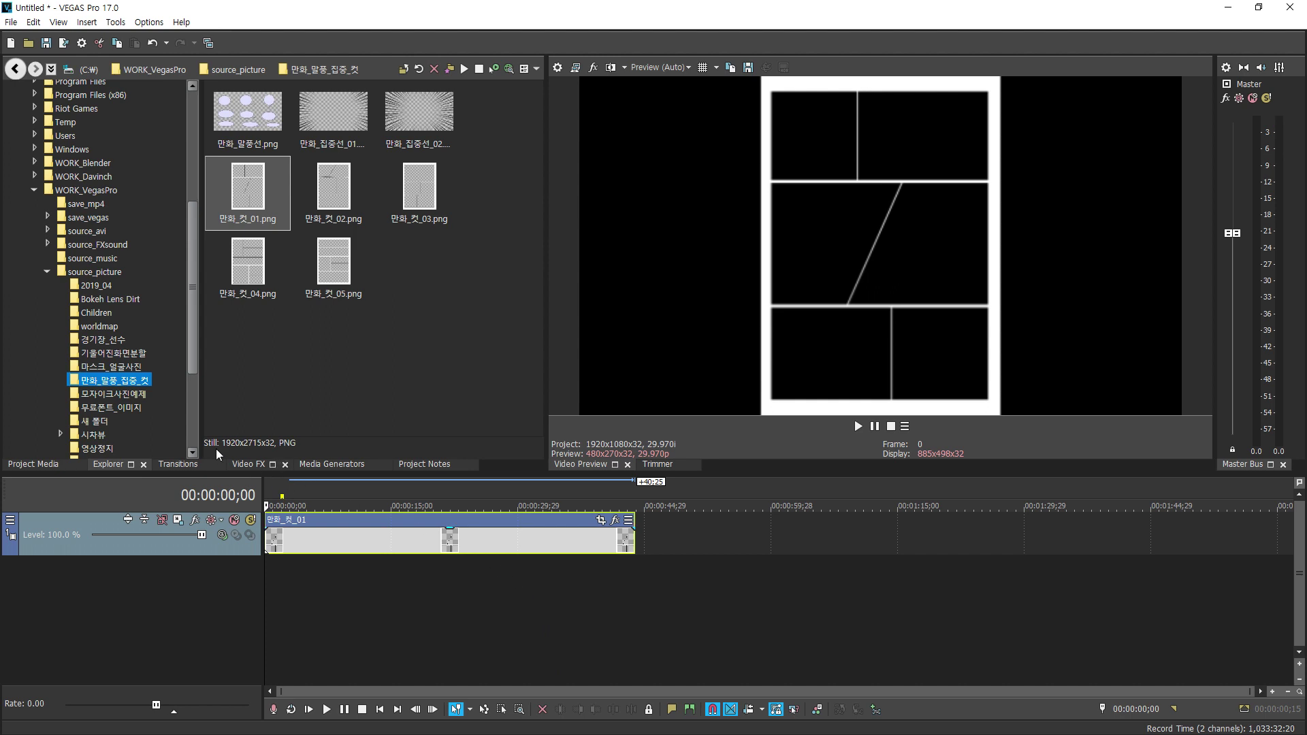
Place the puppy picture animal-1284307_1920 from the source_picture folder on a track below the comic page, matching its length
click(103, 273)
scroll(416, 272, down, 5)
drag(436, 167, 636, 584)
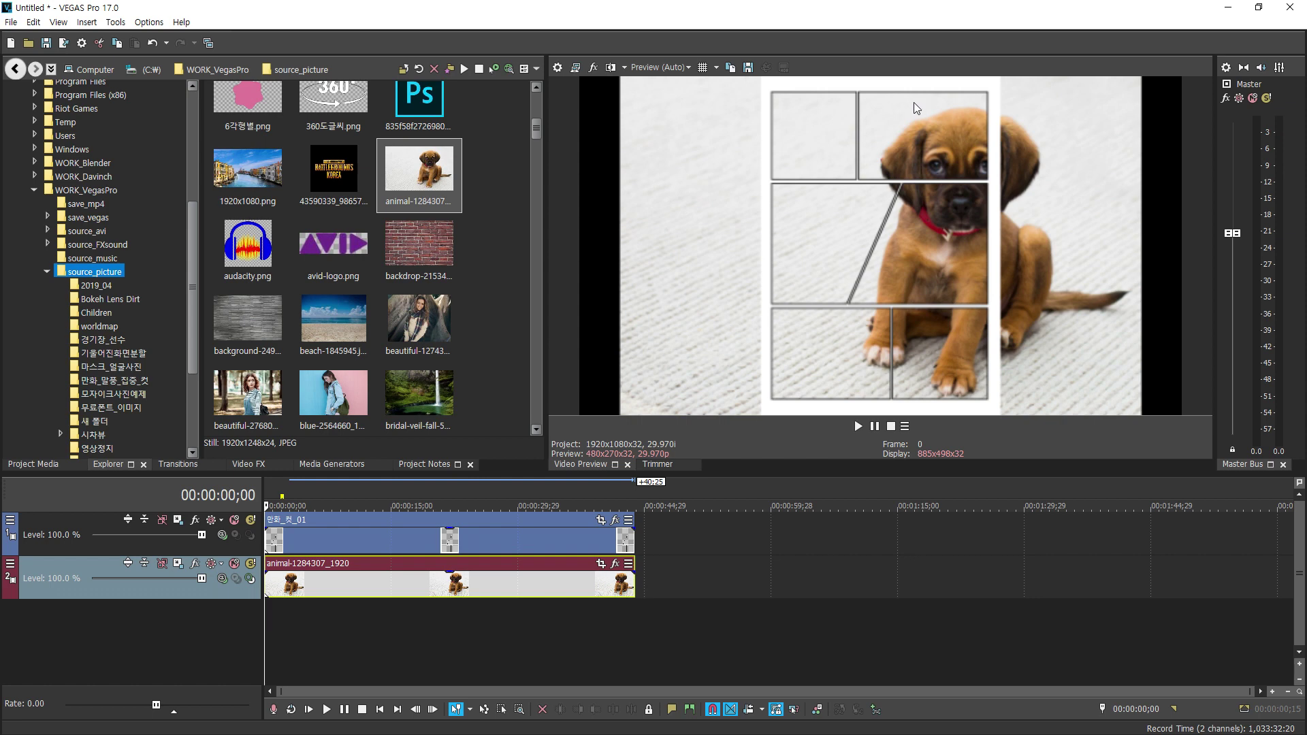
In the puppy event's Pan/Crop, enlarge the crop frame to about 4,535 by 2,948 and shift it so the puppy sits in the upper-right panel
click(602, 567)
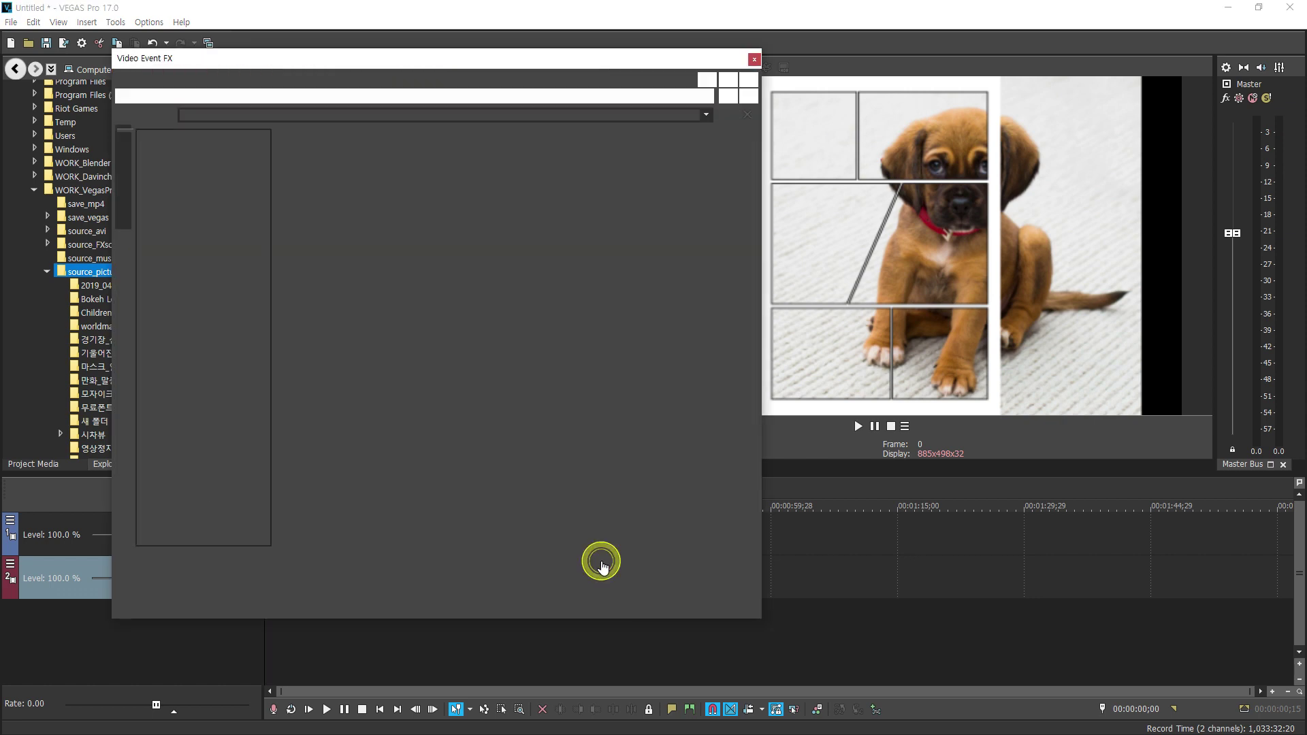
scroll(639, 439, down, 3)
drag(641, 420, 811, 569)
drag(521, 383, 514, 483)
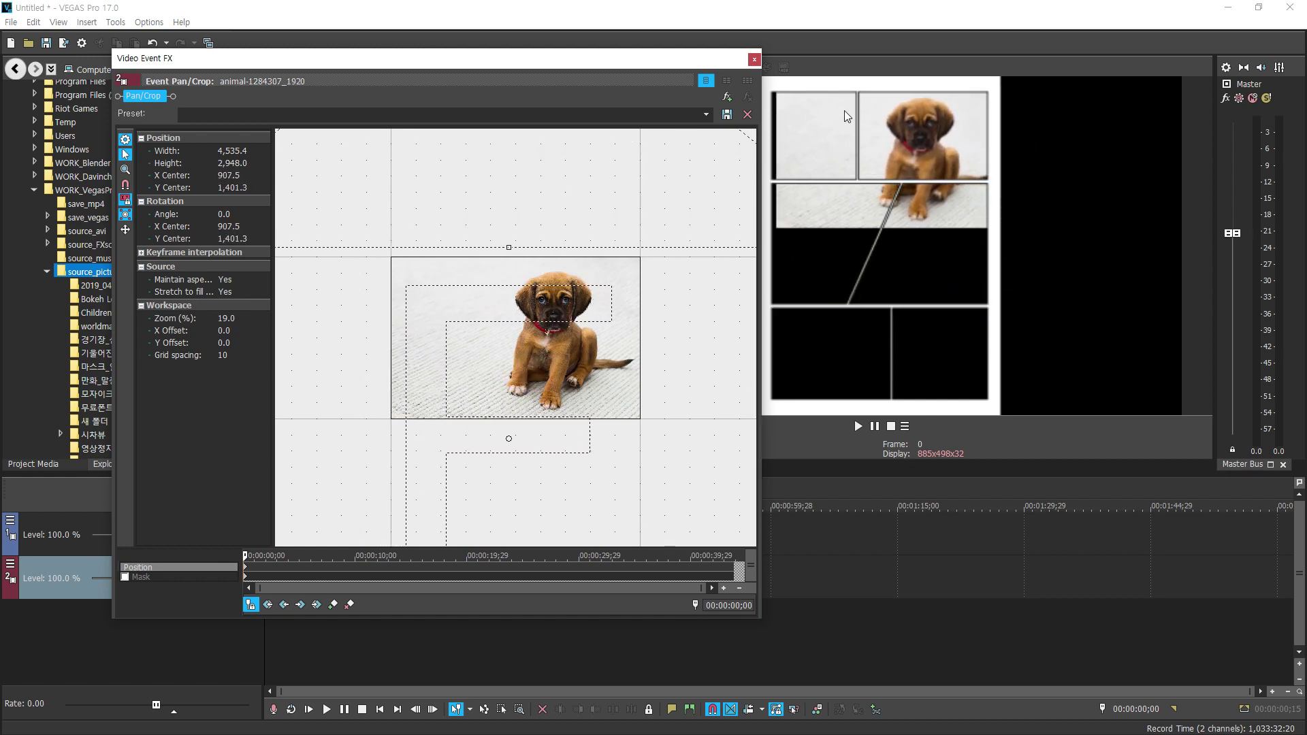
Enable masking on the puppy event, draw a rectangular mask around the puppy and align its left edge with the panel border
click(125, 577)
click(126, 215)
mouse_move(491, 257)
mouse_down()
mouse_move(555, 371)
mouse_move(650, 372)
mouse_up()
drag(490, 314, 483, 313)
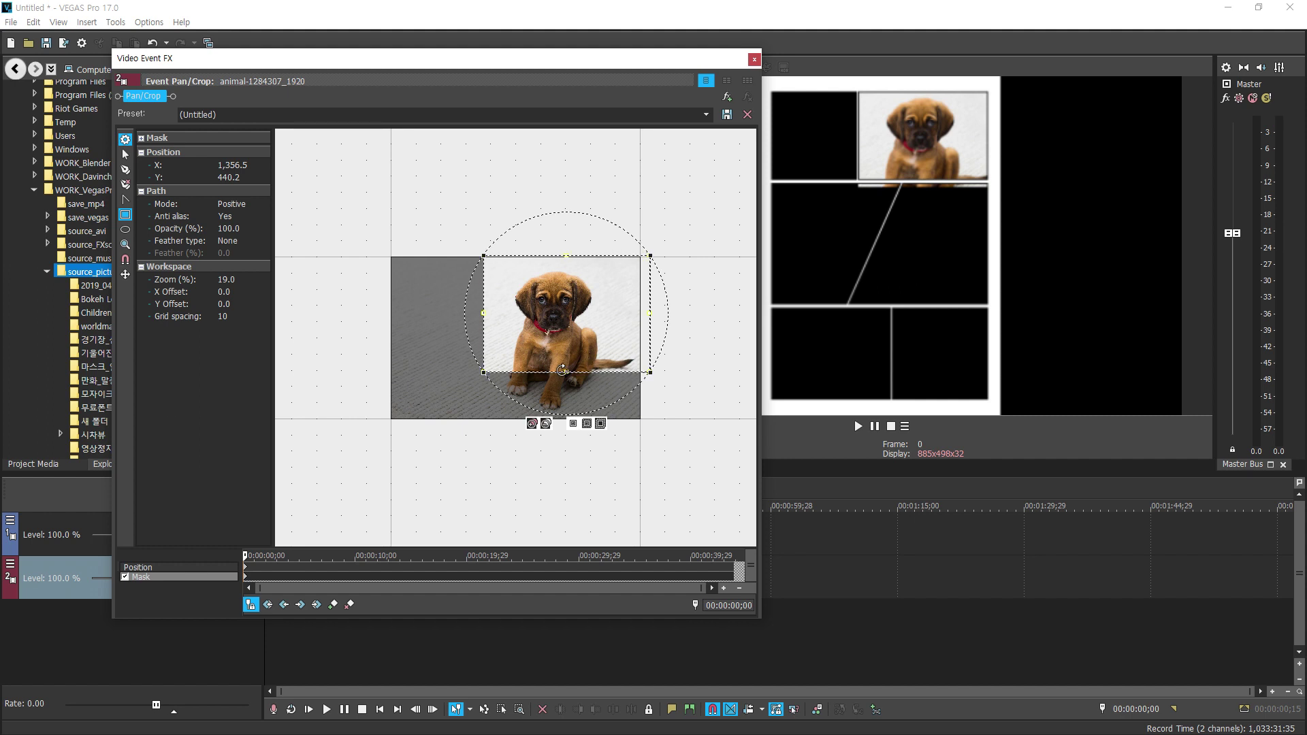
Raise the lower edge of the puppy's mask to the panel border and close the Pan/Crop window
drag(566, 368, 566, 362)
click(756, 59)
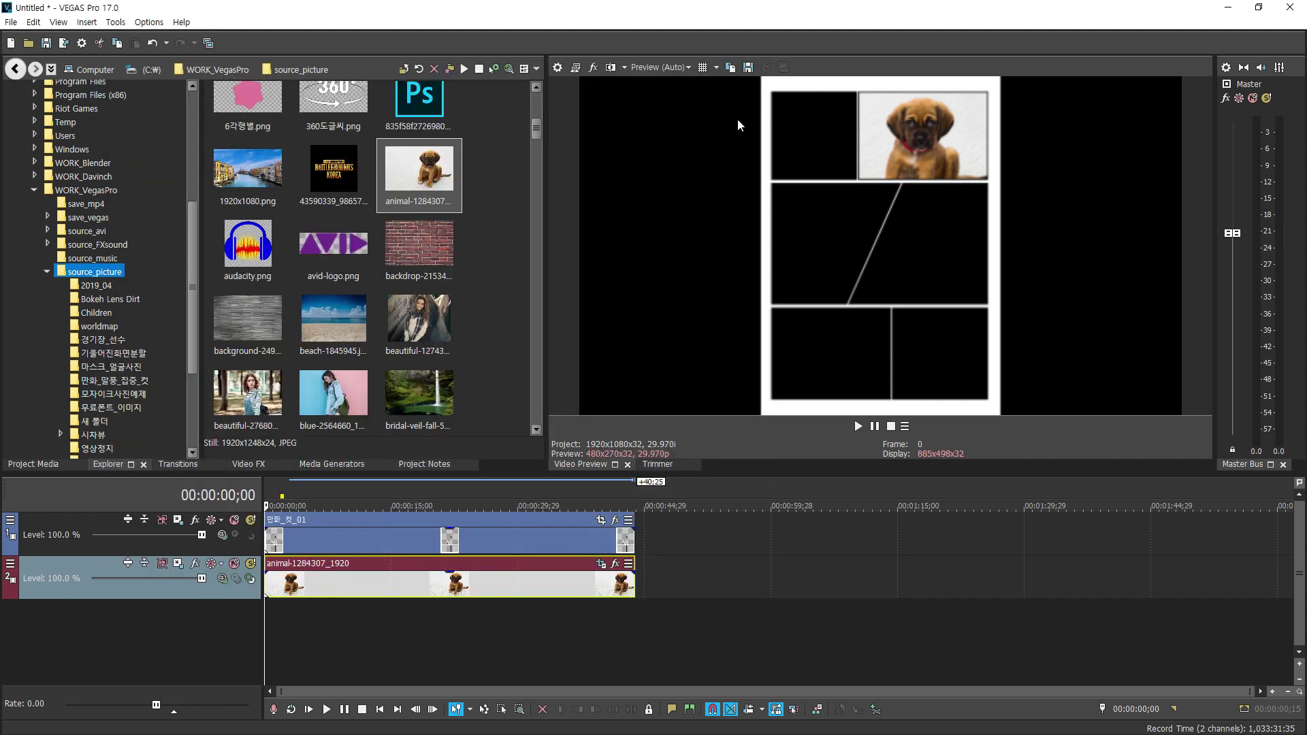
Insert a video track above the puppy and place 만화_말풍선.png from the 만화_말풍_집중_컷 folder on it, matching the puppy event's length
right_click(89, 562)
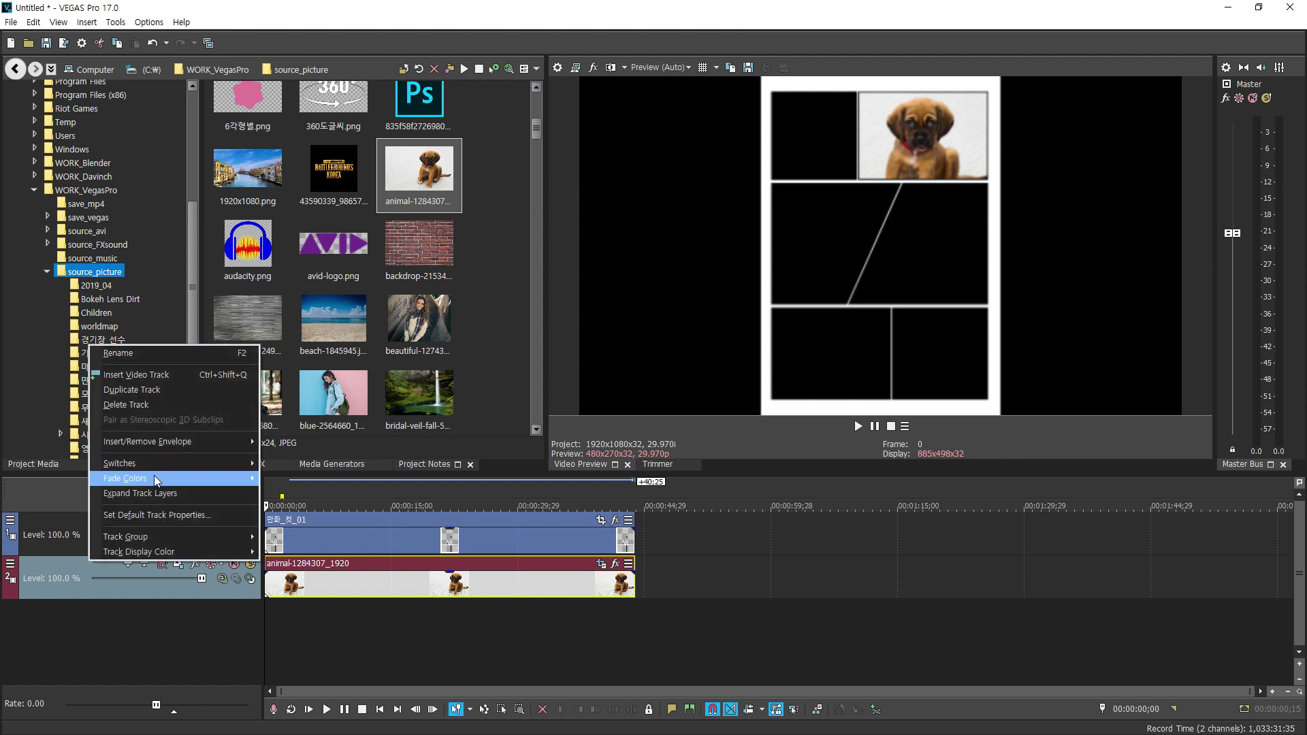
click(177, 381)
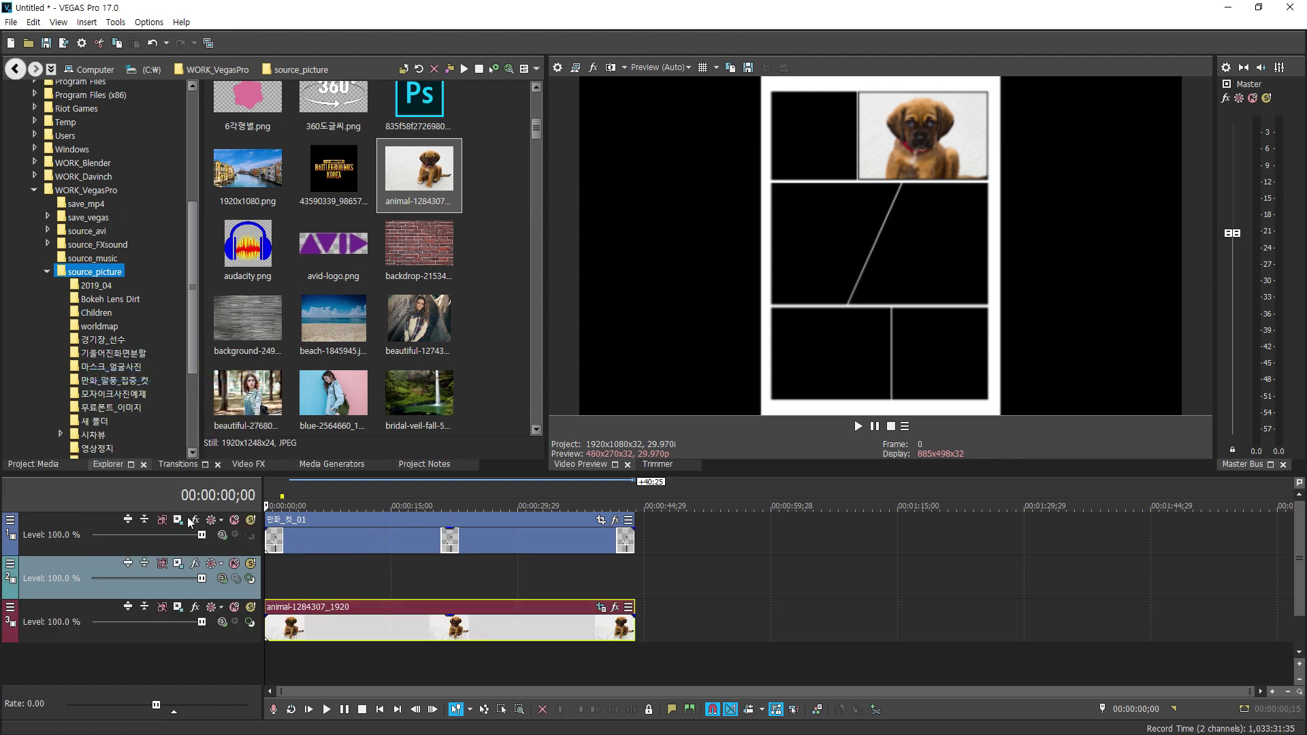
click(126, 384)
drag(235, 107, 640, 572)
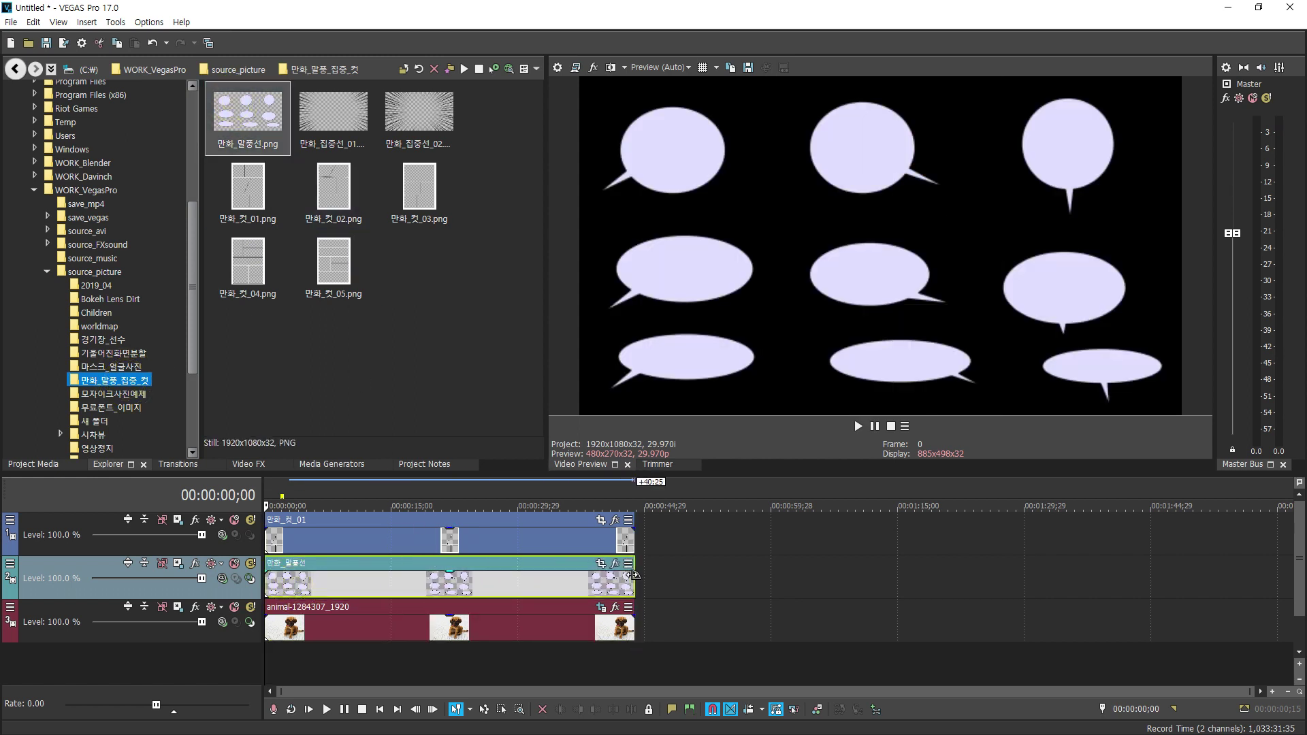
In the speech-balloon event's Pan/Crop, enlarge the crop frame to about 2,939 by 1,653 and center it at about 923, 834
click(599, 564)
scroll(516, 384, down, 5)
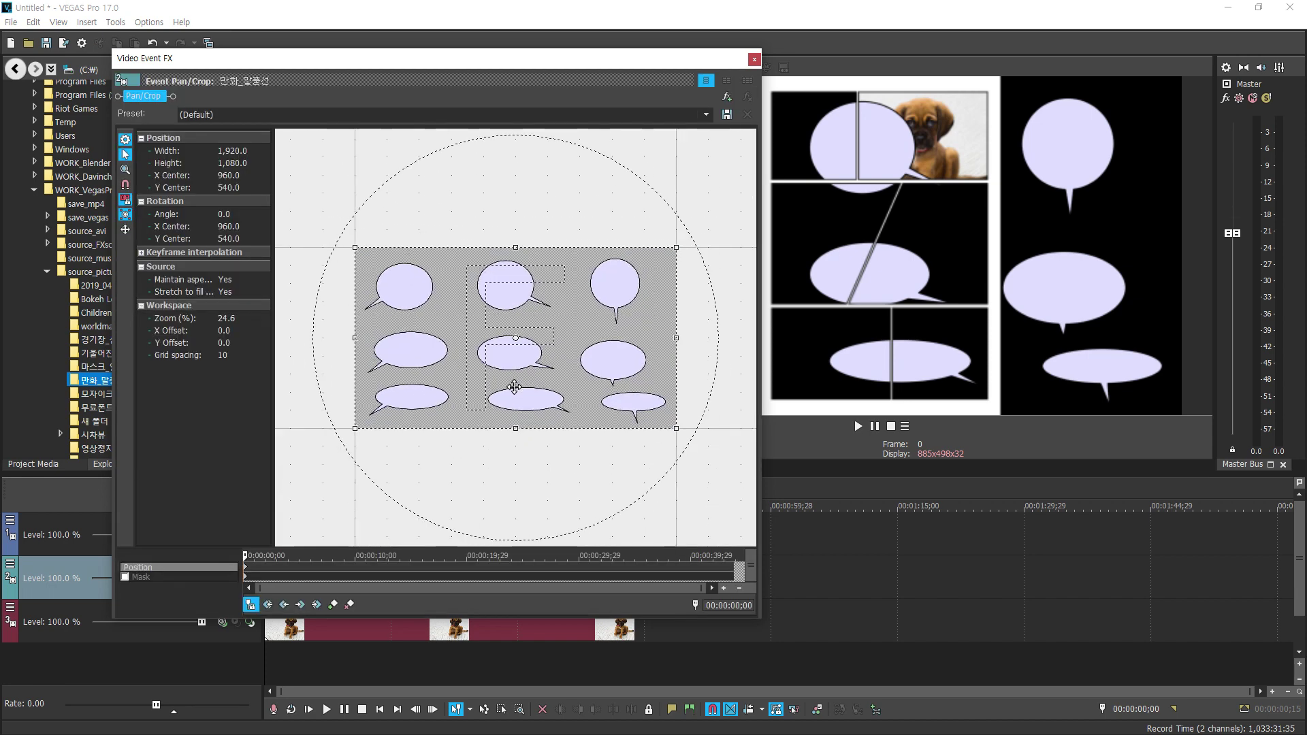
drag(638, 408, 706, 446)
drag(571, 401, 566, 440)
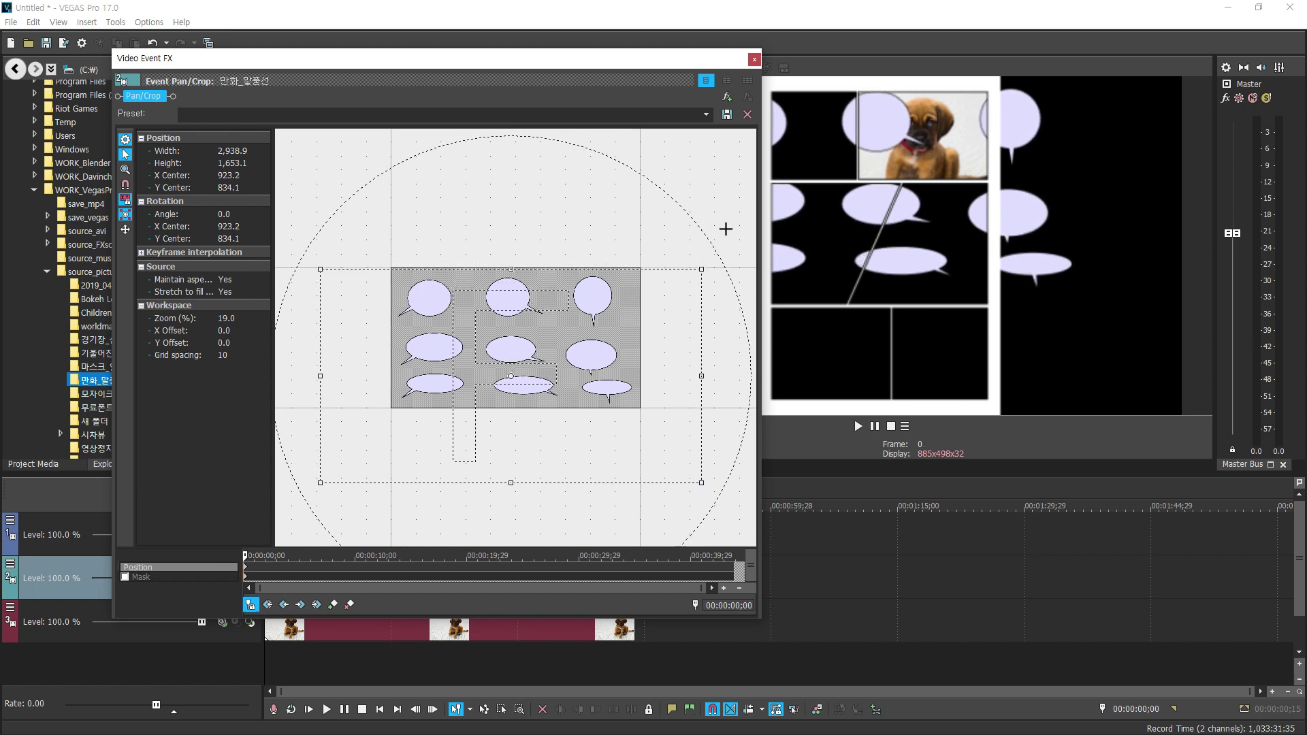
Mask the balloon event with a rectangle around the upper-middle balloon and trim the mask's left edge to the panel border
click(125, 576)
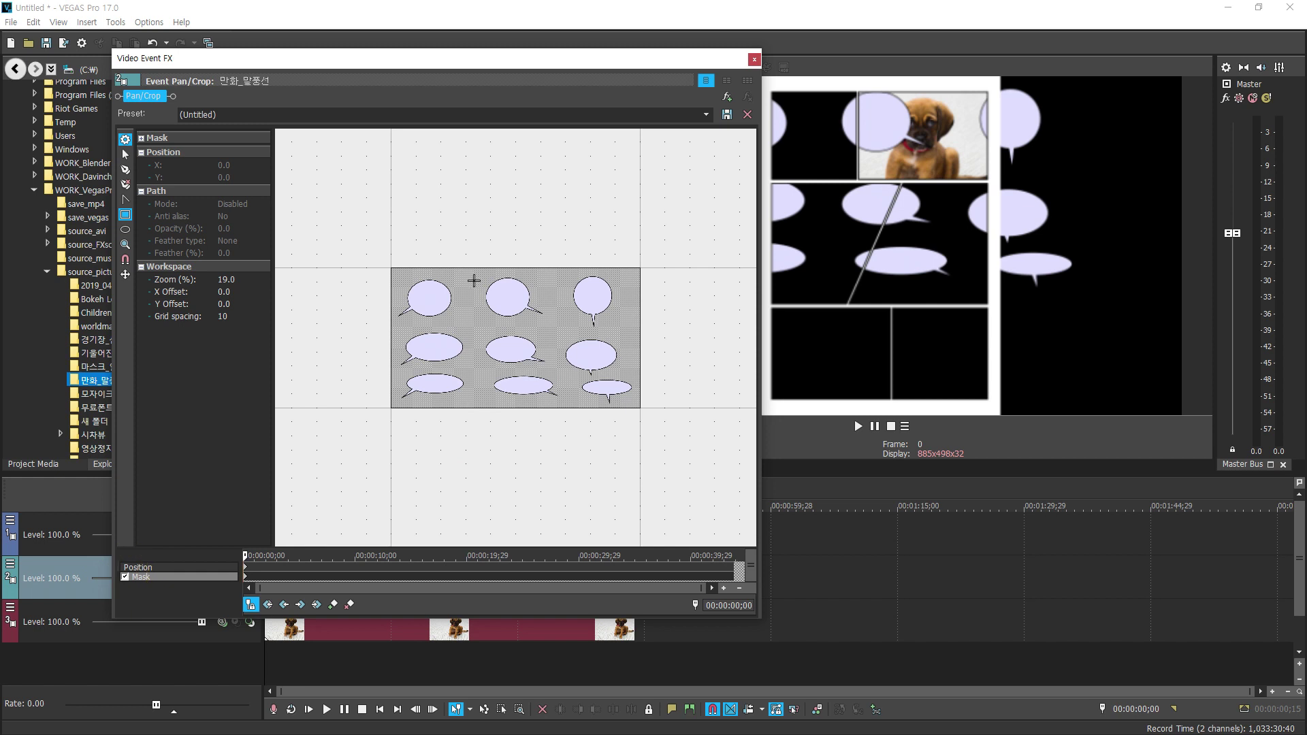
drag(480, 271, 550, 325)
drag(480, 297, 498, 298)
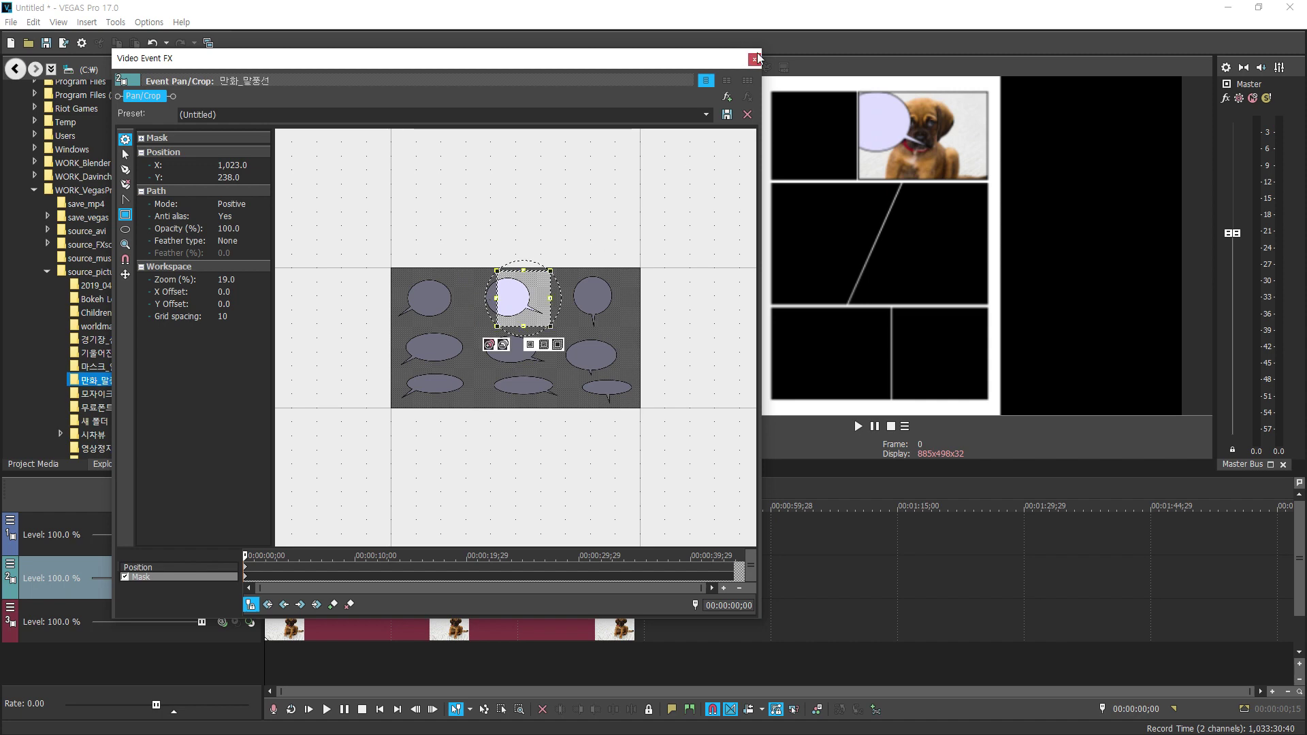
click(755, 59)
Insert a video track above the balloons and add the ProType Titler preset 나눔고딕 to it, matching the other events' length
right_click(104, 566)
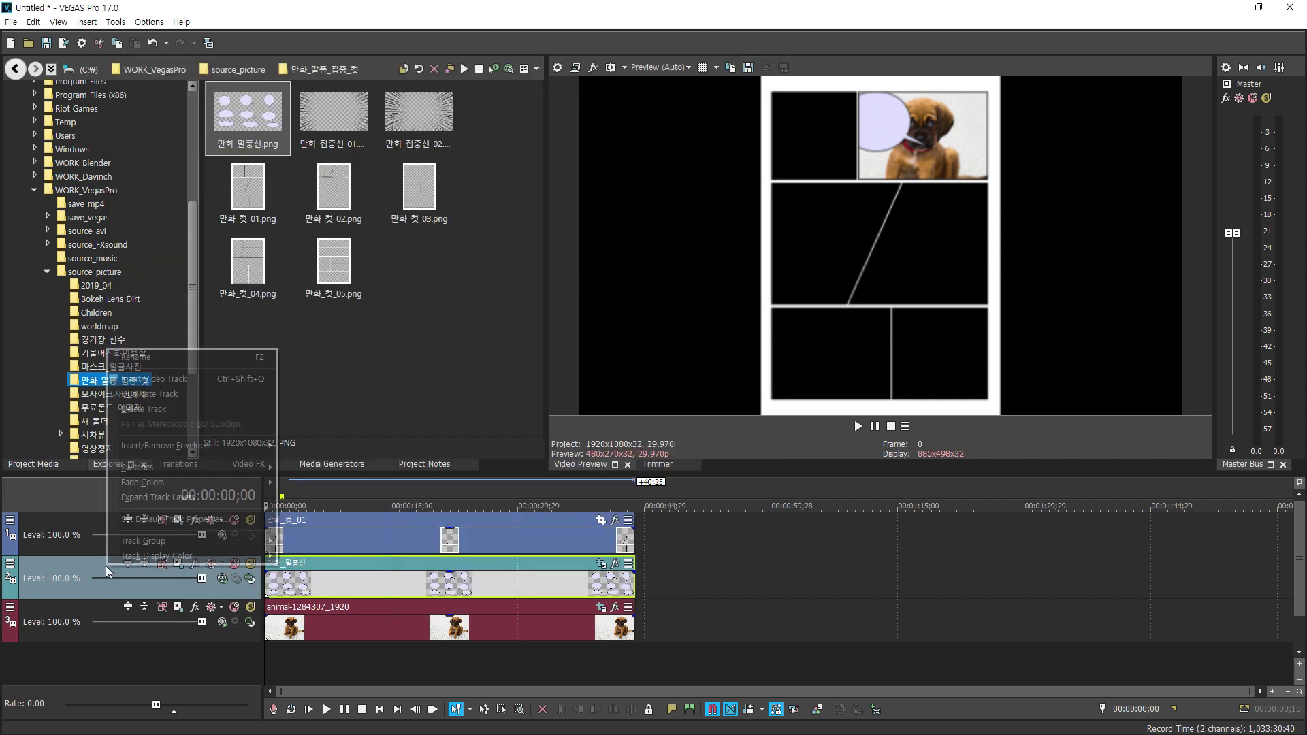
click(207, 379)
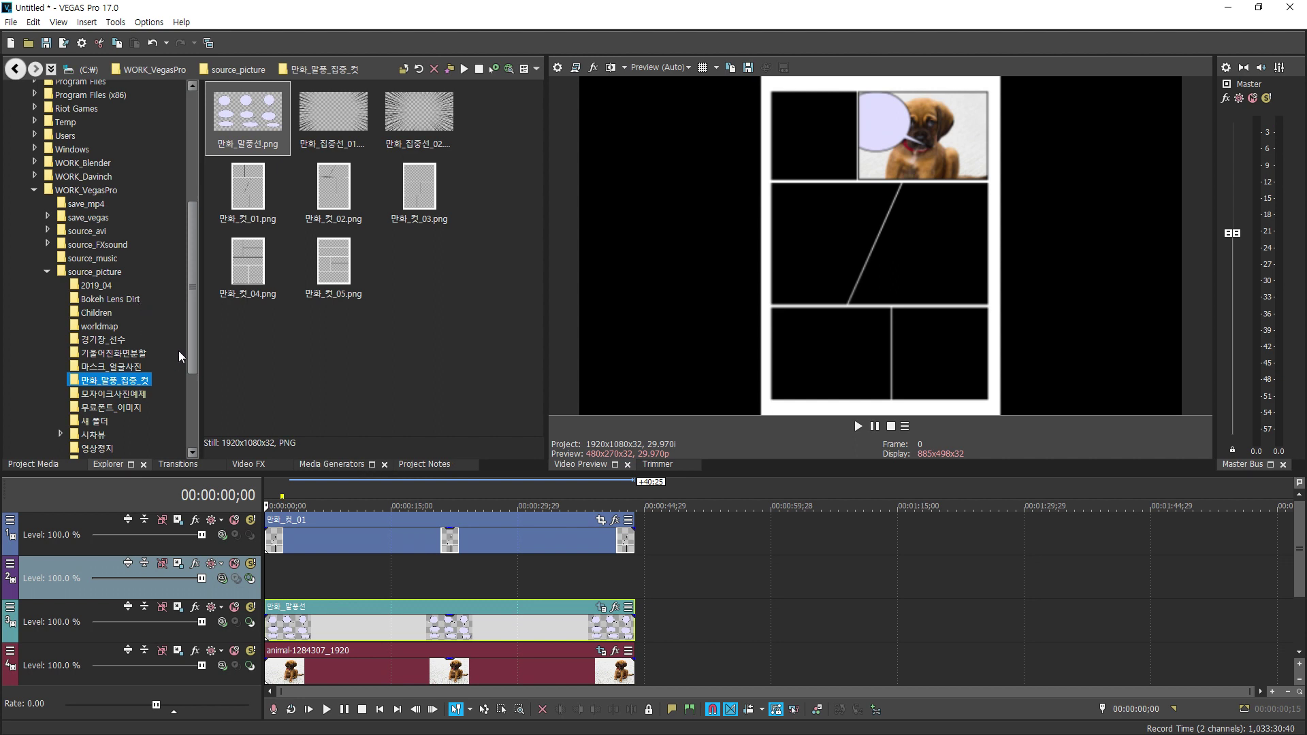
scroll(144, 357, down, 2)
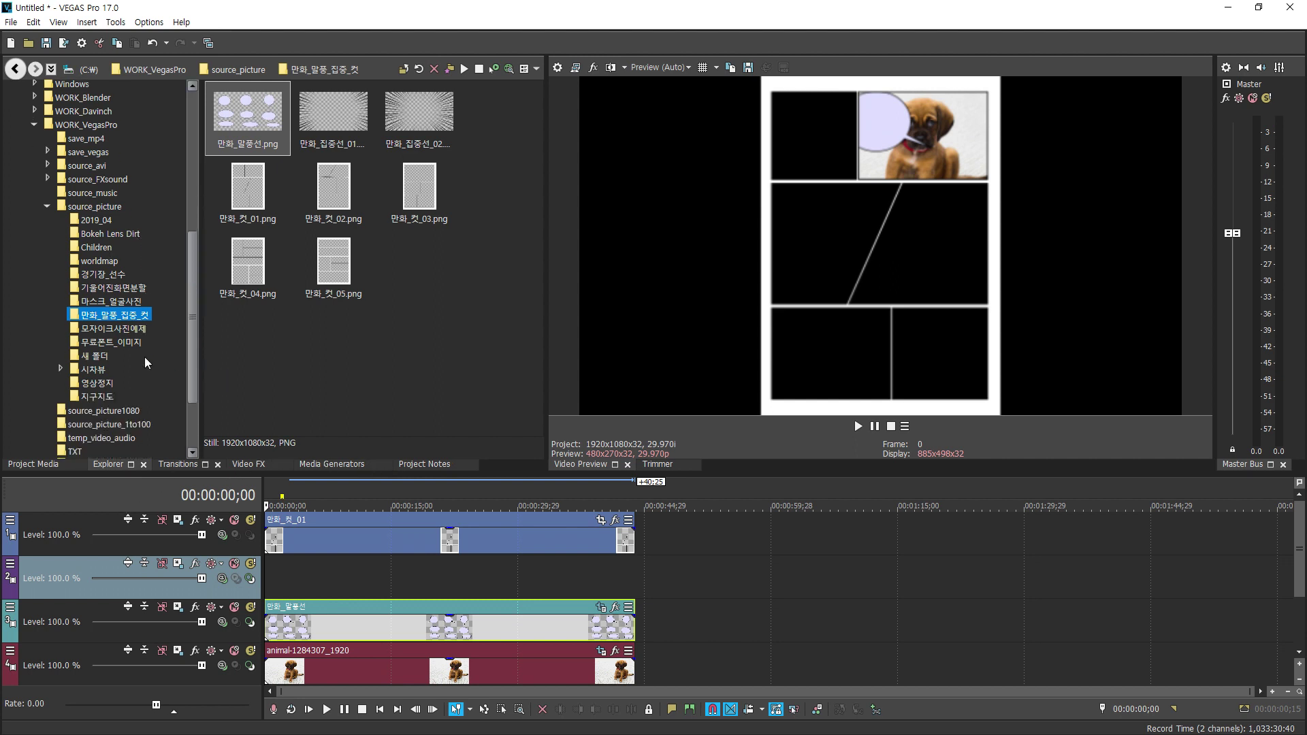
click(317, 464)
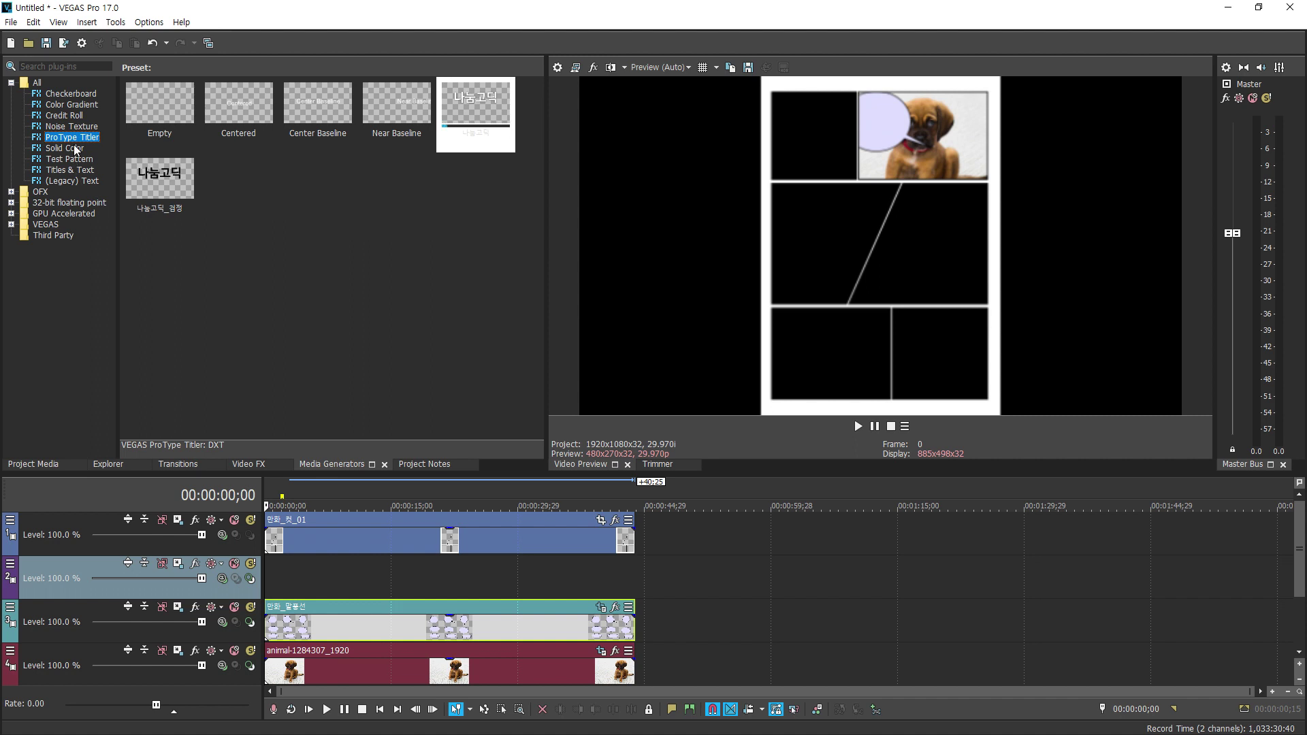
click(71, 181)
click(76, 138)
drag(475, 114, 345, 577)
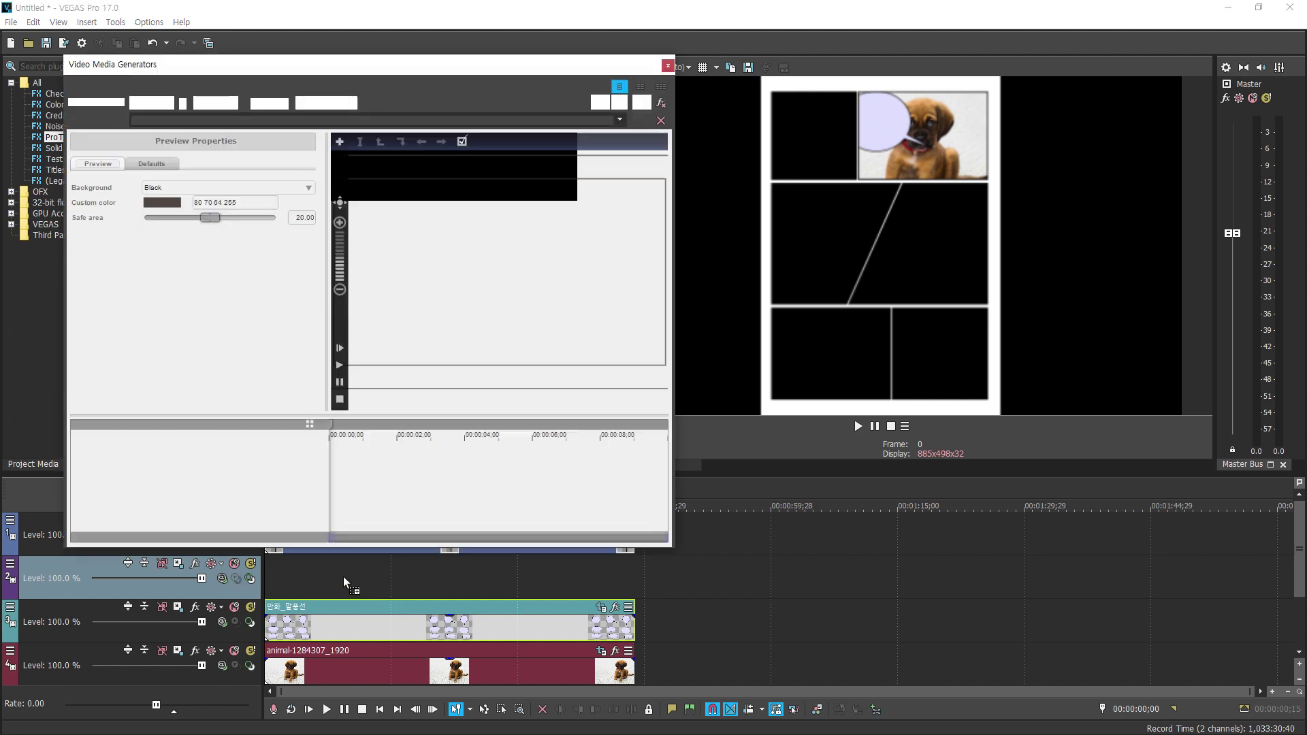
drag(626, 587, 634, 587)
Shrink the title text block to a scale of about 0.43 and move it over the balloon, at about offset 0.17, 7.31
click(487, 243)
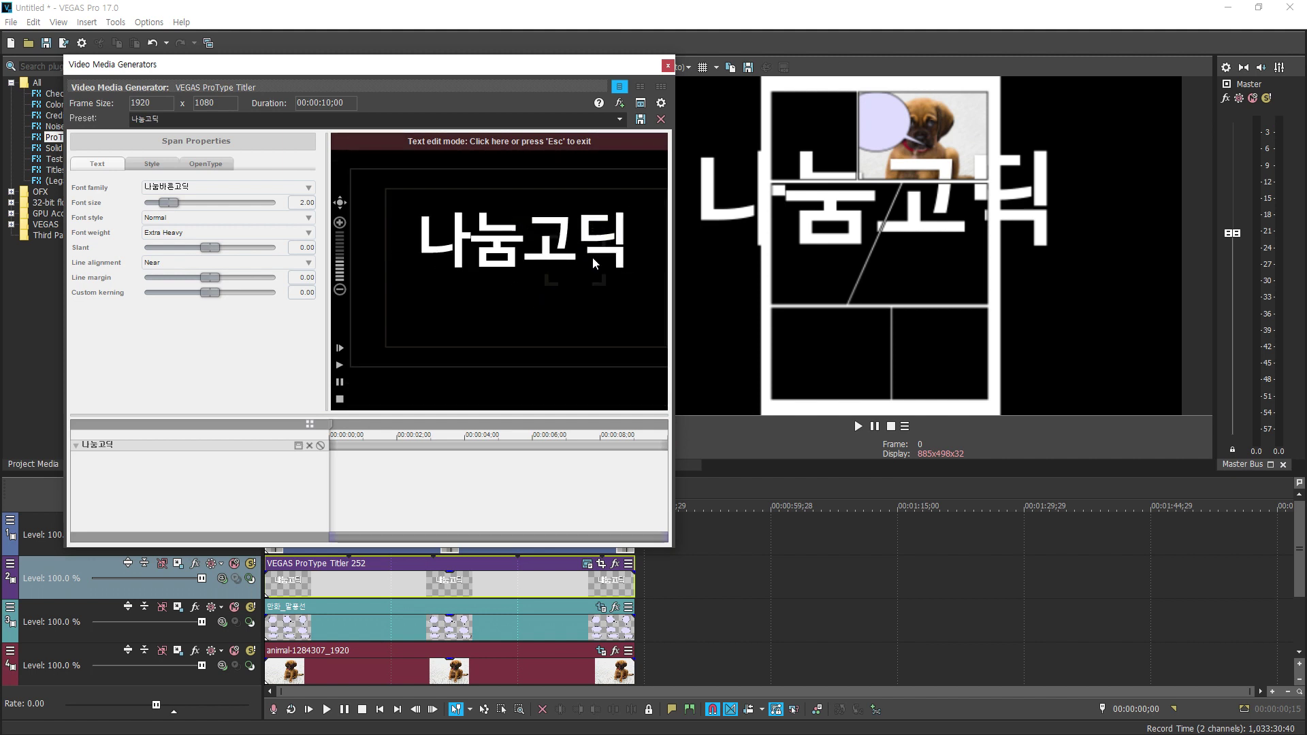
key(Escape)
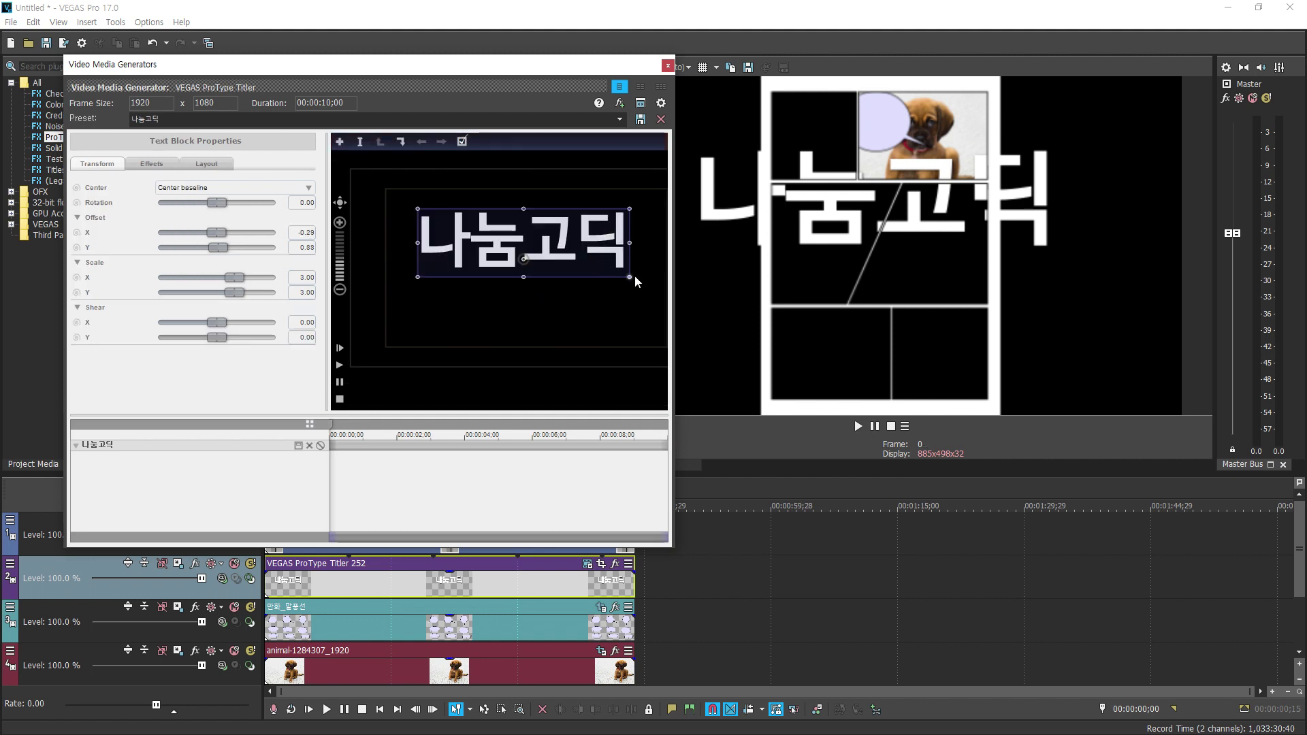
drag(630, 280, 530, 200)
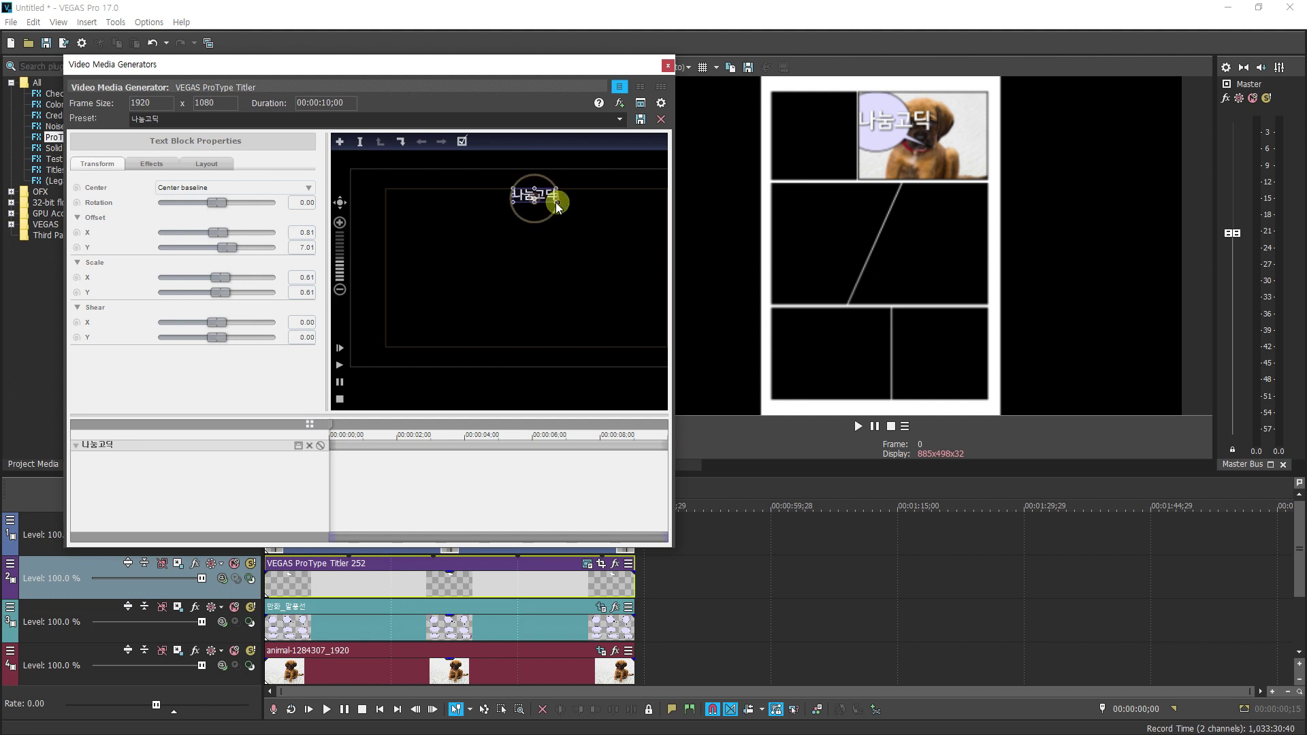
click(574, 207)
scroll(574, 218, up, 2)
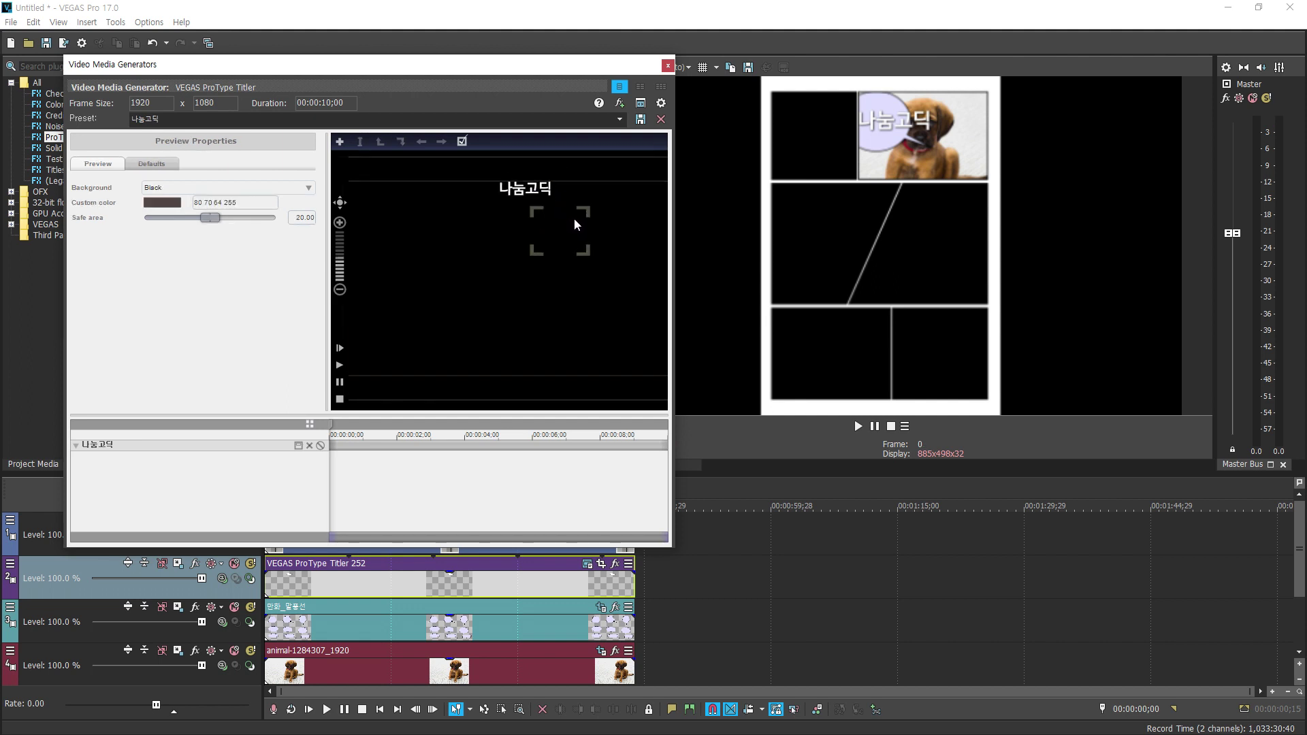
click(543, 187)
drag(539, 192, 536, 306)
scroll(554, 310, up, 3)
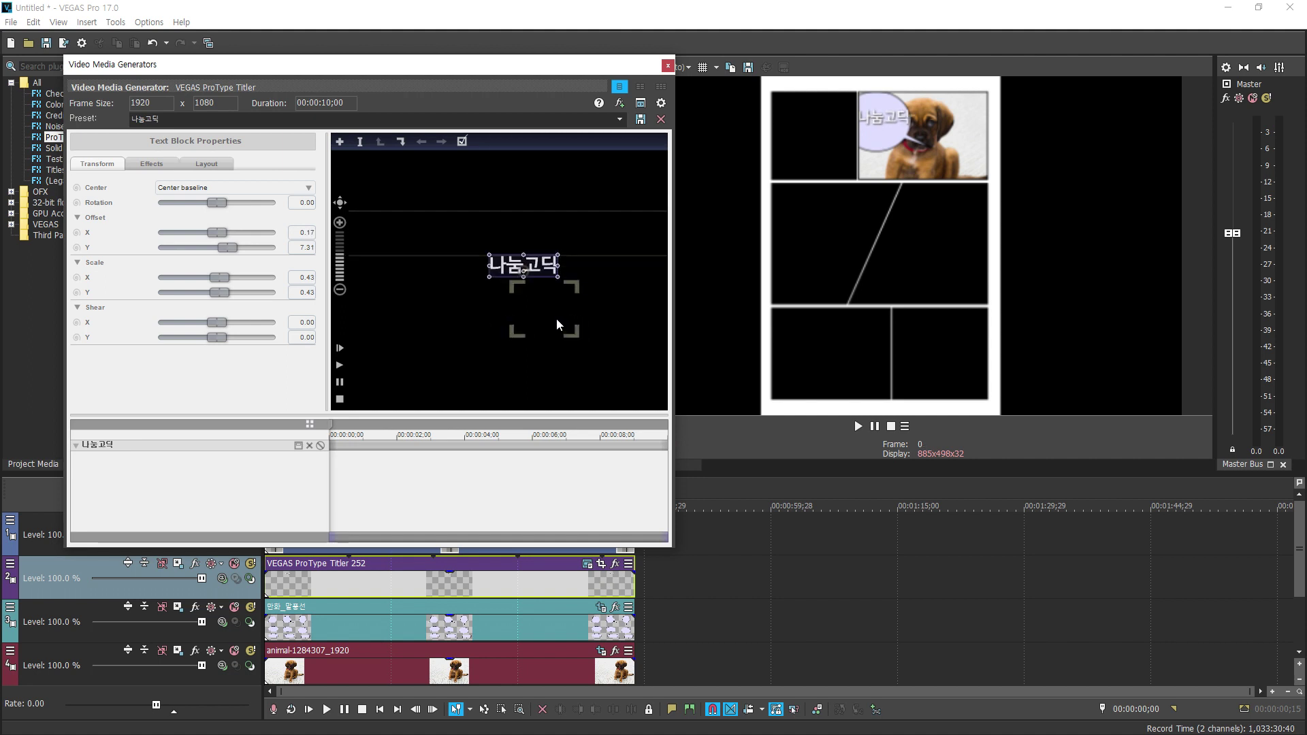
Select the whole title text and set its fill color to black, with red, green and blue at 0
scroll(557, 317, up, 2)
double_click(533, 253)
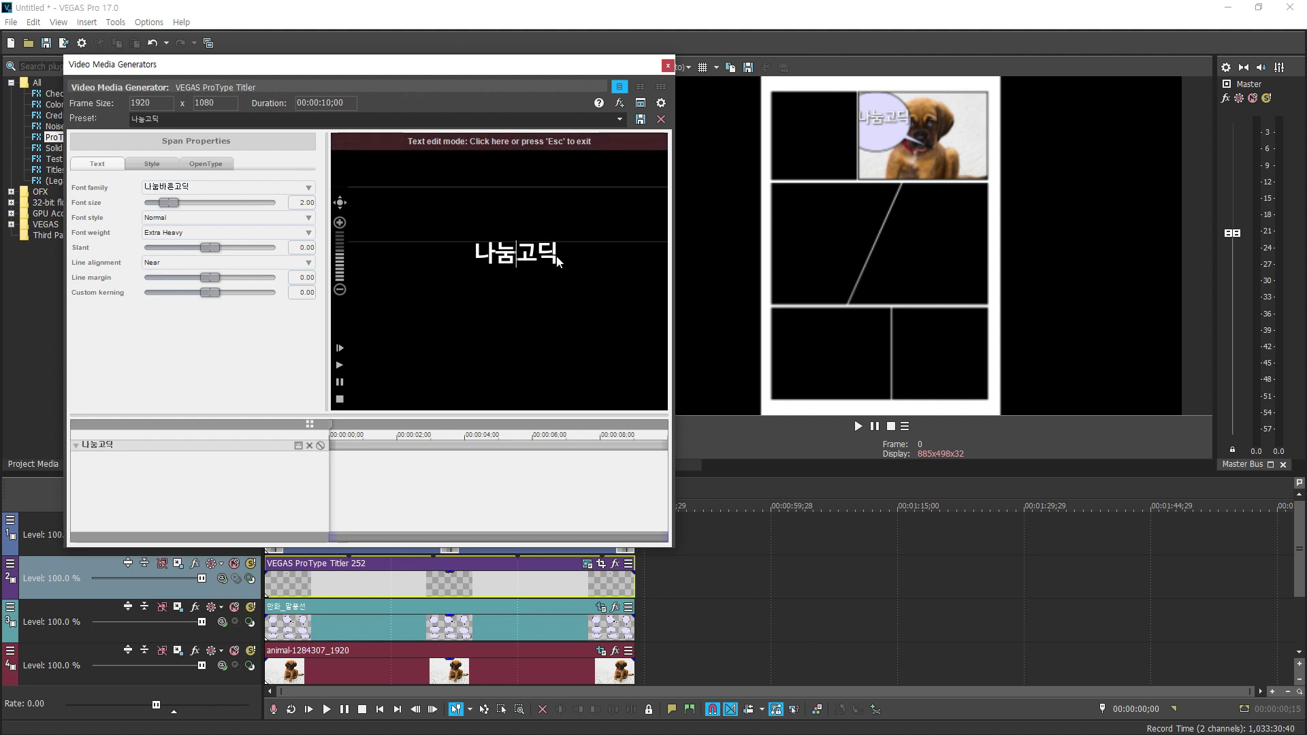
double_click(560, 258)
click(149, 164)
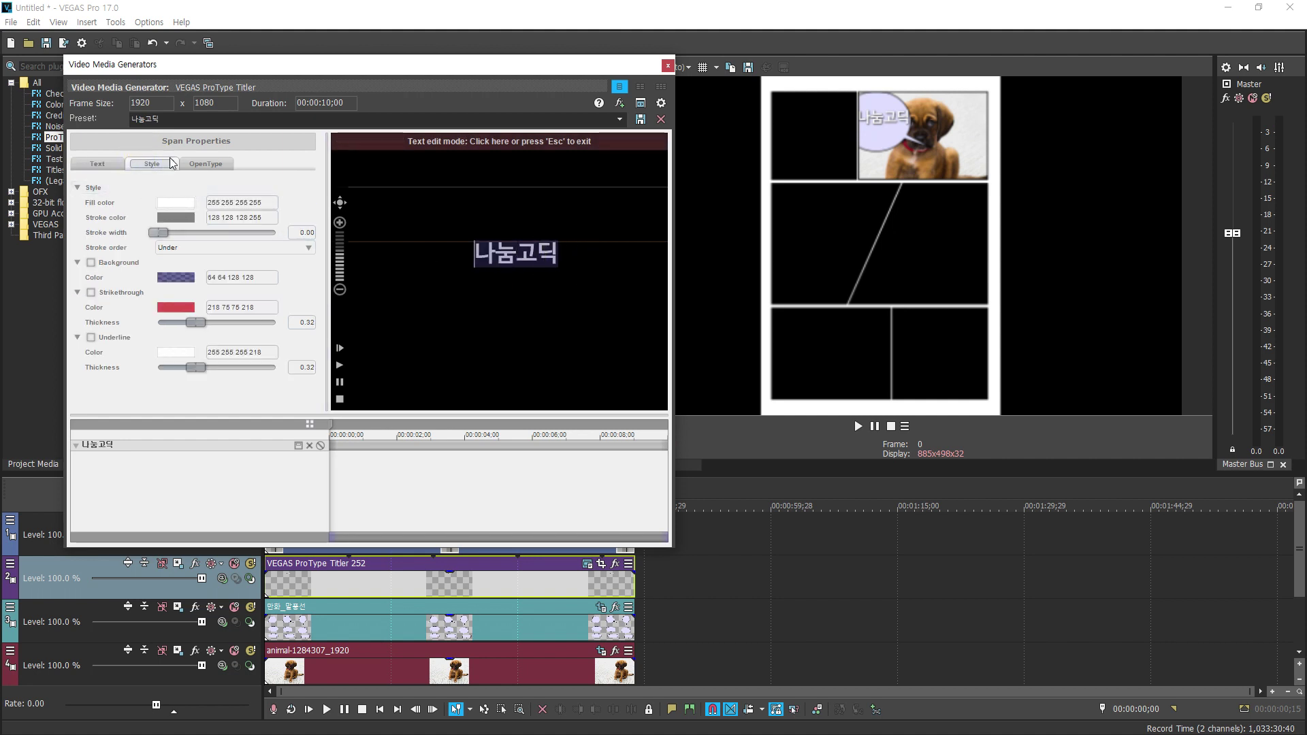
click(181, 203)
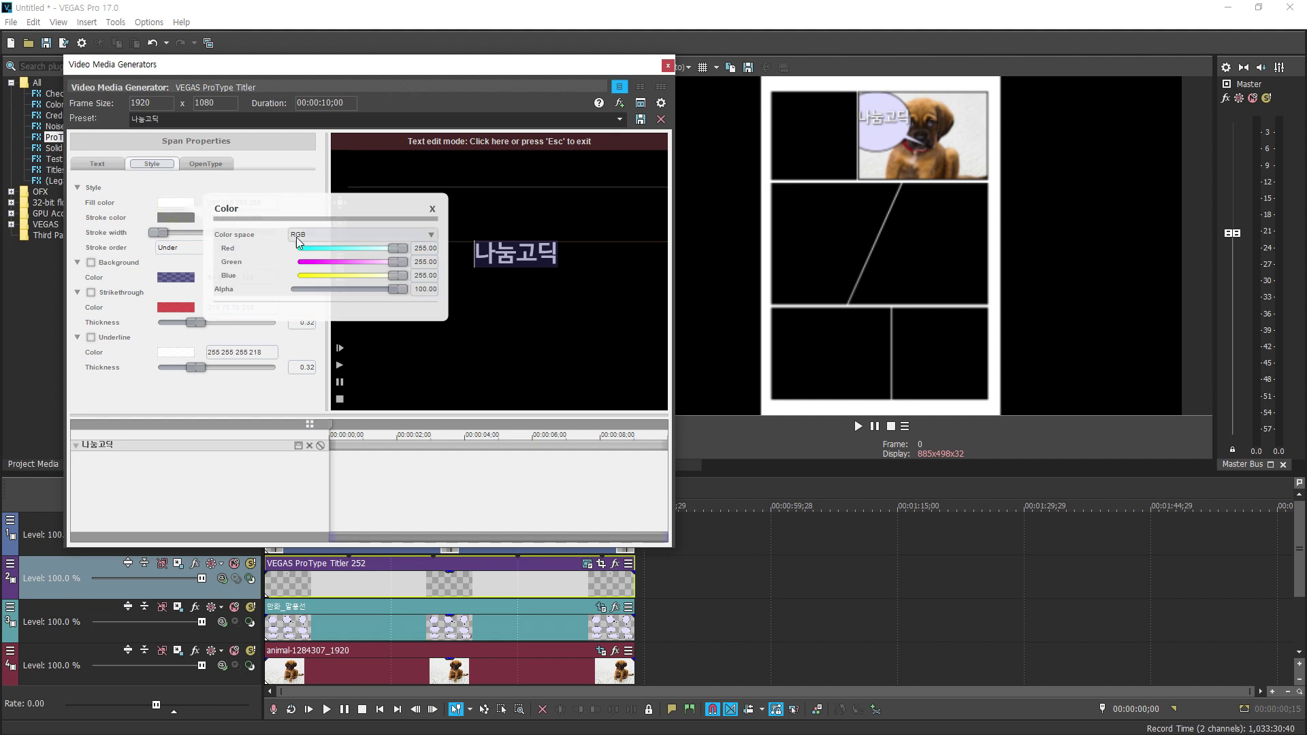
drag(395, 248, 270, 248)
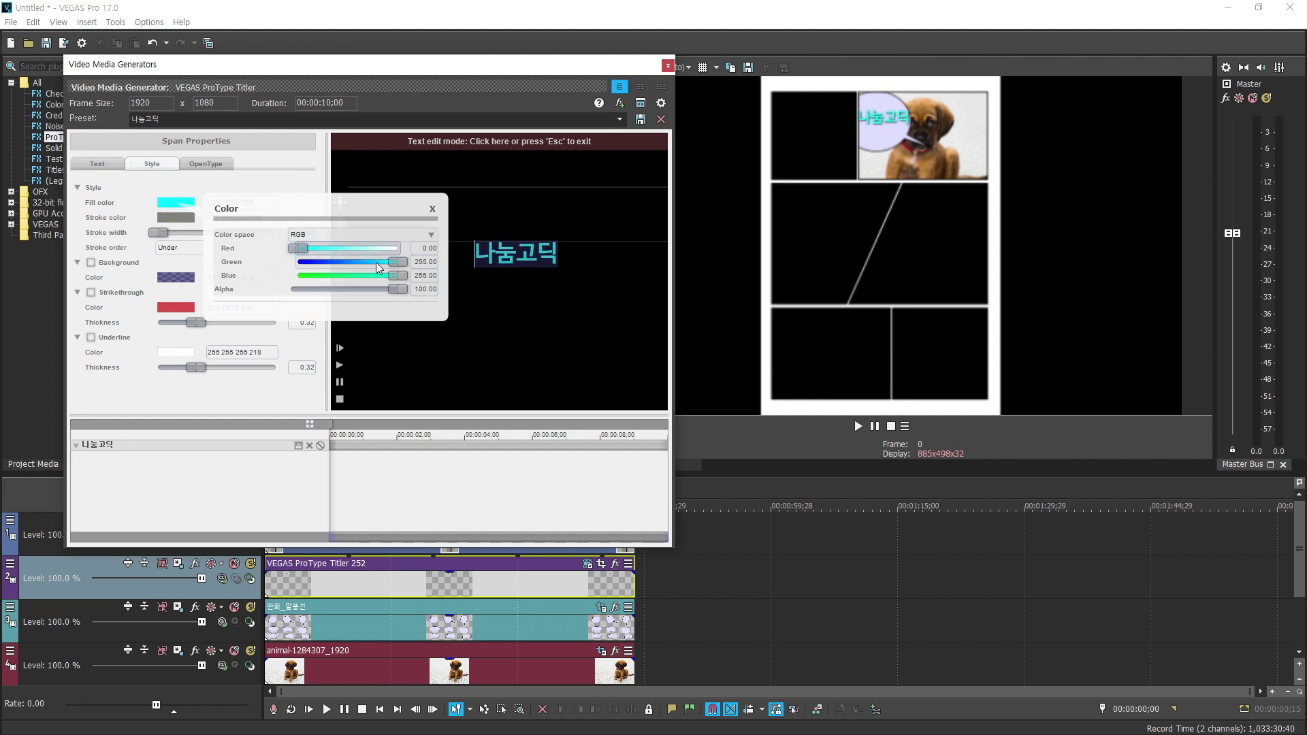
drag(397, 263, 271, 257)
drag(395, 275, 267, 267)
click(432, 210)
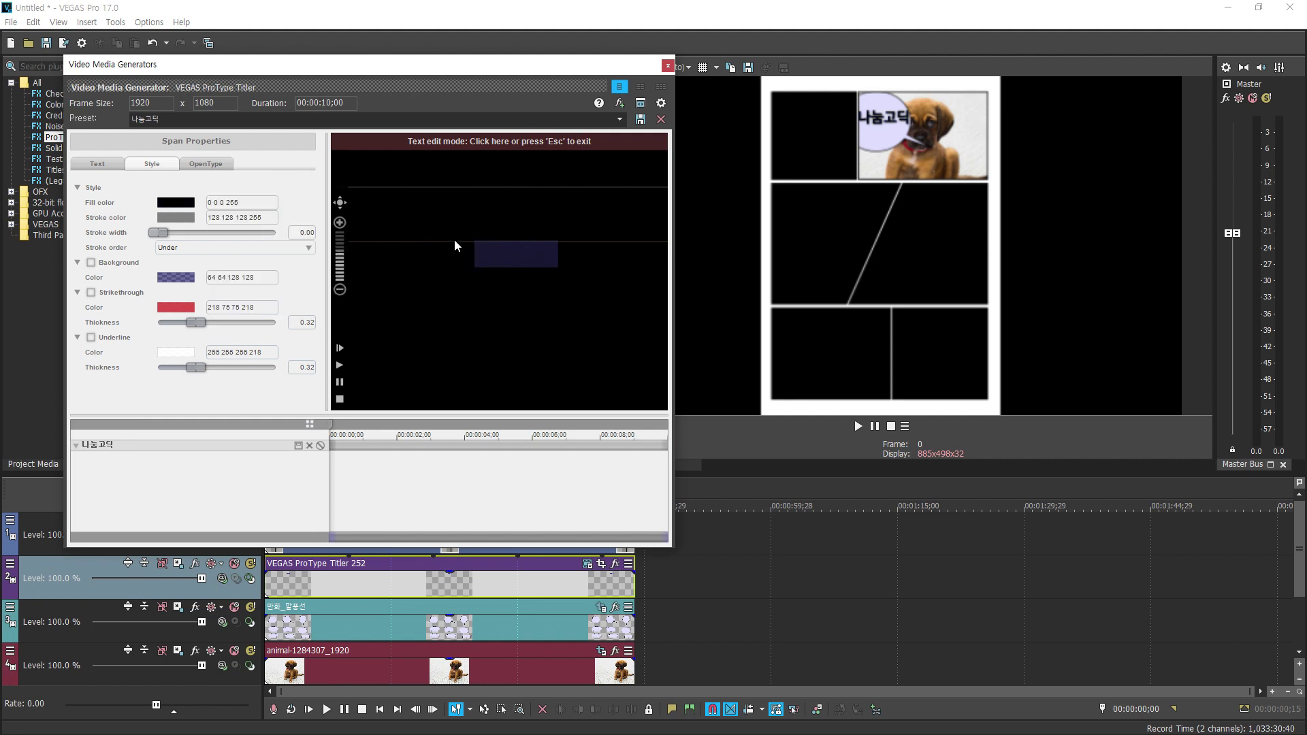
key(Escape)
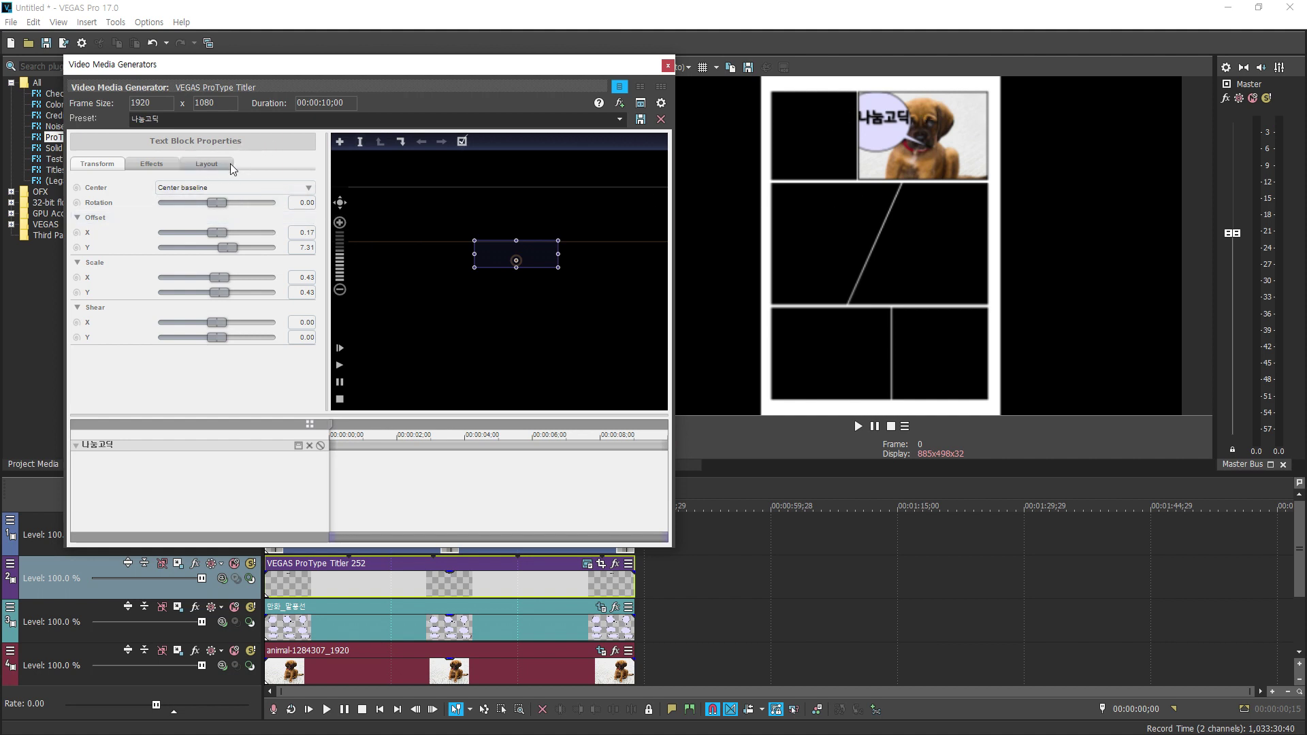
Enable keyframing for the title's layout Selection, turn off Fade selection, and collapse the Selection range to zero at the start
click(206, 165)
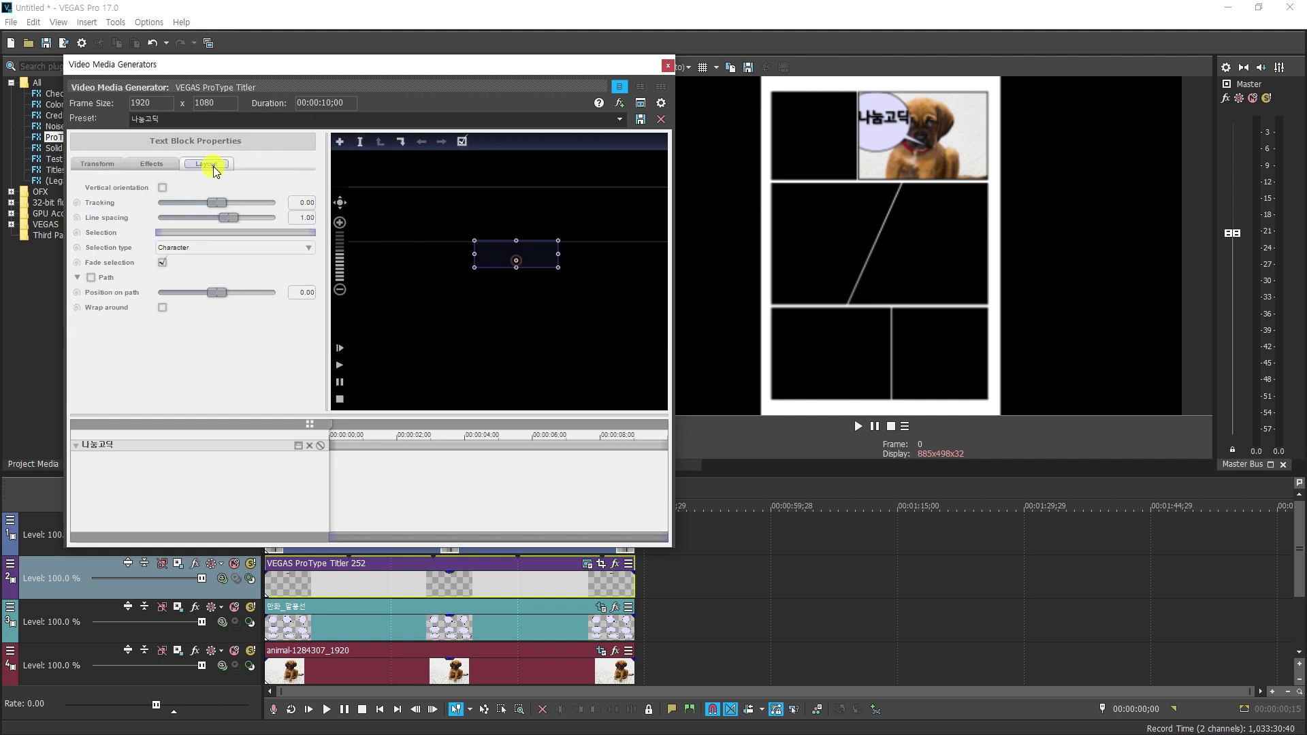
click(79, 234)
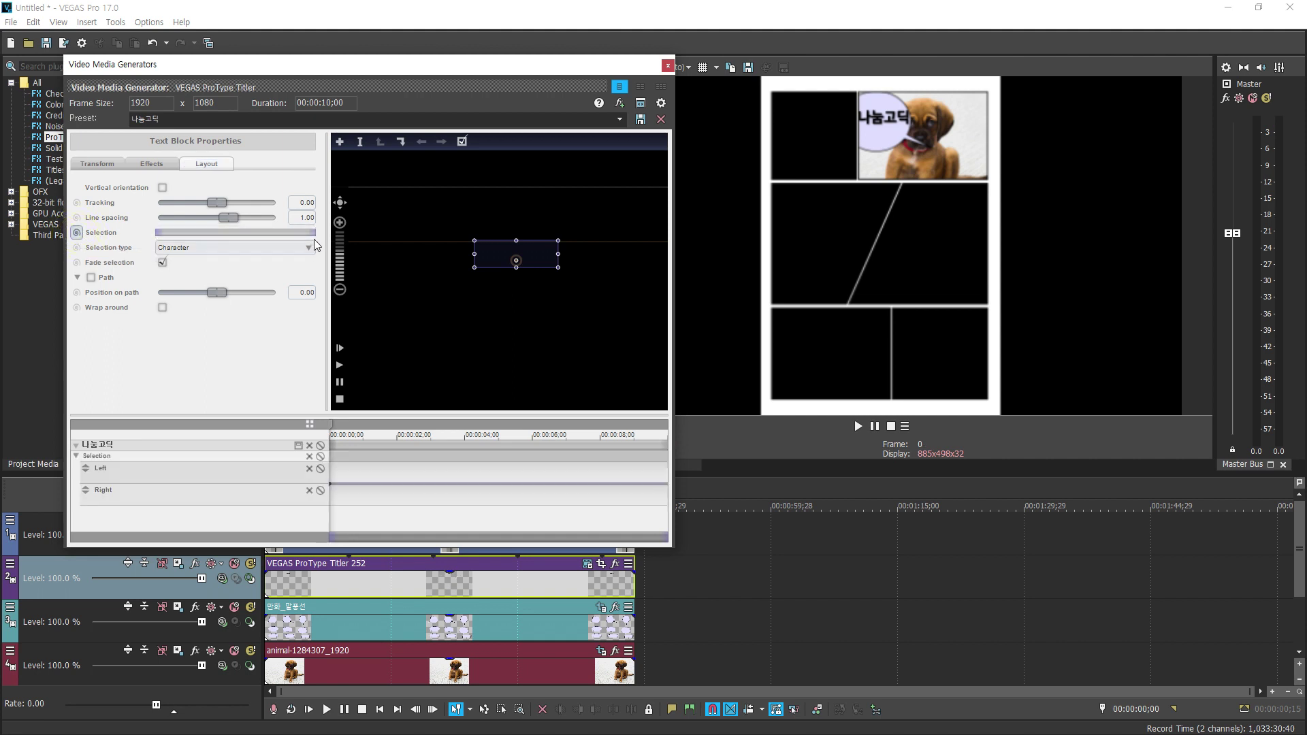
drag(314, 236, 222, 236)
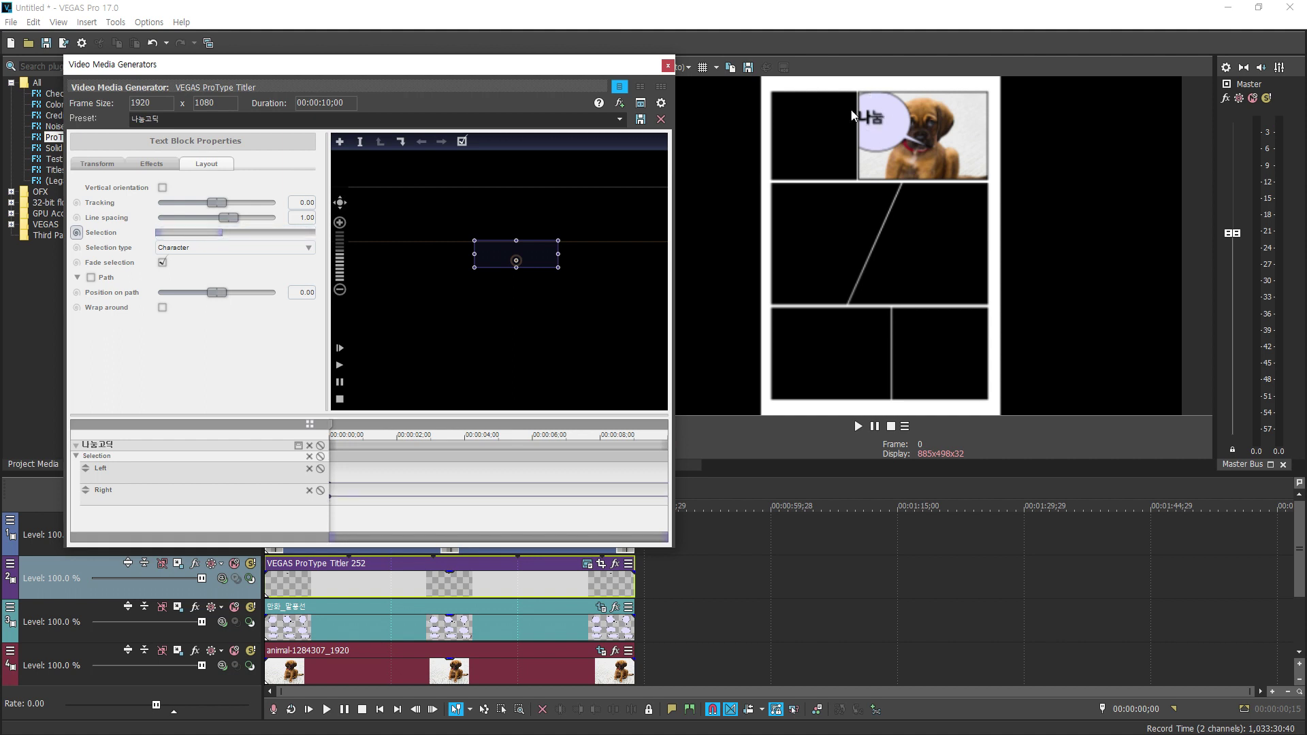
drag(222, 235, 244, 235)
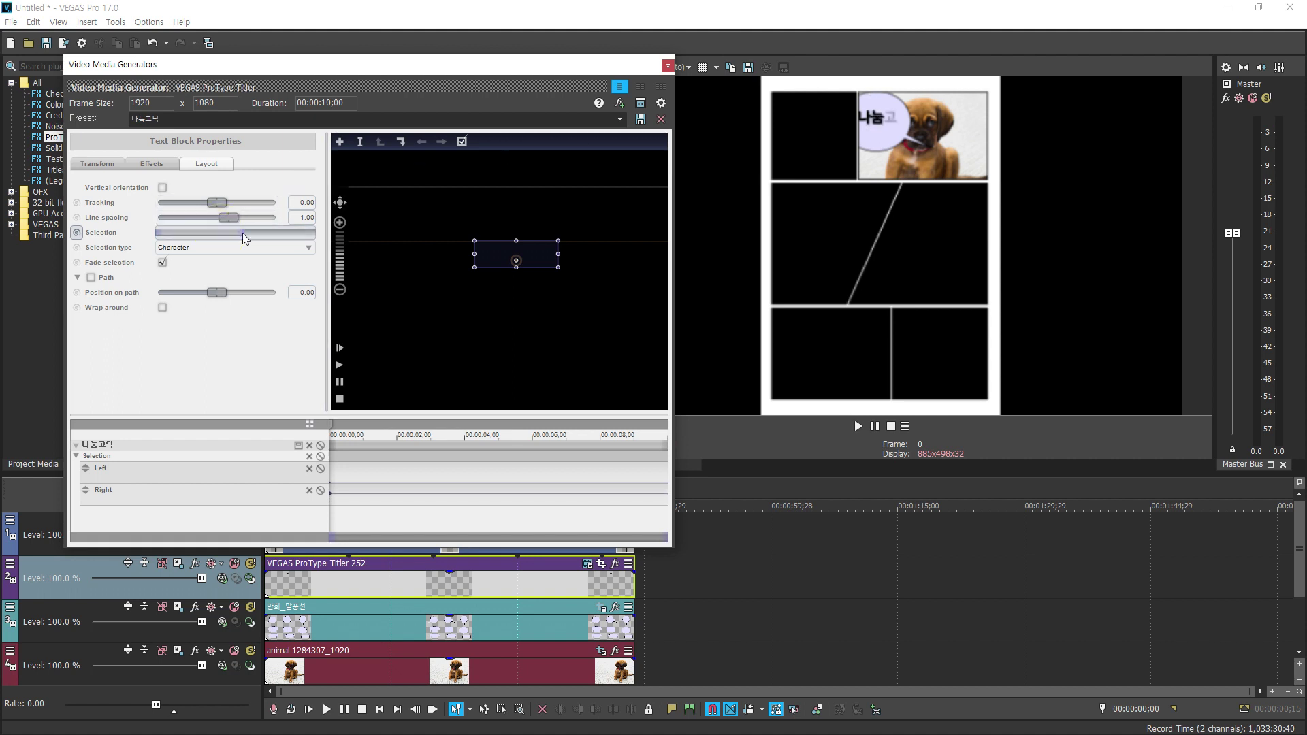
click(162, 263)
drag(248, 235, 150, 233)
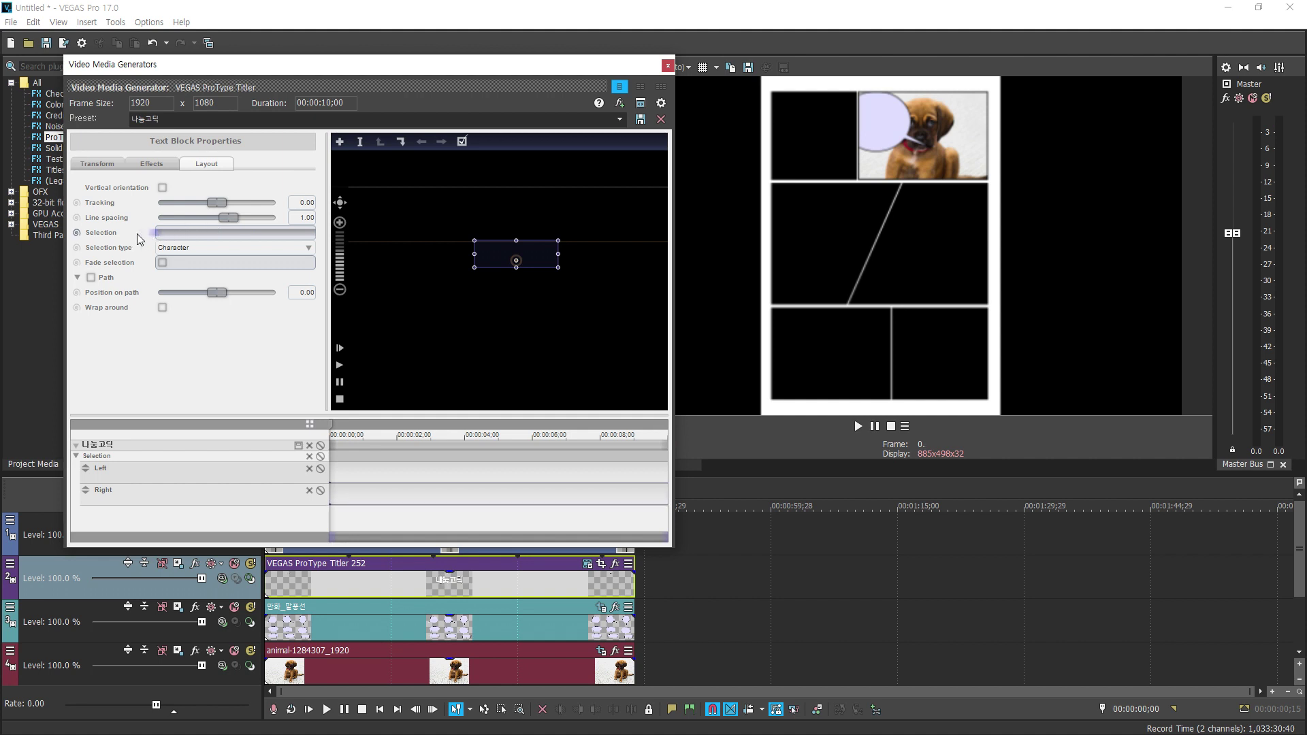
Keyframe the title's Selection range to cover the full text at about 2 seconds and play back the typing animation
drag(332, 423, 399, 434)
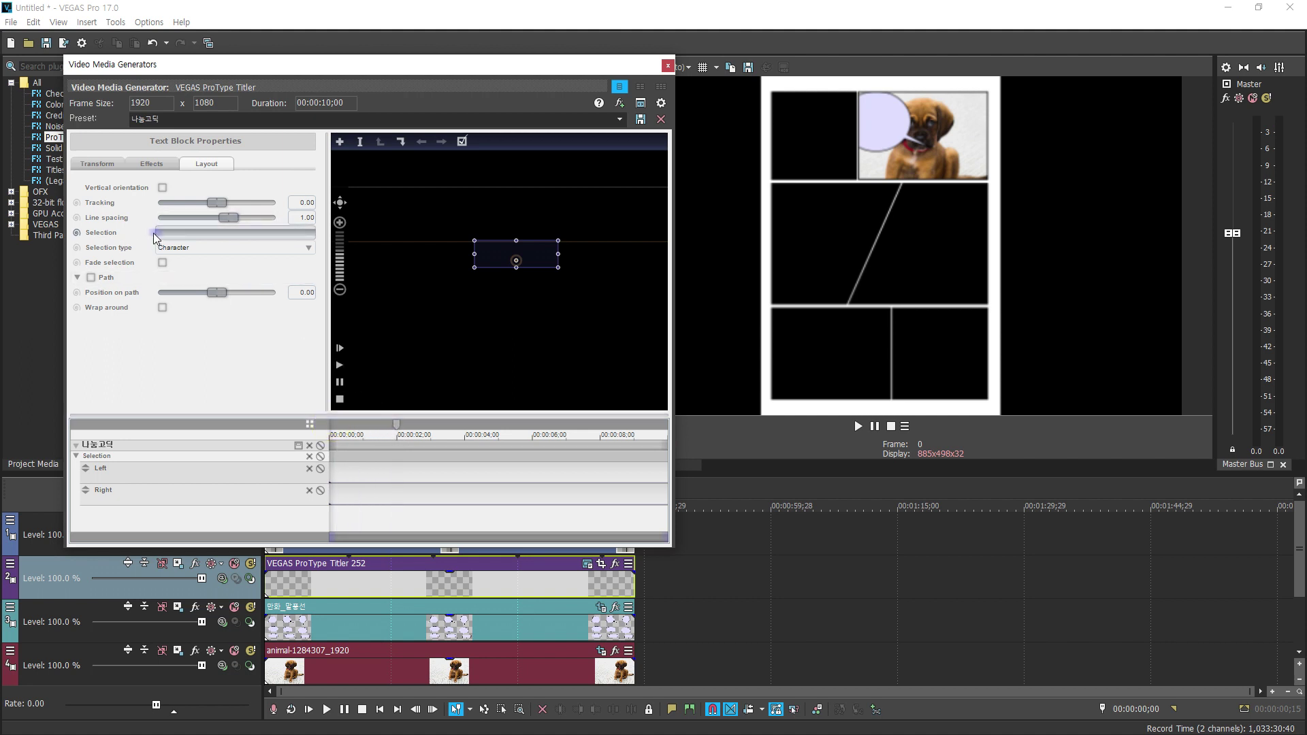
drag(154, 236, 329, 239)
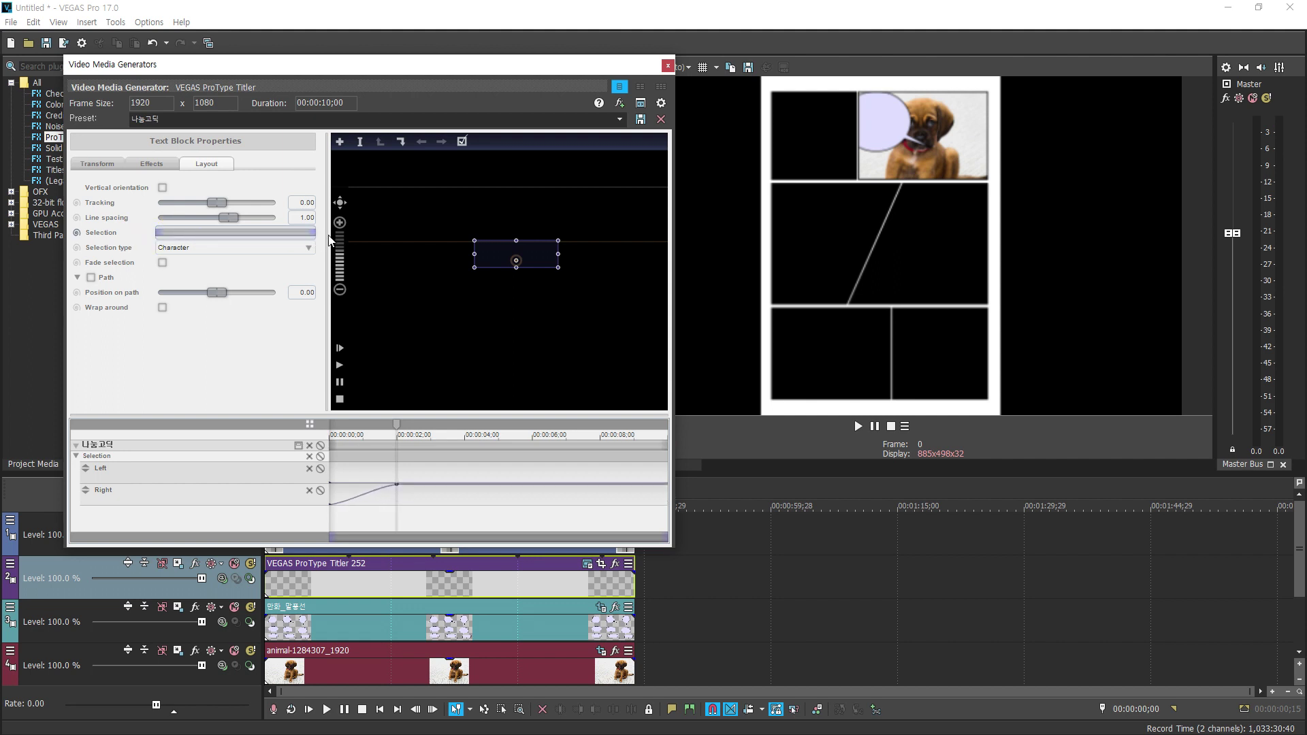
click(670, 66)
key(space)
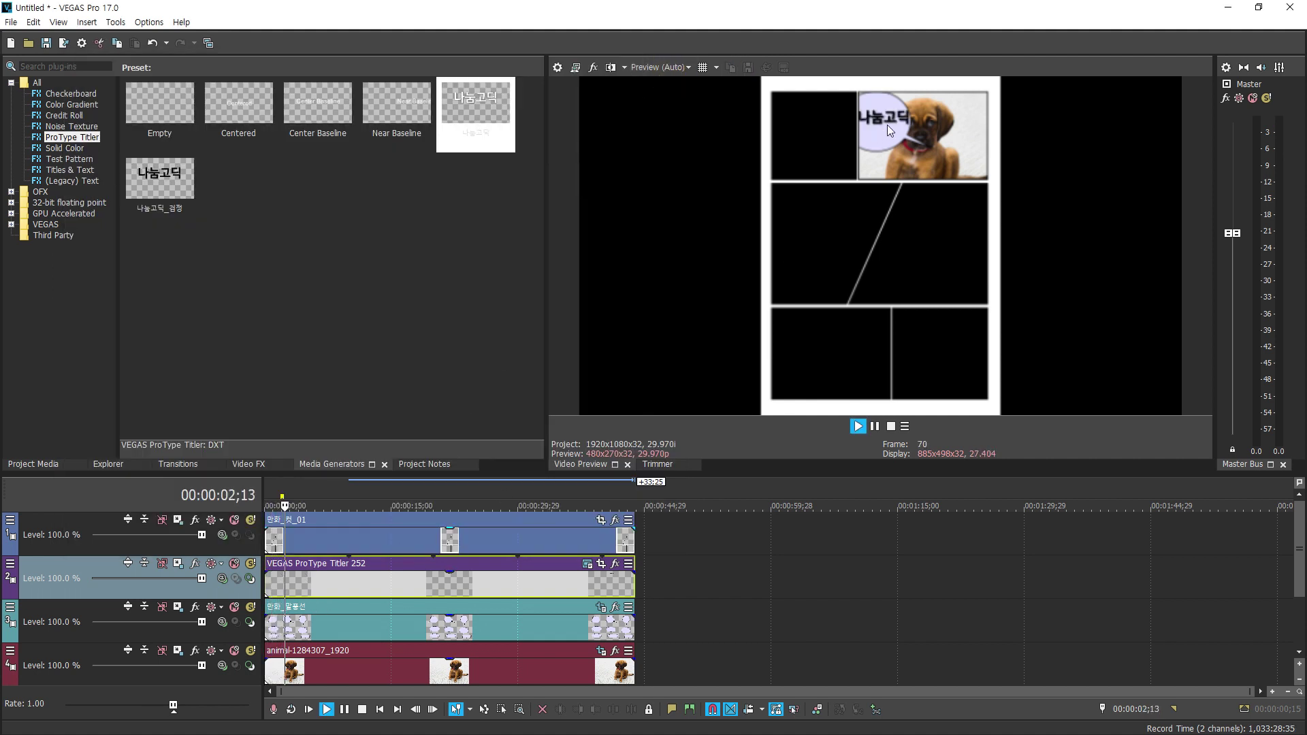
key(space)
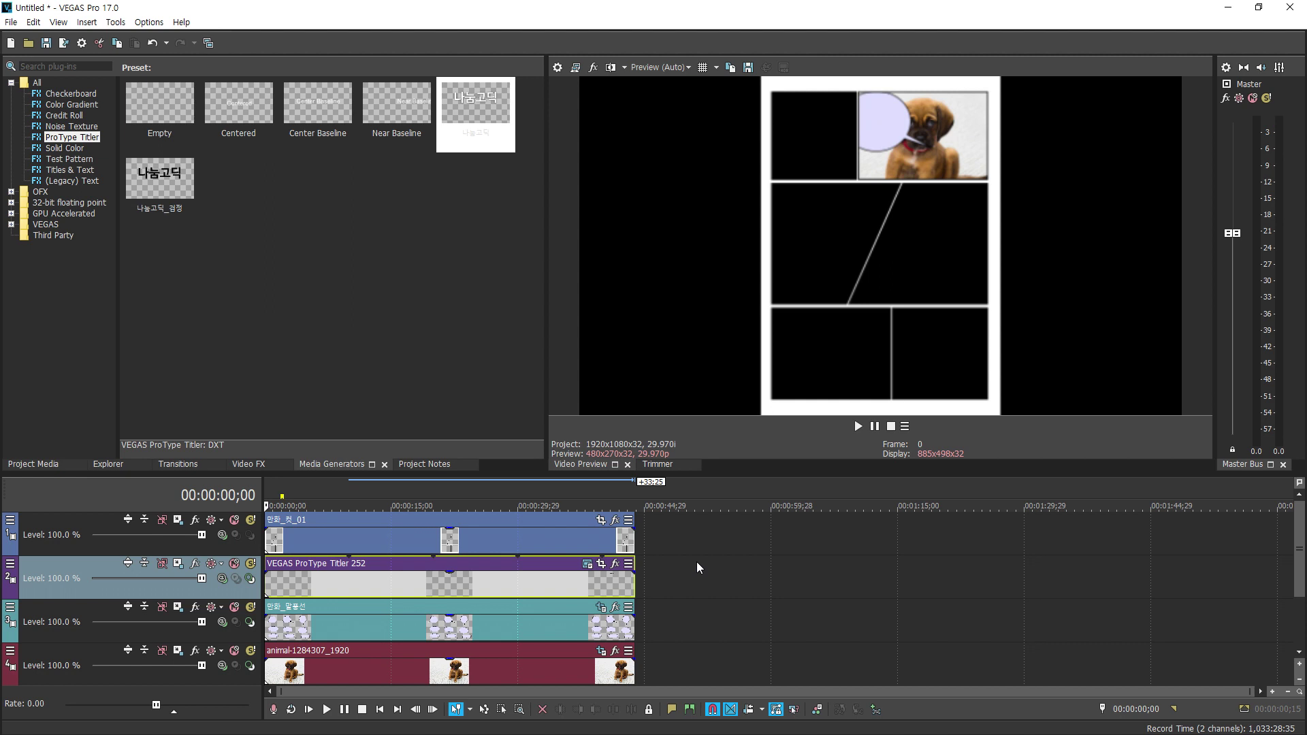
Add the Capoeira - 2089 clip from source_avi beneath the dog picture, keeping the project video settings and deleting its audio track
scroll(697, 562, down, 2)
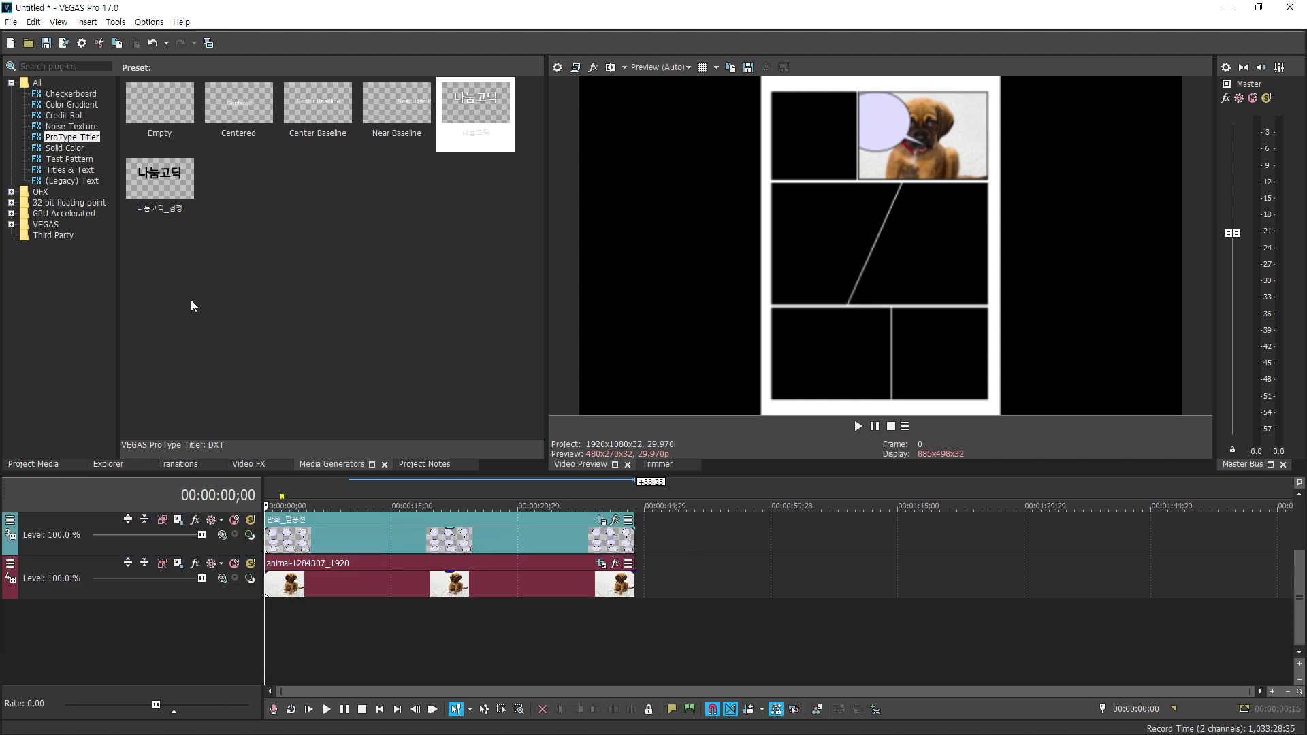
click(94, 463)
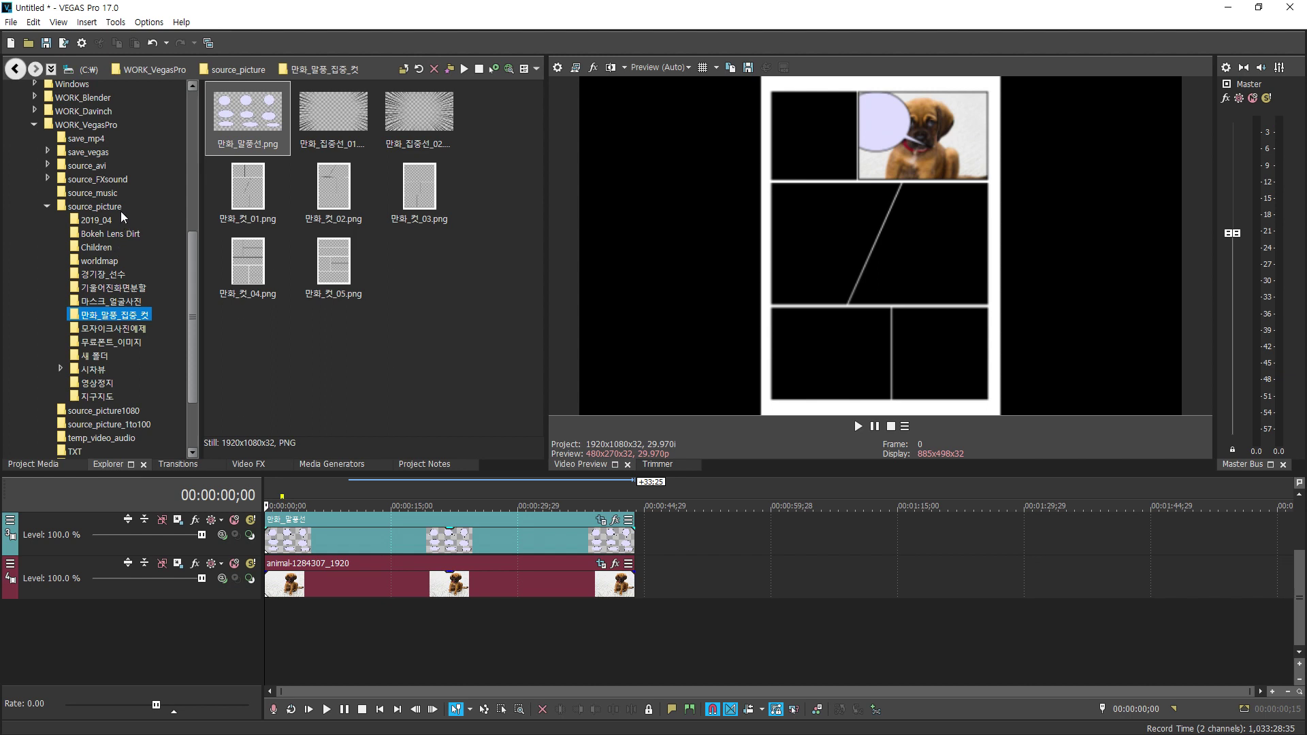
click(95, 167)
scroll(349, 243, down, 5)
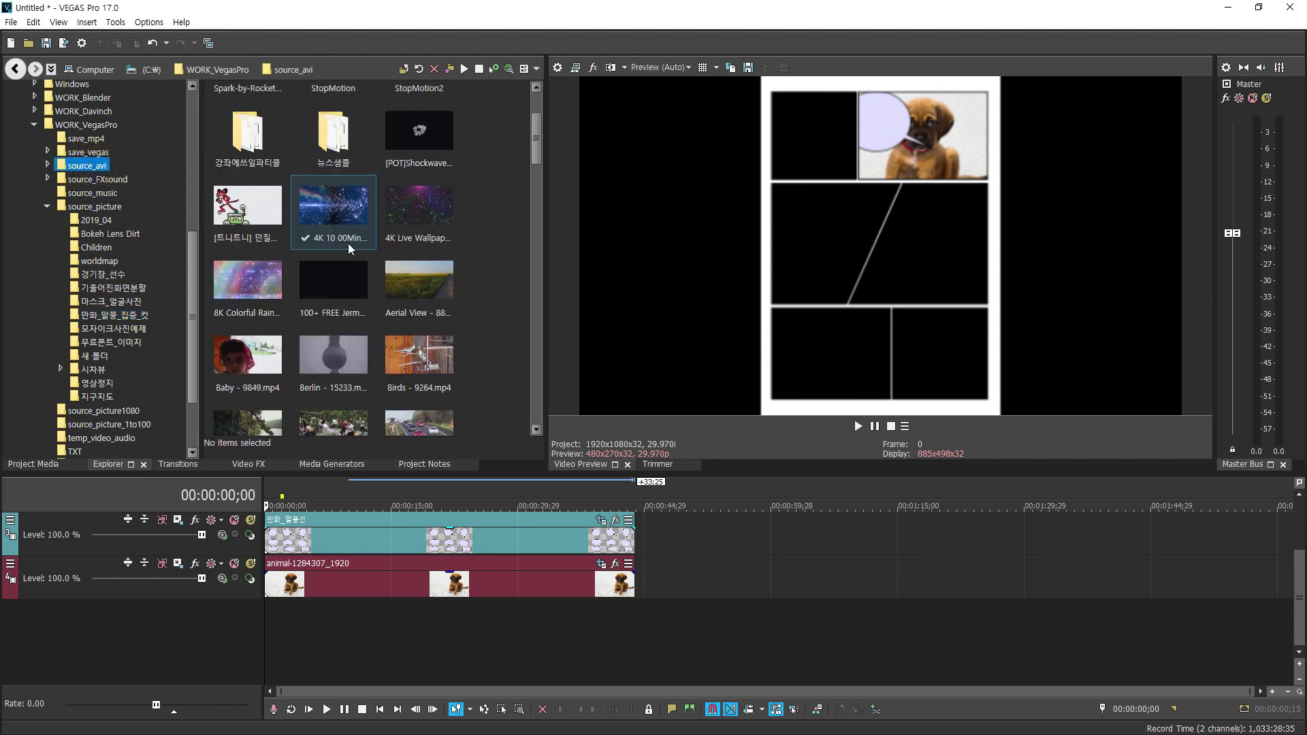
scroll(349, 247, down, 2)
drag(333, 170, 267, 628)
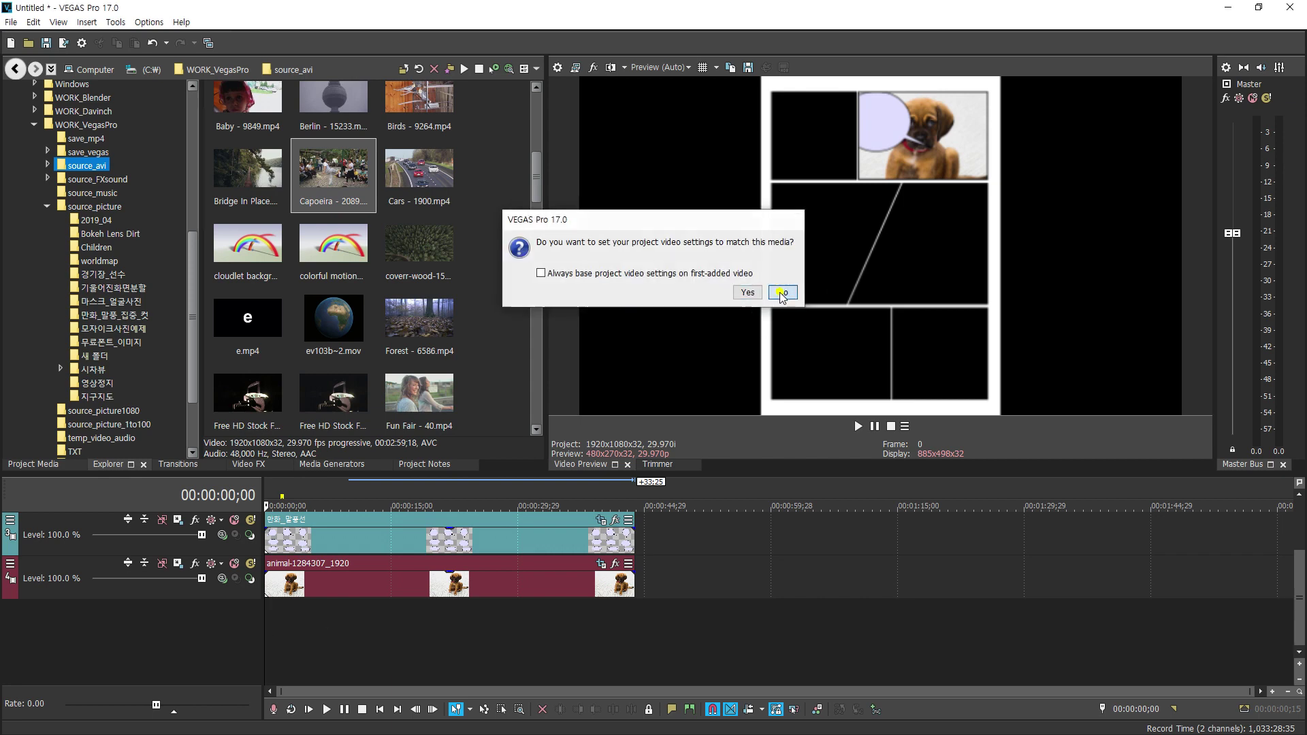
click(783, 293)
key(Delete)
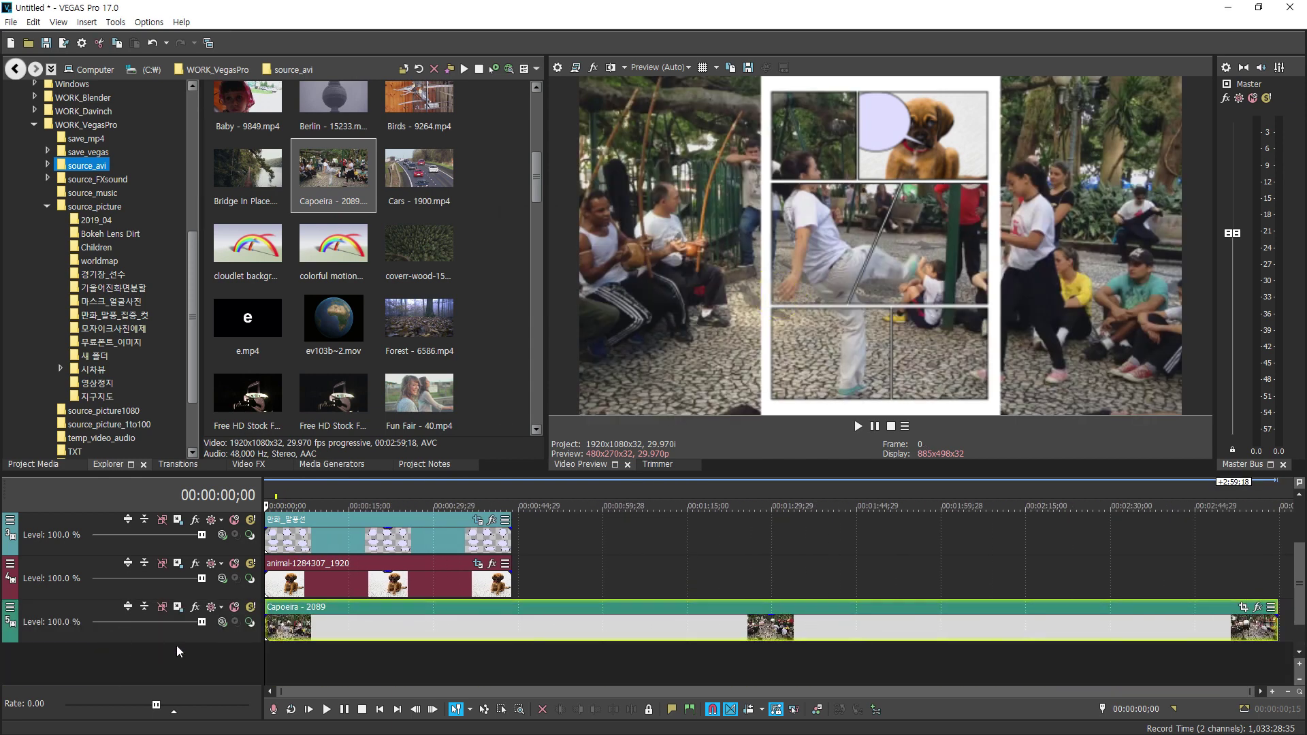
Enlarge the Capoeira clip's Pan/Crop frame to about 5,040 by 2,835 so the video fits the page's middle row
click(1243, 607)
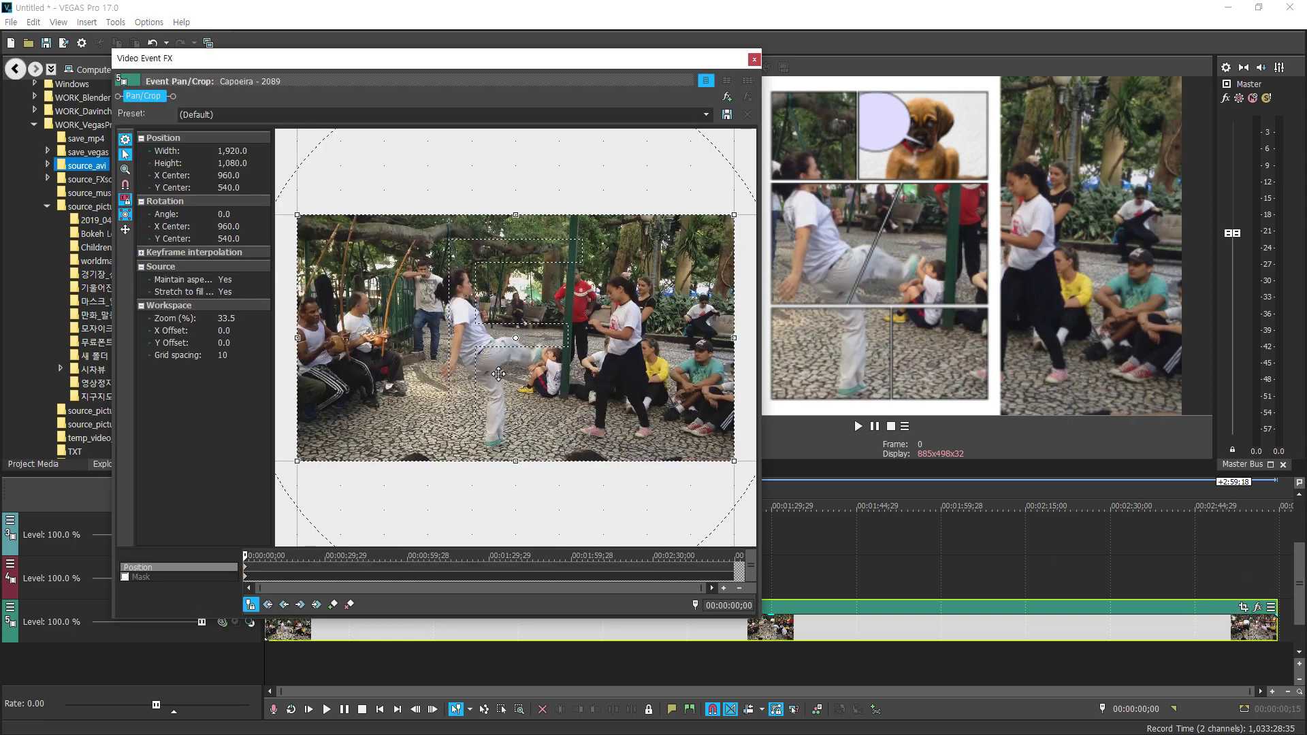
scroll(498, 374, down, 5)
drag(667, 444, 839, 601)
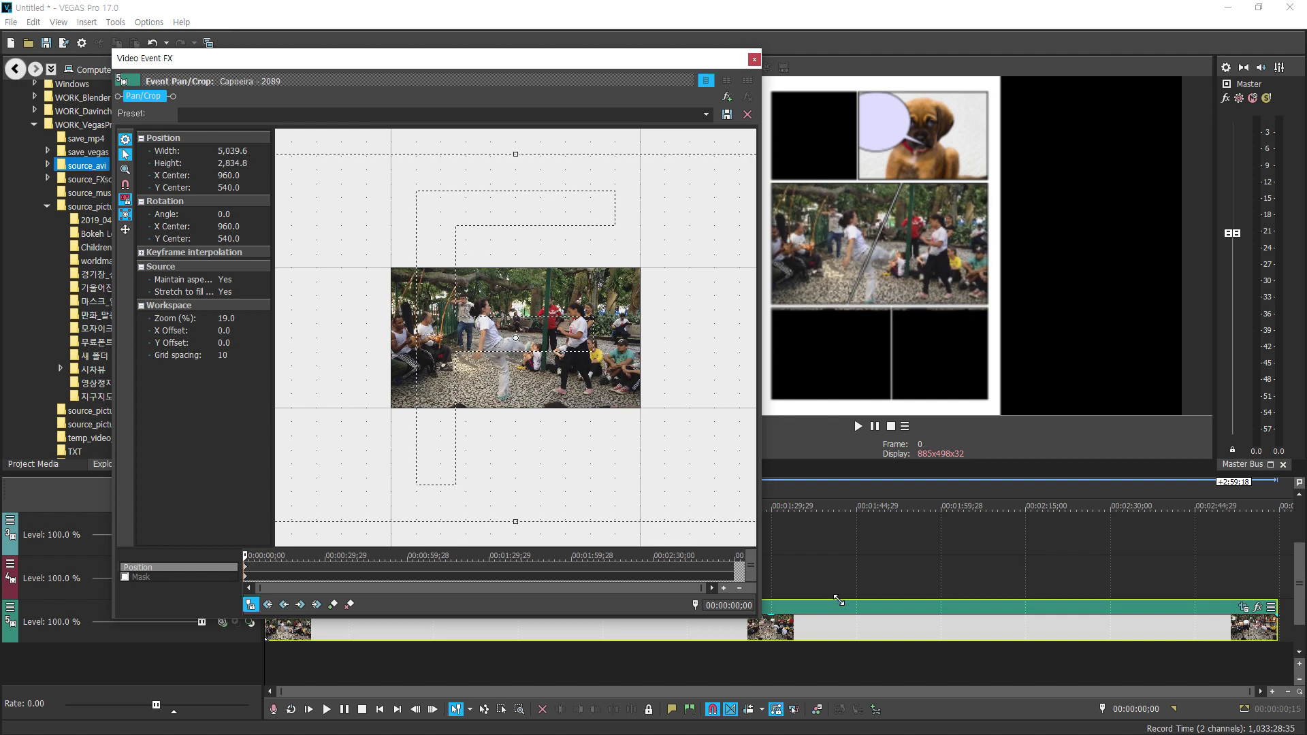
Enable the Capoeira clip's mask and draw a rectangular mask over the right half of the image
click(128, 577)
drag(509, 269, 636, 401)
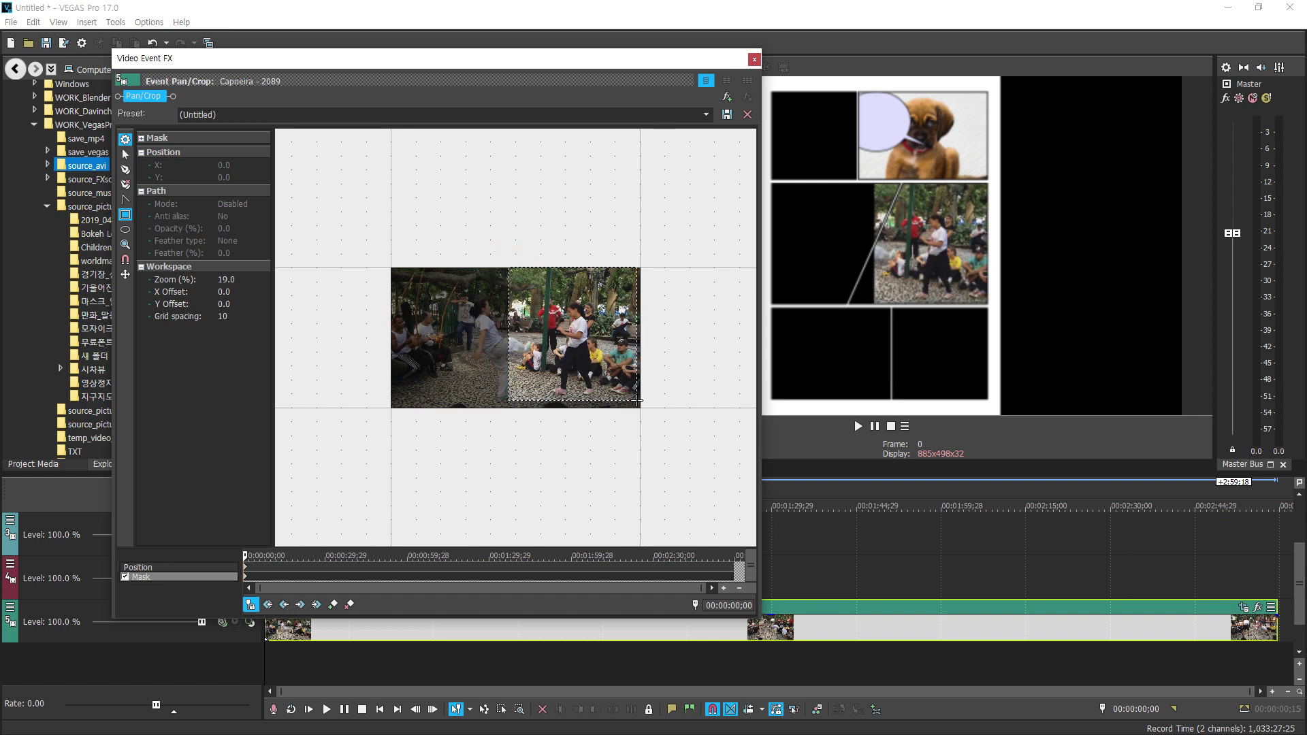
click(508, 332)
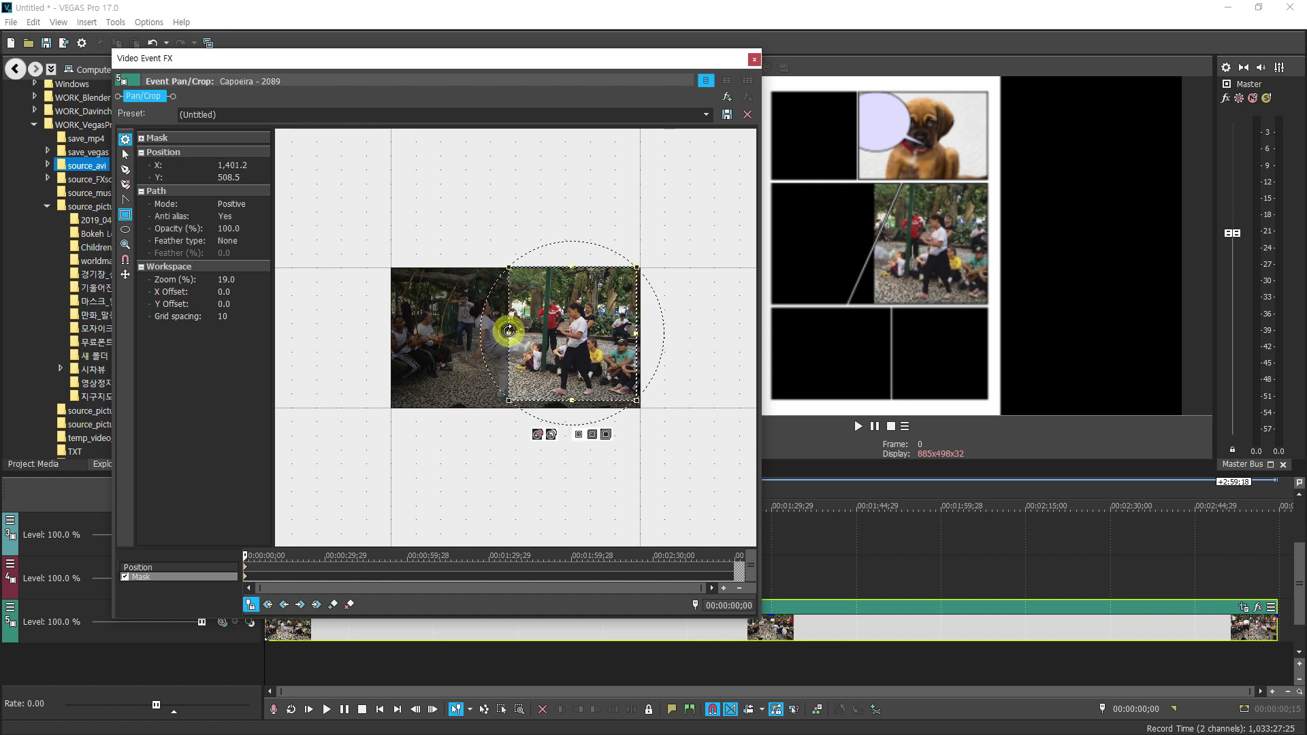
Set the preview quality to Best (Full) and extend the rectangular mask's left edge to the foot of the panel's diagonal line
drag(613, 60, 471, 62)
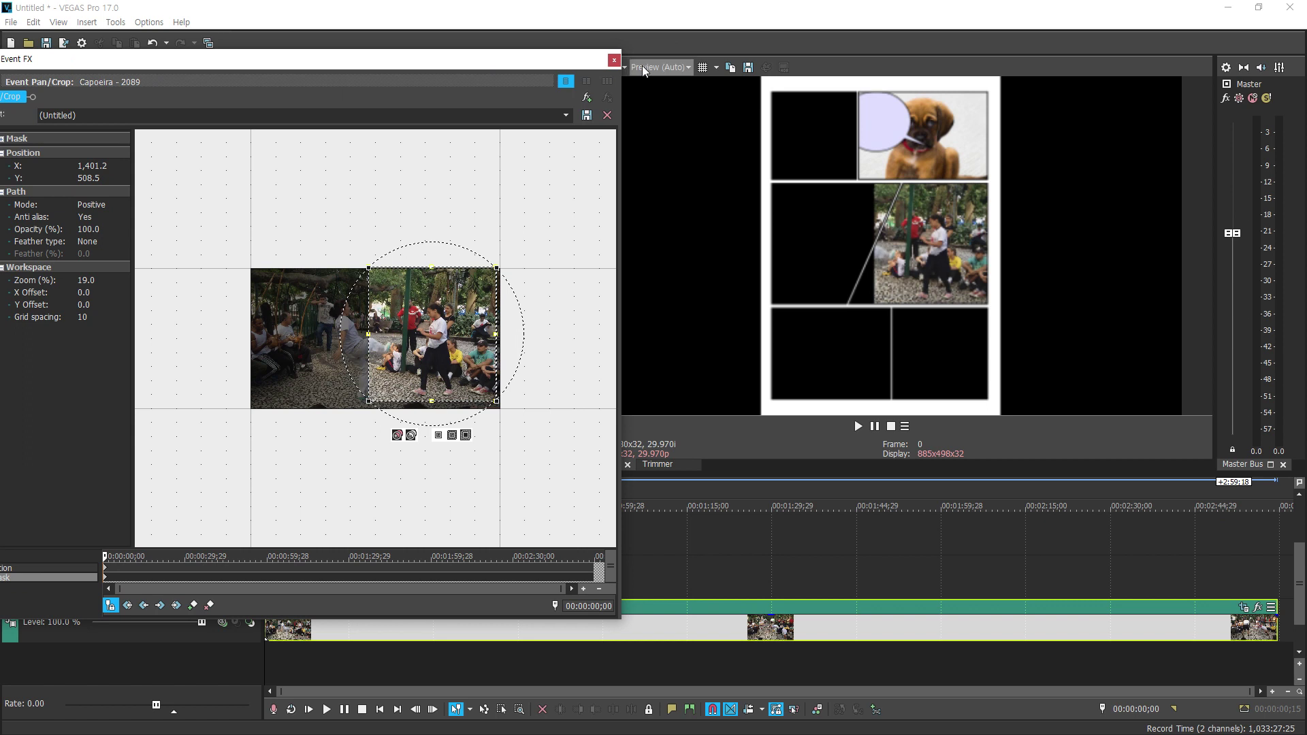
click(647, 67)
mouse_move(658, 129)
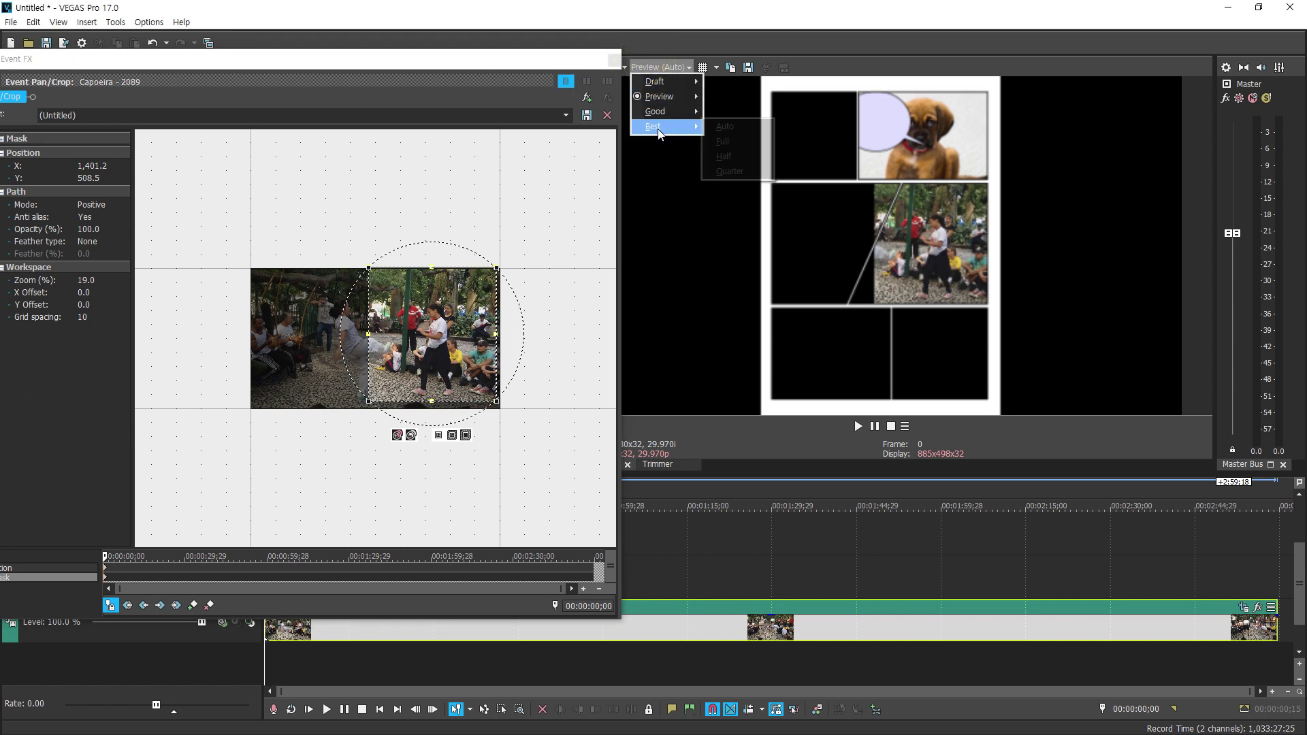
click(724, 141)
drag(371, 341, 338, 332)
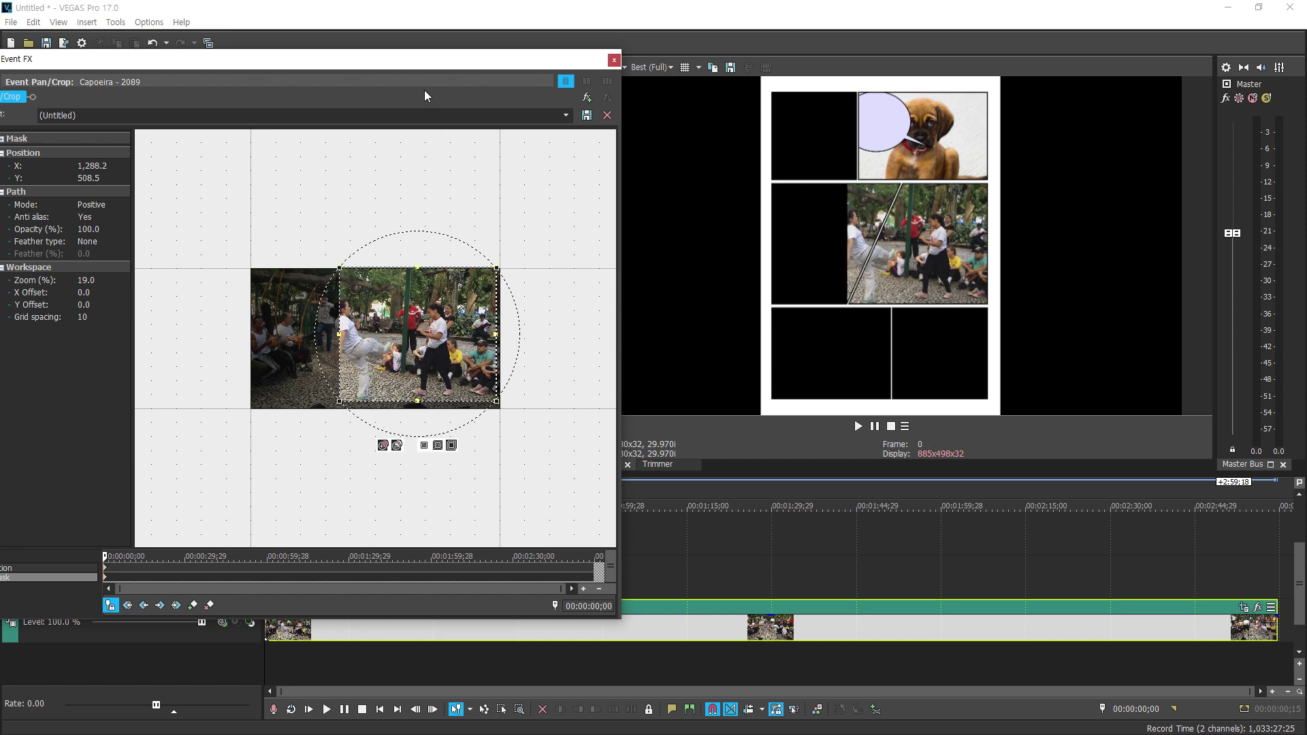
Add an anchor on the mask's upper edge and delete its upper-left anchor to slant the left side along the panel's diagonal
drag(420, 65, 530, 47)
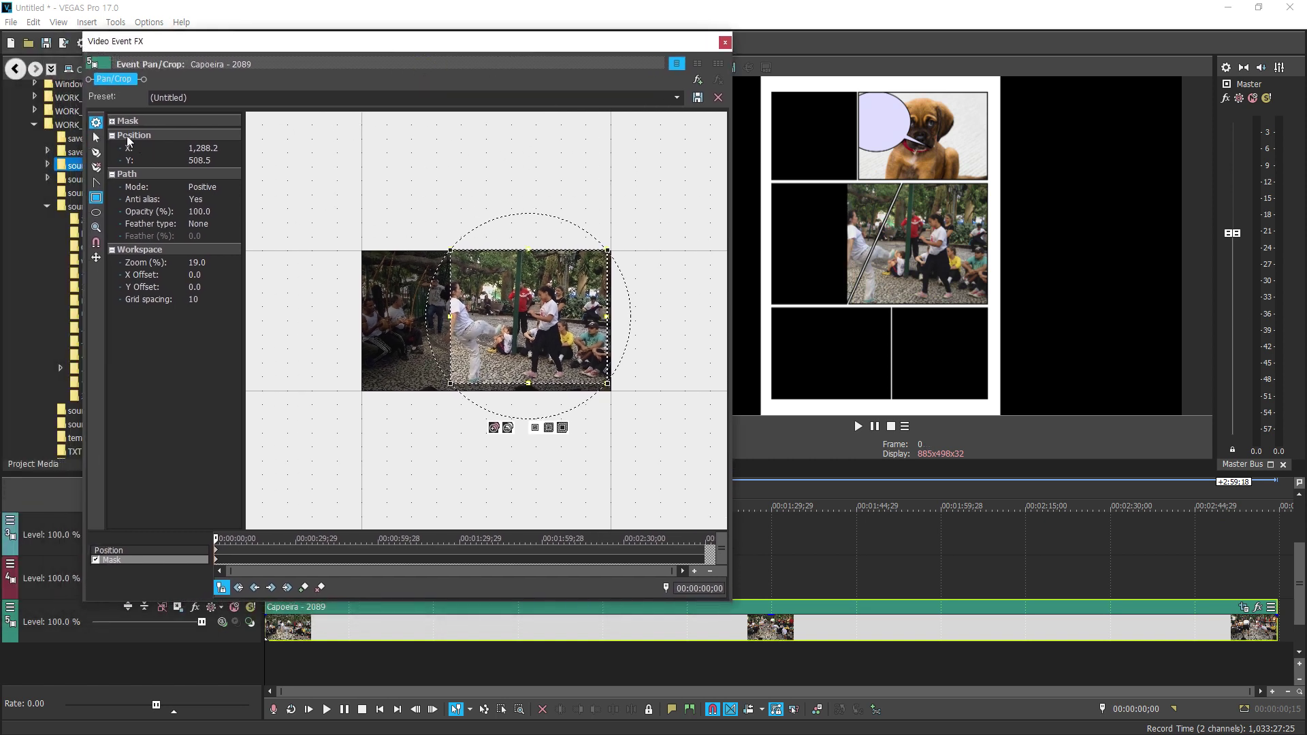
click(96, 153)
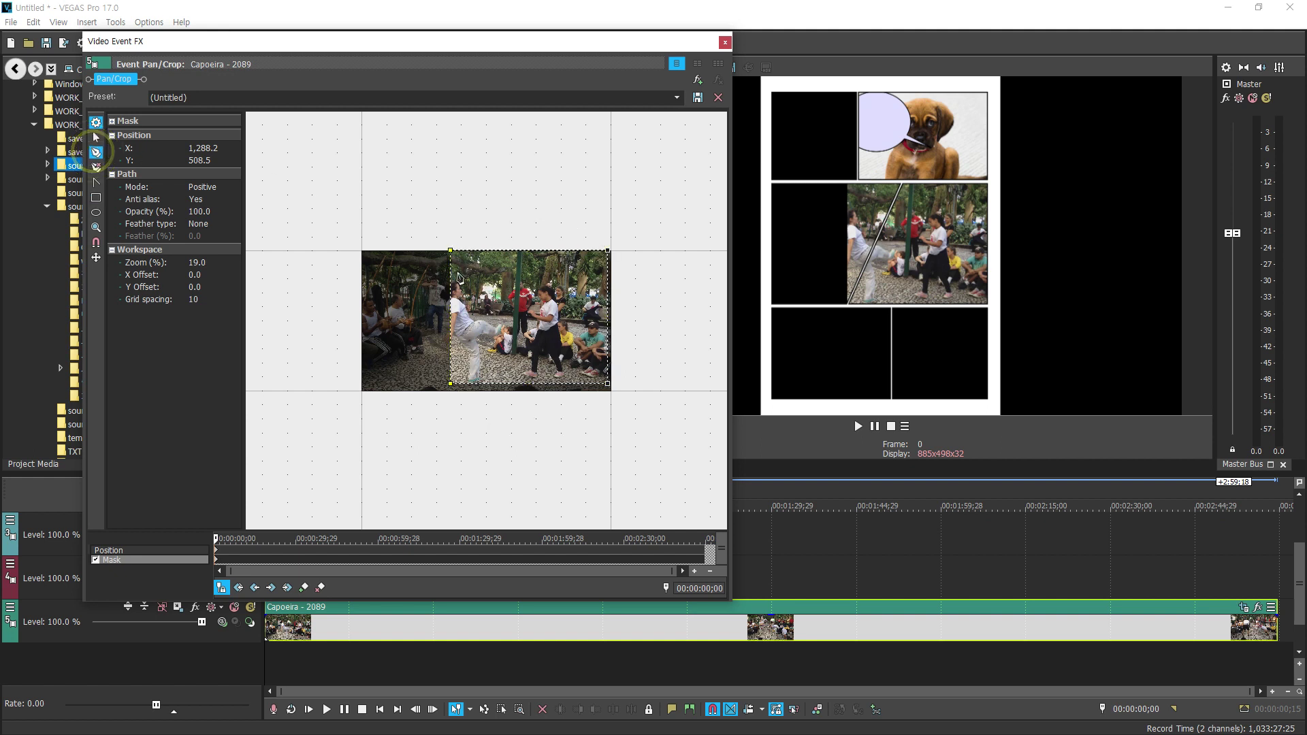
click(503, 252)
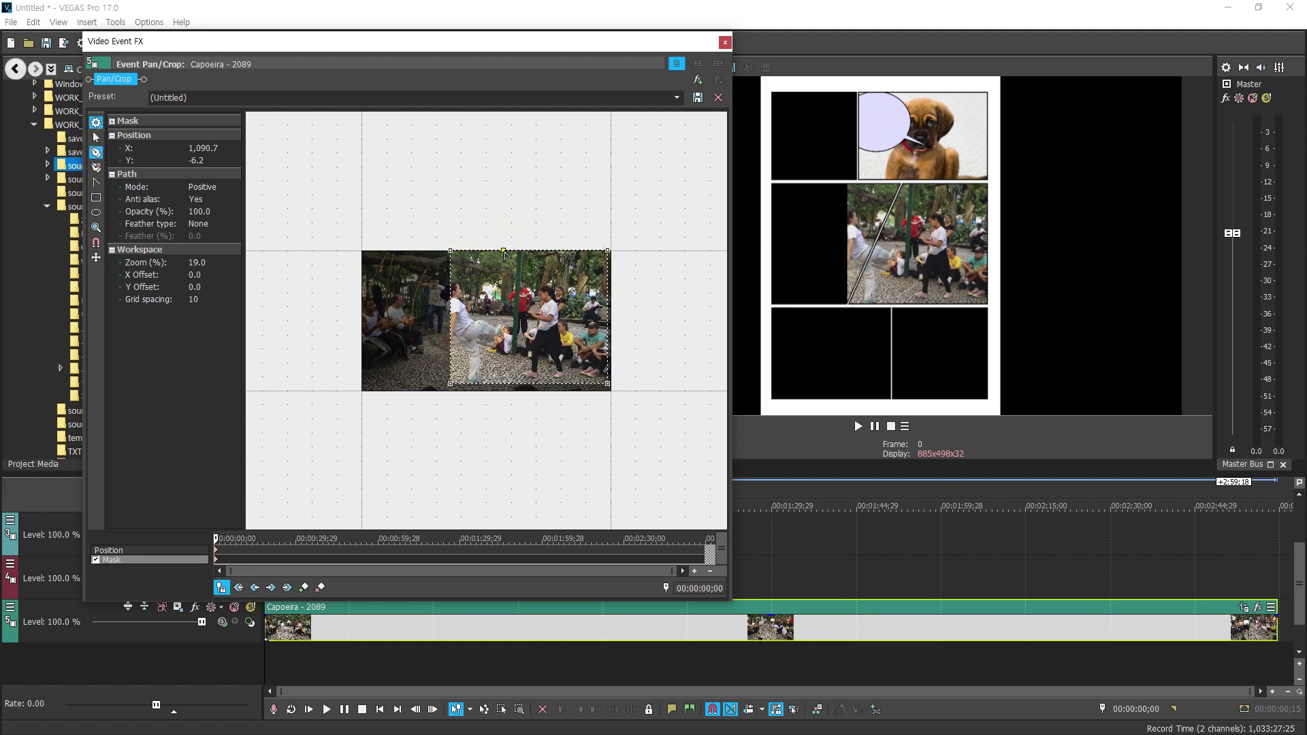
click(95, 168)
click(450, 252)
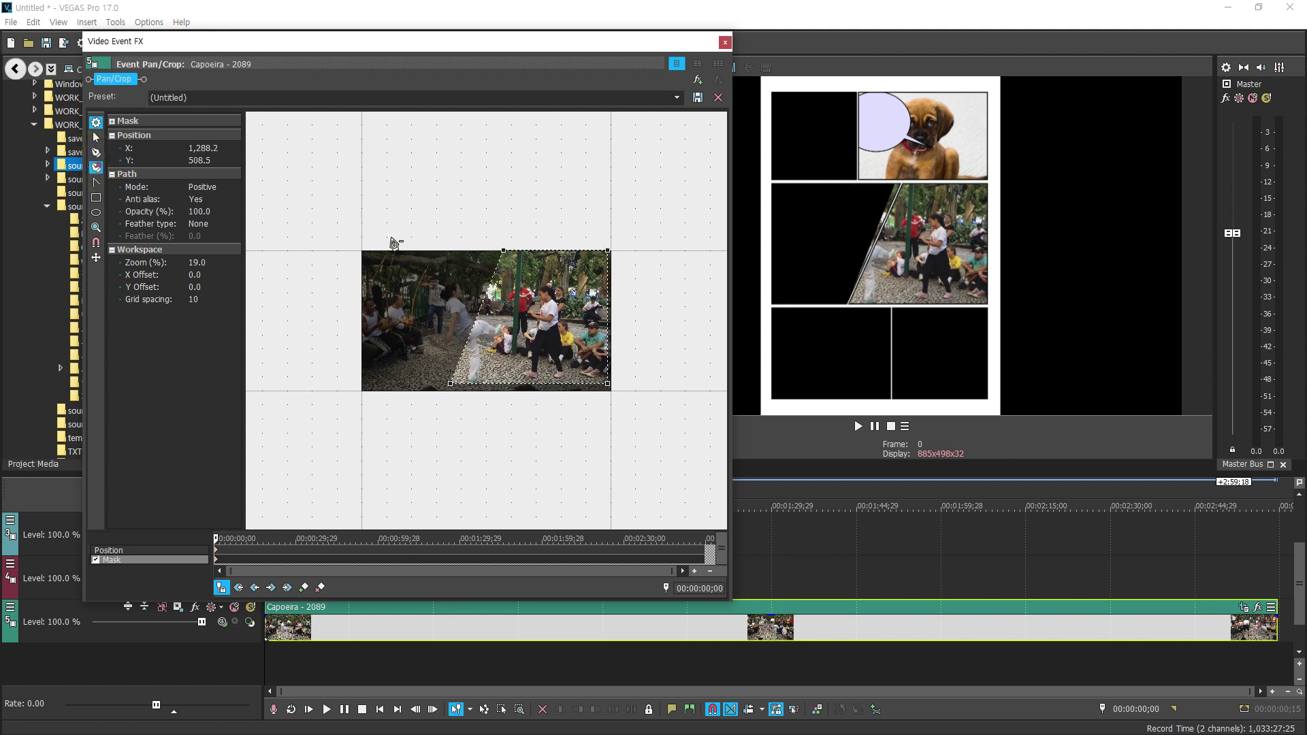
Shift the mask's upper slant anchor slightly right to X about 1,138 and close the Pan/Crop window
click(96, 137)
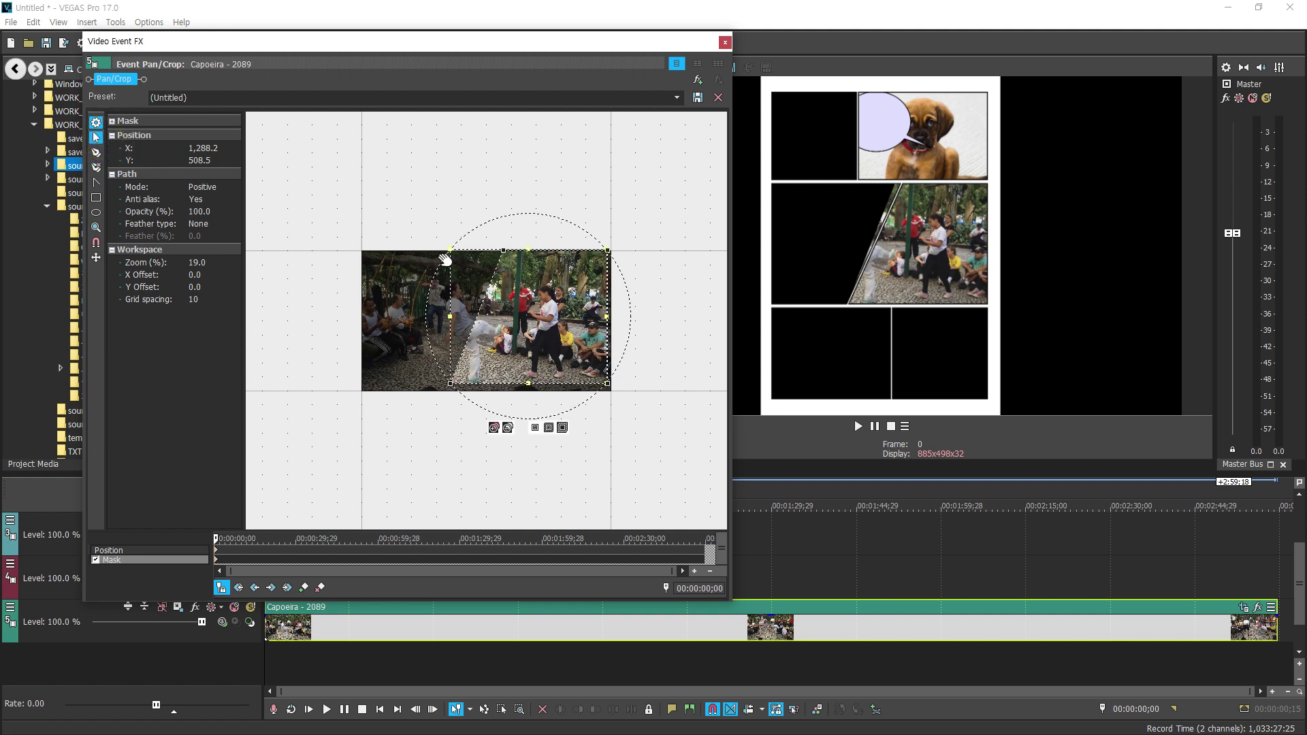
click(454, 196)
click(503, 257)
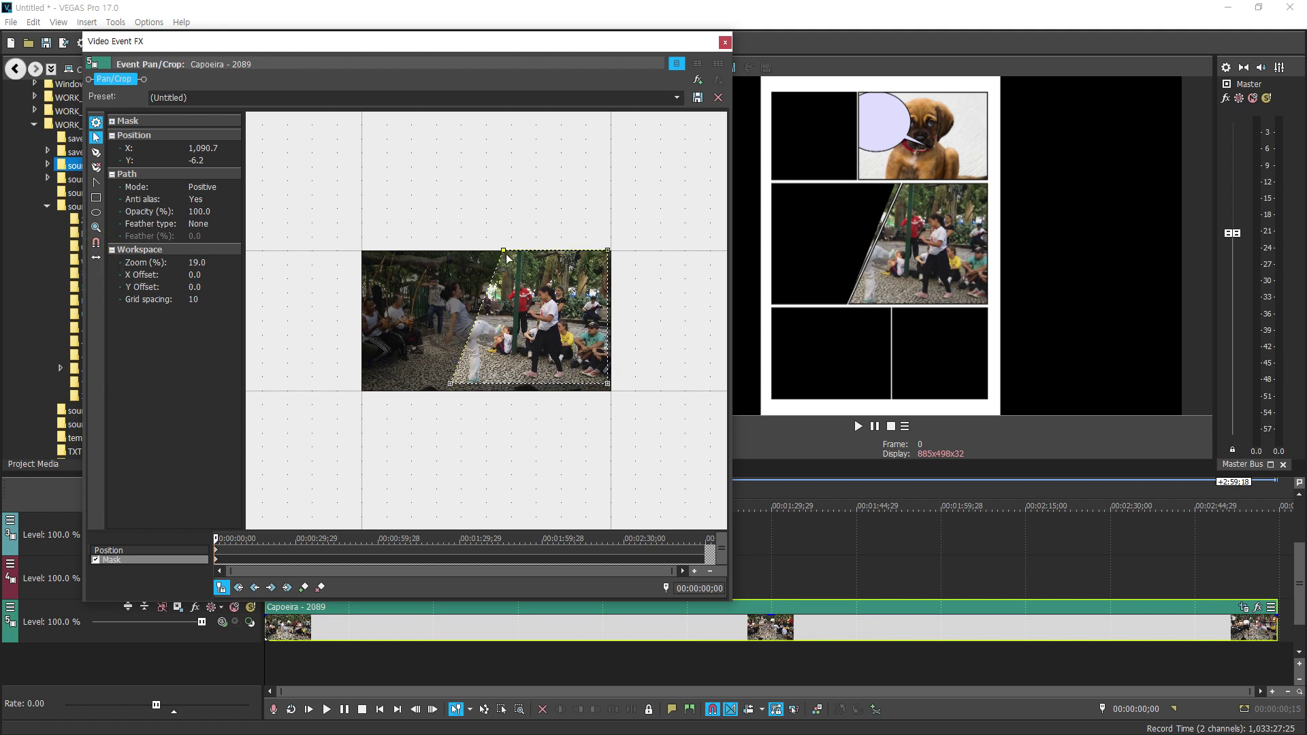
drag(512, 251, 510, 250)
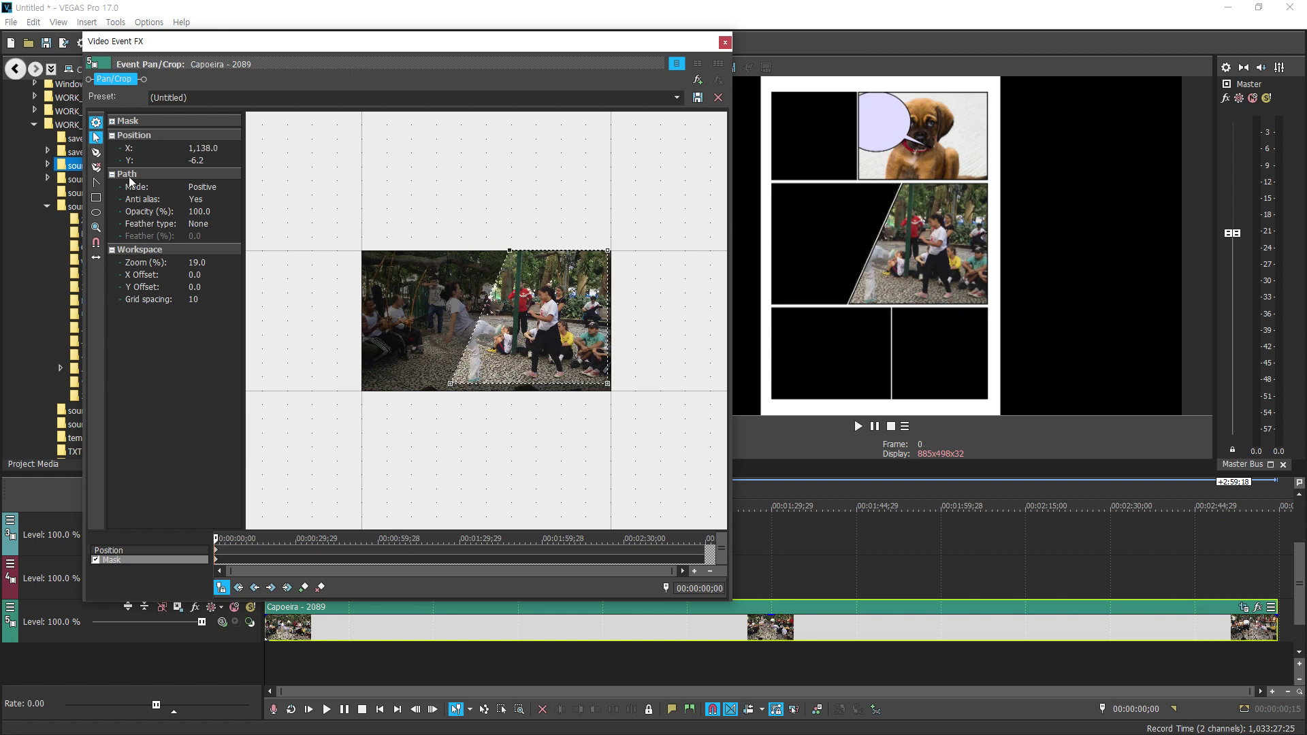
click(726, 42)
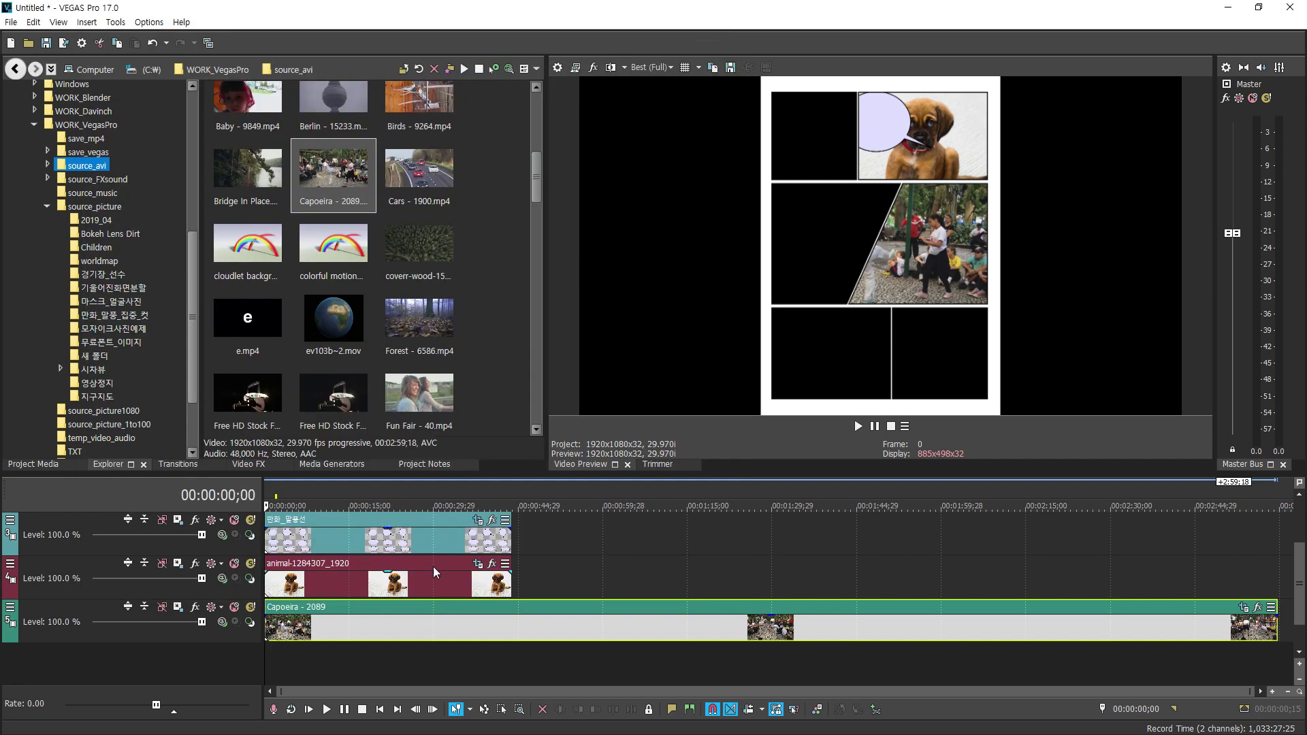
Insert a video track above the Capoeira clip and place 만화_말풍선.png on it, matching the dog picture's length
right_click(86, 609)
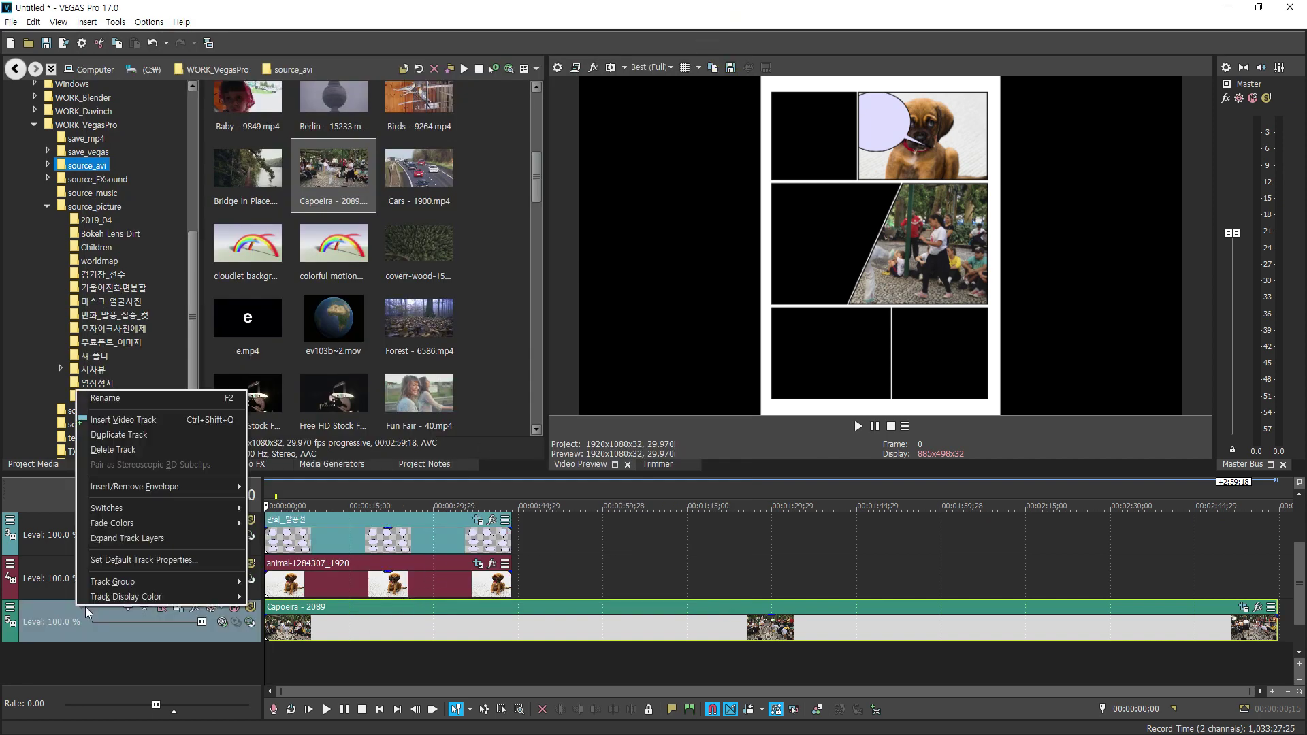
click(168, 422)
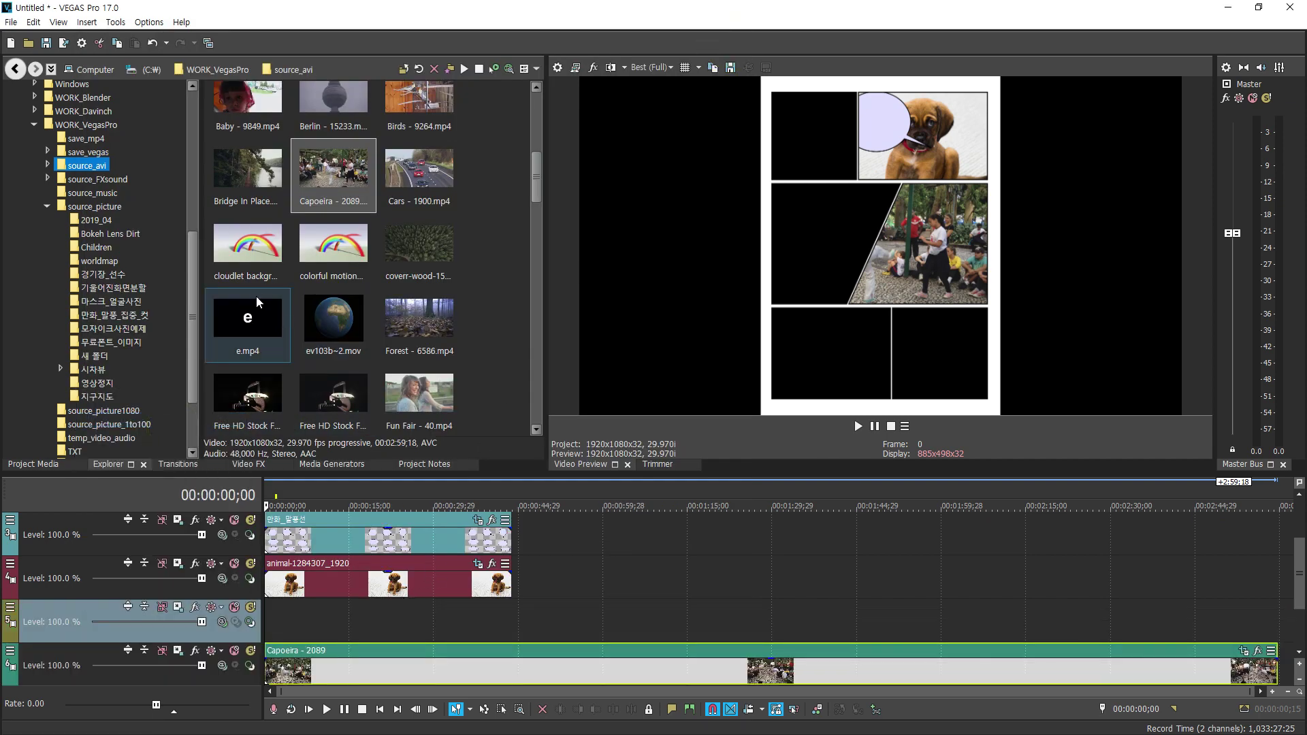
click(113, 315)
drag(259, 116, 510, 619)
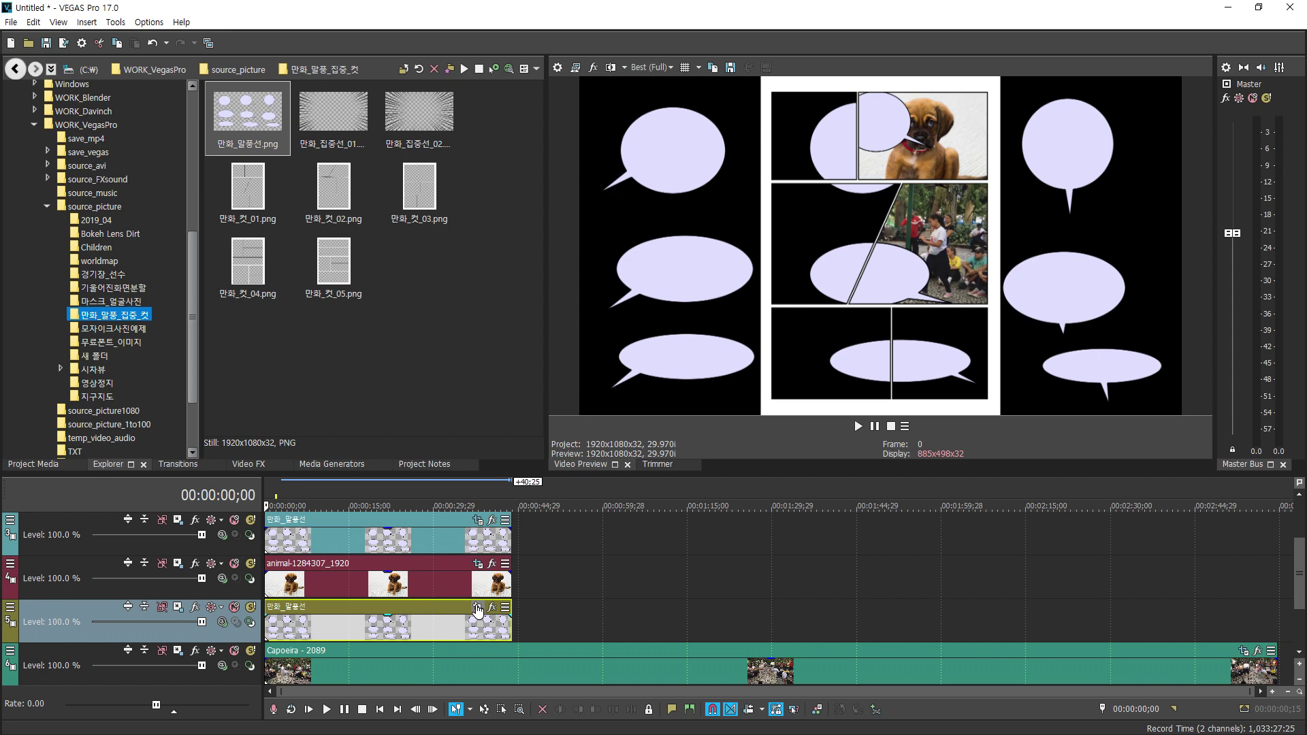
Enlarge the new balloon picture's Pan/Crop frame to about 2,976 by 1,674, centred at about 1,294, 863
click(478, 608)
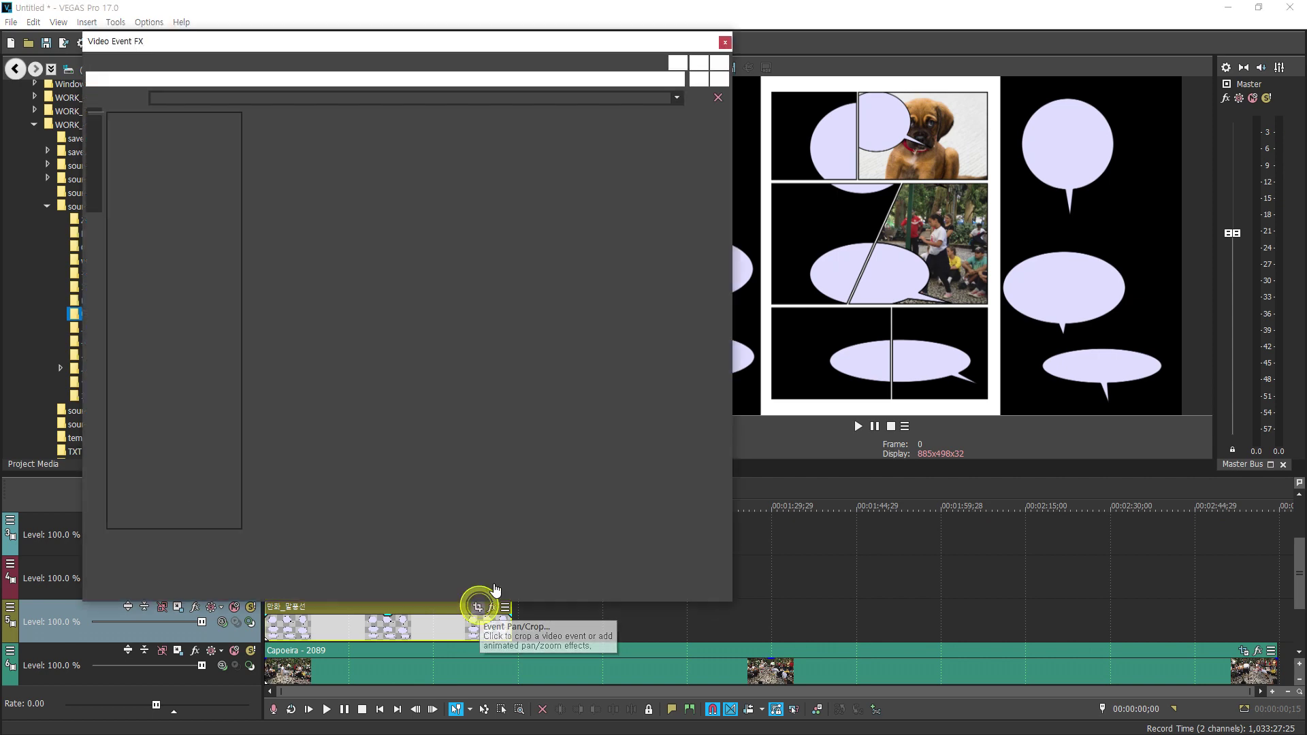
scroll(497, 421, down, 1)
drag(505, 345, 520, 346)
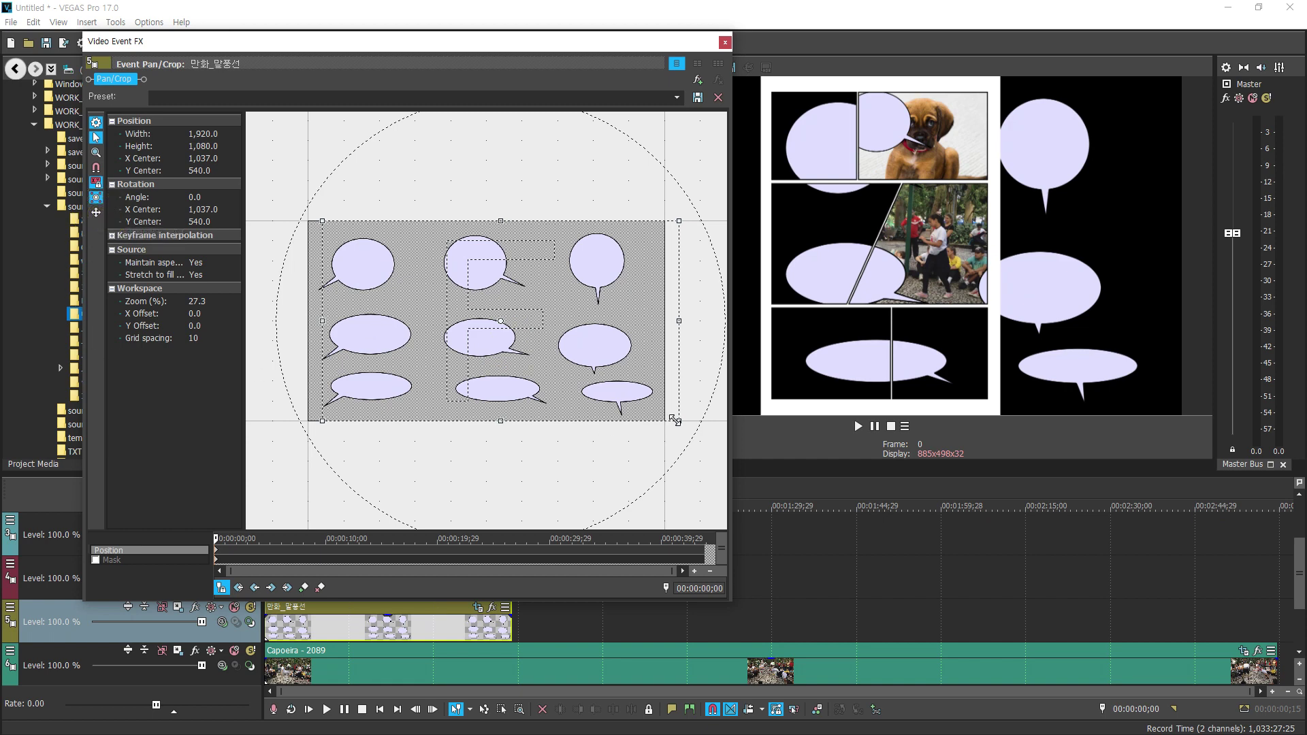
drag(679, 421, 777, 534)
drag(571, 375, 619, 434)
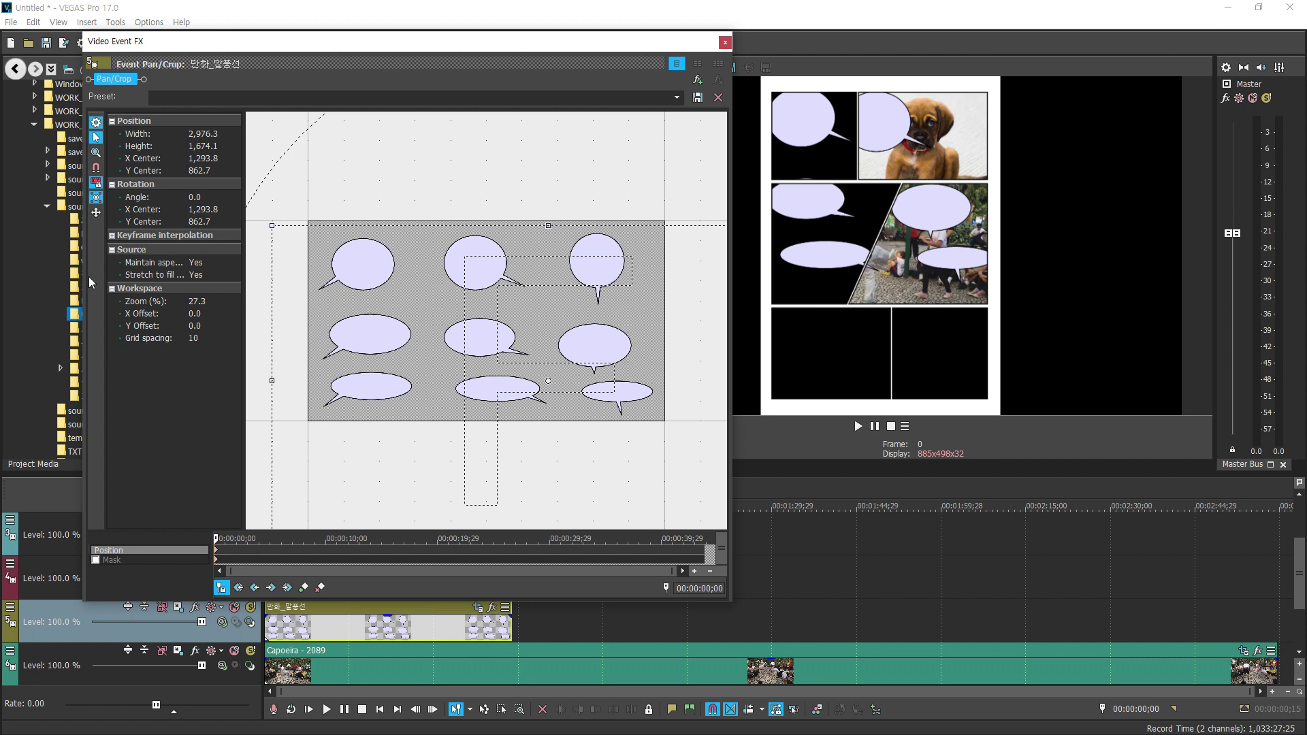
Mask the balloon picture with a rectangle around the middle balloon in the right column and close the Pan/Crop window
click(95, 559)
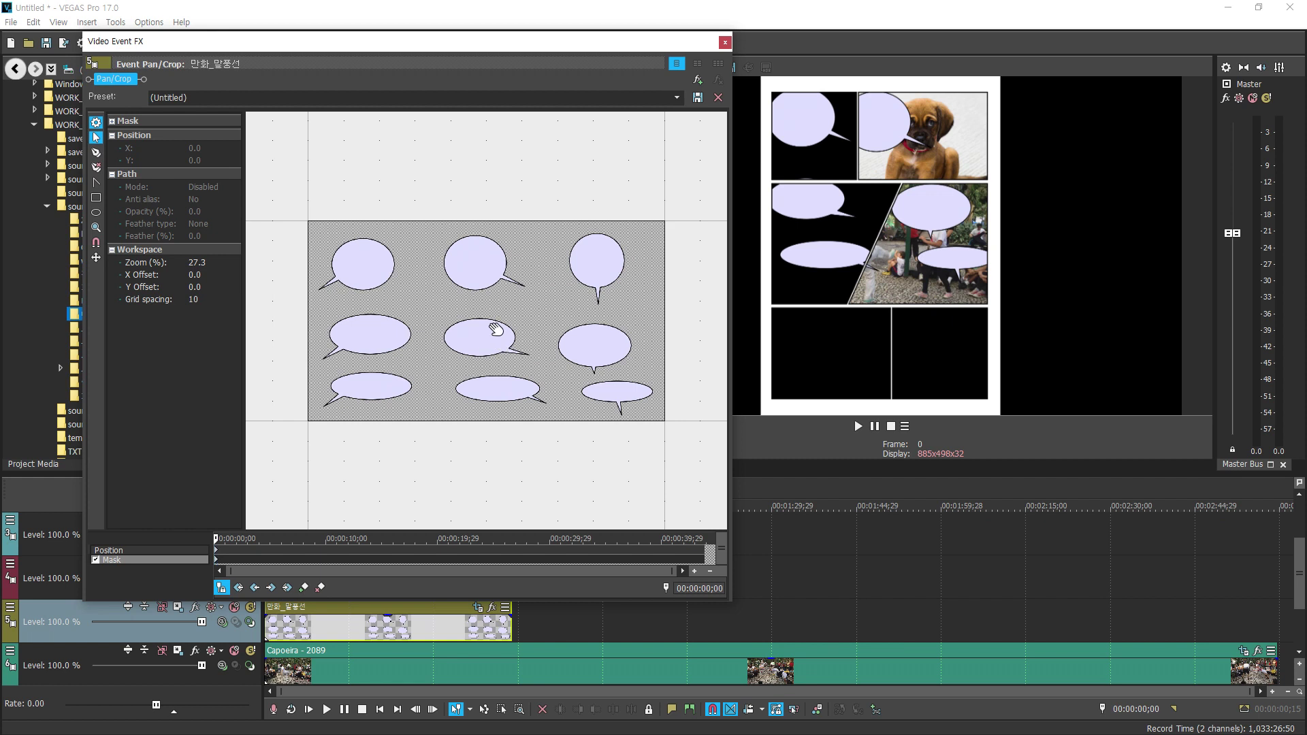
click(96, 199)
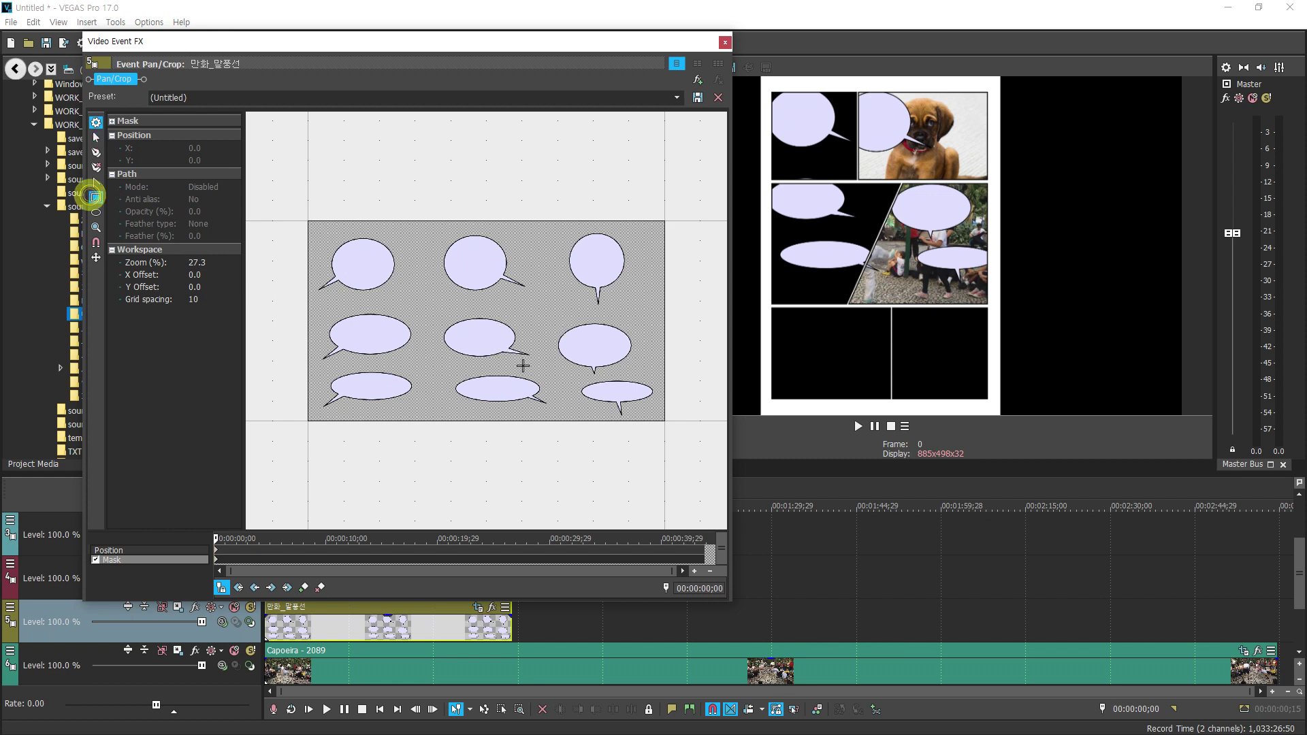
drag(547, 314, 641, 376)
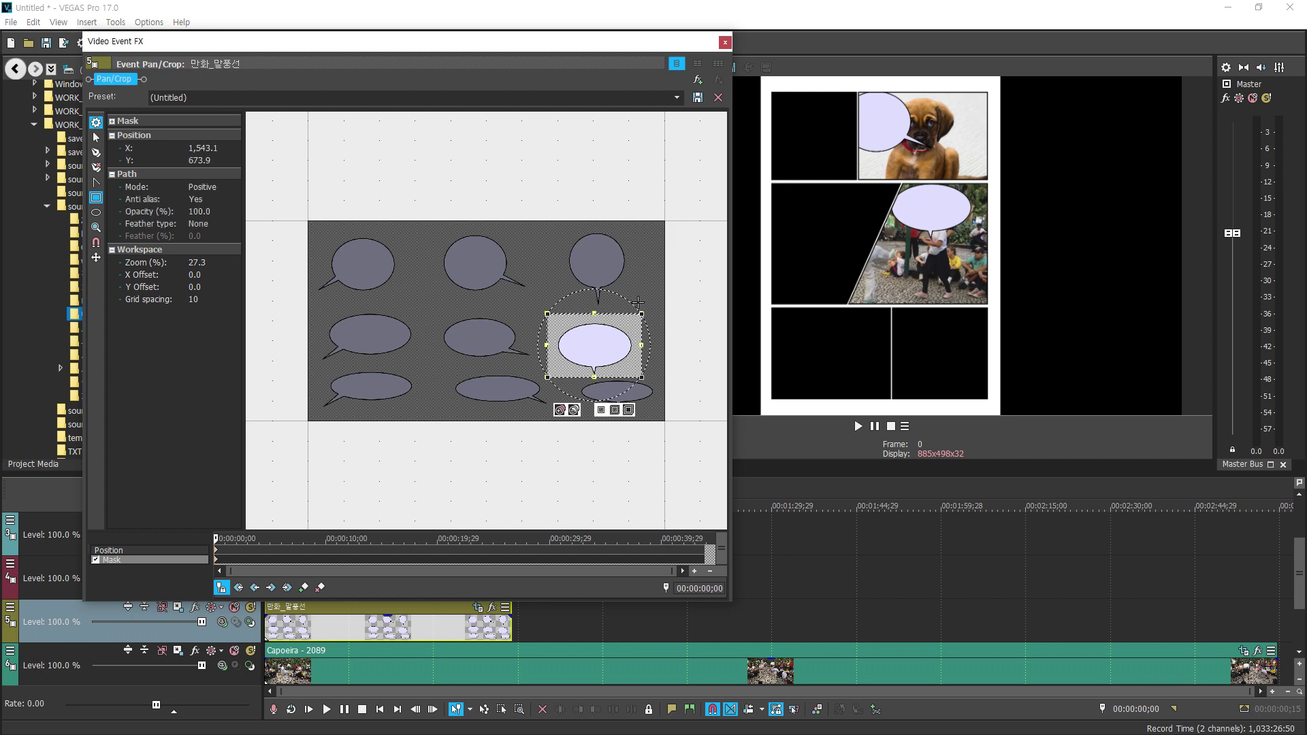
click(725, 43)
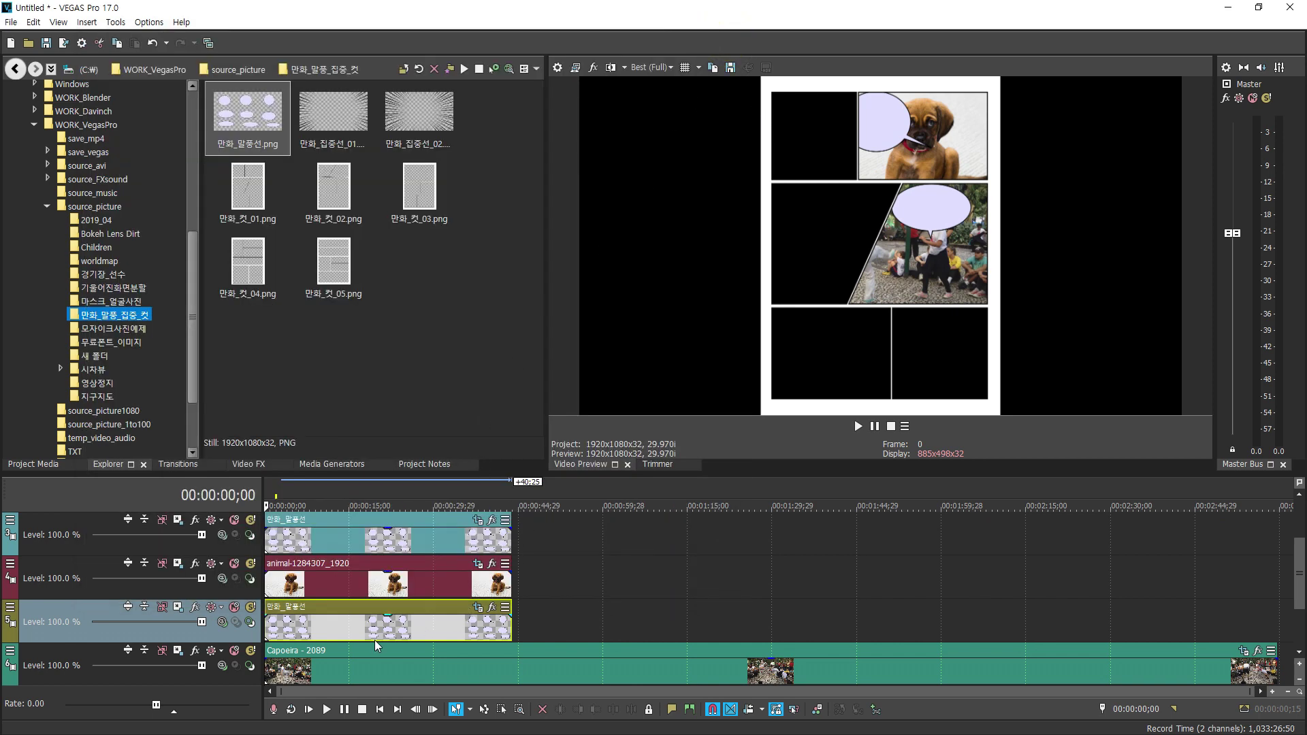
Insert a video track above the new balloon and add the 나눔고딕 ProType Titler preset, extended to the balloon's full length
right_click(105, 617)
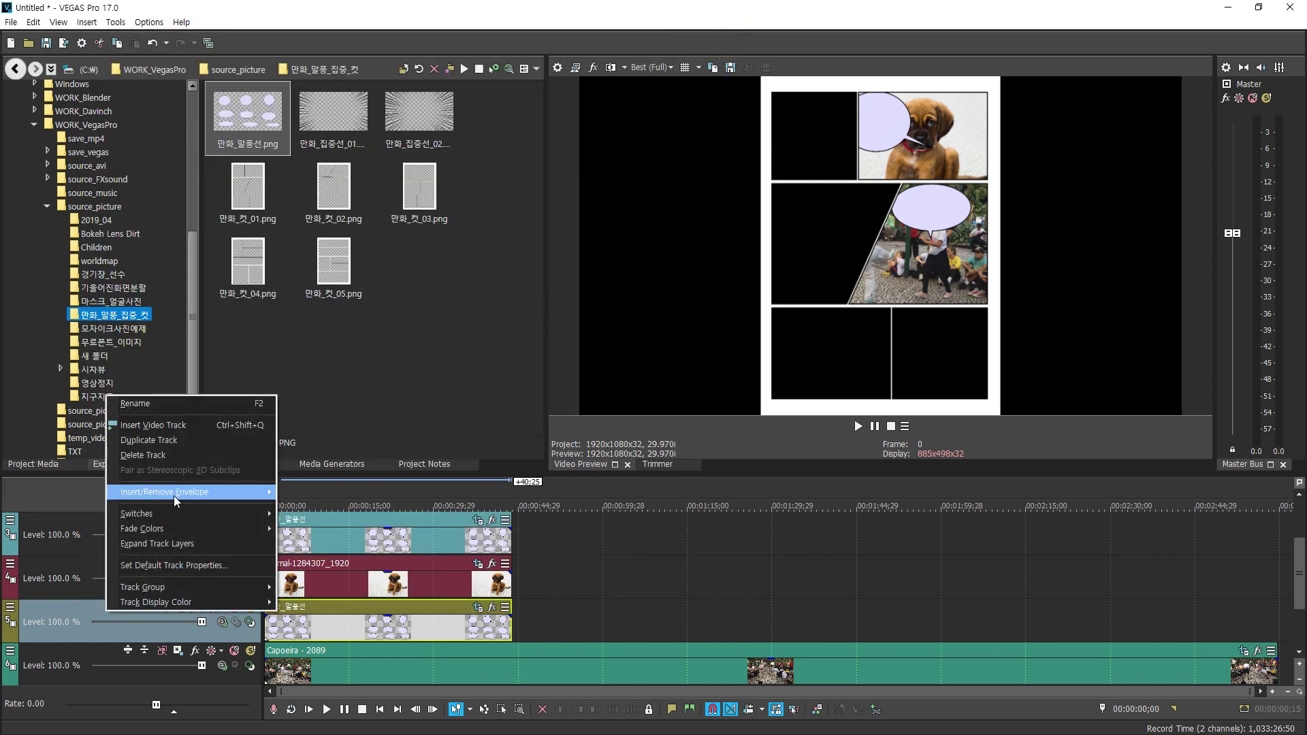
click(175, 429)
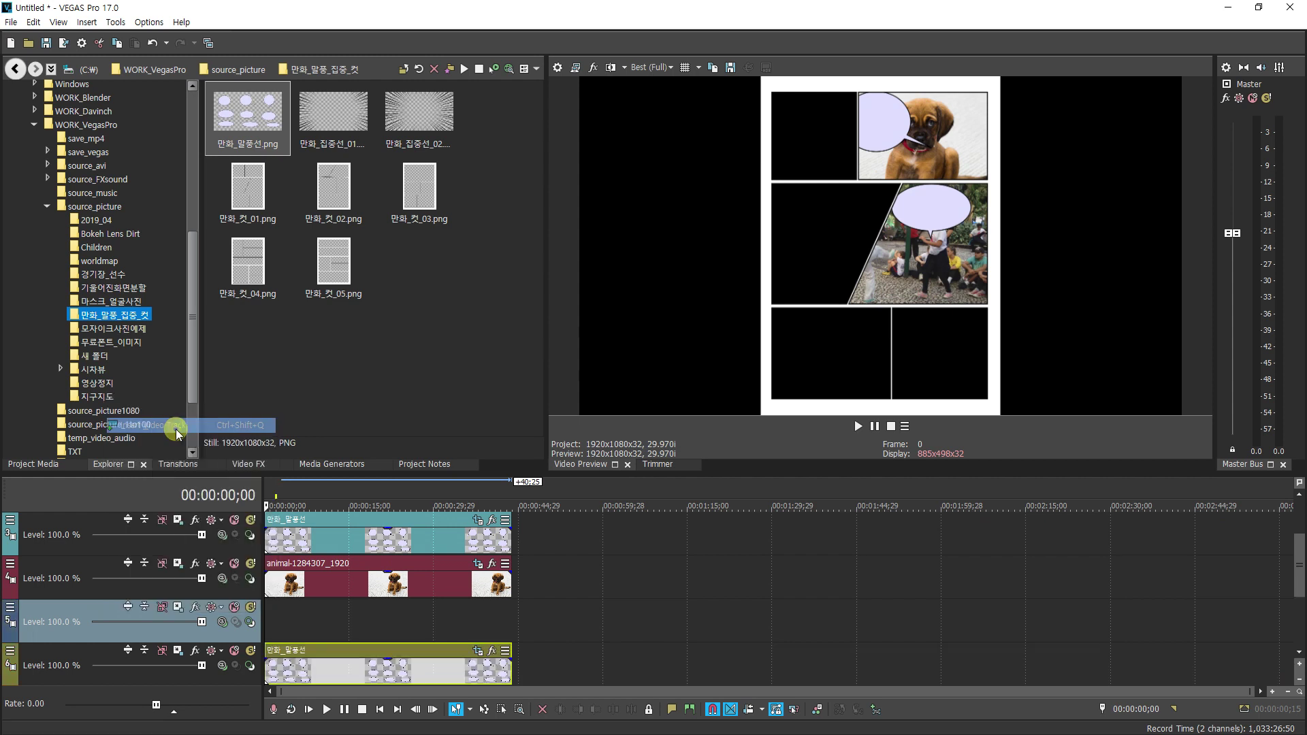
click(345, 463)
drag(441, 144, 340, 609)
drag(247, 617, 511, 625)
Select the whole 나눔고딕 title text and set its fill colour to black (0, 0, 0)
click(538, 257)
click(538, 257)
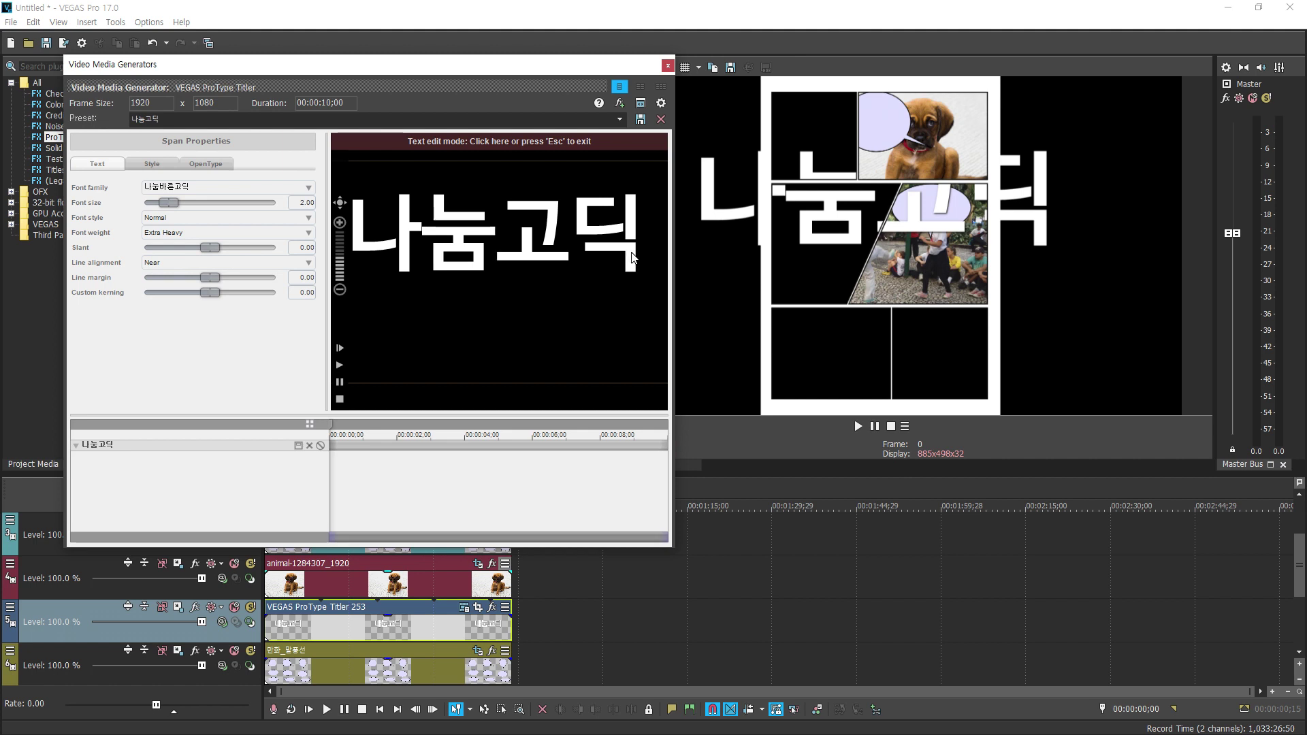
double_click(632, 257)
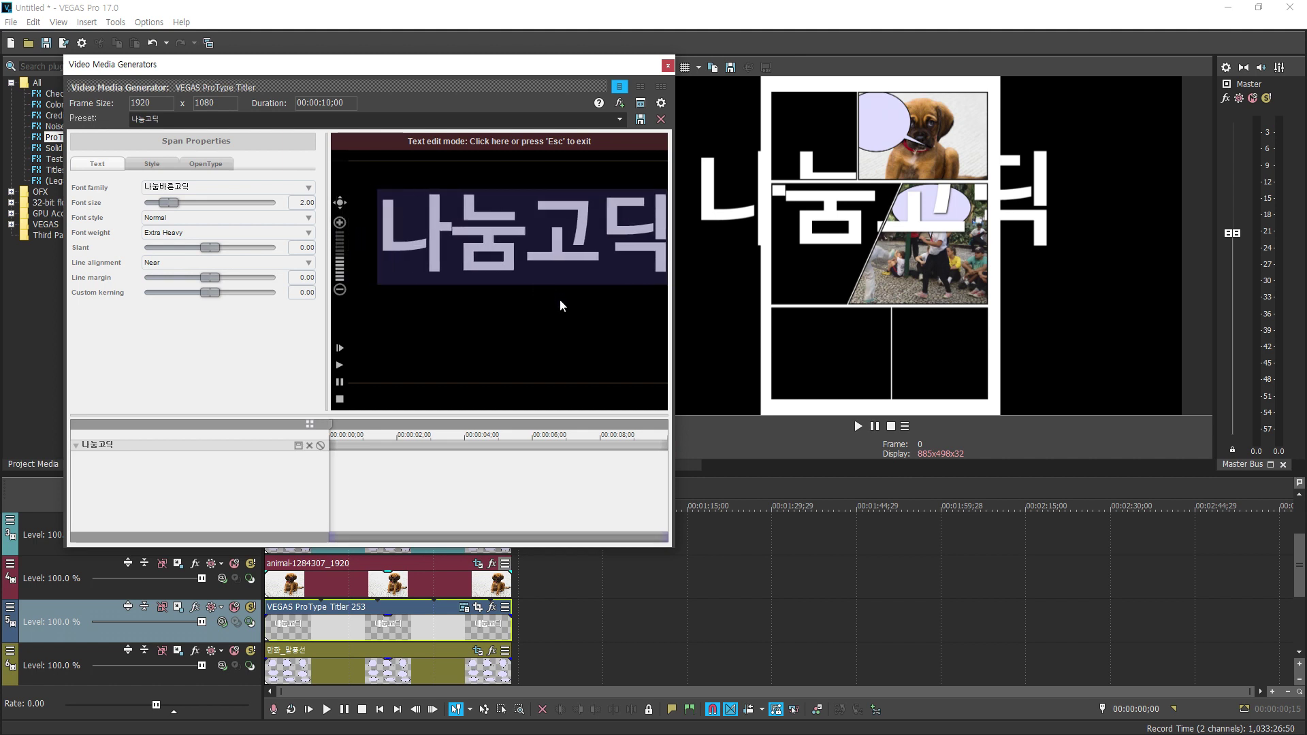
click(151, 164)
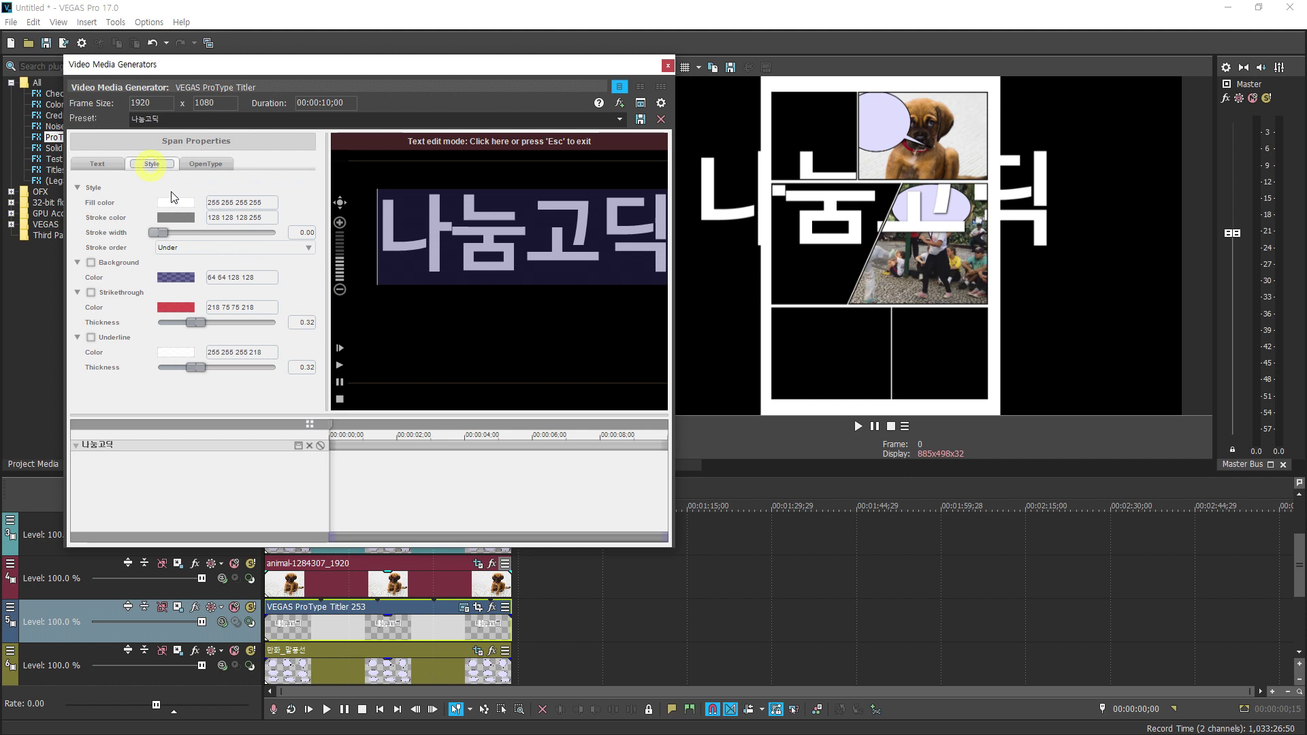
click(175, 203)
drag(397, 248, 298, 250)
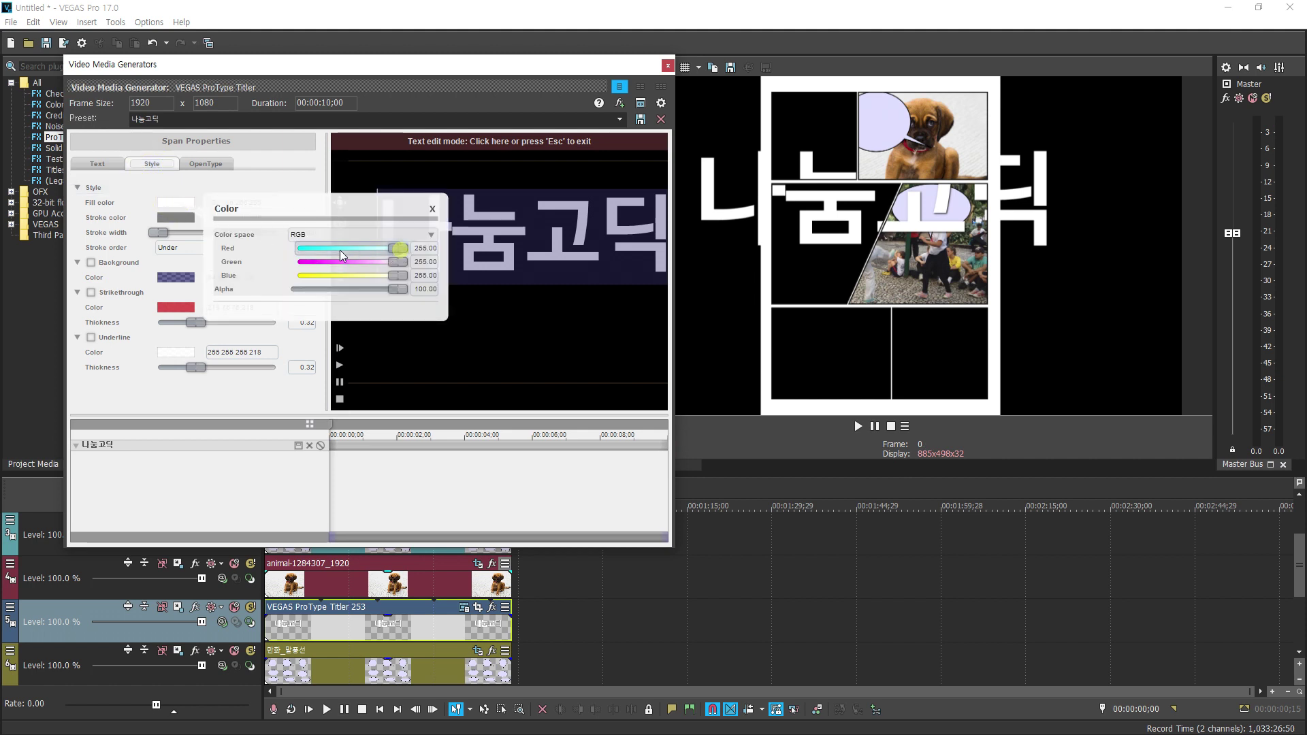
drag(398, 263, 261, 265)
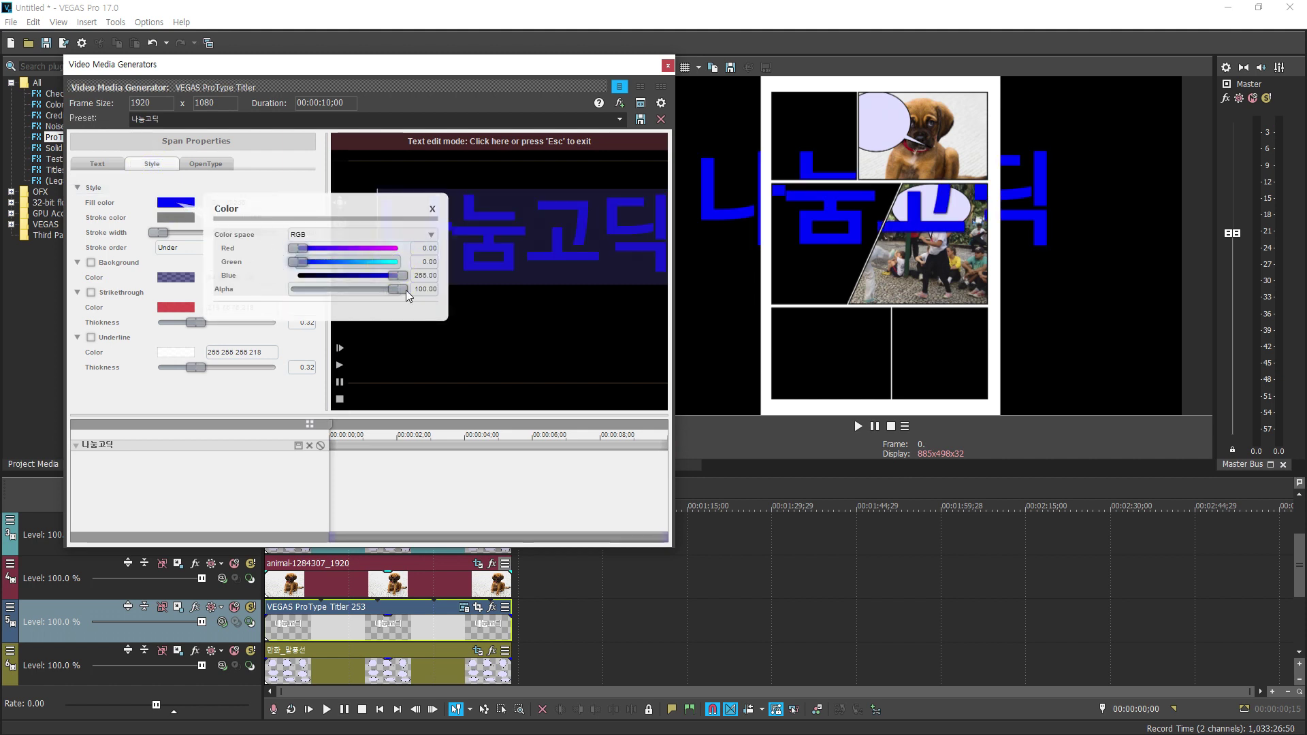
drag(398, 275, 297, 275)
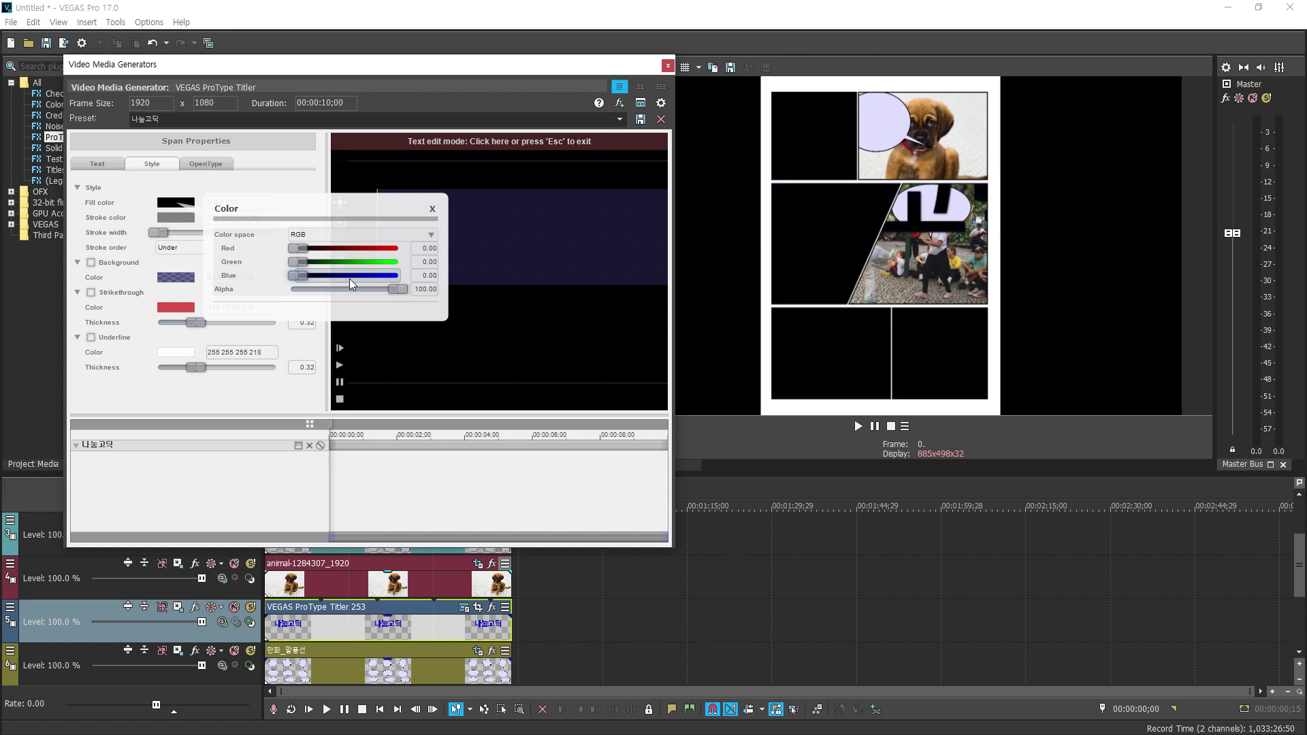
click(433, 211)
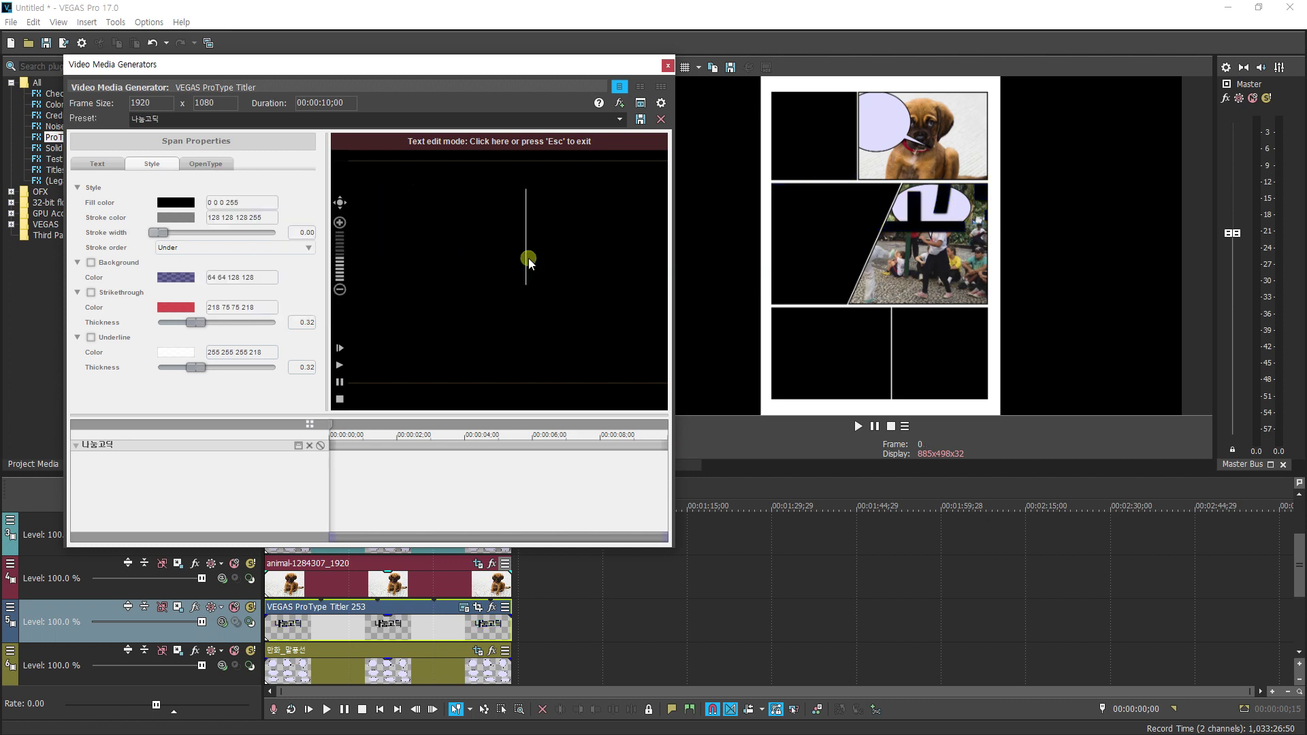
Leave text editing, scale the text block to about 0.42 and place it inside the lower balloon at about 2.85, 2.05
key(Escape)
scroll(583, 252, down, 1)
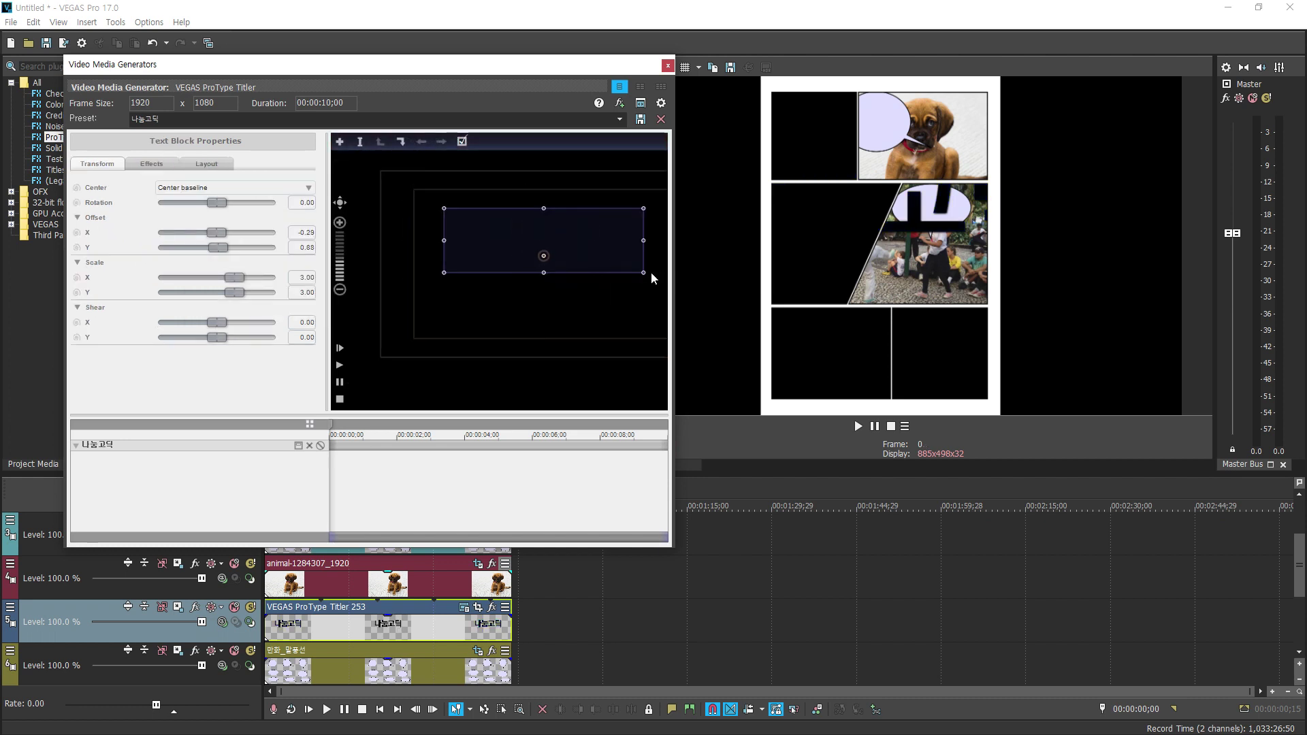
drag(647, 274, 581, 248)
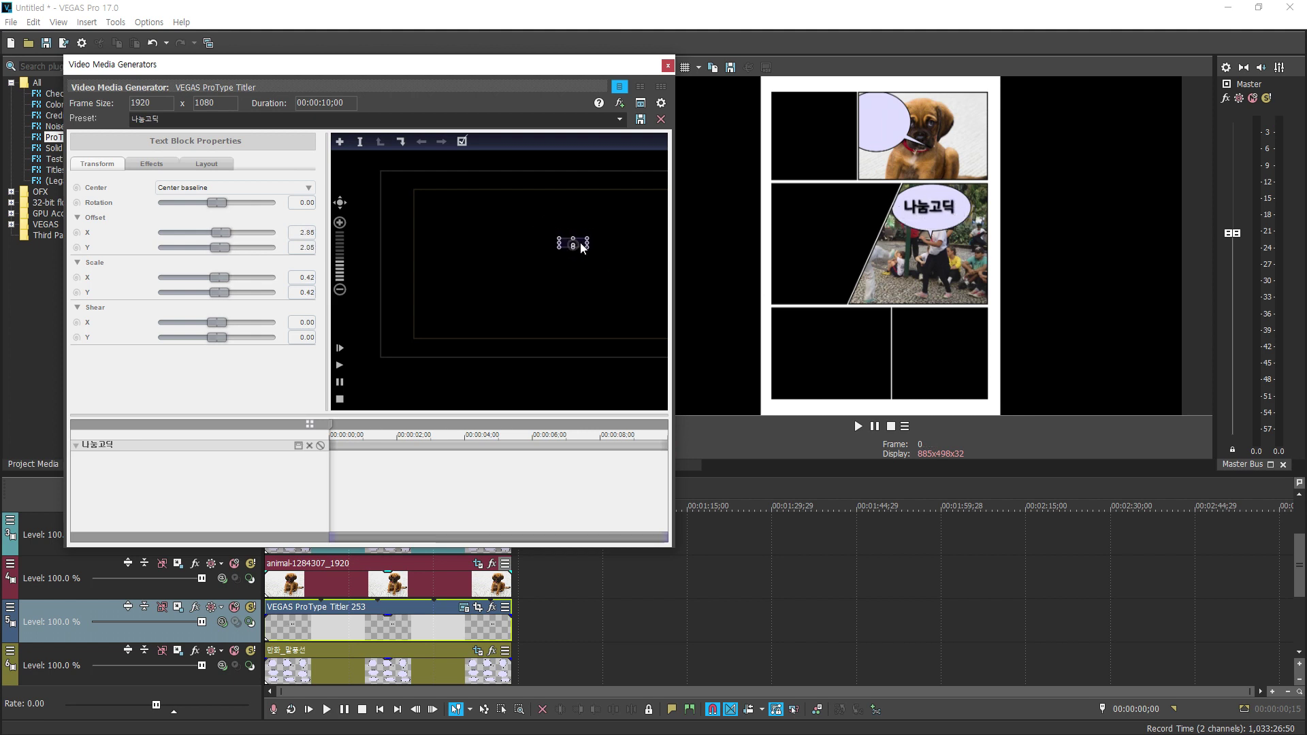
Animate the text's Selection from none at the start to full at about 2 seconds with Fade selection off, and close the titler
click(211, 168)
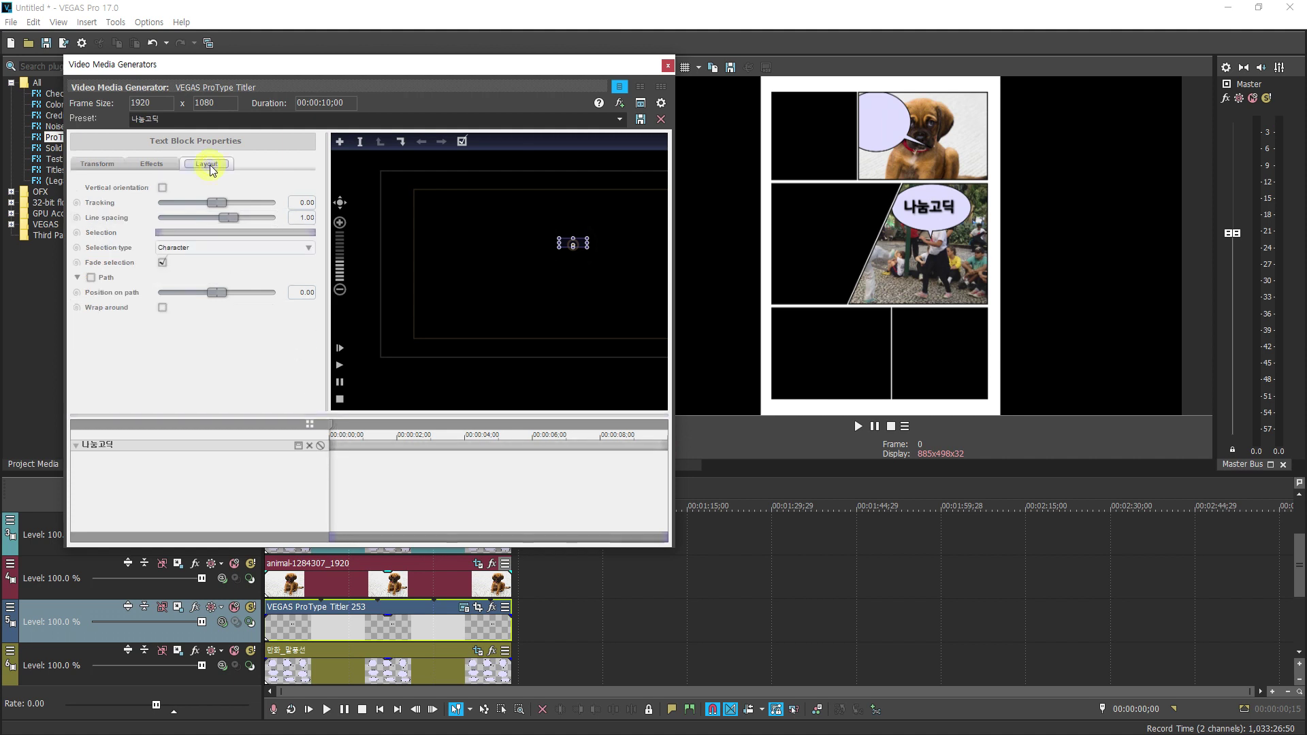
click(78, 232)
drag(313, 232, 167, 260)
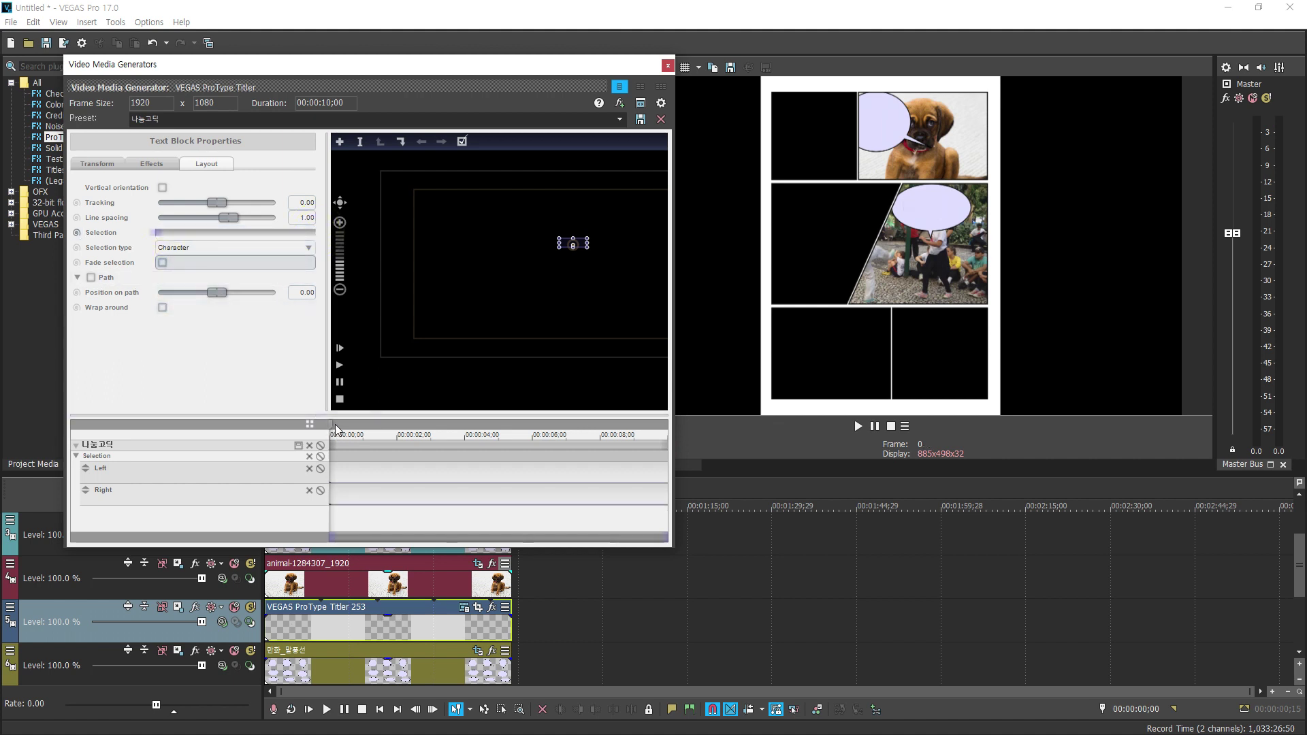
drag(336, 429, 396, 429)
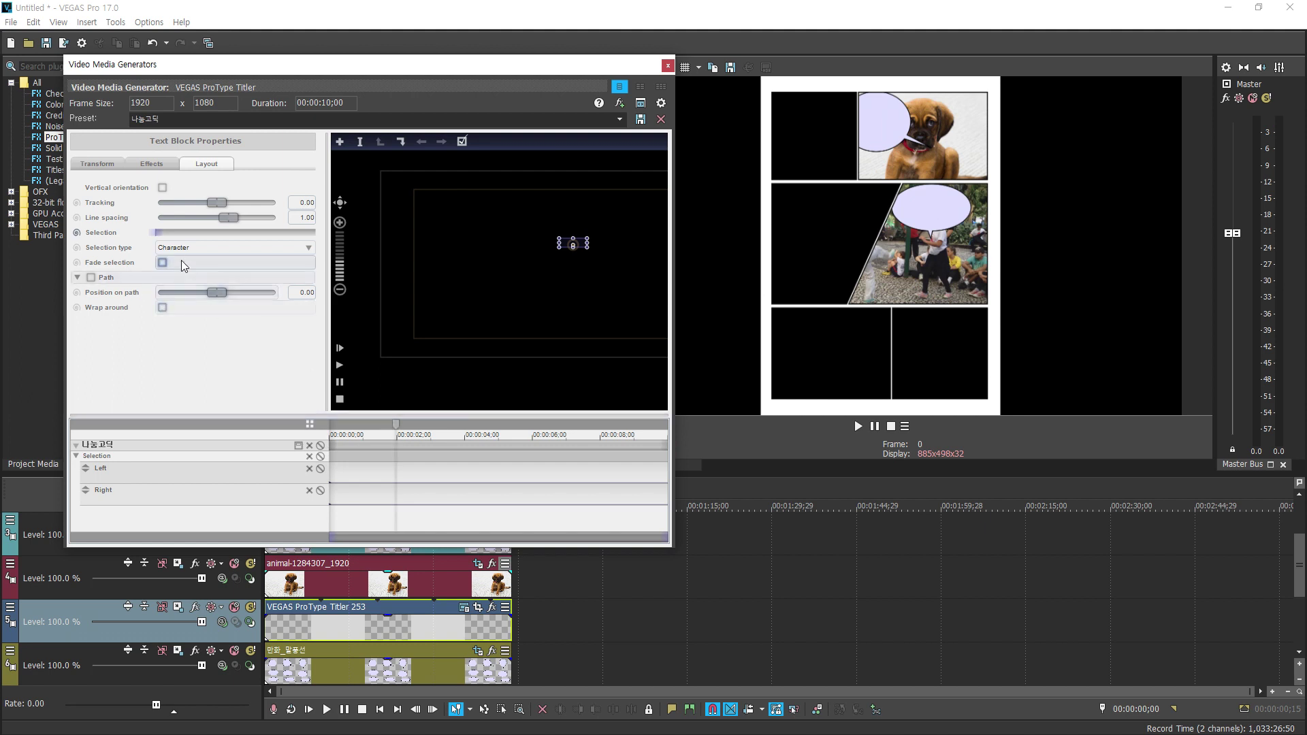
drag(158, 232, 317, 232)
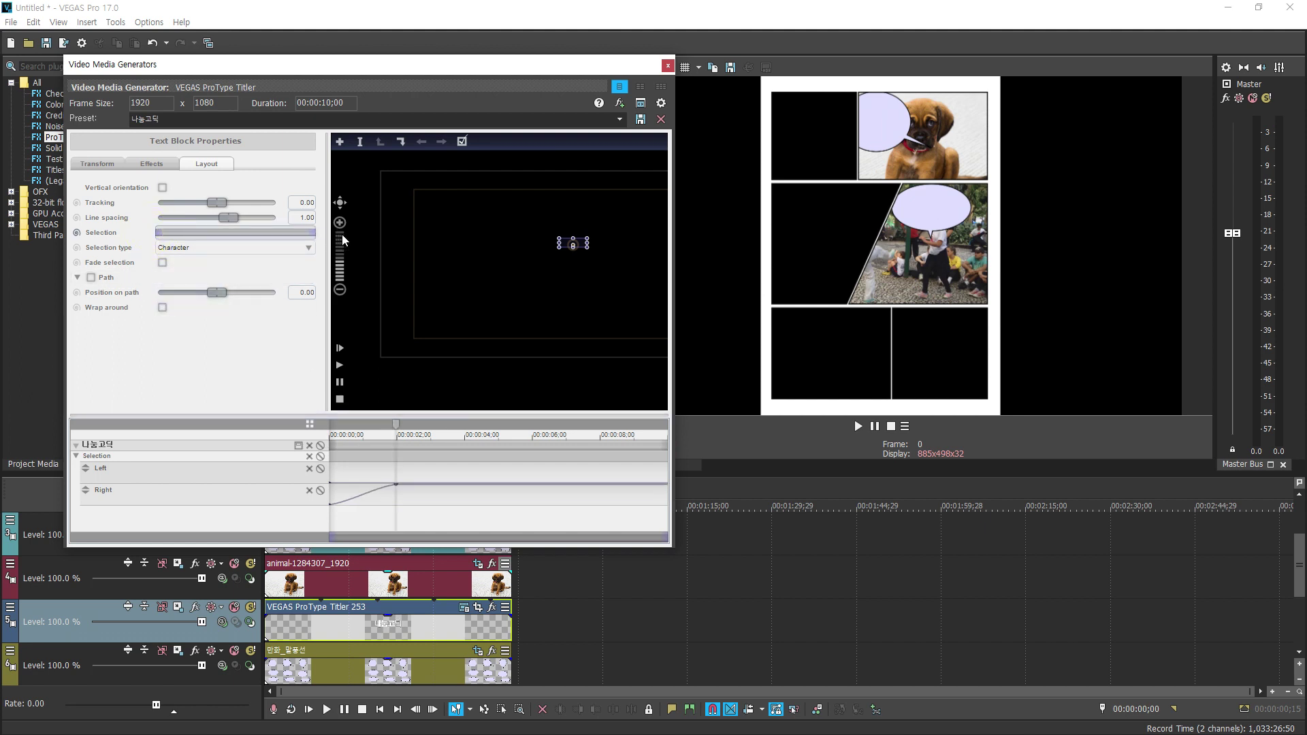
click(669, 65)
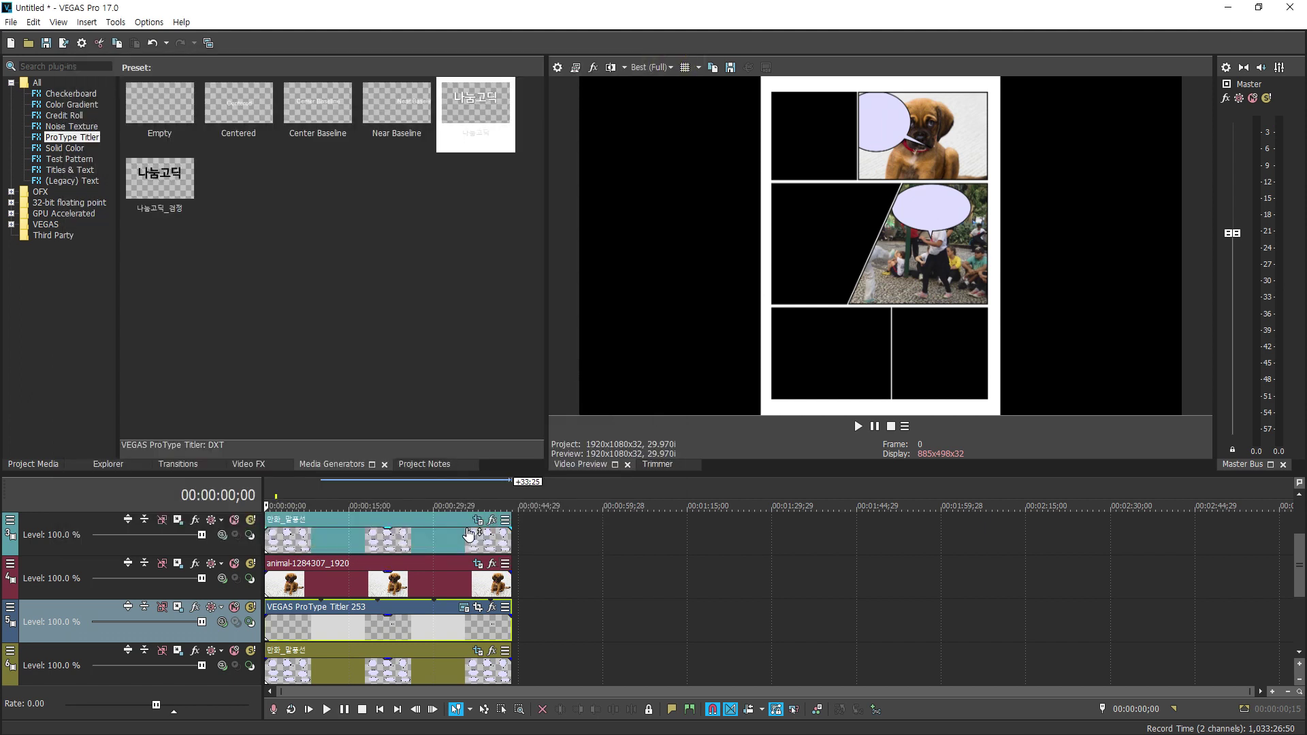
Play the project from the start to check the typed-on text in both balloons
click(283, 538)
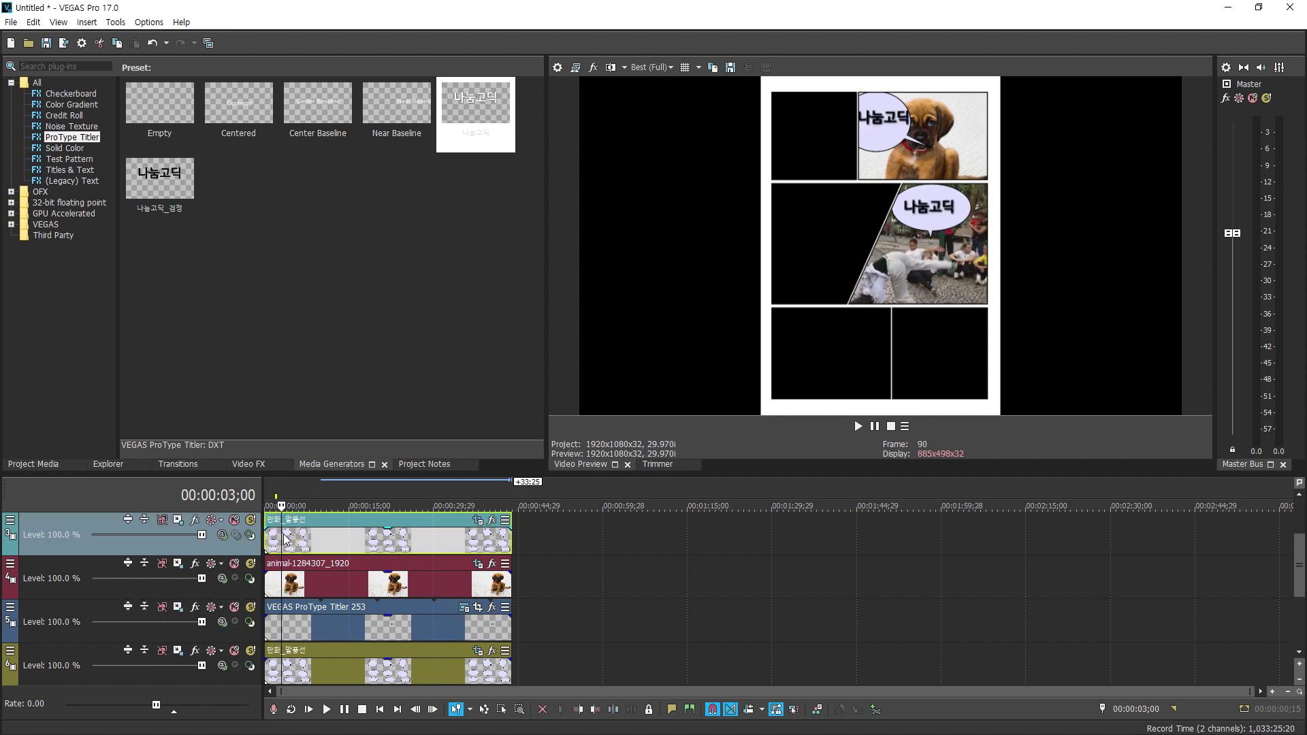
key(ctrl+Home)
key(space)
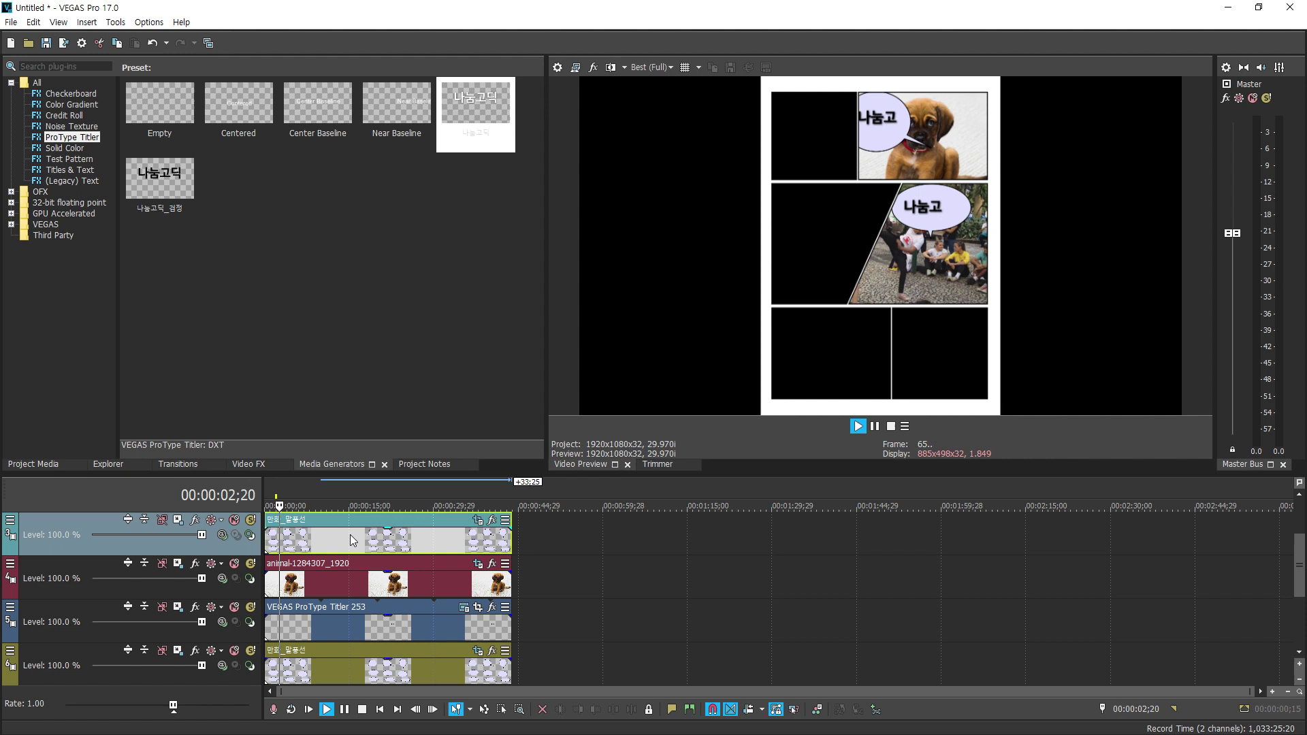
key(space)
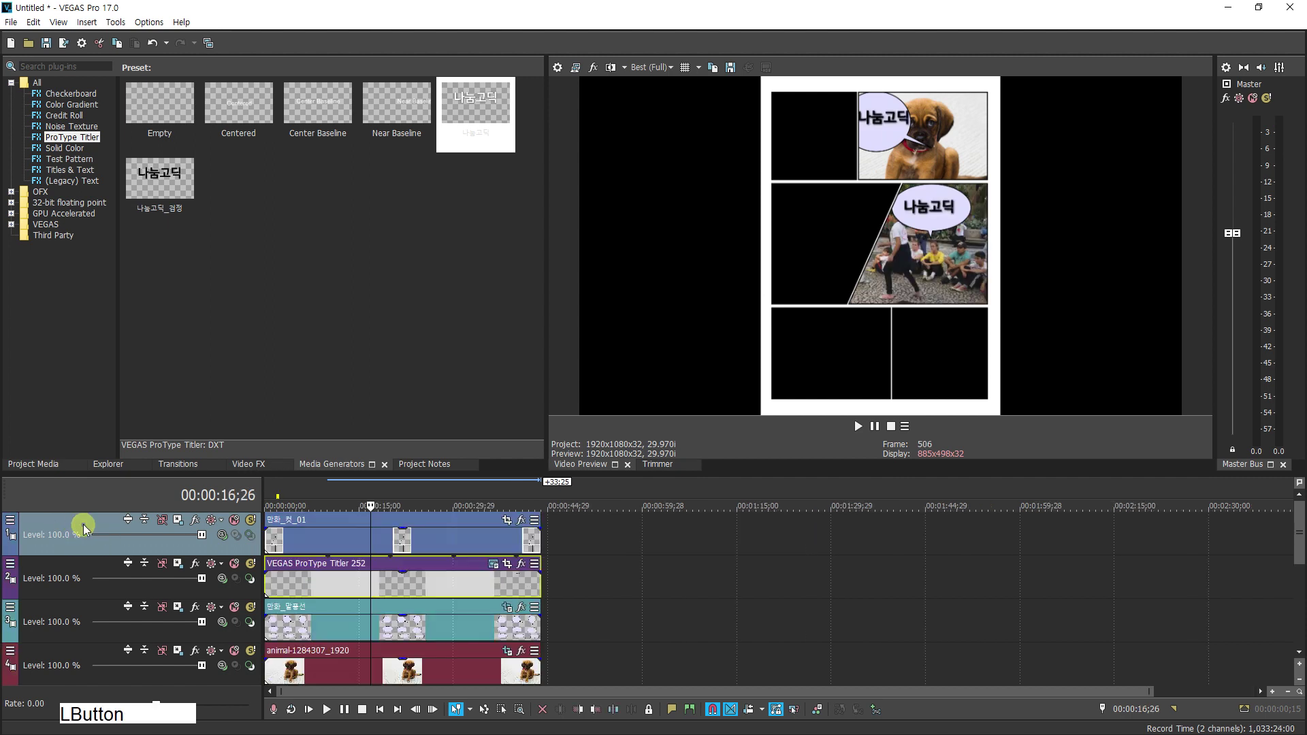
Insert a video track above 만화_컷_01 and make the tracks from 만화_컷_01 down to the lower balloon its compositing children
right_click(113, 517)
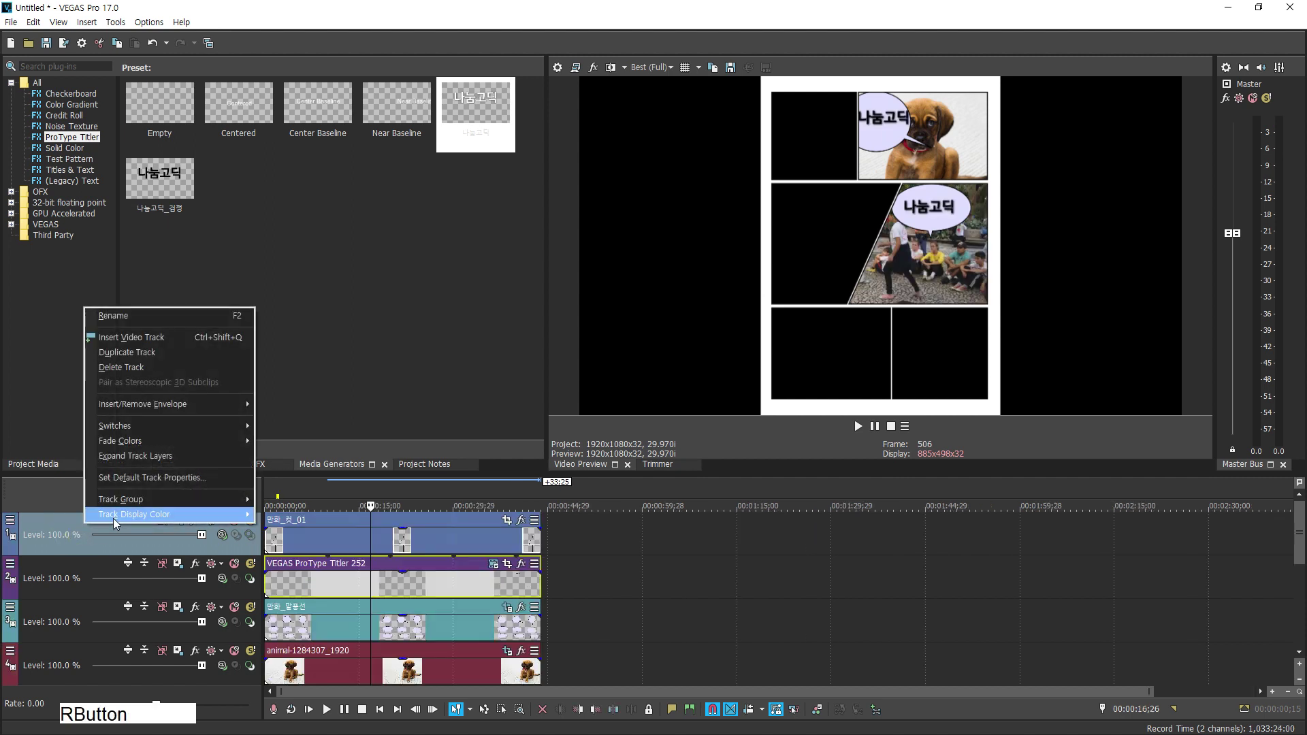
click(174, 331)
click(72, 572)
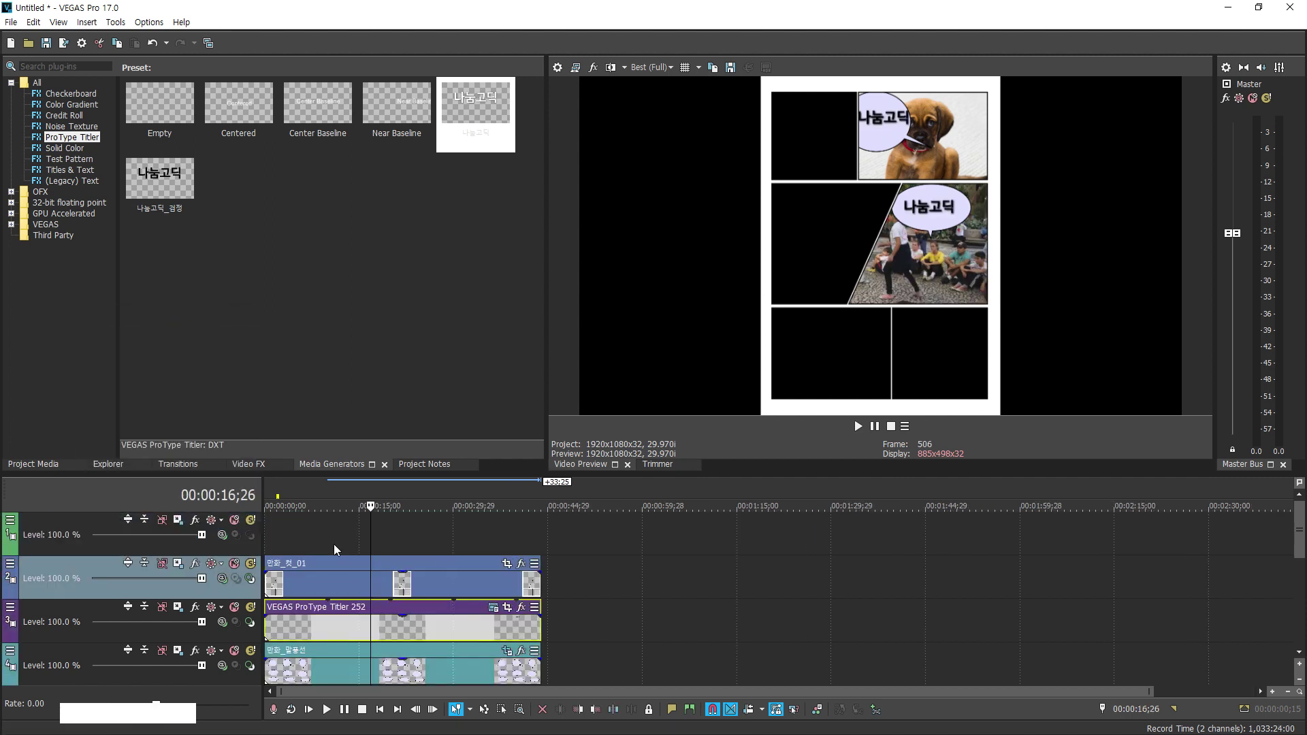
scroll(333, 544, down, 5)
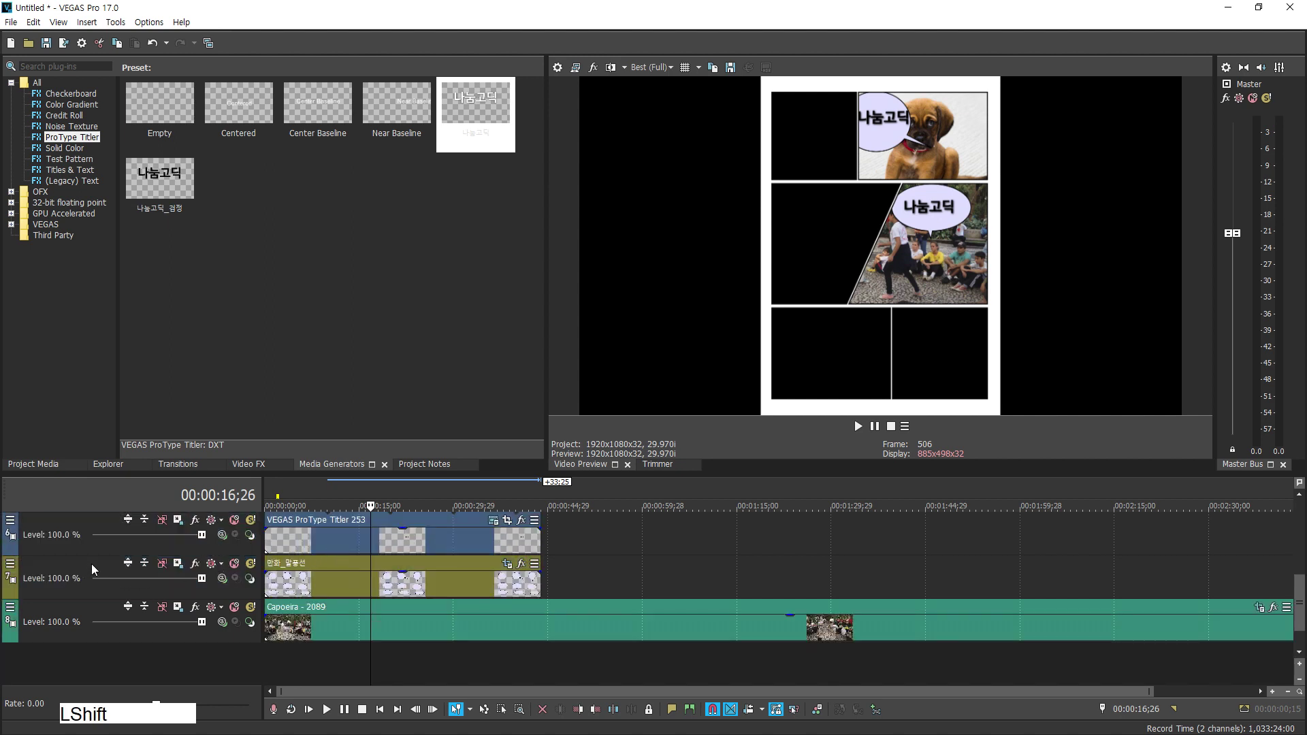
shift+click(104, 570)
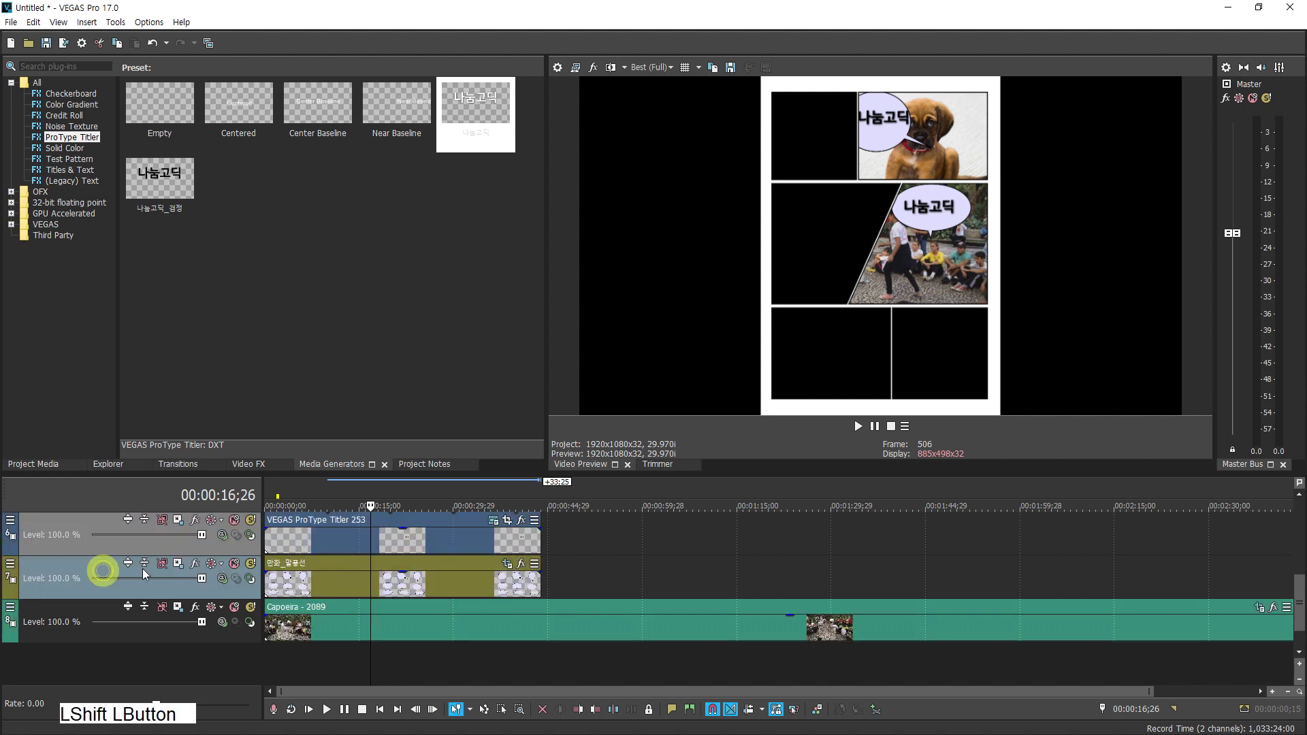
scroll(332, 578, up, 5)
scroll(332, 579, down, 4)
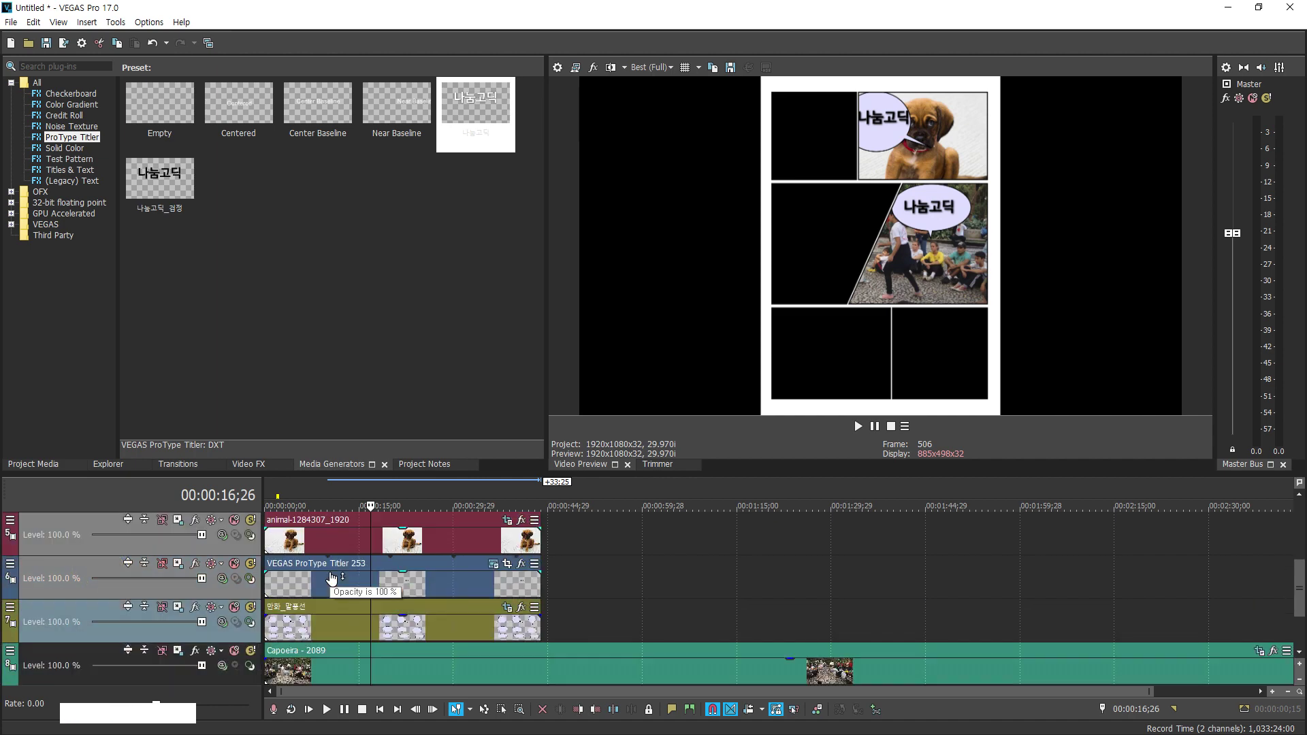
scroll(332, 579, down, 1)
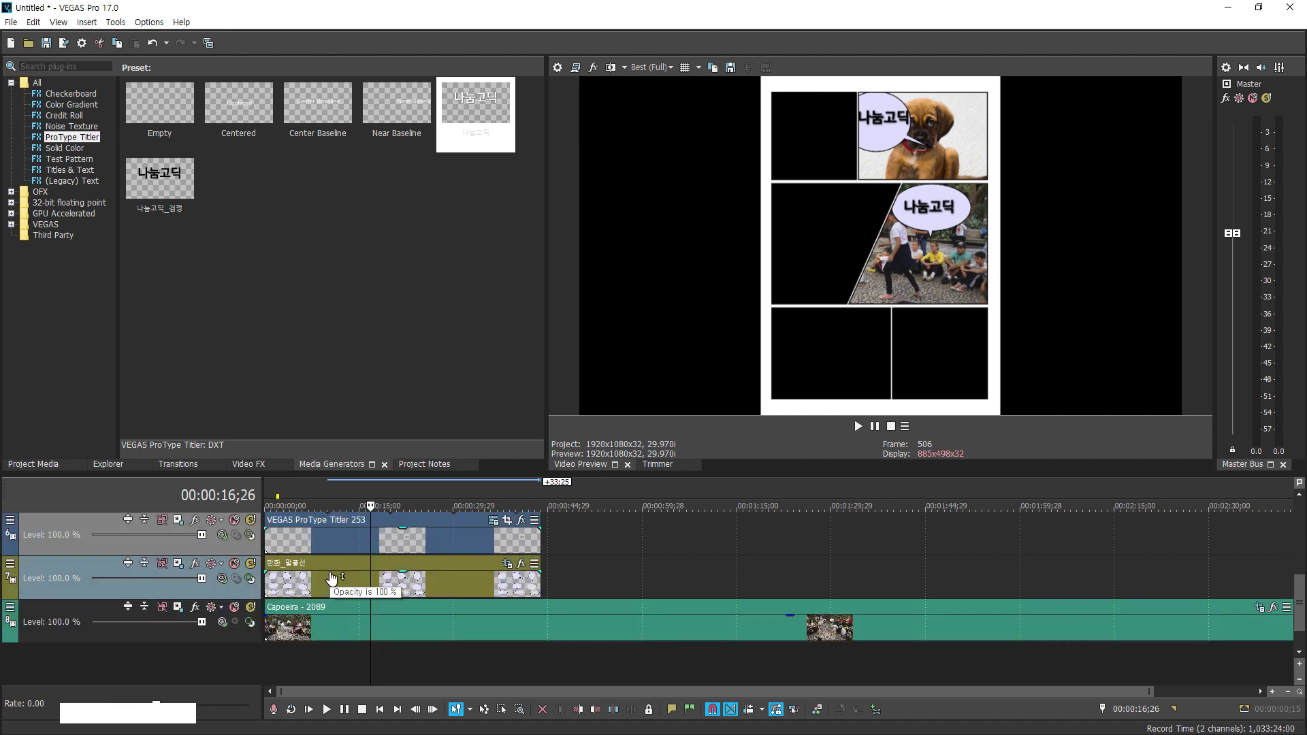
click(251, 578)
scroll(348, 586, up, 5)
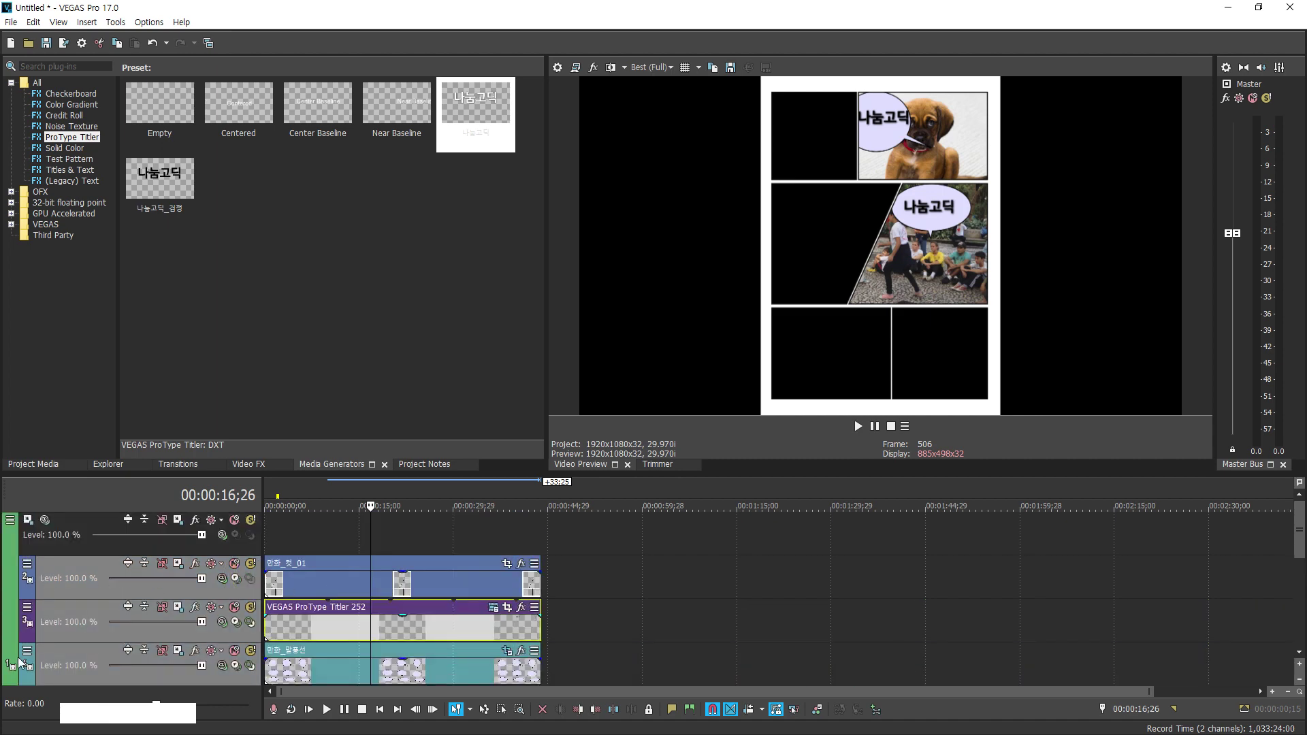
scroll(323, 582, down, 5)
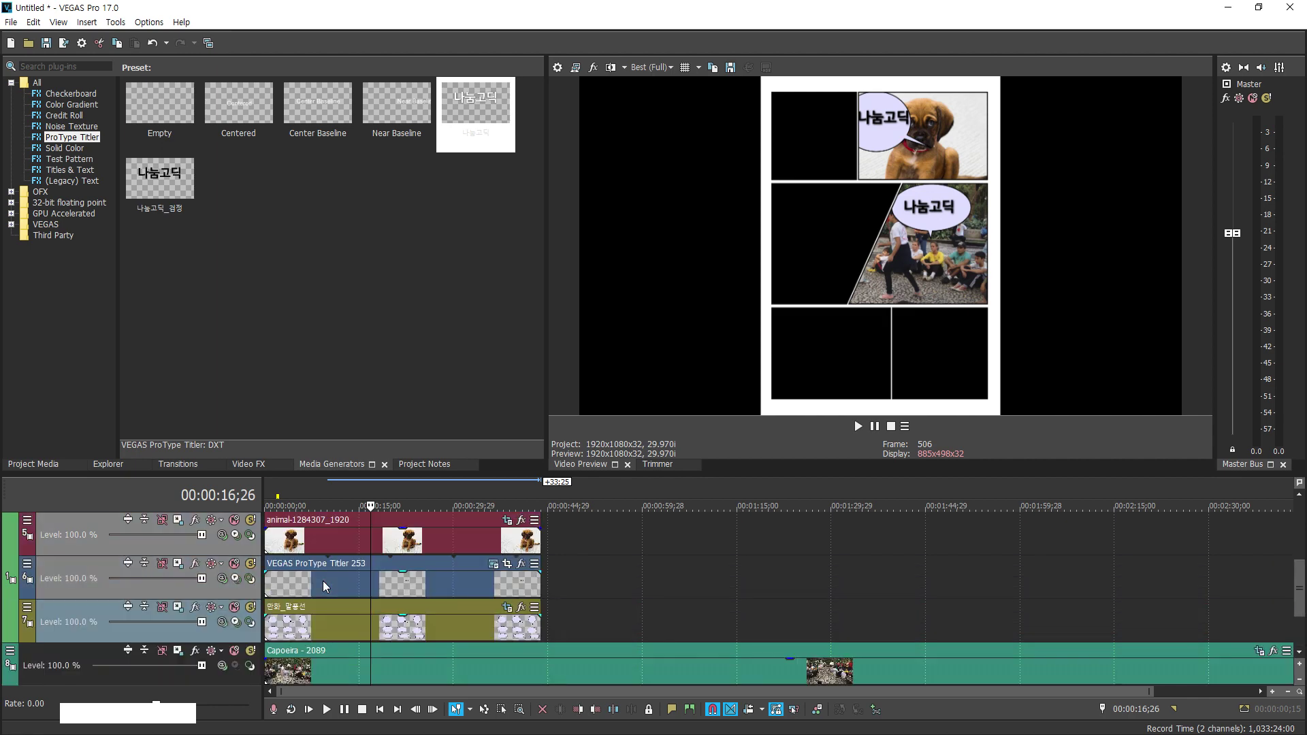
click(251, 627)
scroll(388, 626, up, 2)
scroll(389, 625, up, 3)
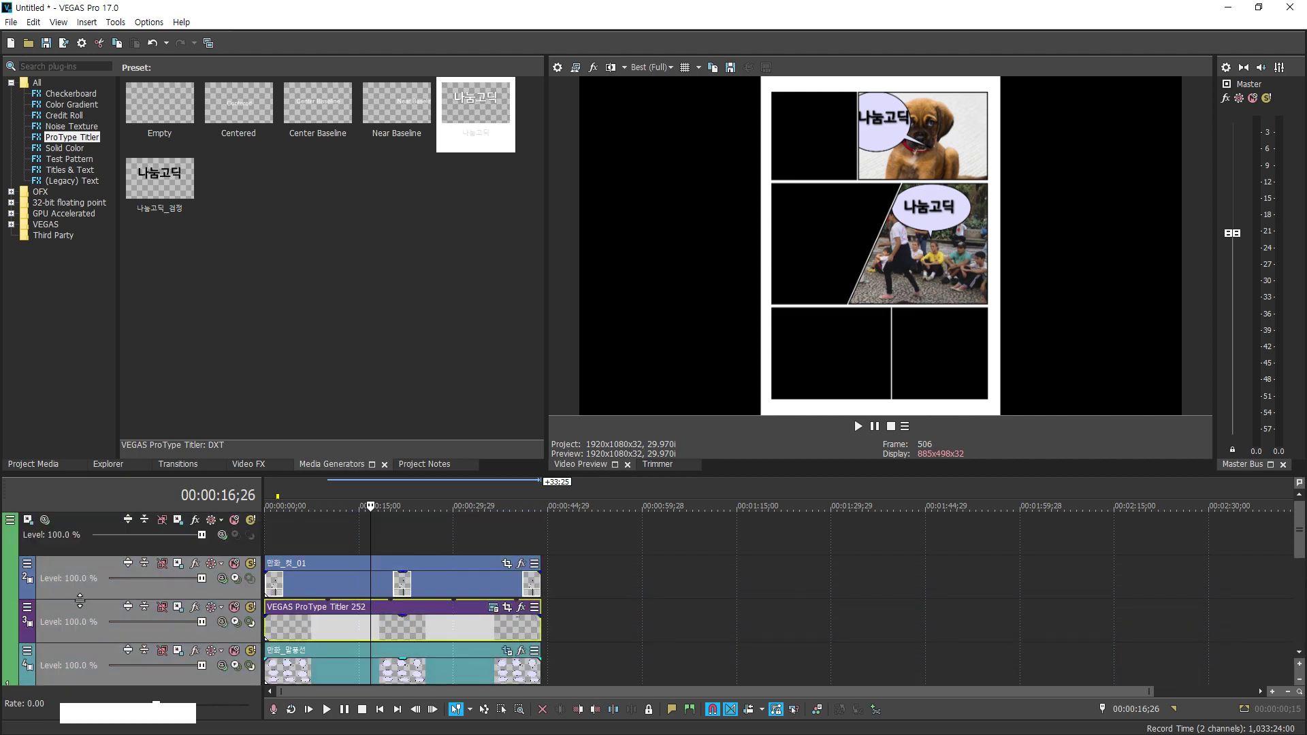
In Parent Track Motion, allow horizontal movement and enlarge the frame at the timeline start to about 2,342 by 2,342
click(31, 521)
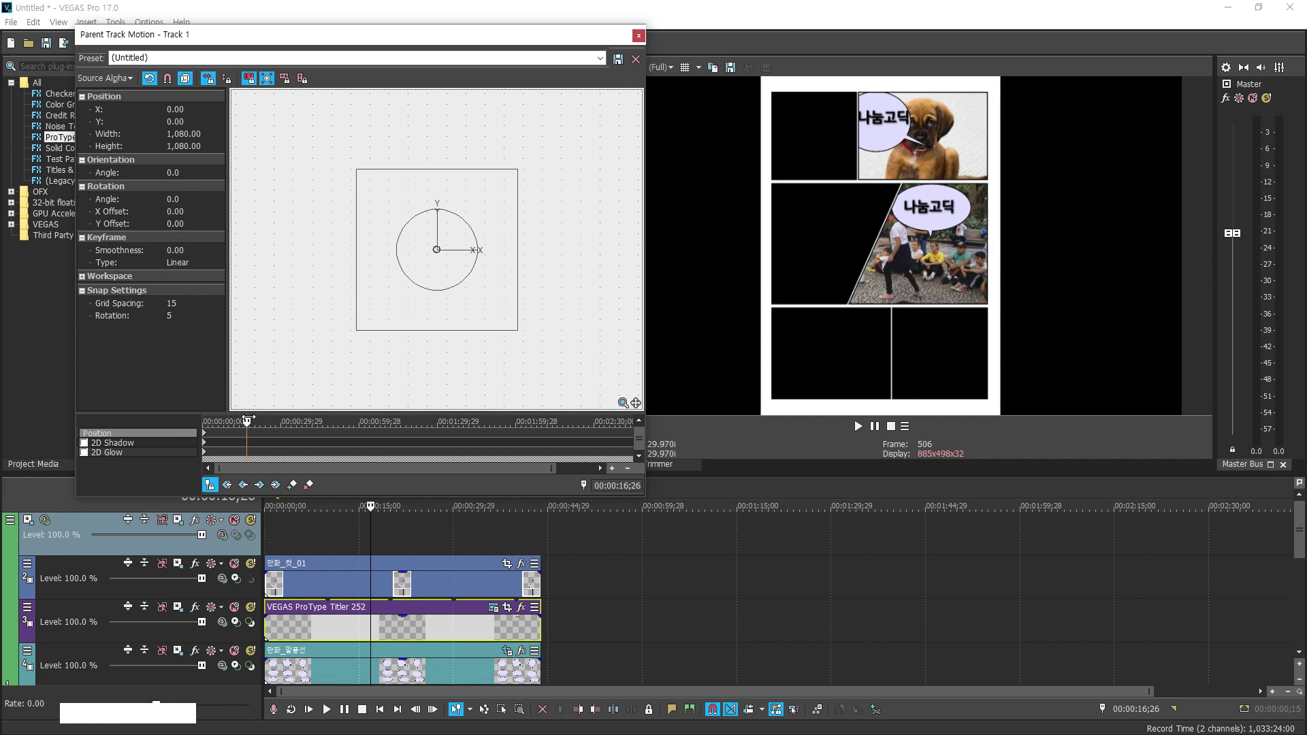
drag(251, 426, 203, 425)
mouse_move(384, 299)
mouse_down()
mouse_move(364, 333)
mouse_move(398, 294)
mouse_move(417, 306)
mouse_move(432, 259)
mouse_move(384, 313)
mouse_move(441, 319)
mouse_move(402, 306)
mouse_up()
click(207, 80)
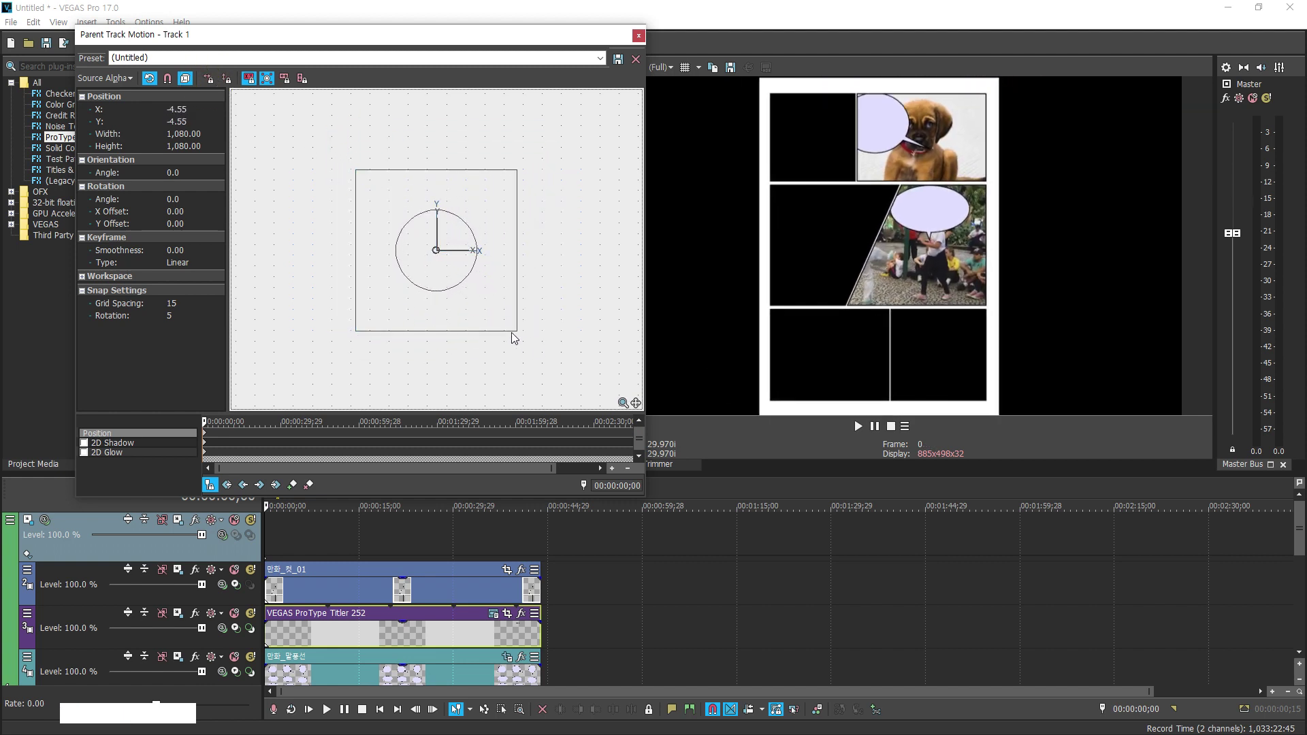
drag(516, 333, 614, 428)
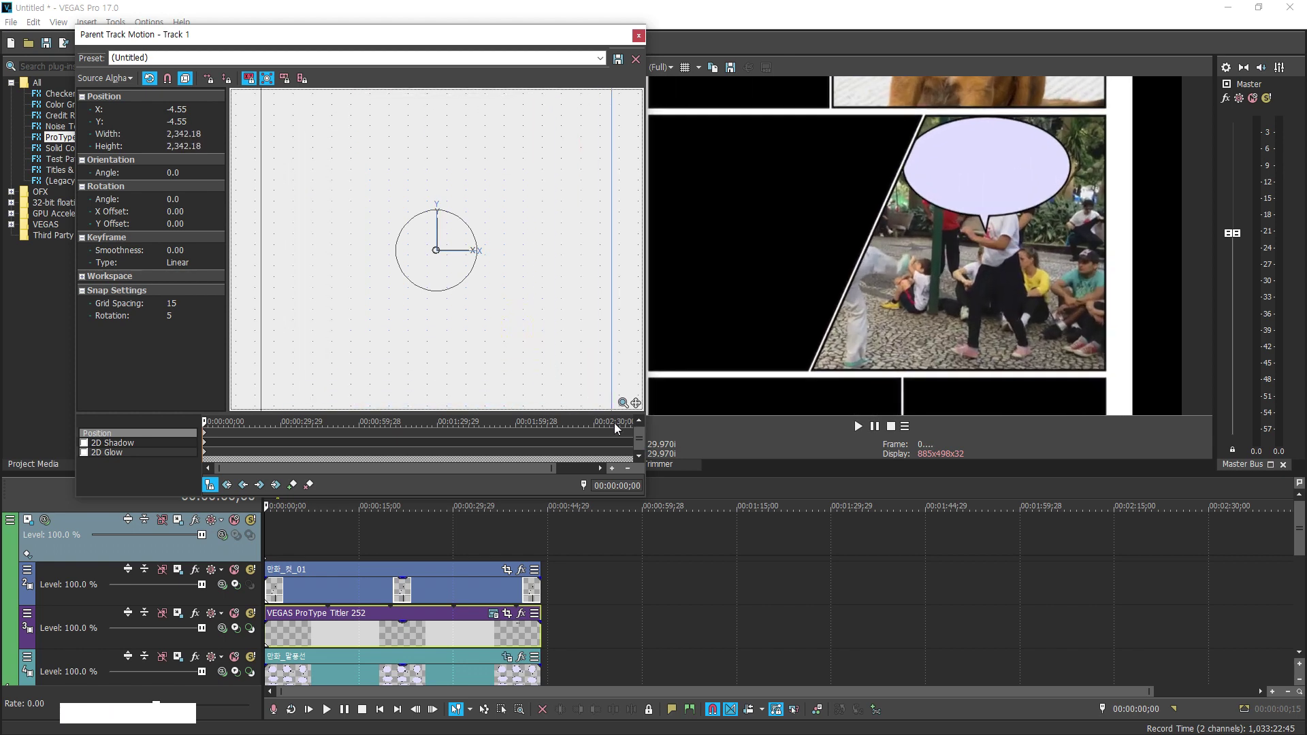
Enlarge the starting motion frame to about 2,660 by 2,660 and move it below the view to about X 82, Y -1,994
mouse_move(467, 317)
mouse_down()
mouse_move(483, 386)
mouse_move(478, 465)
mouse_move(484, 316)
mouse_up()
scroll(484, 316, down, 4)
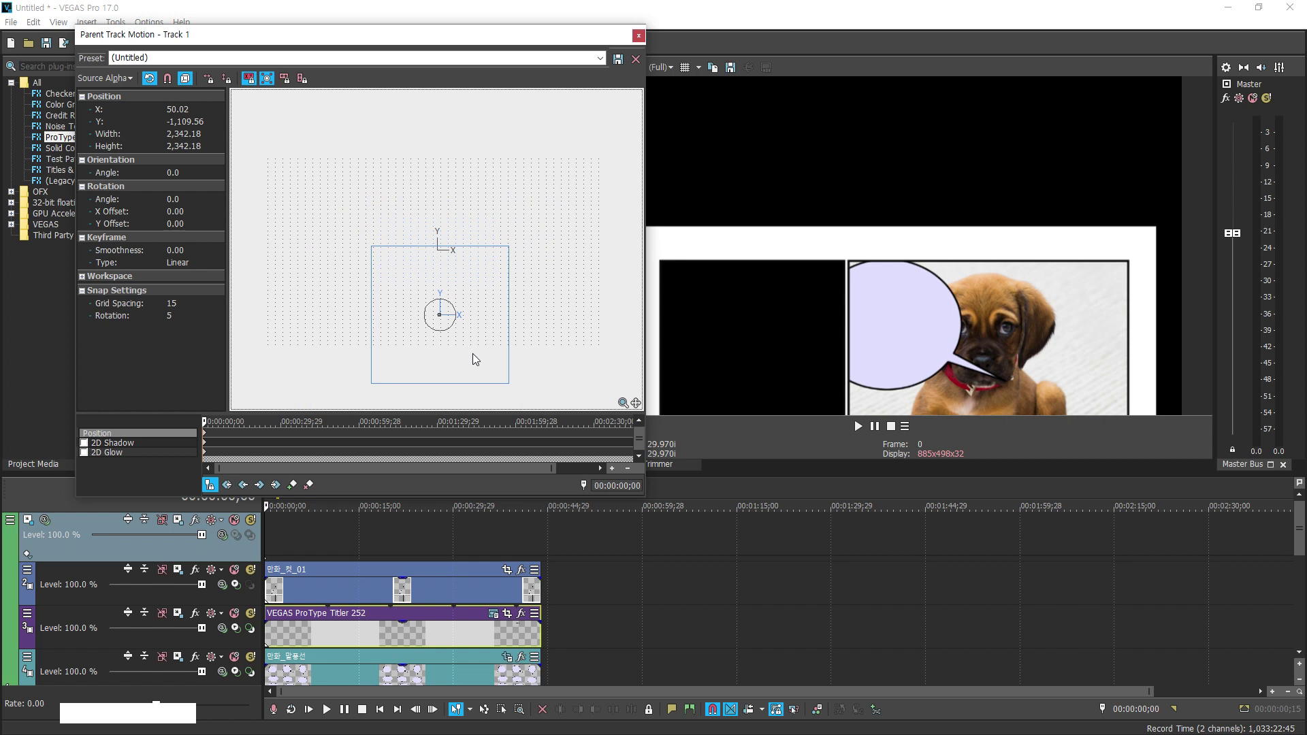
drag(508, 380, 508, 411)
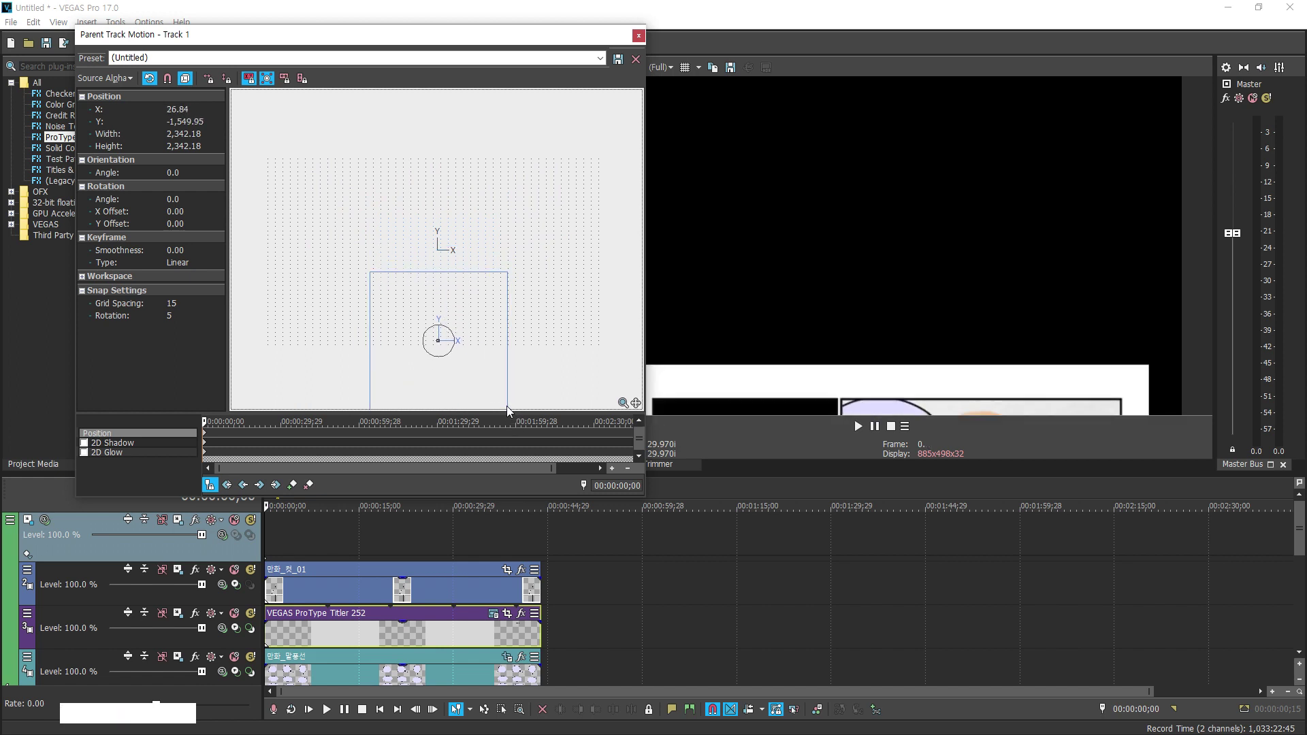
scroll(512, 378, down, 2)
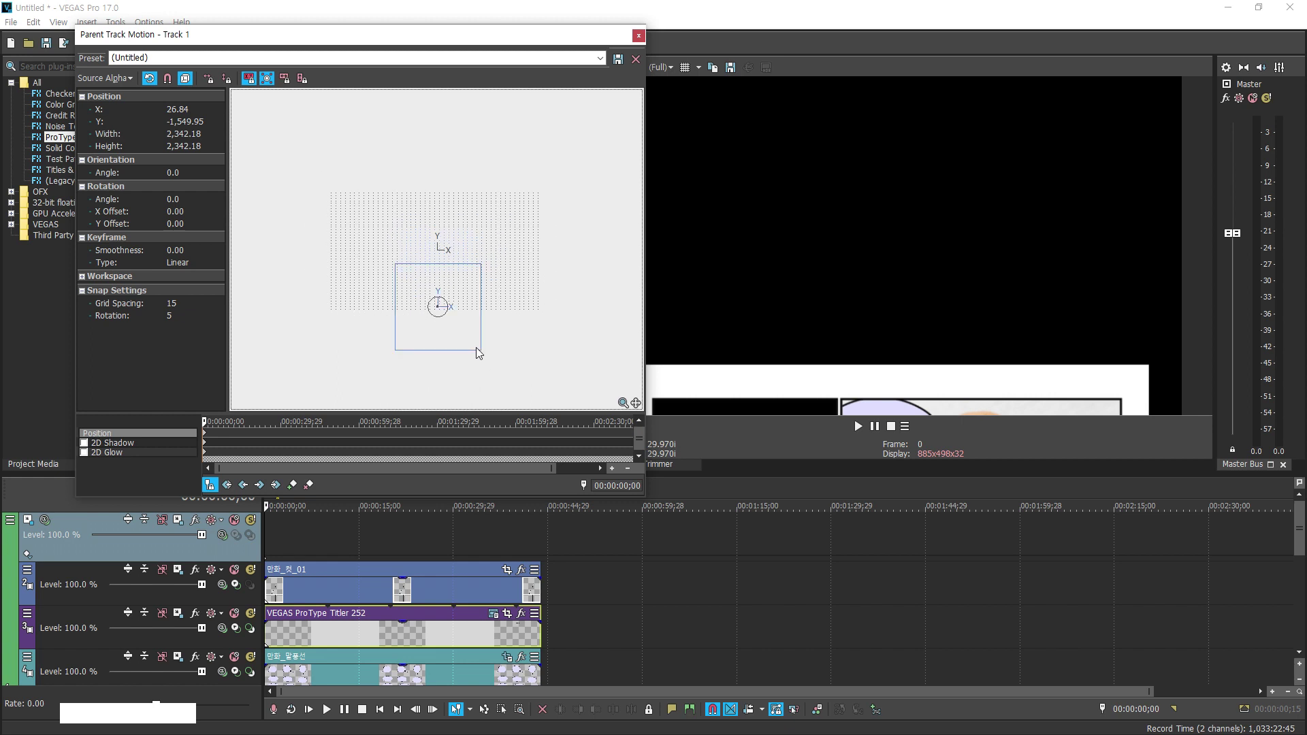
drag(480, 351, 487, 356)
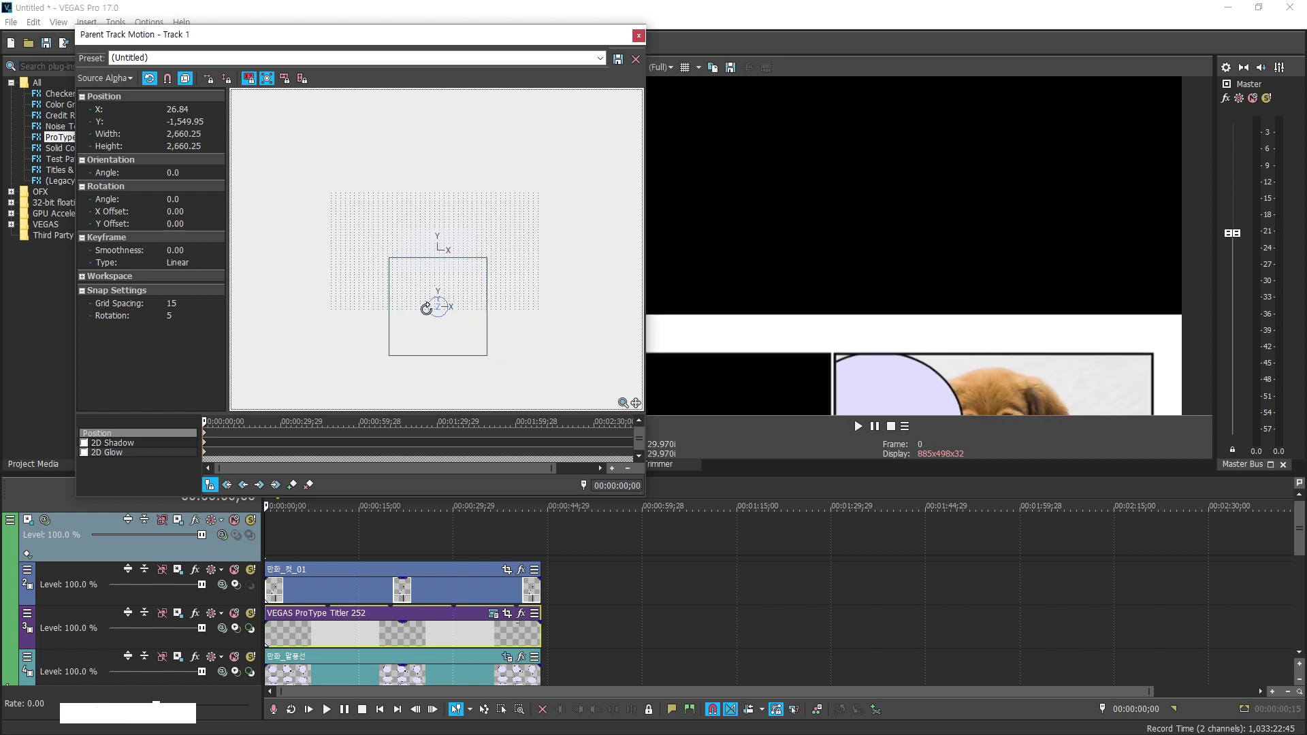
drag(418, 315, 419, 331)
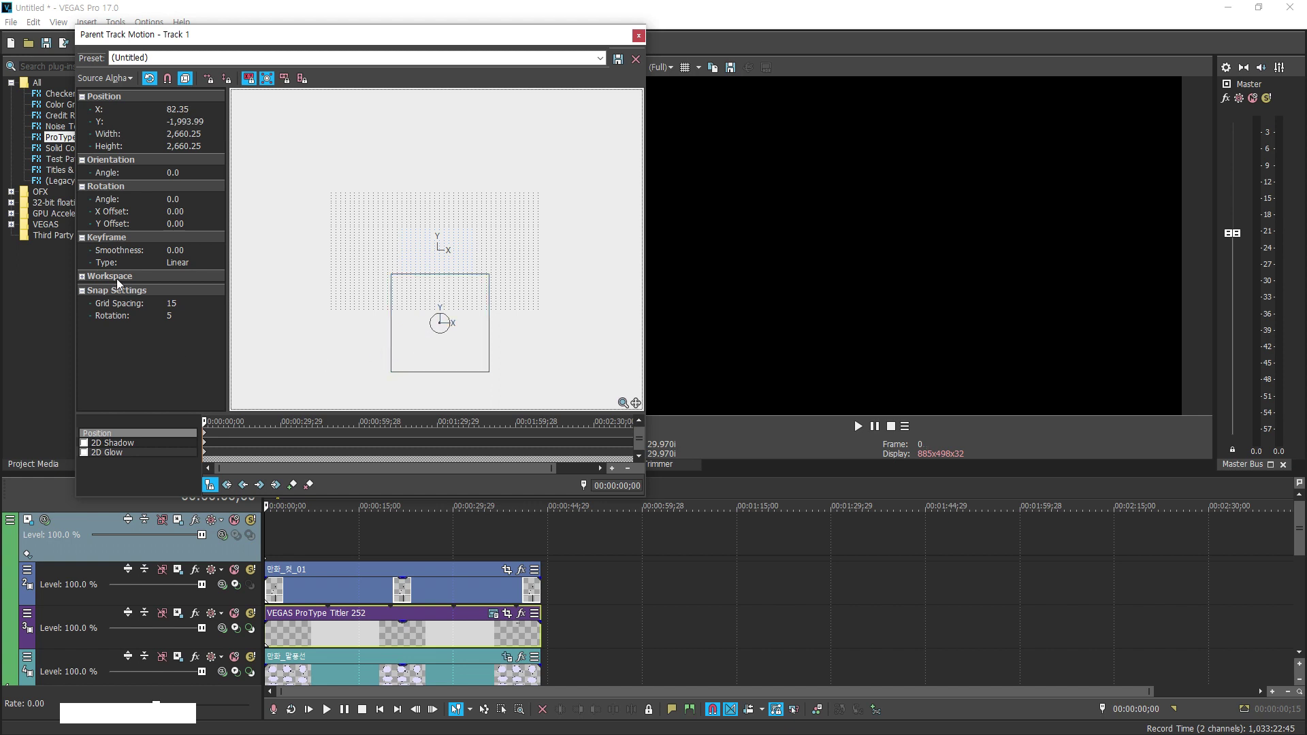
Prevent horizontal movement and, at 00:00:18;15, move the parent motion frame up to about Y 1,928
click(206, 79)
click(250, 431)
drag(398, 373, 414, 226)
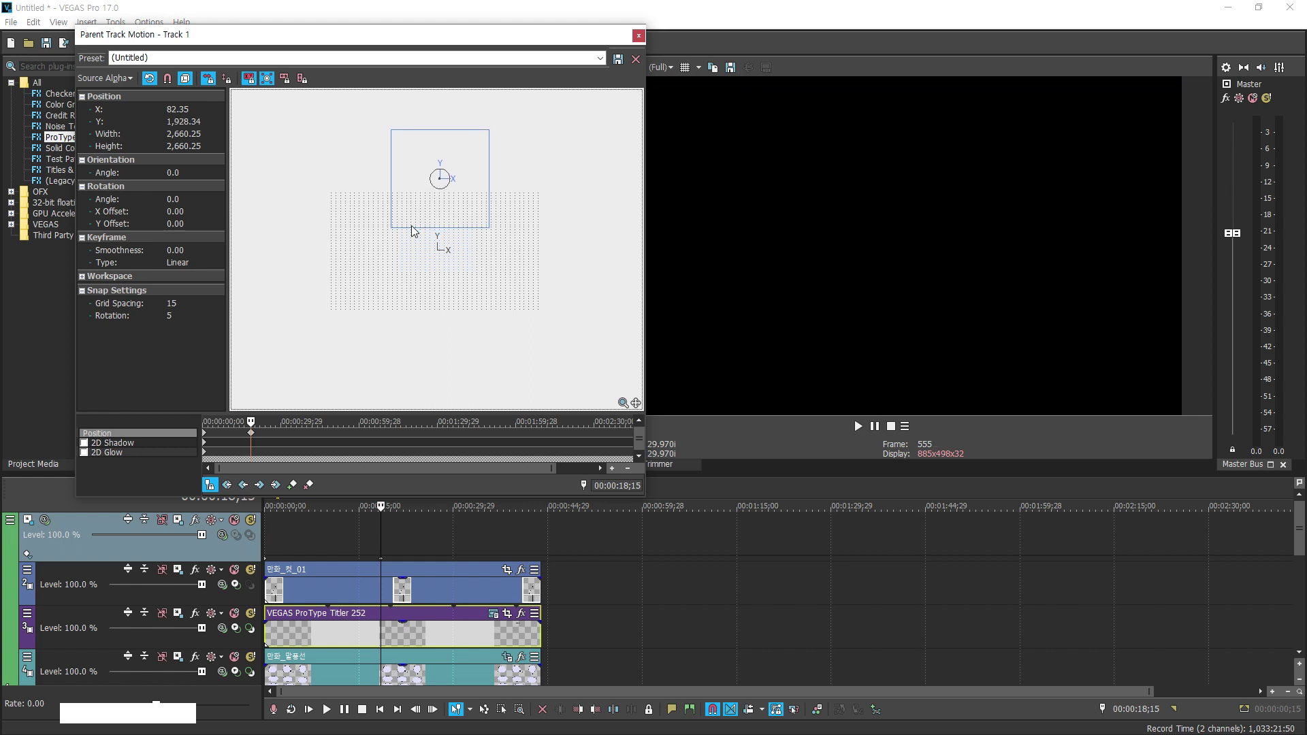
At 00:00:21;11, restore the parent motion frame to its default centred position and 1,080 by 1,080 size
drag(250, 422, 258, 422)
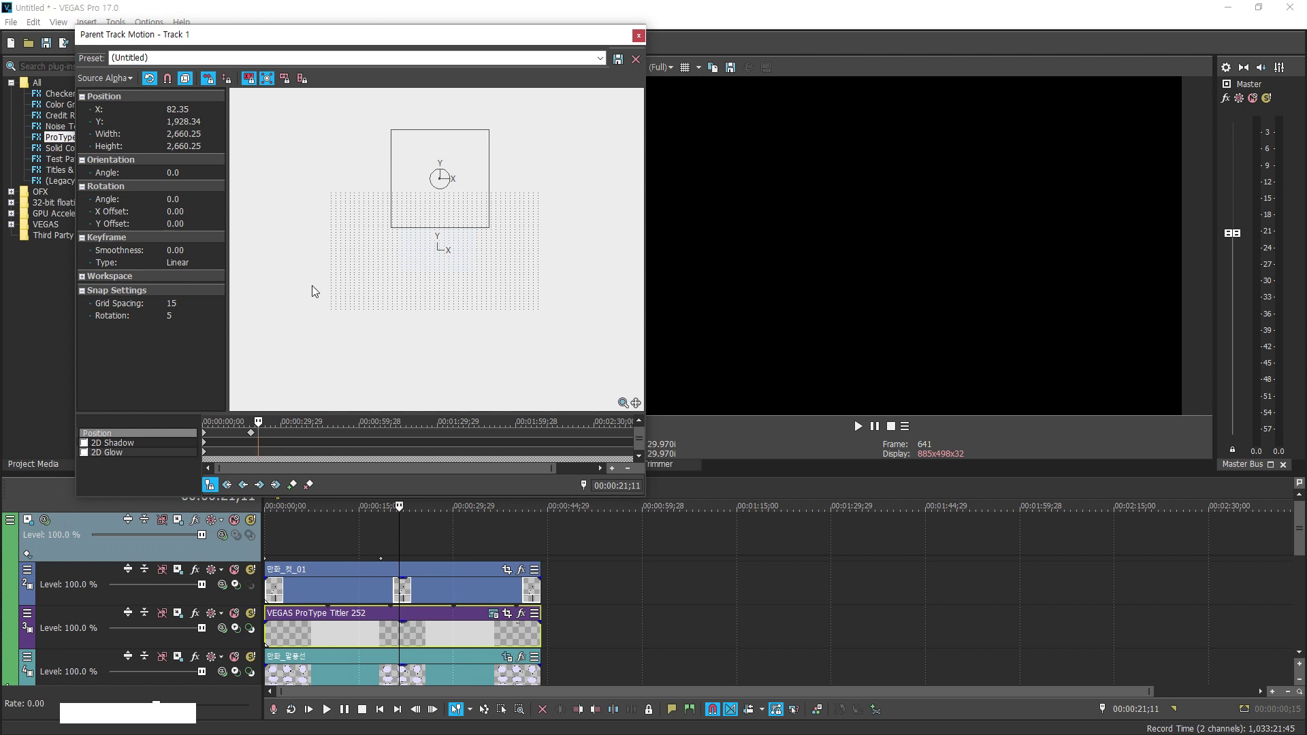
drag(411, 232, 411, 286)
right_click(417, 276)
click(443, 303)
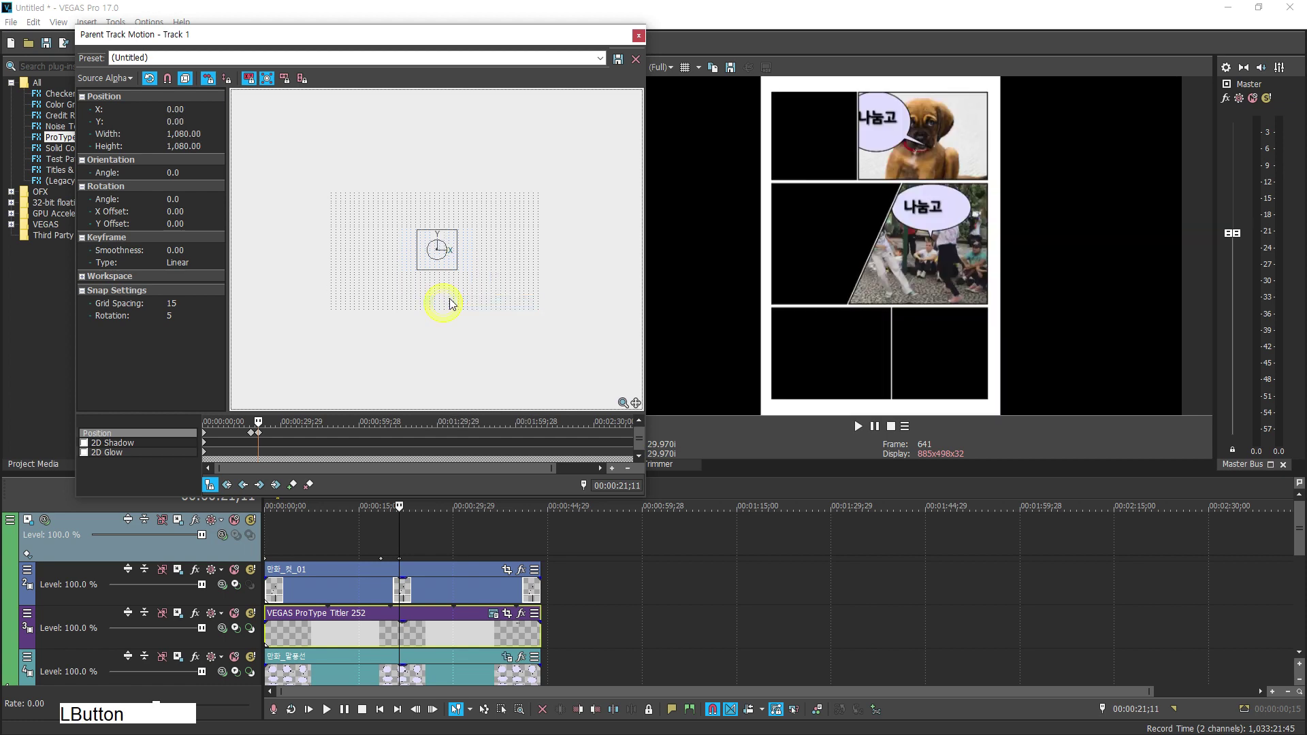
At 00:00:23;06, try an orientation angle of 360 and set the parent motion's rotation angle to 360
drag(254, 422, 263, 422)
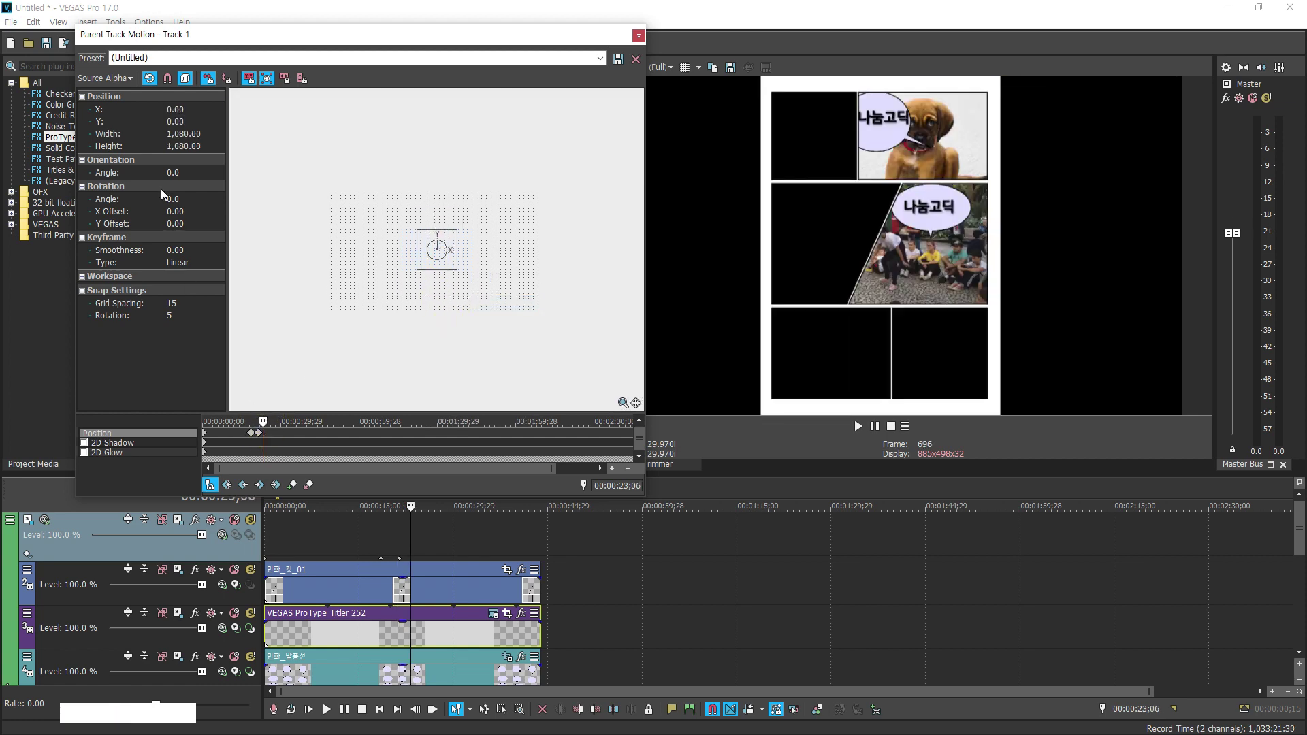
click(174, 175)
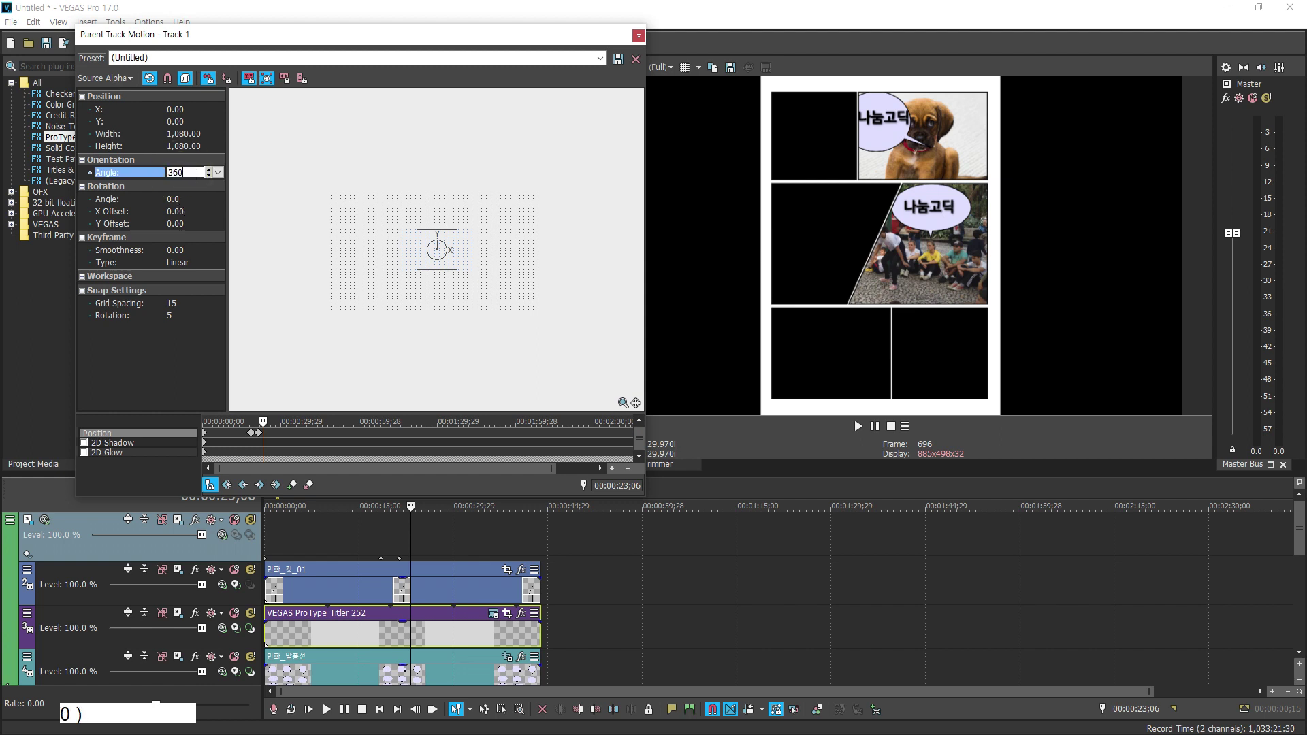
key(Return)
click(186, 201)
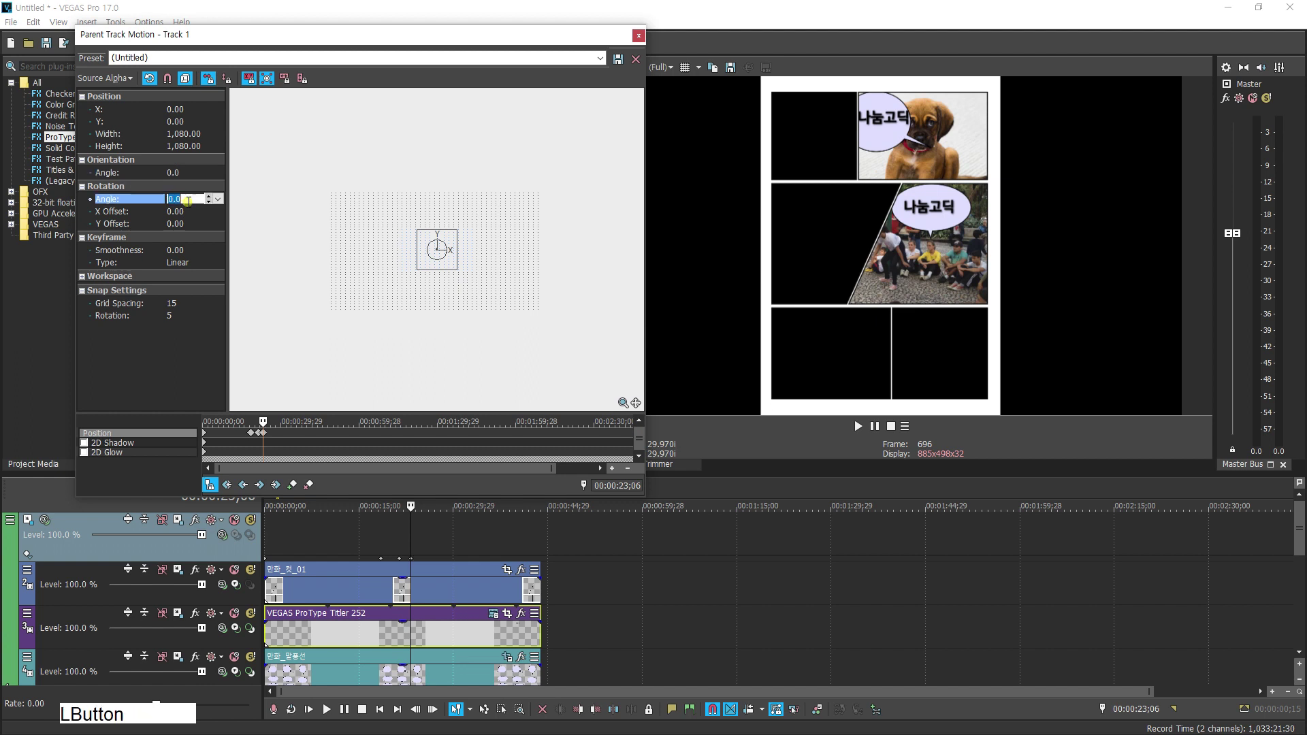
text(360)
key(Return)
At 00:00:25;08, enlarge the parent motion frame to about 2,832 by 2,832, move it to about X -259, Y 19, and close Parent Track Motion
drag(263, 422, 269, 422)
drag(457, 270, 487, 304)
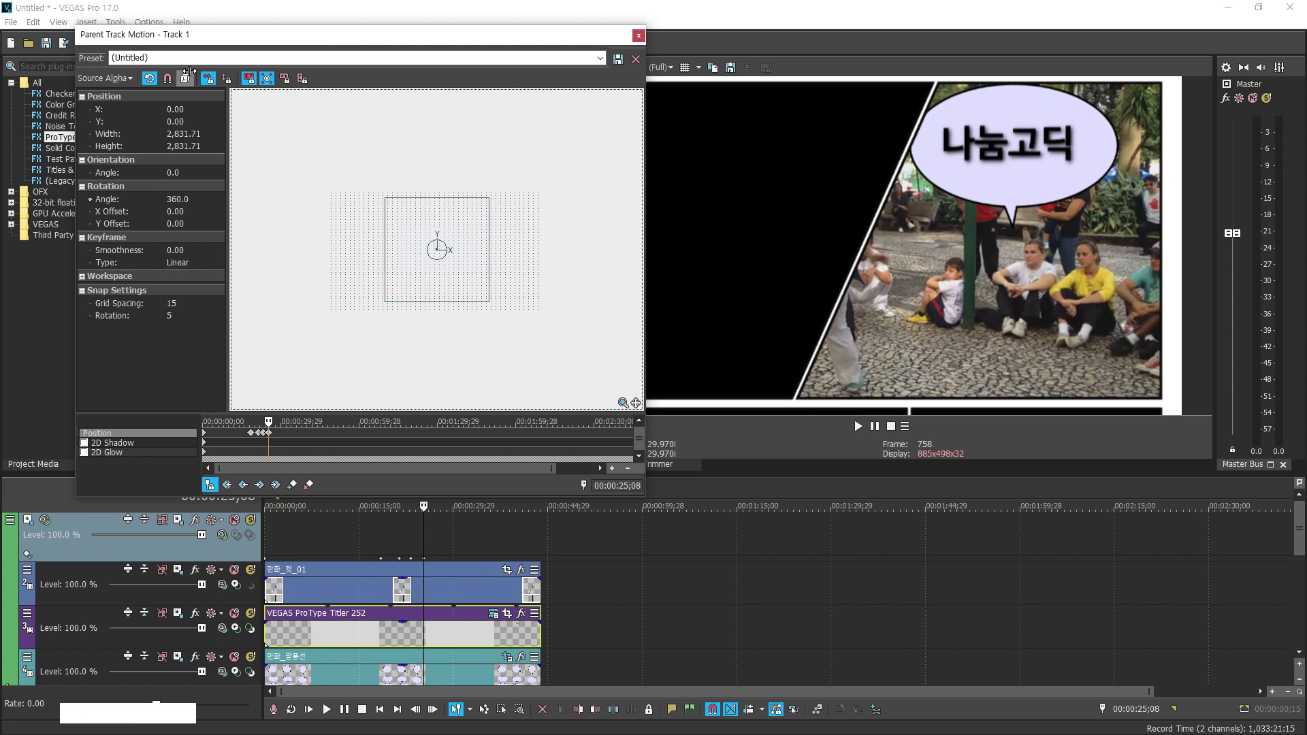
drag(455, 284, 448, 285)
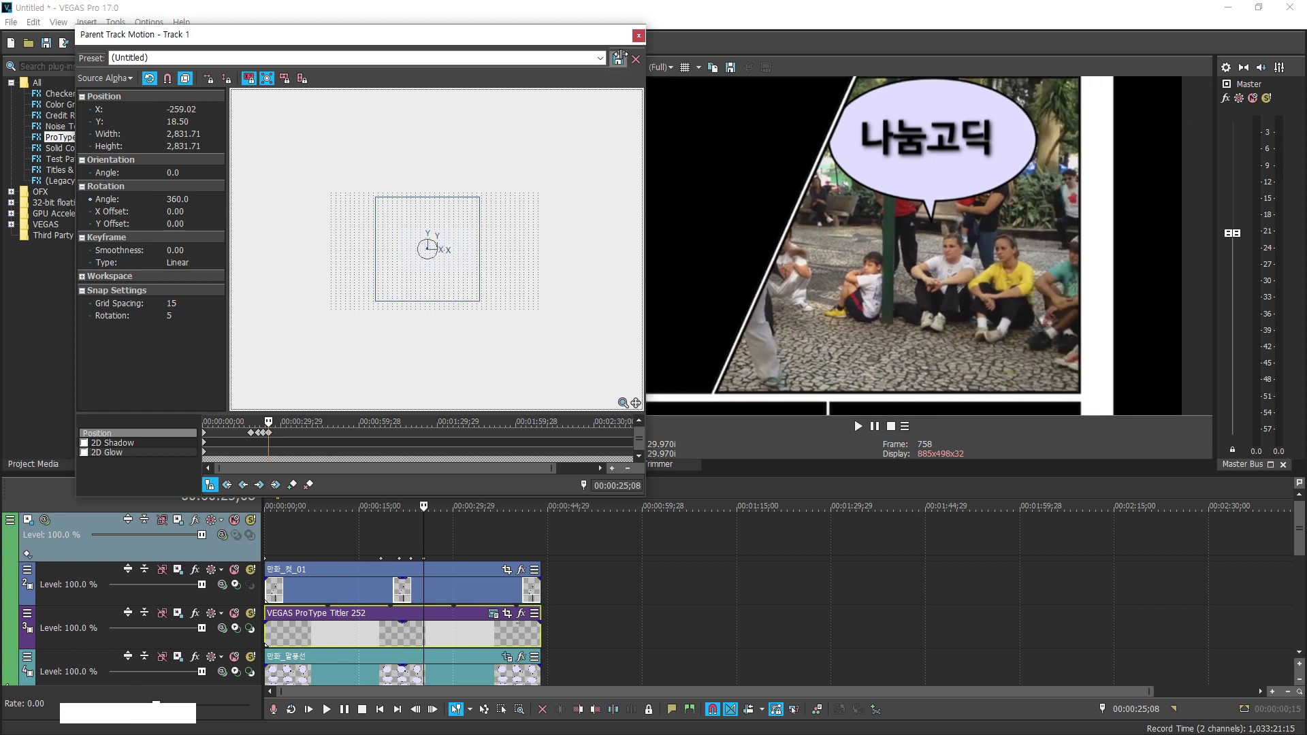
click(638, 35)
Play the beginning of the timeline to check the page's scrolling motion
click(338, 538)
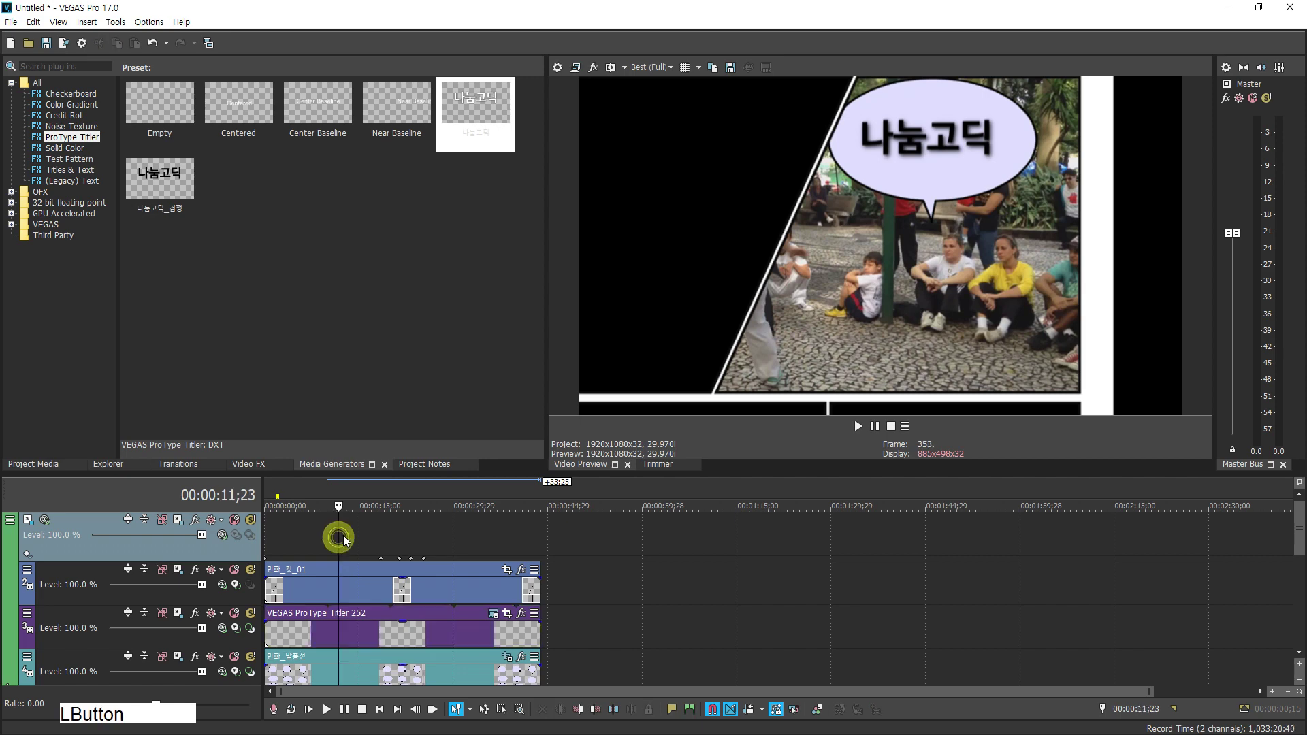
click(341, 532)
key(space)
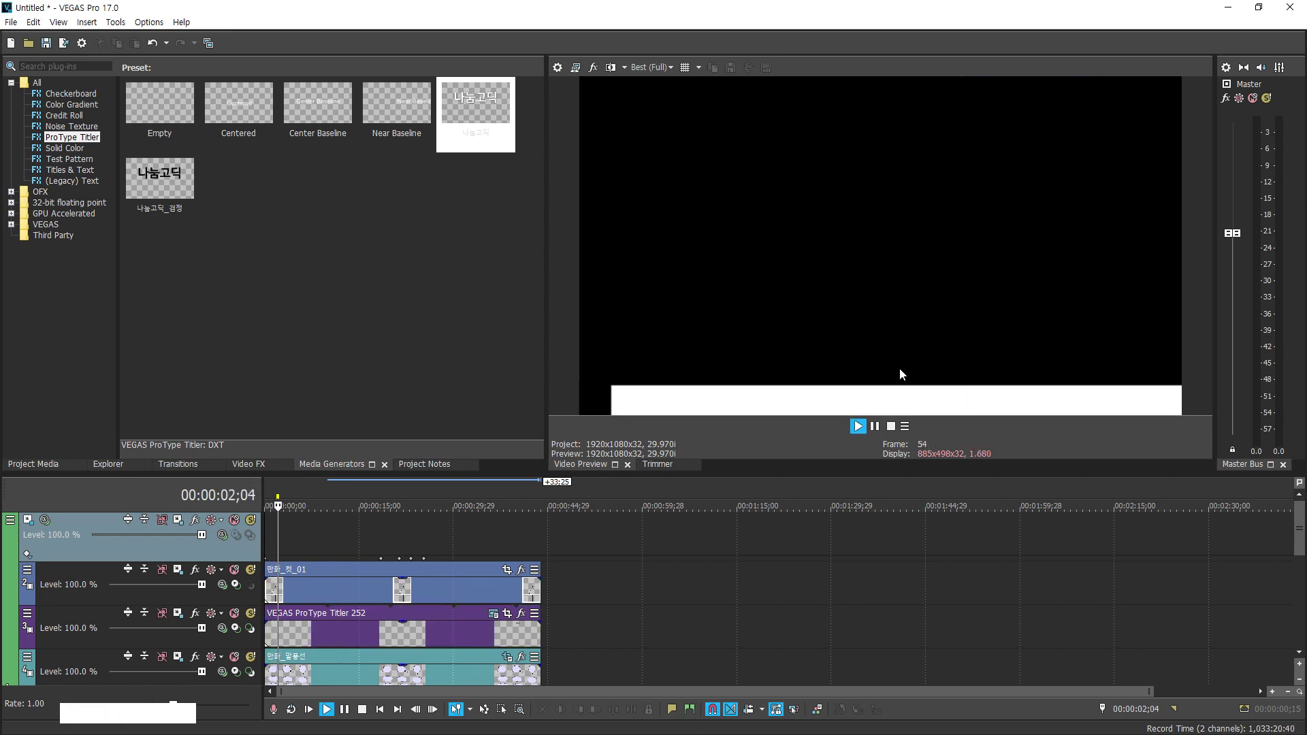
key(space)
Set the video preview quality to Preview (Auto) and play the page motion from 00:00:16;03
click(366, 531)
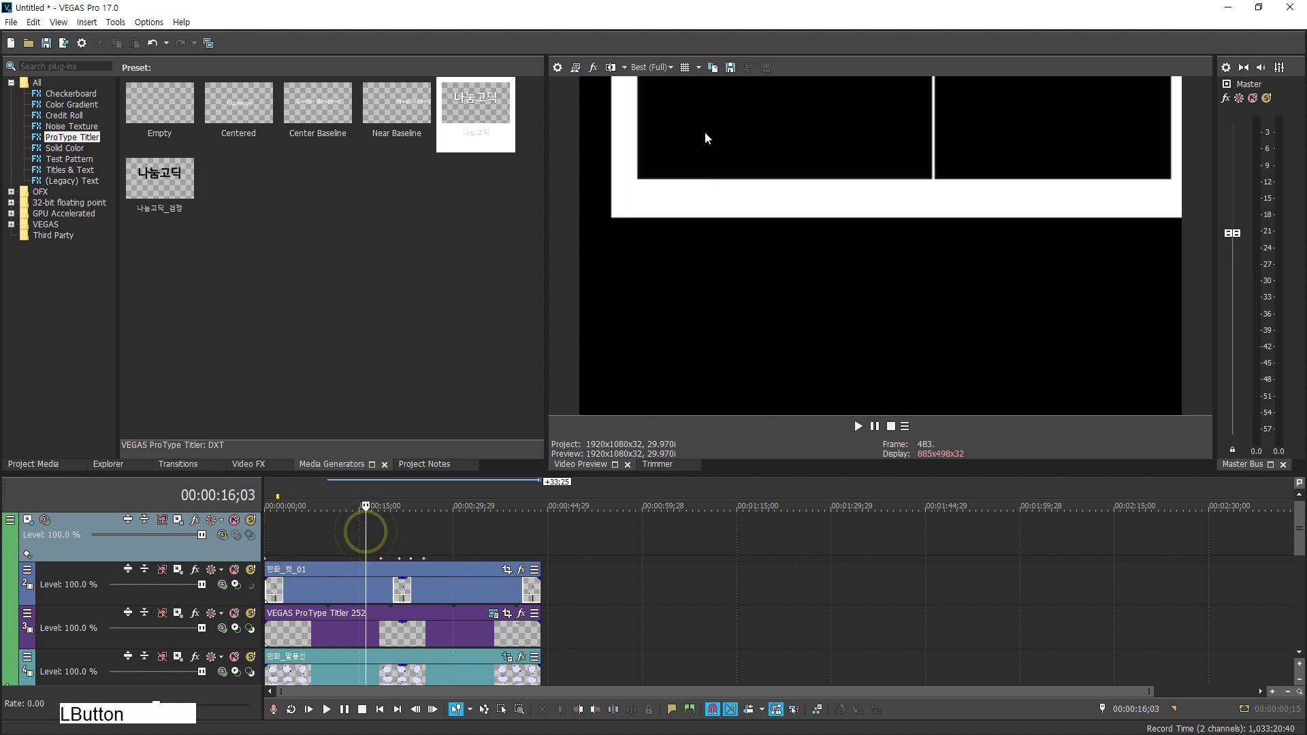
click(654, 68)
mouse_move(663, 102)
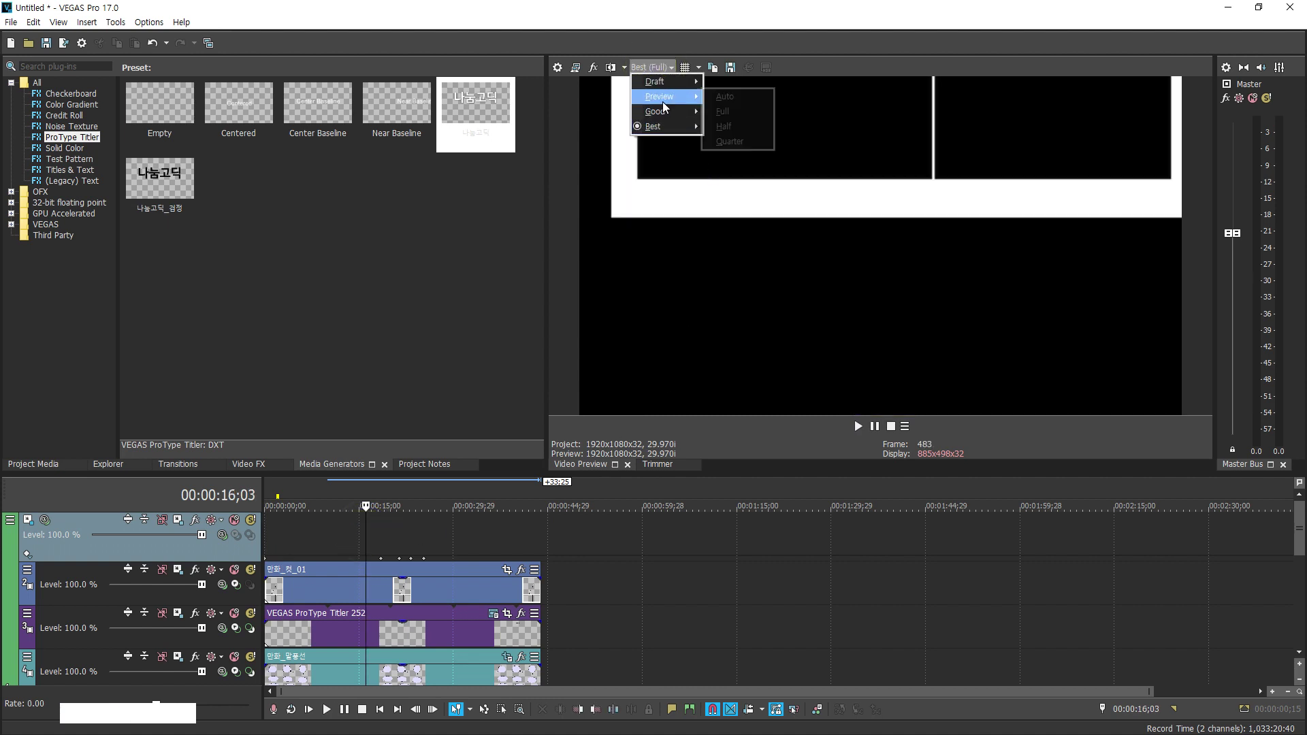
click(721, 97)
key(space)
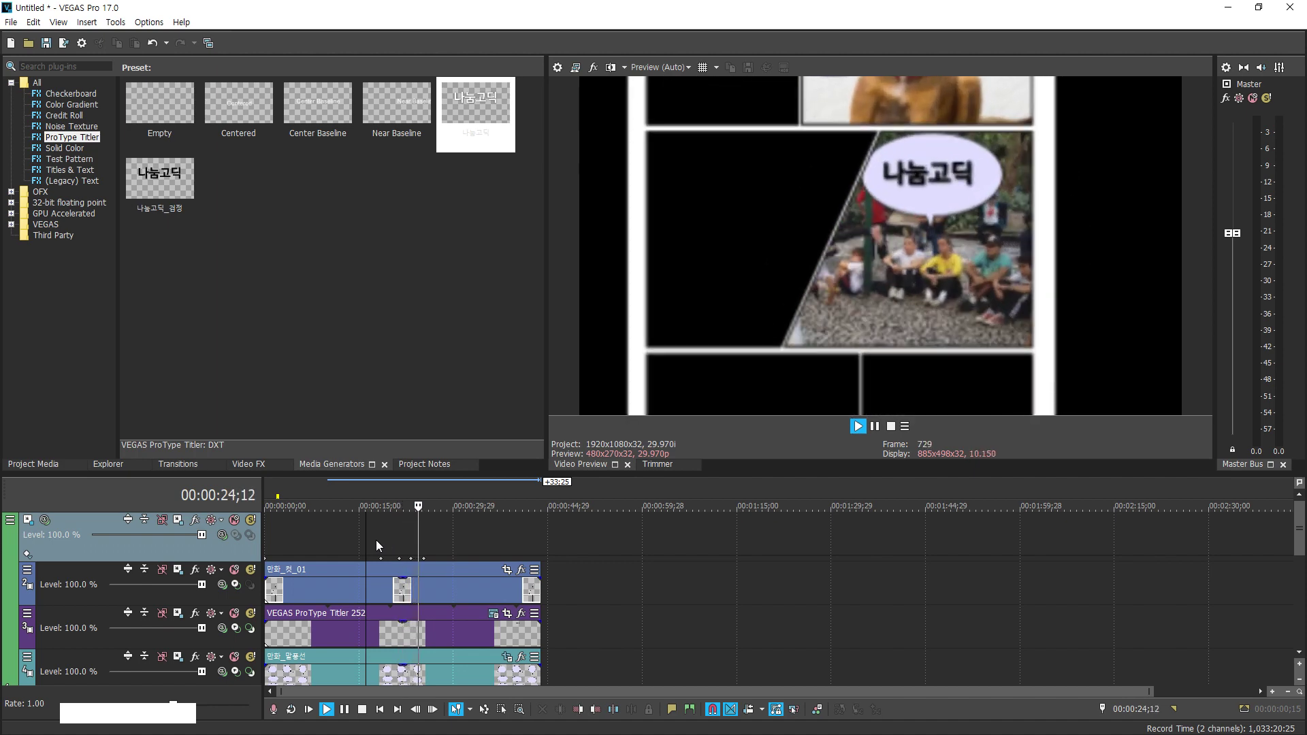
key(space)
Split the animal-1284307_1920 event at 00:00:04;27, once the puppy panel has scrolled into view
click(377, 542)
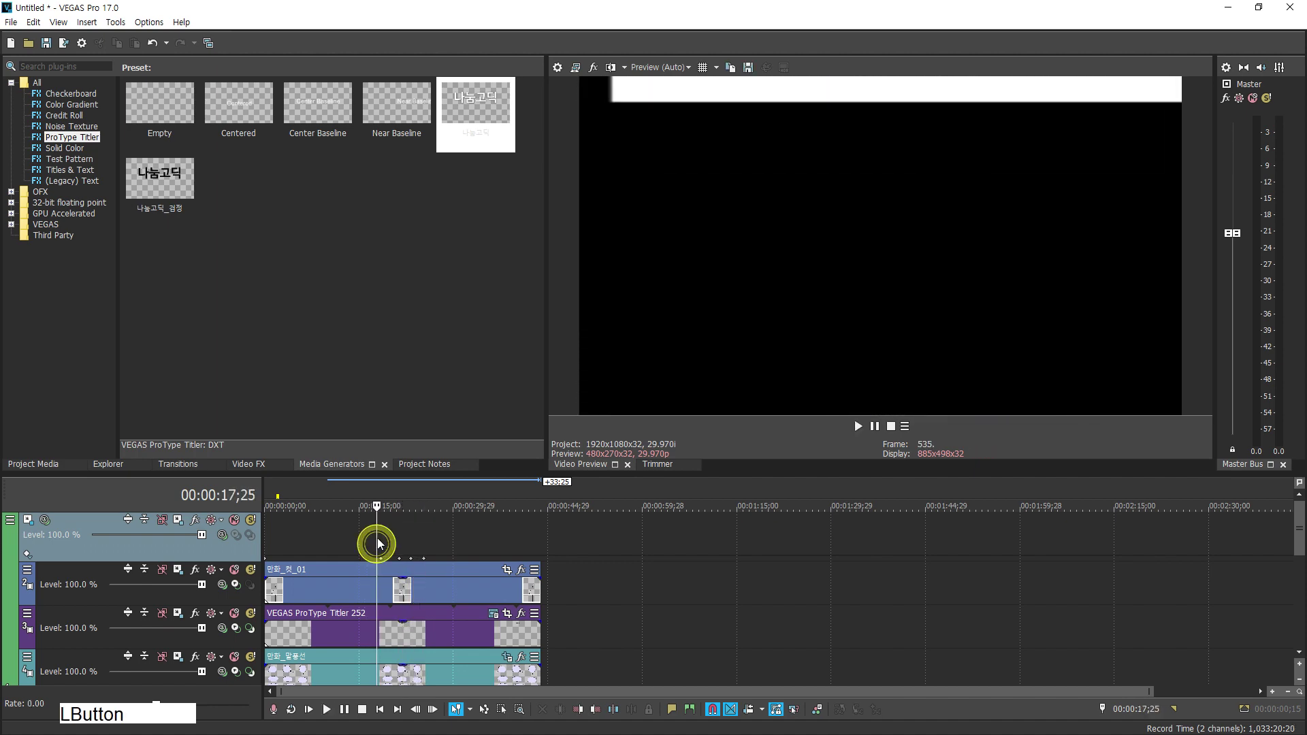
drag(377, 543, 297, 541)
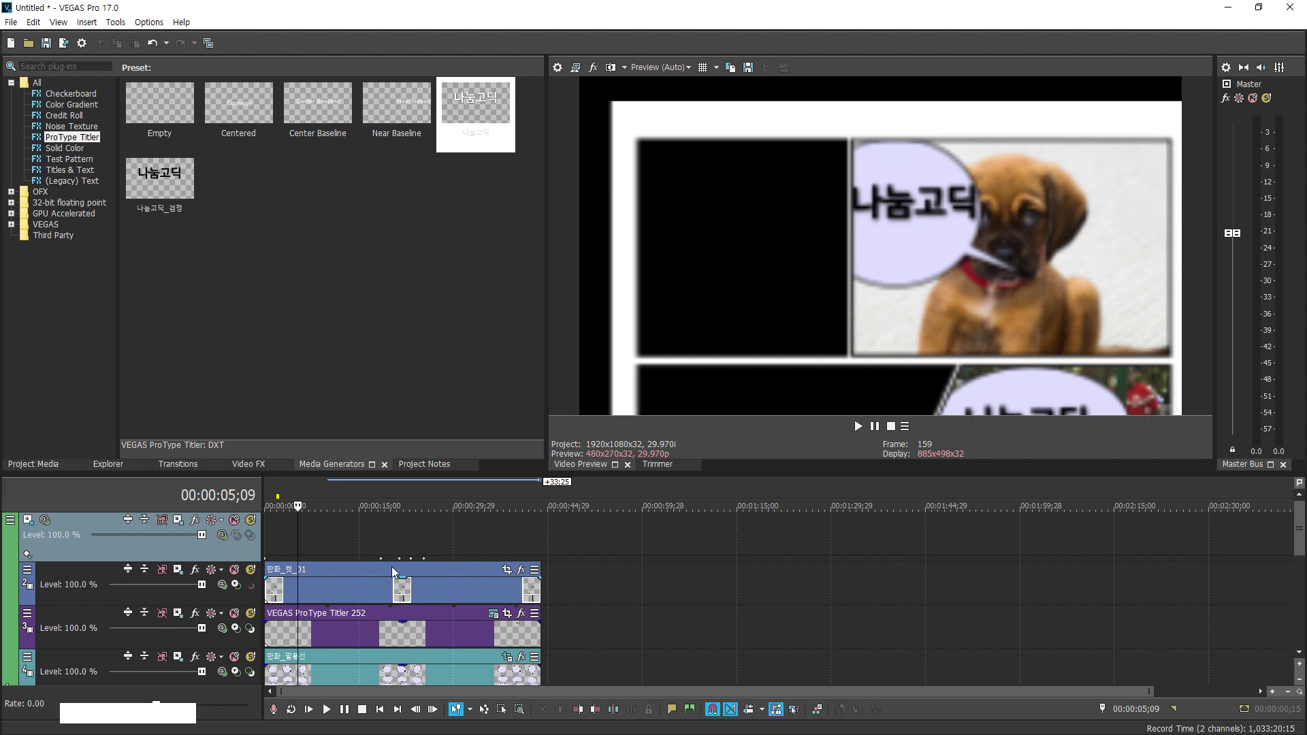
scroll(333, 594, up, 4)
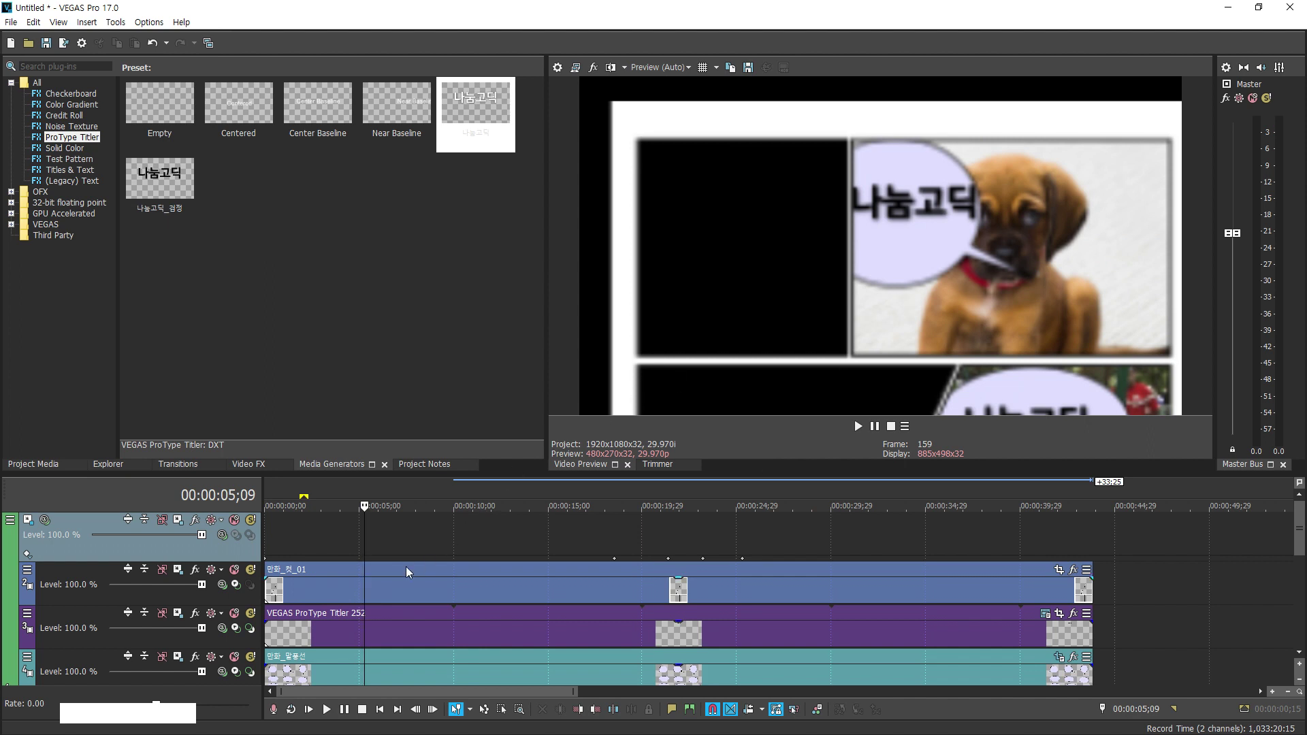
drag(365, 581, 357, 585)
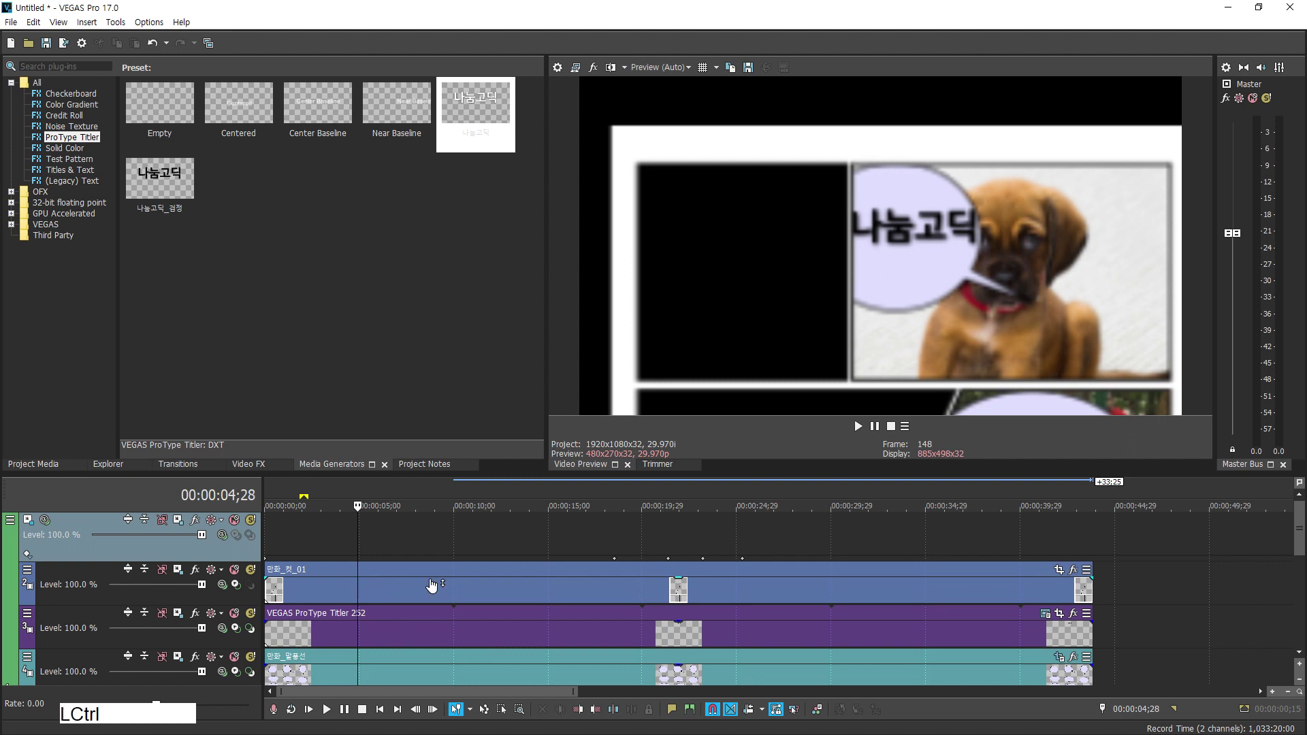
scroll(431, 585, down, 2)
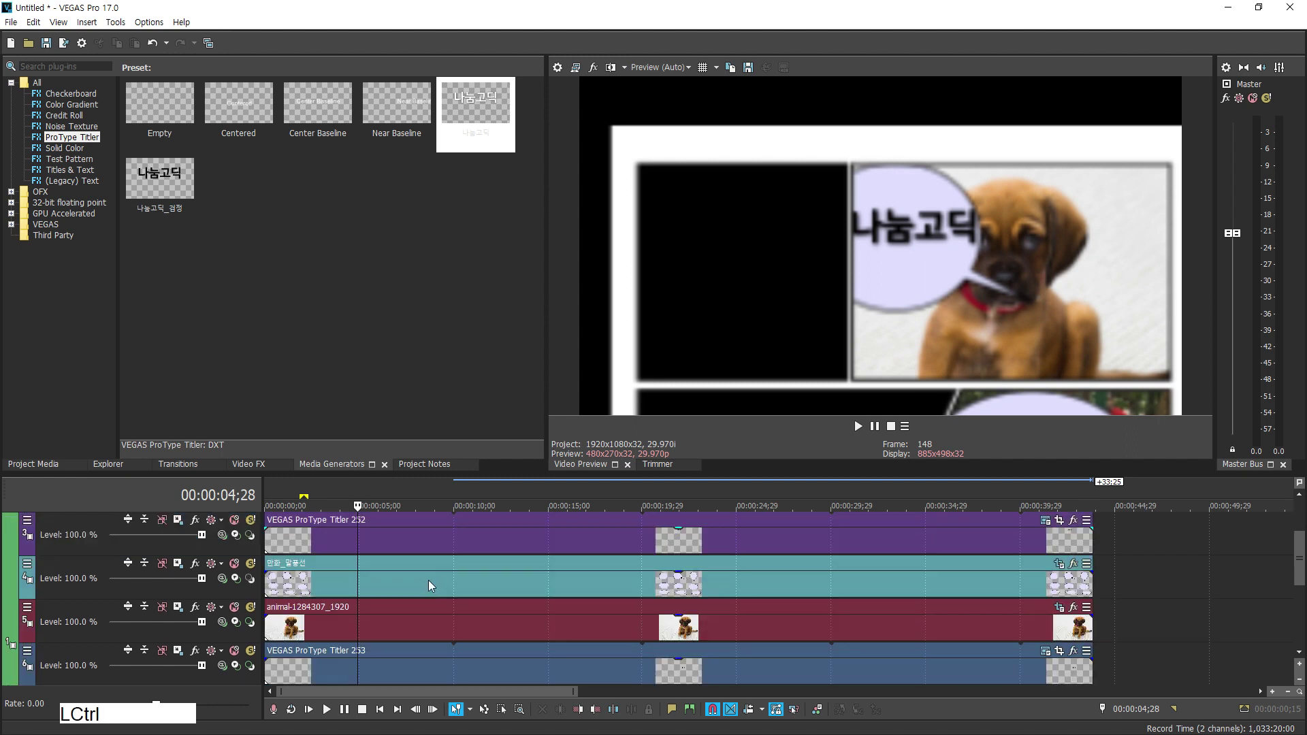
click(356, 622)
key(s)
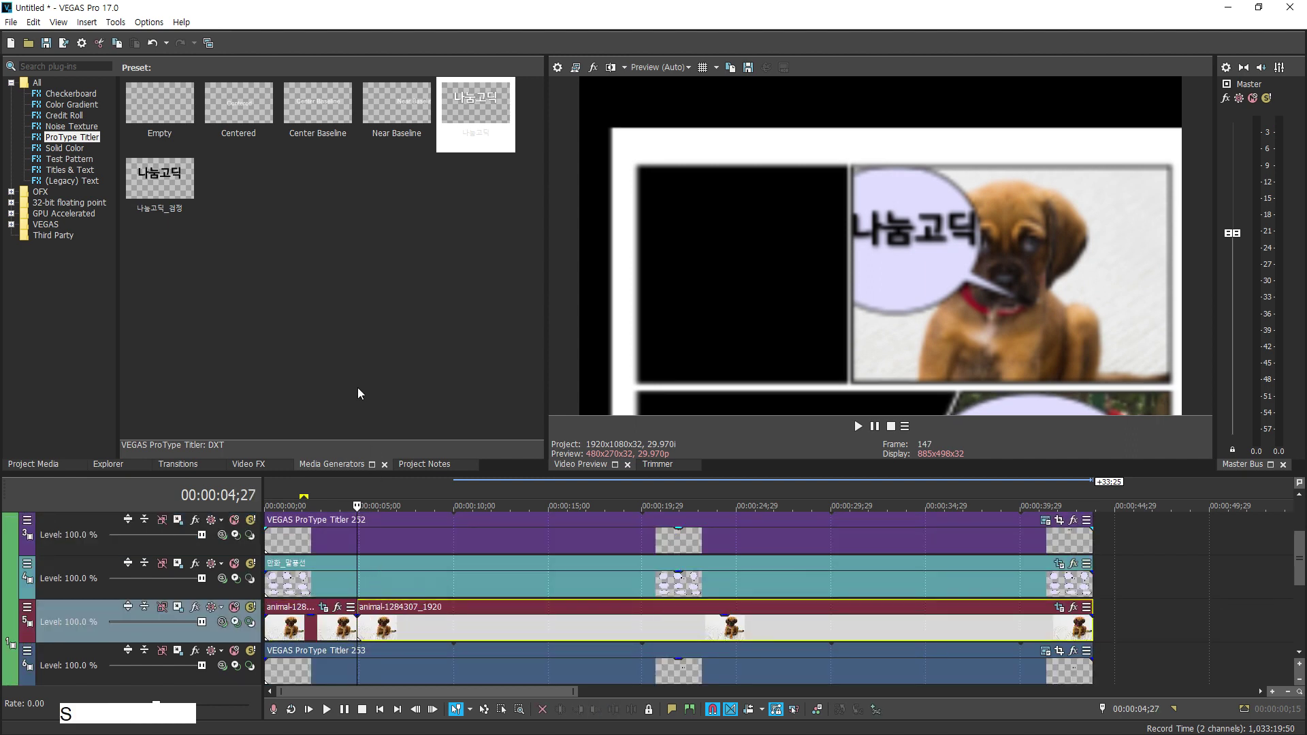
Apply the default Black and White effect to the first animal-1284307_1920 segment and check it in the preview
click(245, 463)
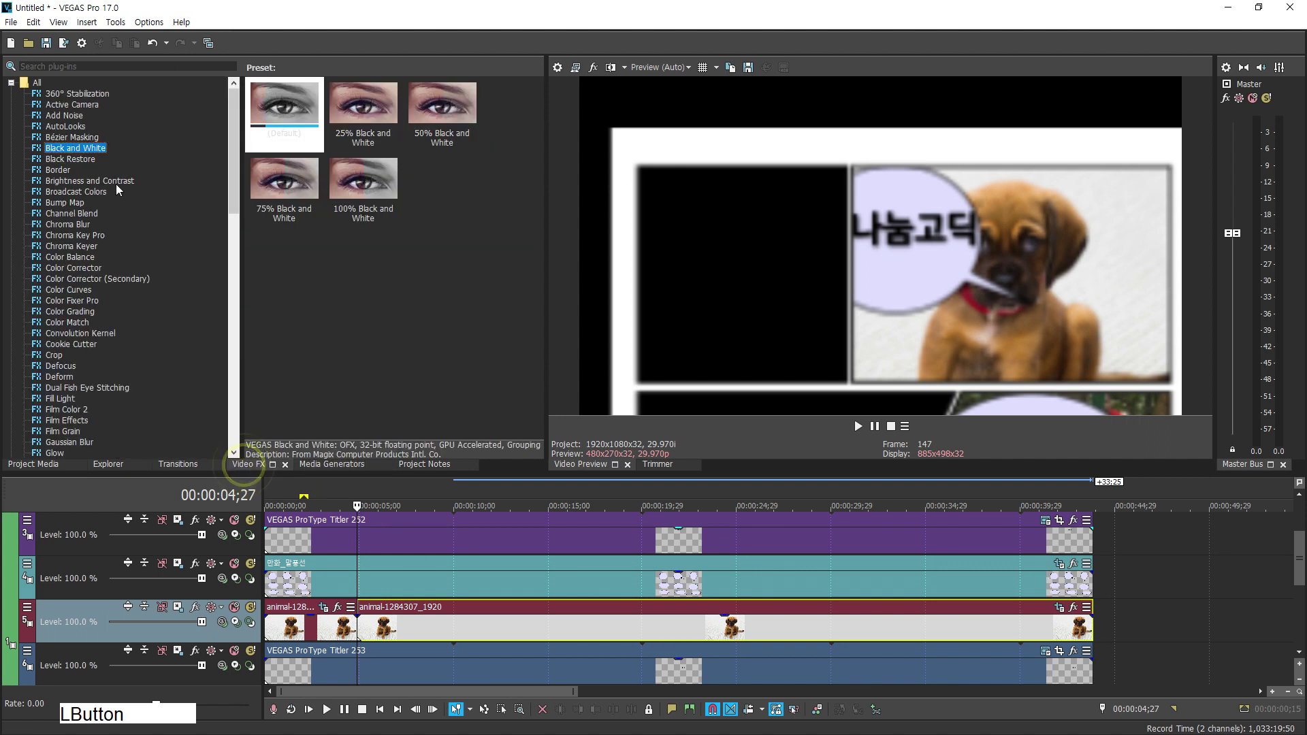
click(81, 148)
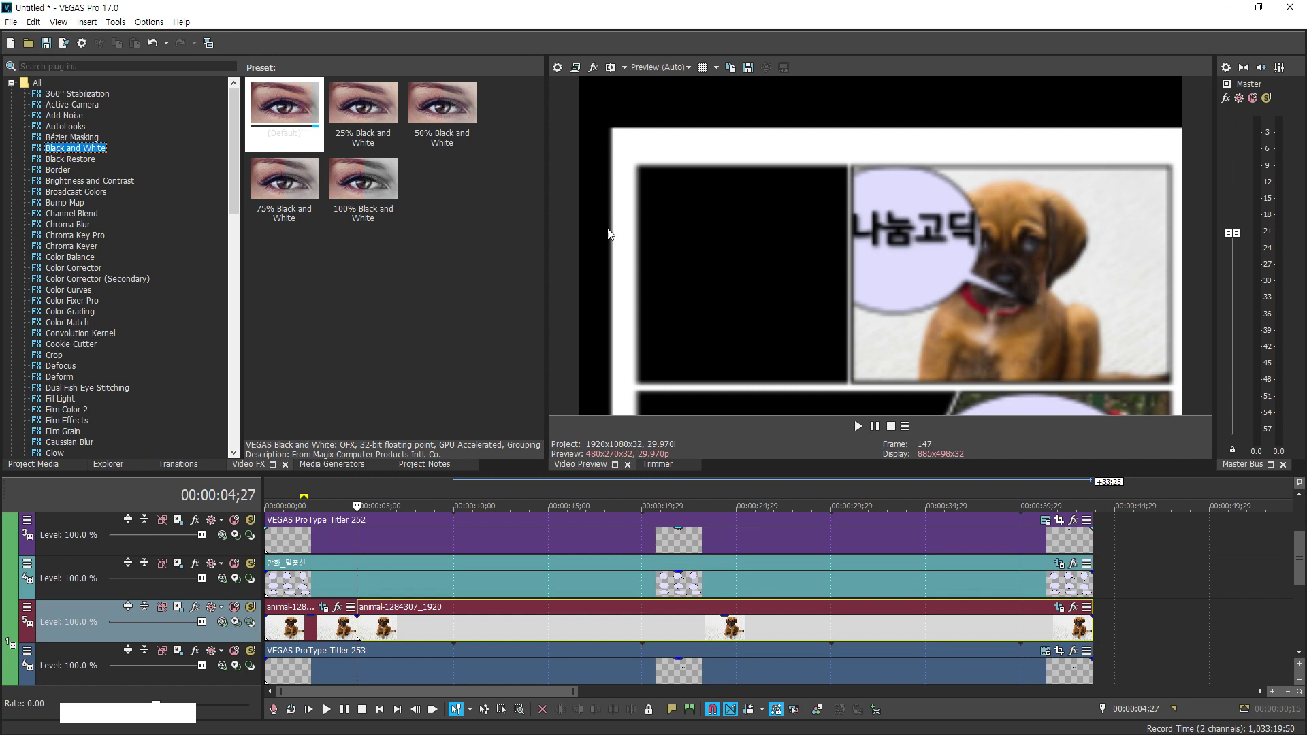
drag(284, 109, 320, 627)
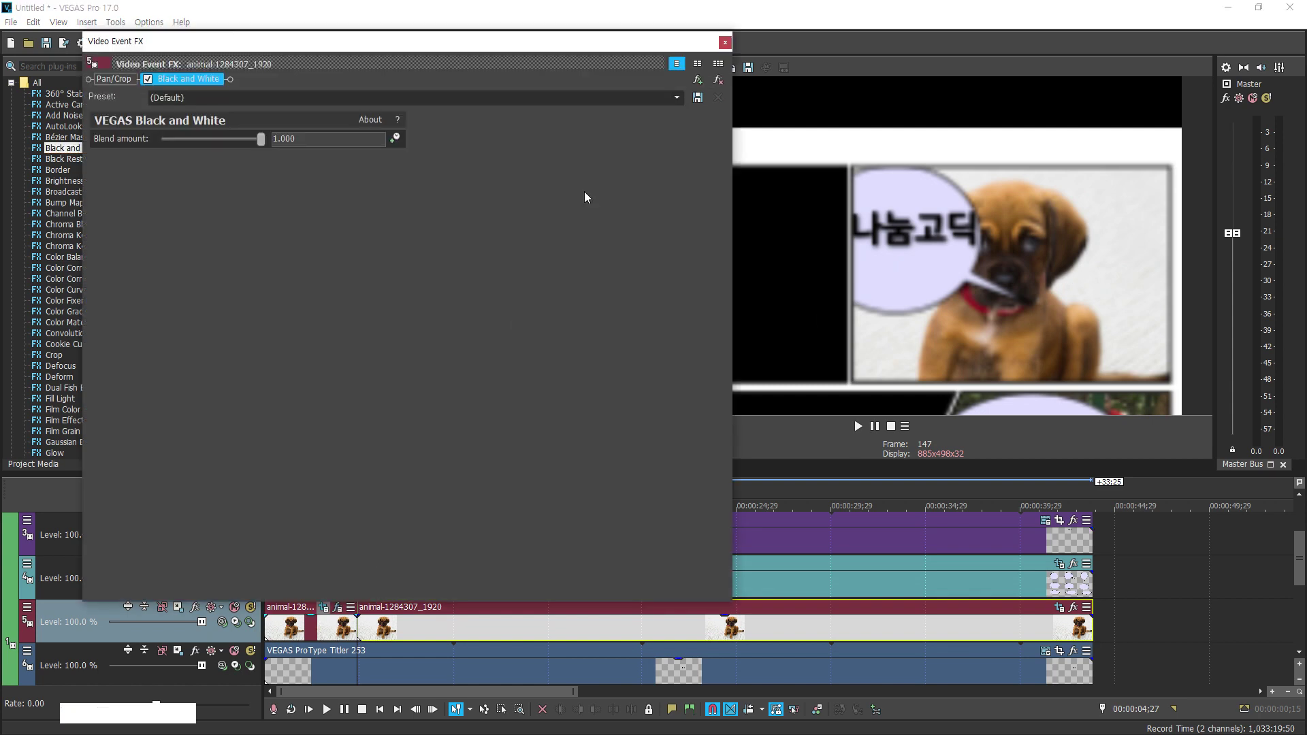
click(725, 43)
click(311, 621)
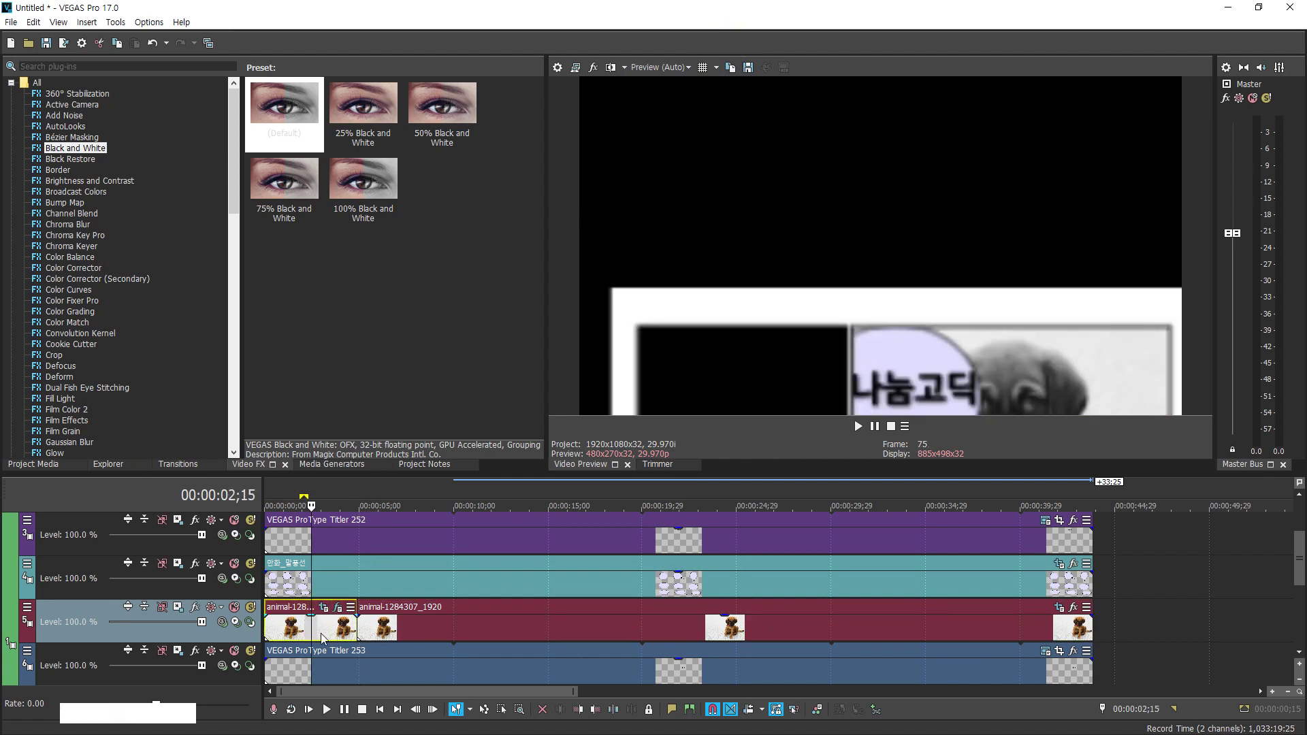
drag(312, 631, 348, 629)
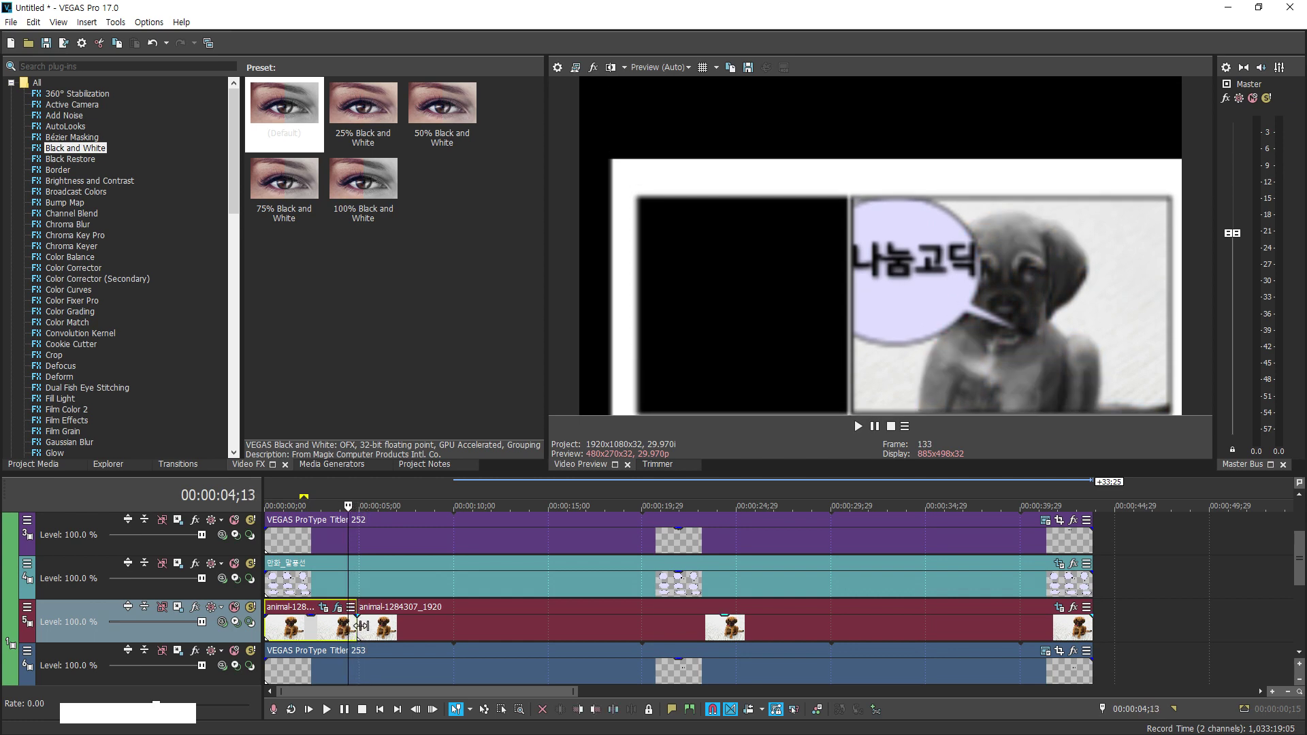
Extend the start of the second animal-1284307_1920 segment over the first to create a 1:00 crossfade
click(358, 625)
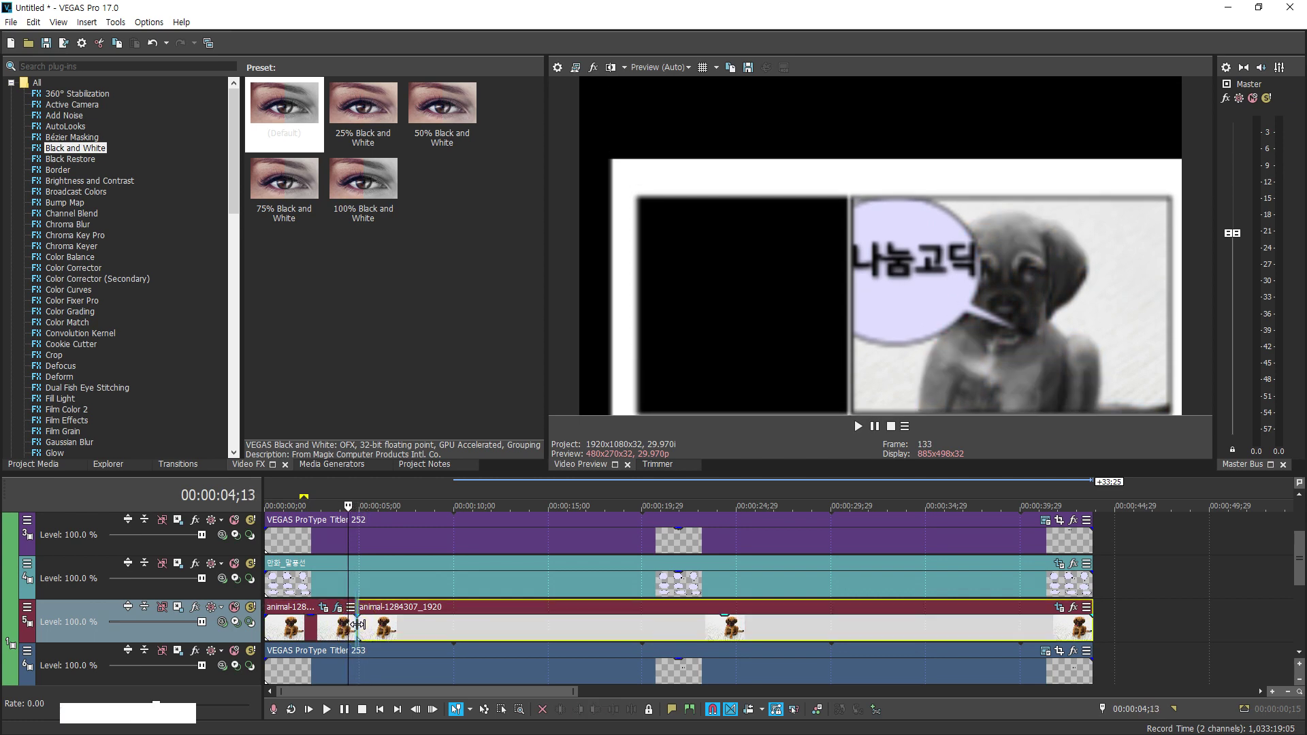
drag(356, 624, 346, 624)
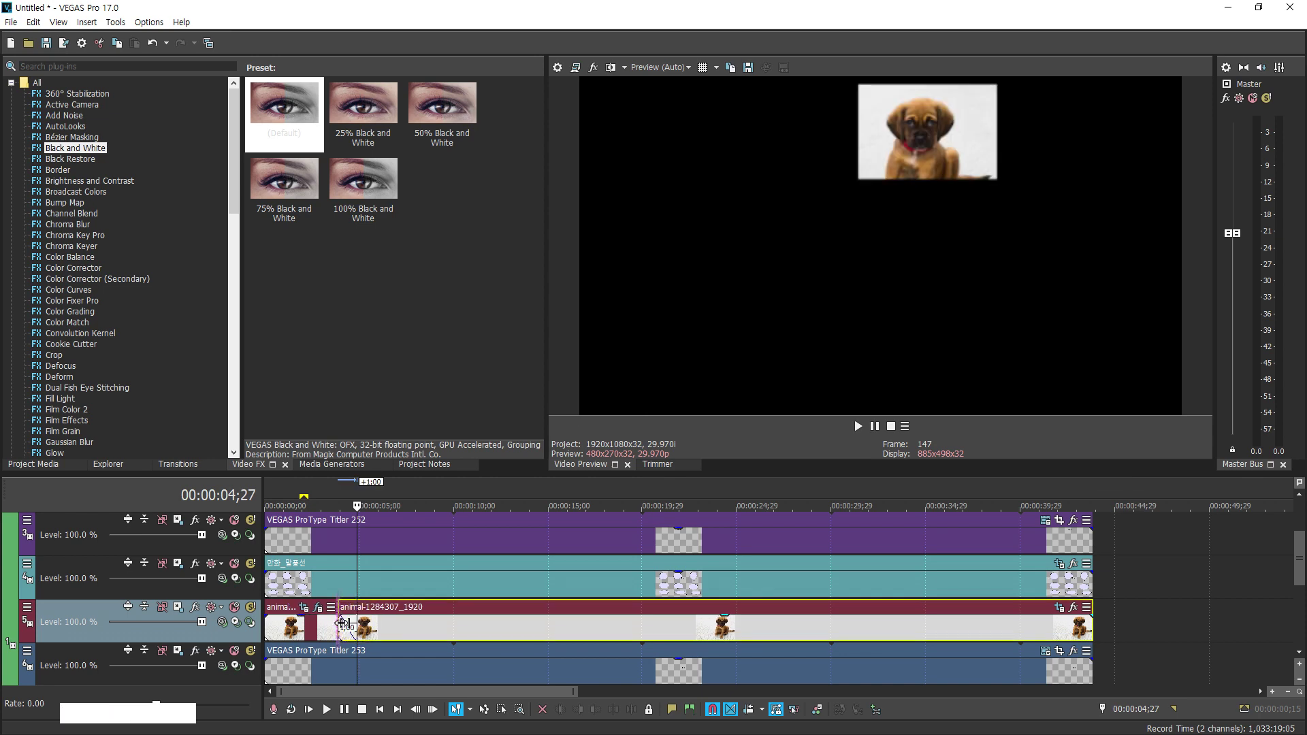
click(343, 624)
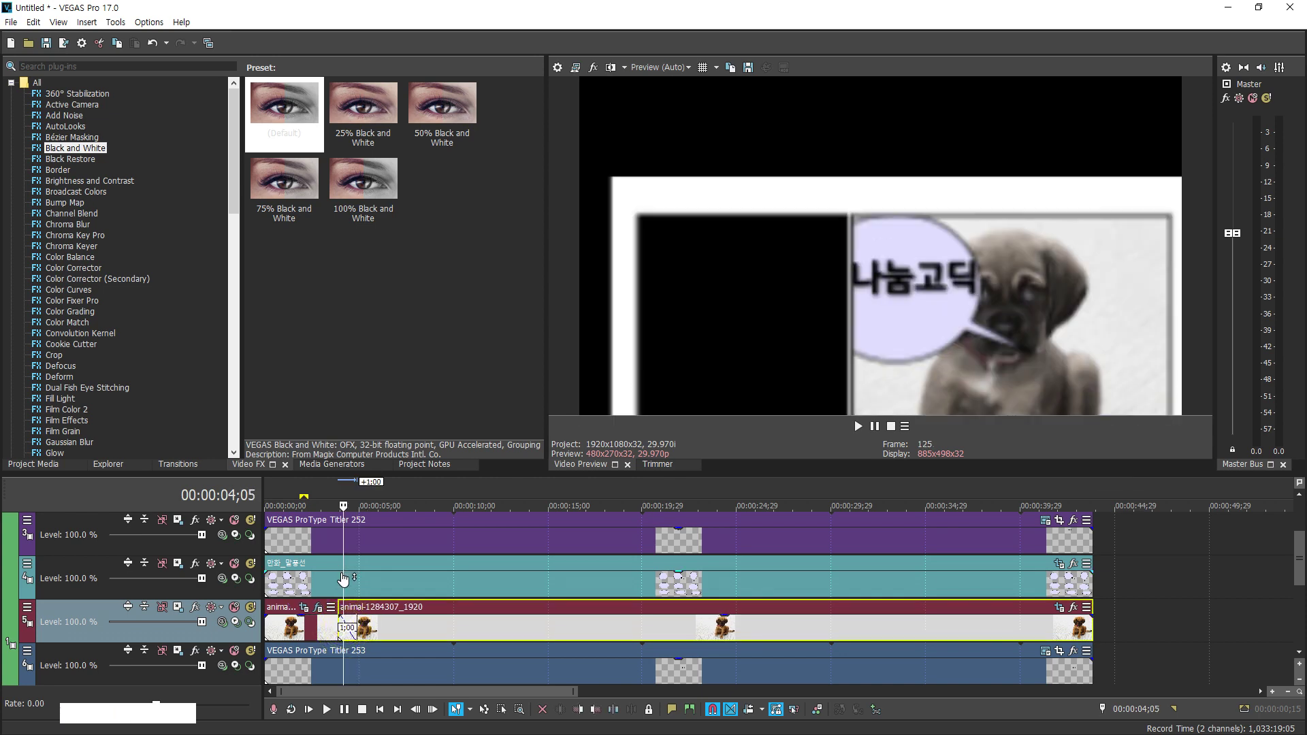
Move VEGAS ProType Titler 252 and its 만화_말풍선 balloon to start at 00:00:04;27, and play the result
mouse_move(344, 581)
mouse_down()
mouse_move(355, 587)
mouse_move(331, 587)
mouse_move(359, 594)
mouse_up()
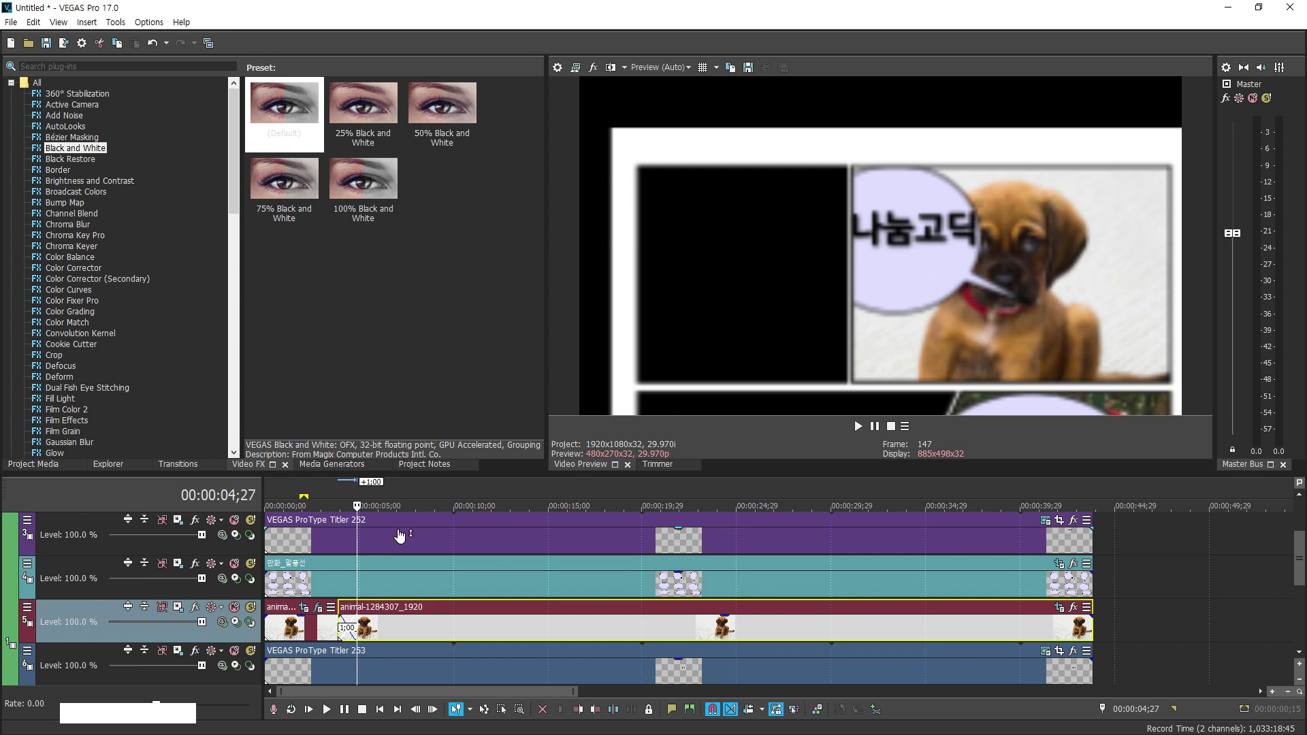
drag(382, 536, 475, 533)
drag(431, 578, 525, 576)
key(space)
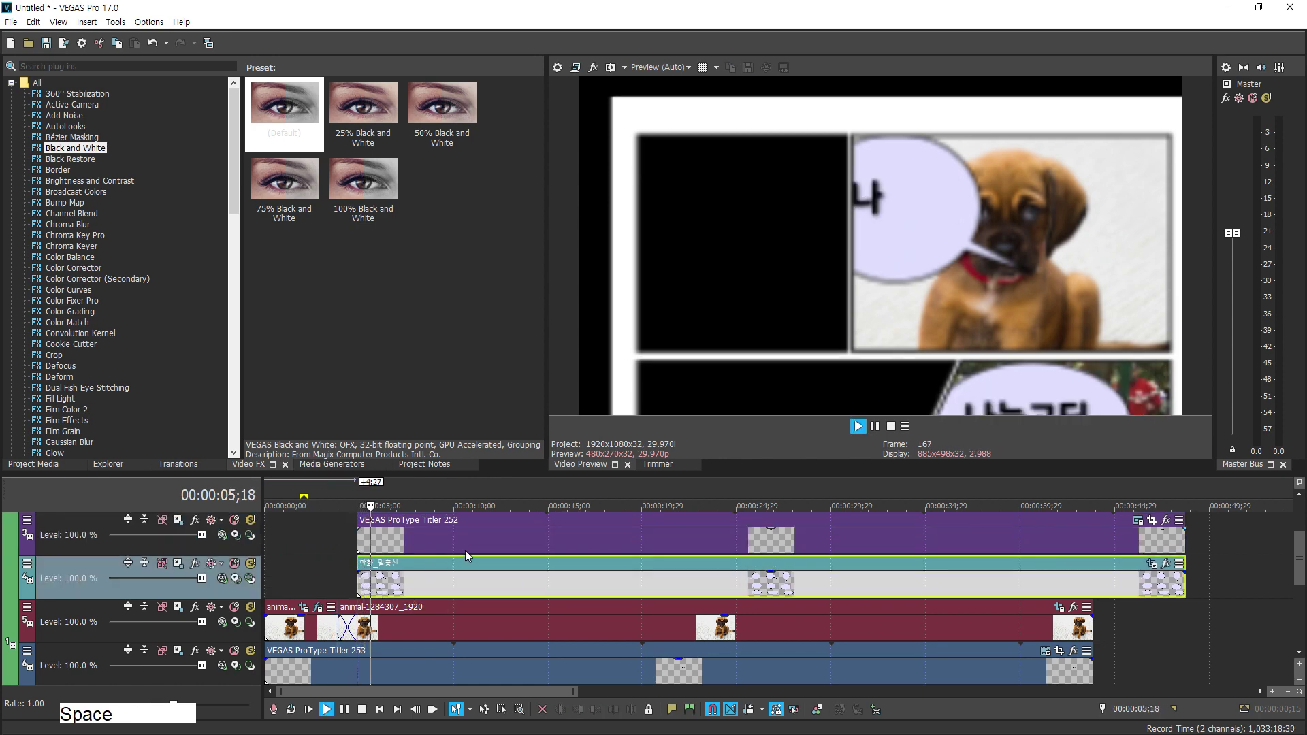
key(space)
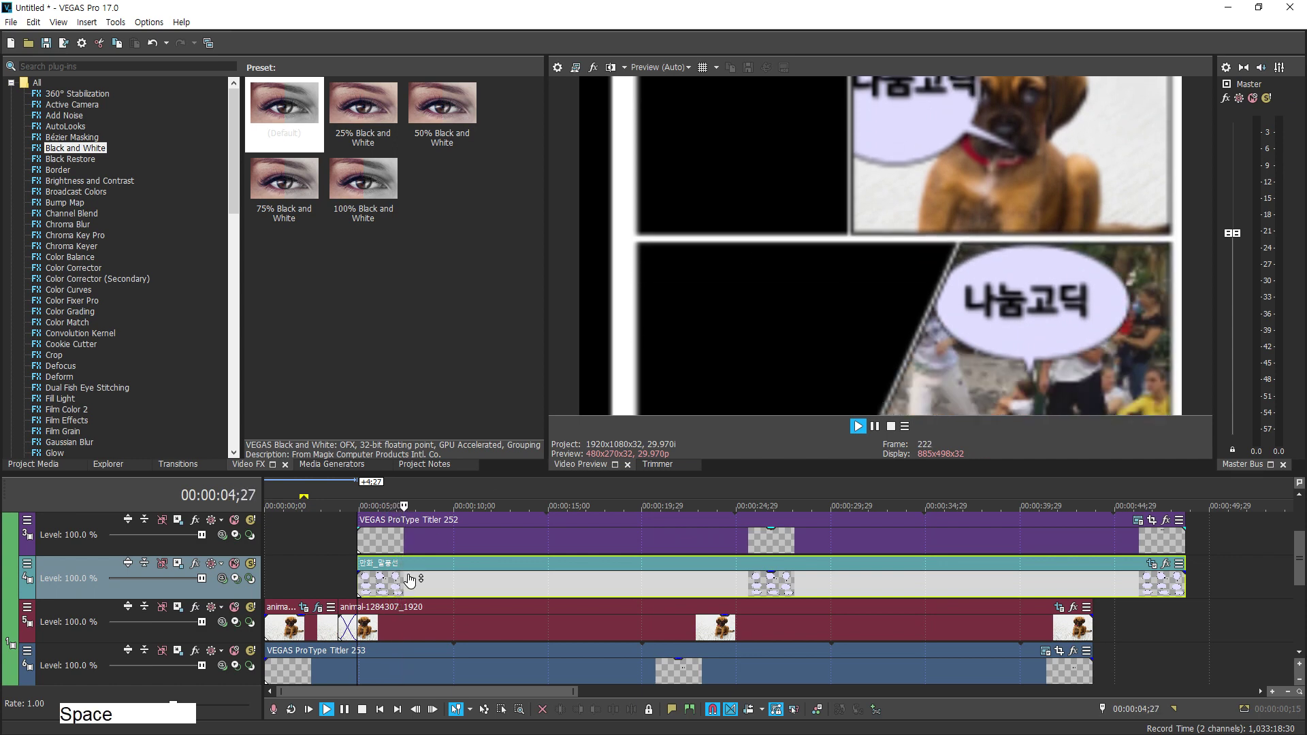
Split the Capoeira - 2089 event at 00:00:07;04, where the second panel is in view
click(376, 597)
scroll(439, 566, down, 3)
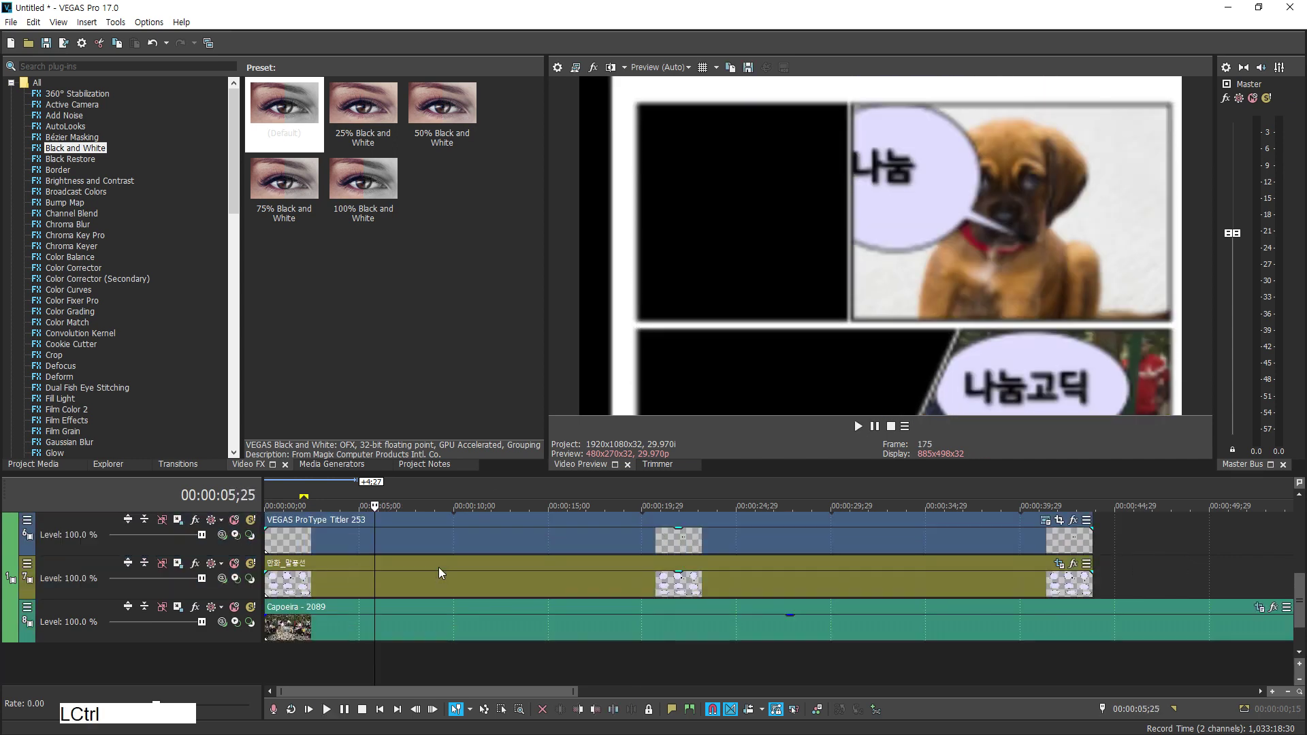
scroll(419, 598, up, 2)
scroll(419, 598, down, 2)
scroll(419, 598, up, 1)
scroll(419, 598, down, 1)
drag(375, 658, 401, 659)
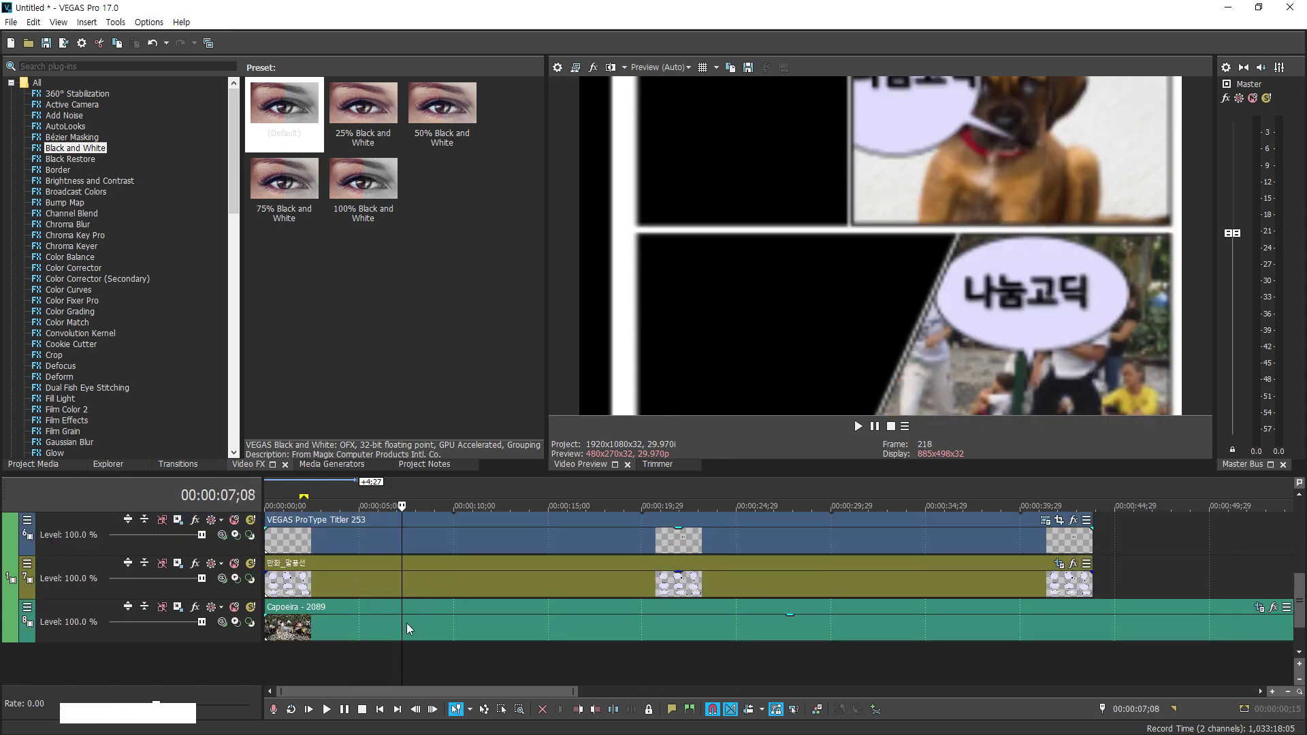
click(399, 627)
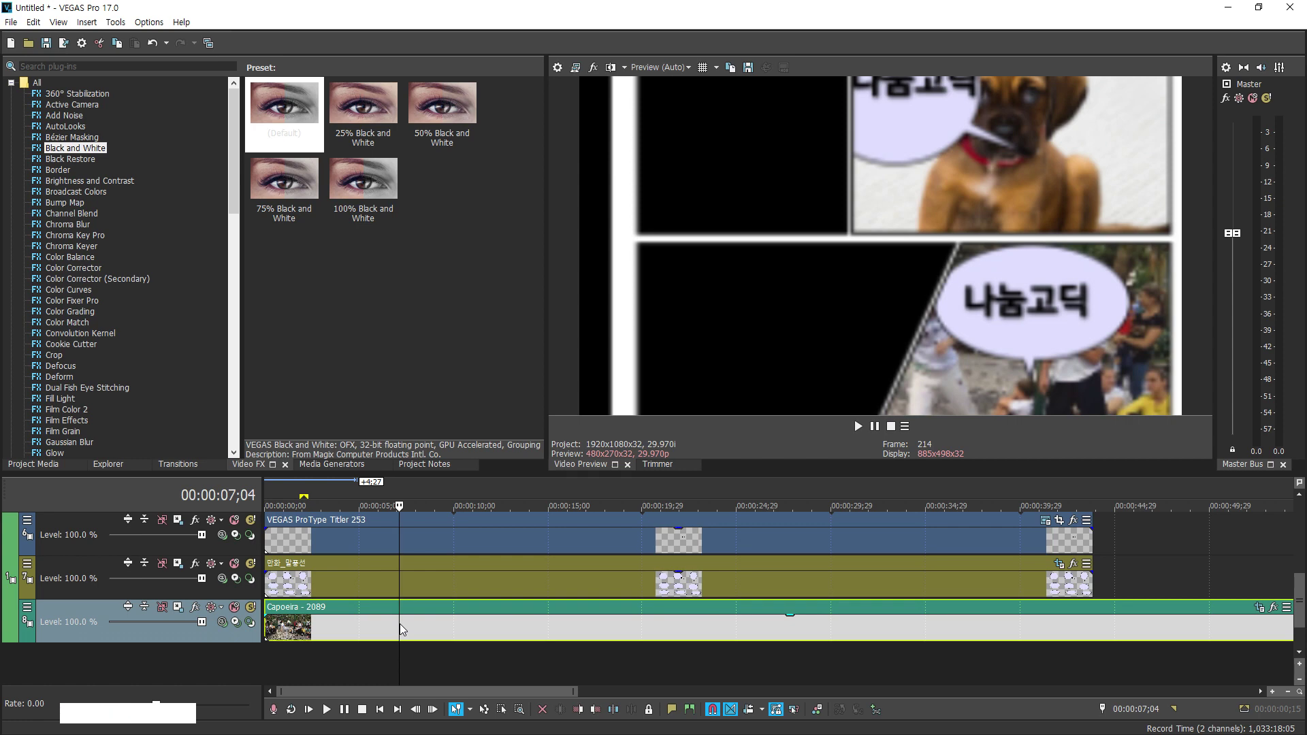
key(s)
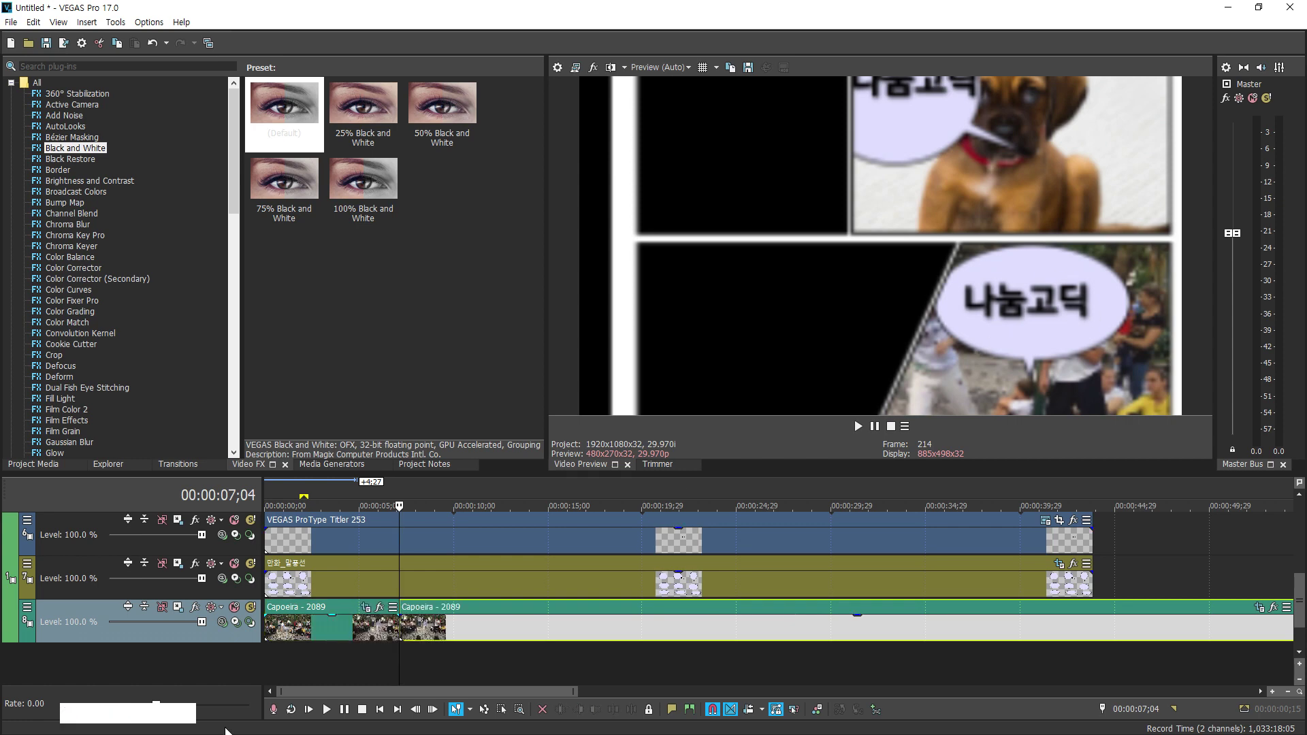
Freeze the first Capoeira - 2089 segment on its opening frame with a Freeze Frame at Cursor envelope
click(297, 634)
drag(297, 591, 266, 593)
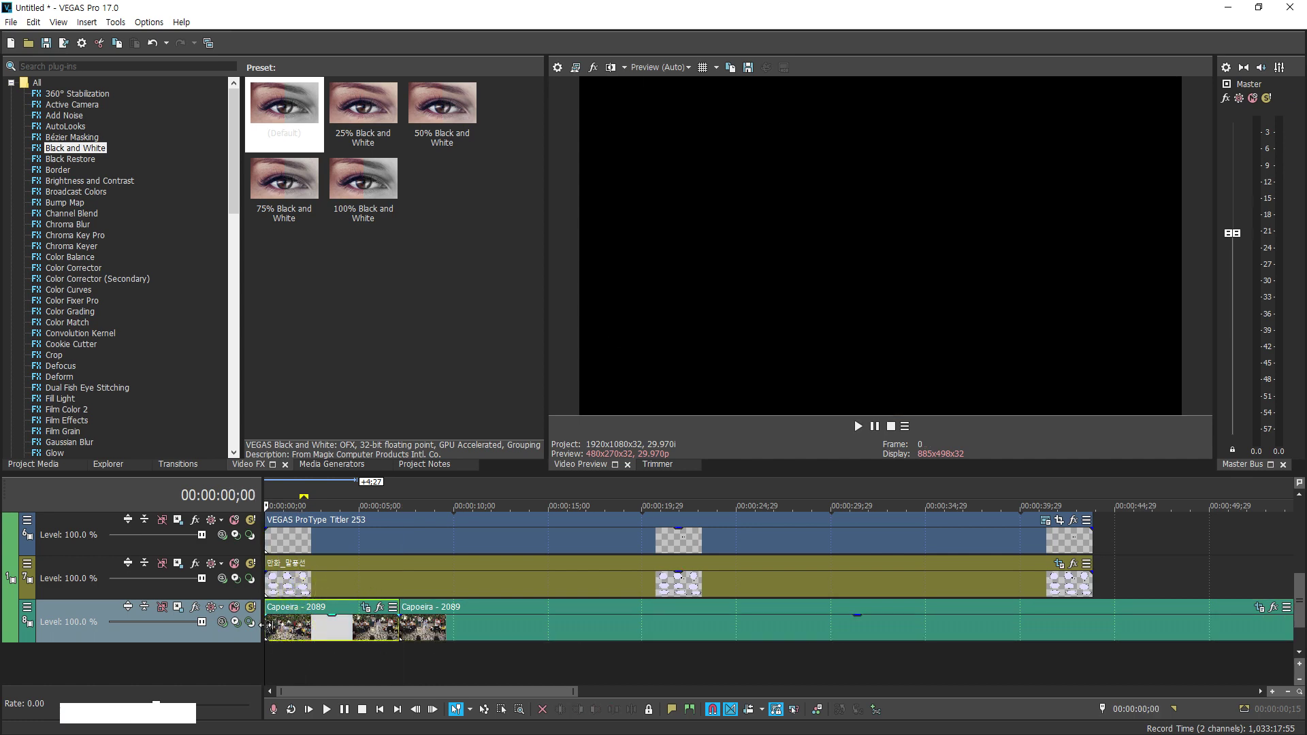
right_click(264, 625)
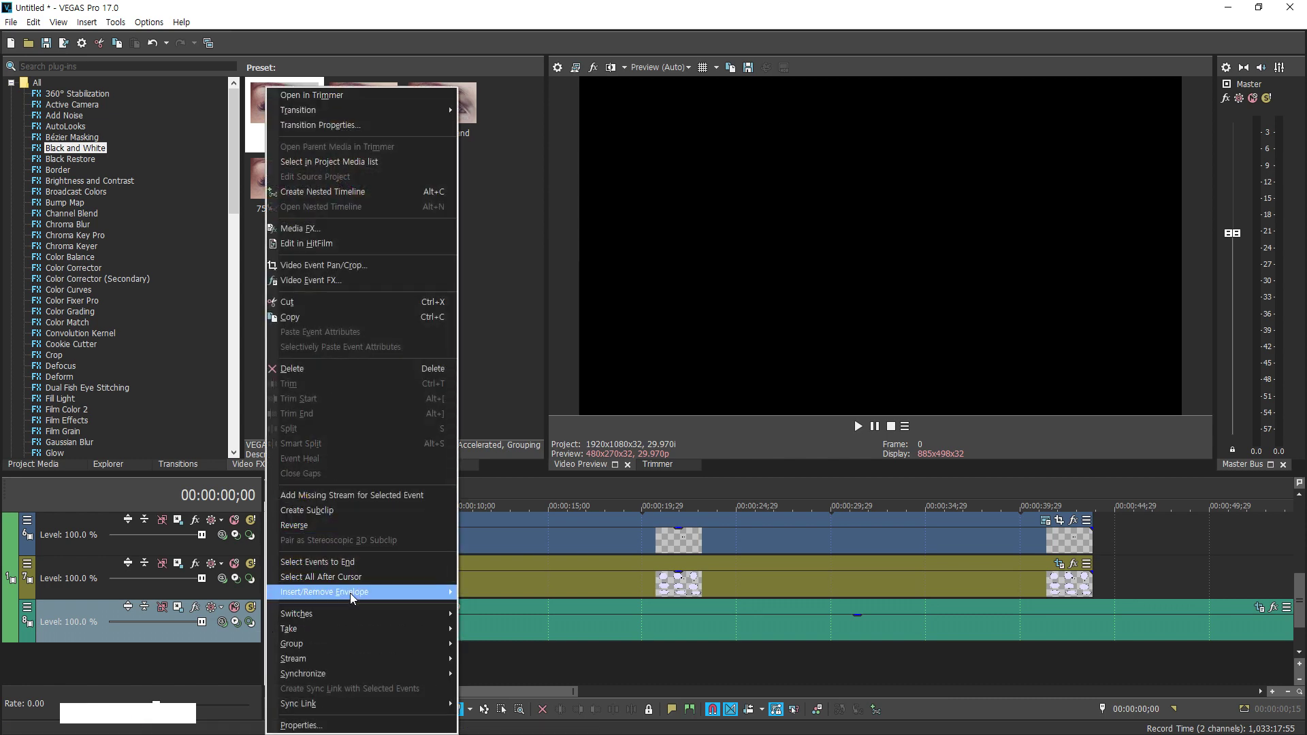
mouse_move(307, 594)
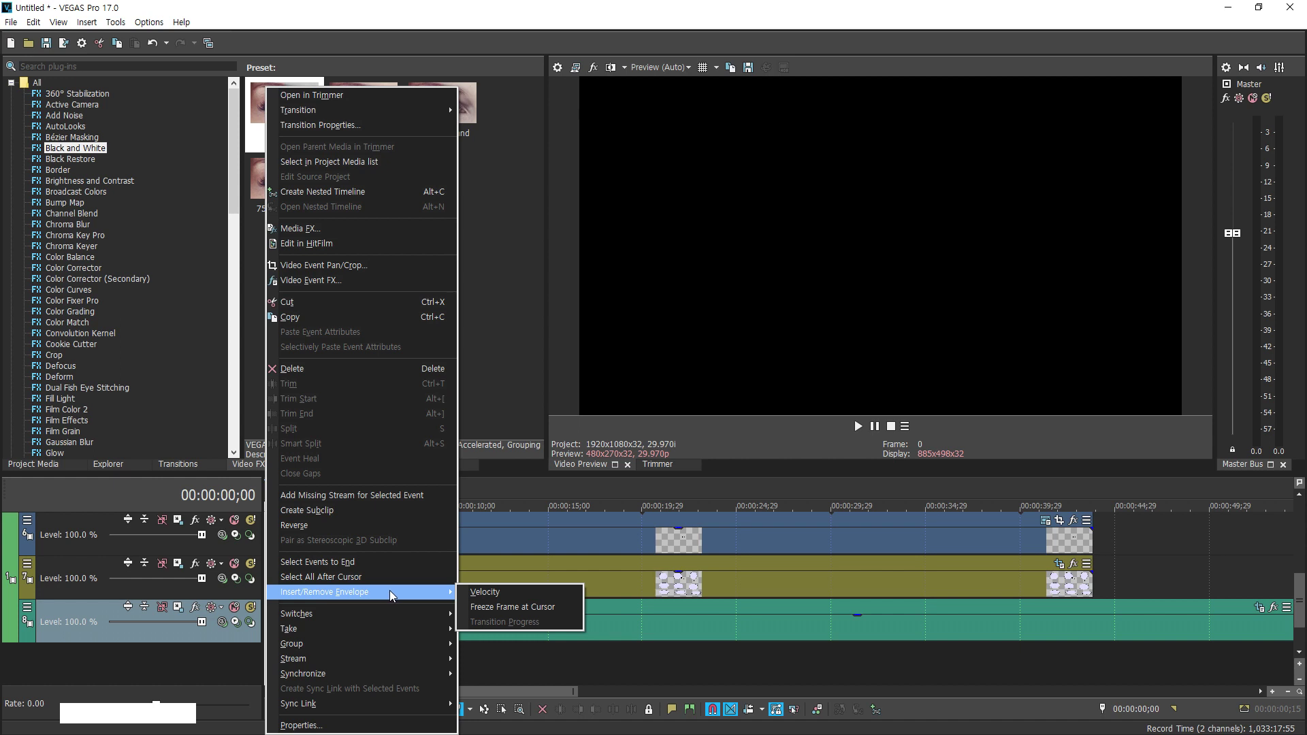
click(509, 610)
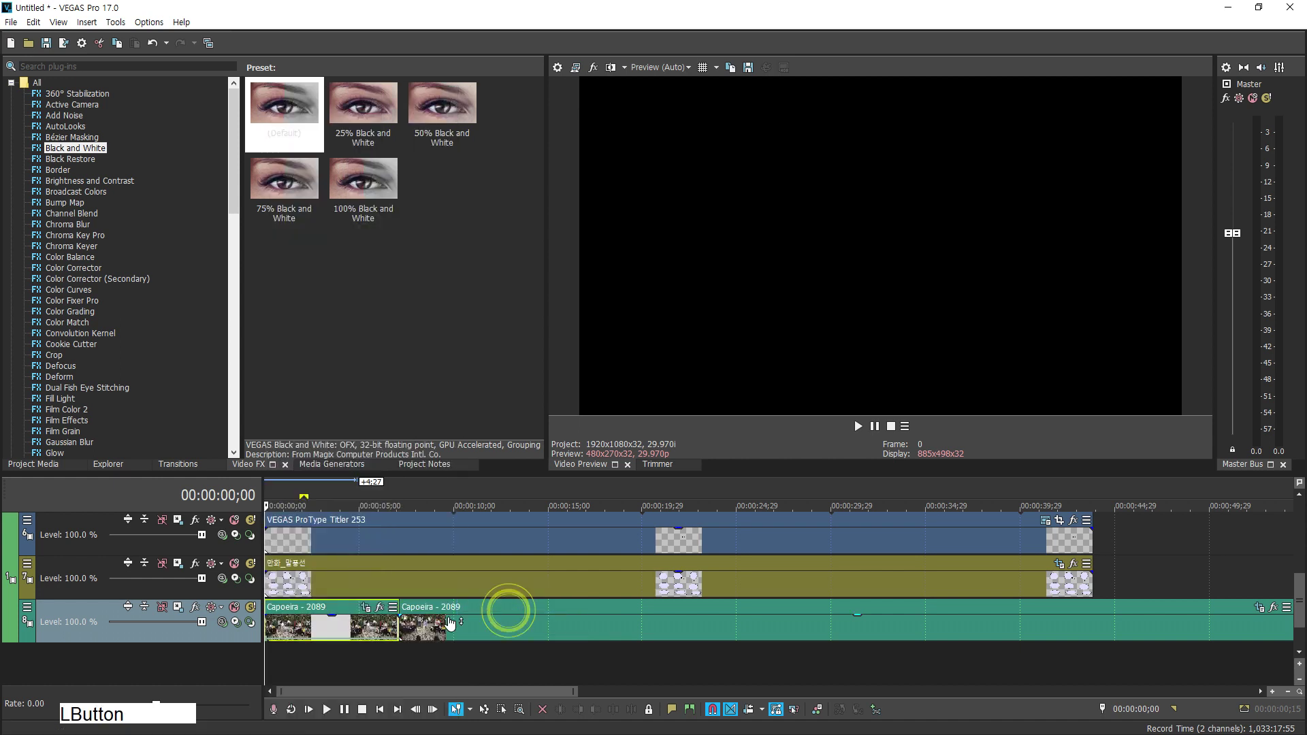
Check the frozen Capoeira - 2089 segment in the preview, stepping frame by frame past the split to 00:00:07;05
click(292, 667)
drag(292, 664, 381, 660)
key(alt)
key(alt+Right)
key(alt+Right)
key(alt+Right)
key(alt+Right)
key(alt+Right)
key(alt+Right)
key(alt+Right)
key(alt+Right)
key(alt+Right)
key(alt+Right)
key(alt+Right)
key(alt+Right)
key(alt+Right)
key(alt+Right)
key(alt+Right)
key(alt+Right)
key(alt+Right)
key(alt+Right)
key(alt+Right)
key(alt+Right)
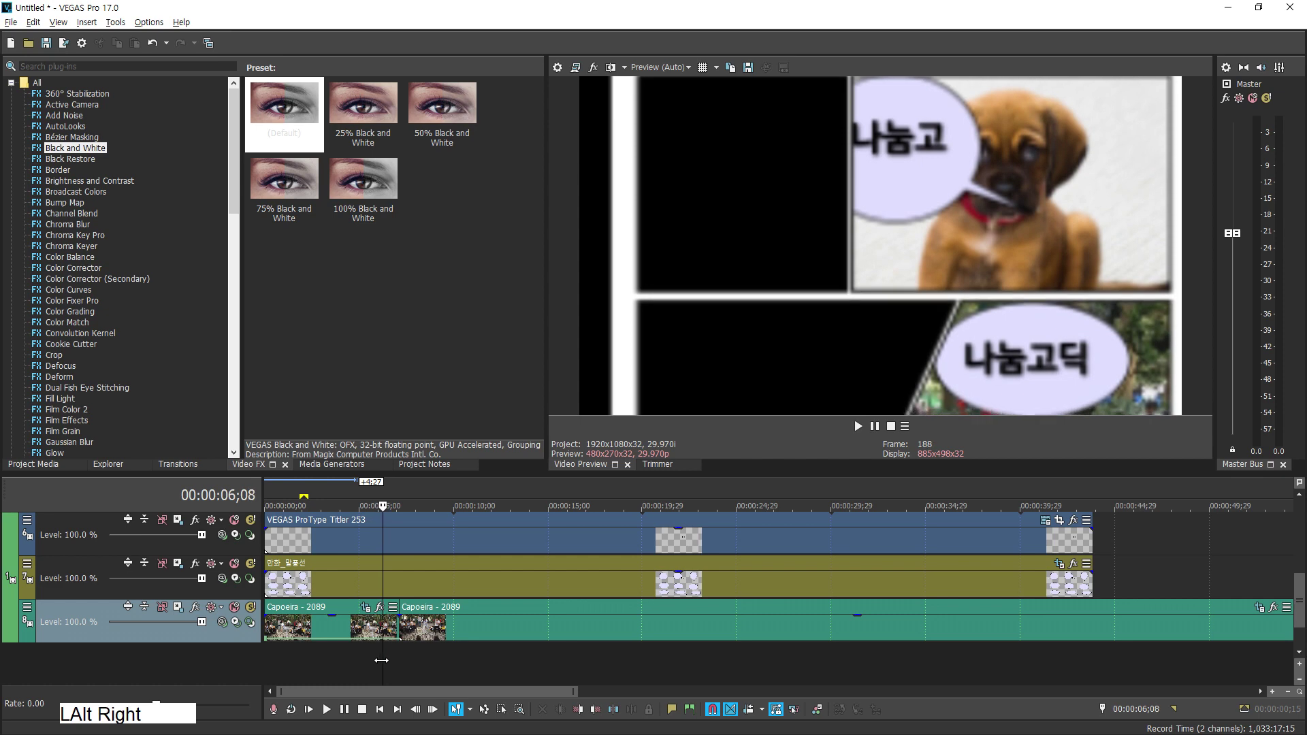
key(alt+Right)
key(alt+Right)
key(alt+Right)
key(alt+Right)
key(alt+Right)
key(alt+Right)
key(alt+Right)
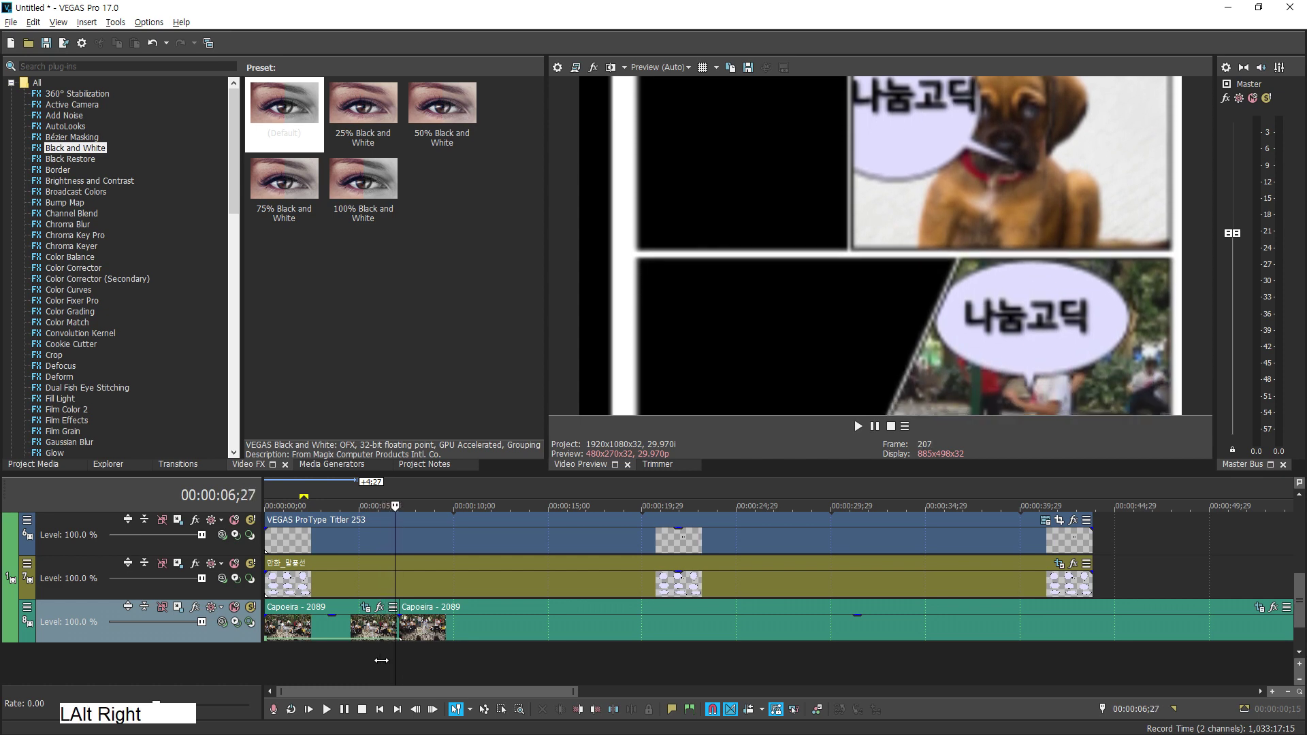
key(alt+Right)
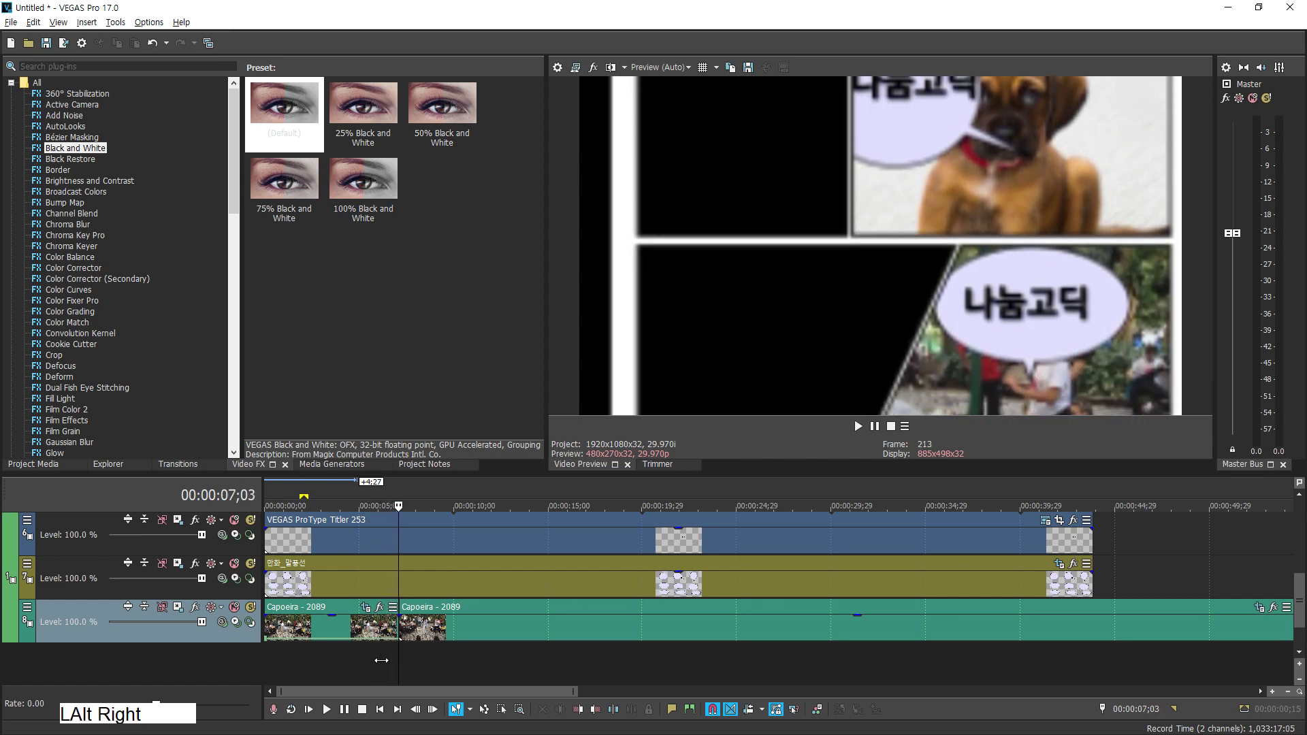
key(alt+Right)
key(alt+Right)
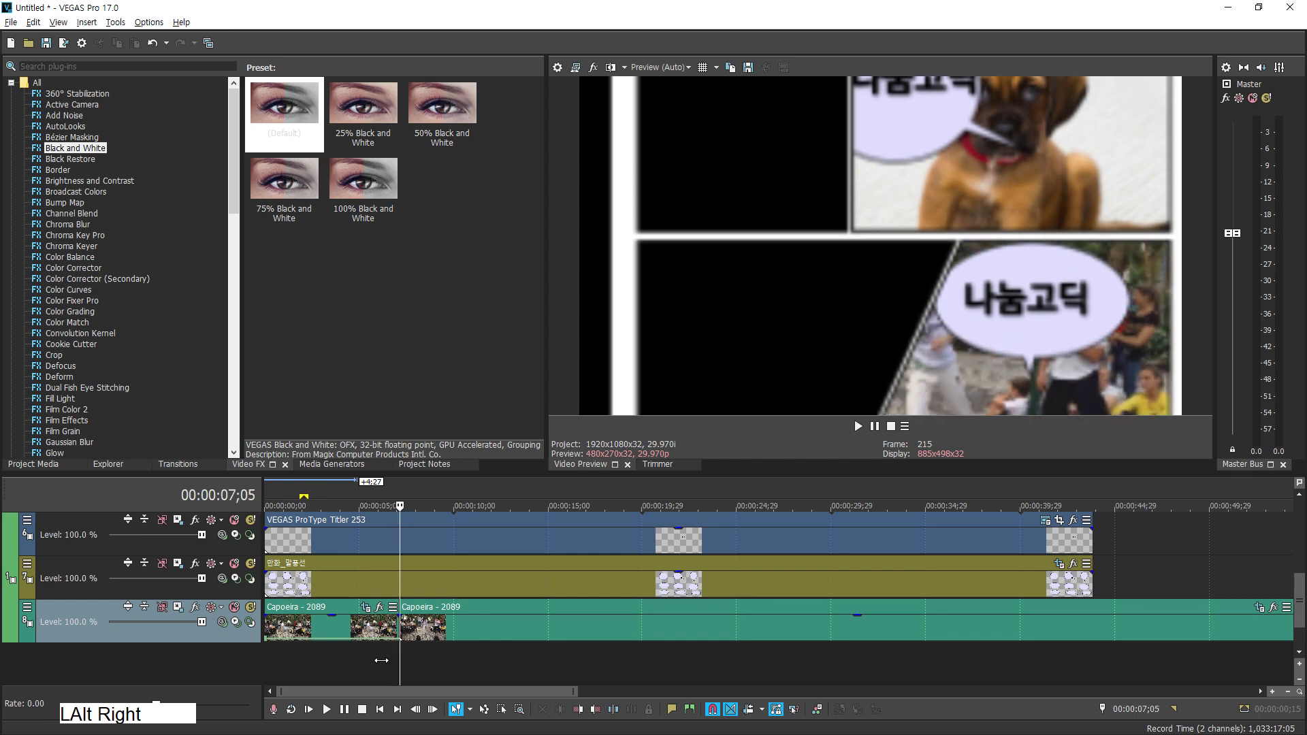
Overlap the two Capoeira - 2089 segments by extending the first one to 00:00:08;04, creating a crossfade into the second
click(427, 627)
mouse_move(427, 628)
mouse_down()
mouse_move(557, 635)
mouse_move(402, 630)
mouse_up()
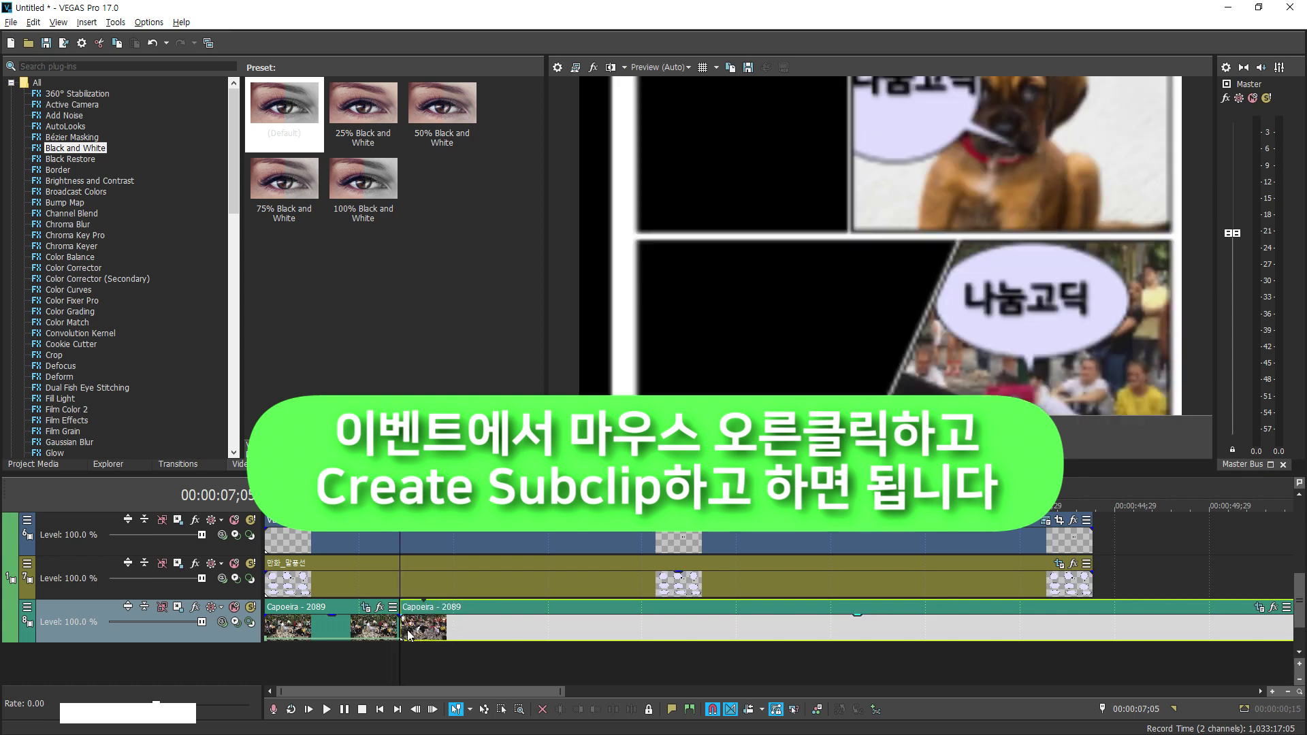
drag(421, 637, 400, 665)
scroll(443, 639, up, 3)
drag(657, 627, 656, 655)
mouse_move(635, 657)
mouse_down()
mouse_move(612, 658)
mouse_move(621, 631)
mouse_move(674, 630)
mouse_up()
drag(618, 677, 265, 658)
Move VEGAS ProType Titler 253 and its 만화_말풍선 balloon to start at 00:00:08;04, and check the crossfade around 00:00:07;20
drag(460, 575, 867, 585)
drag(607, 540, 1020, 542)
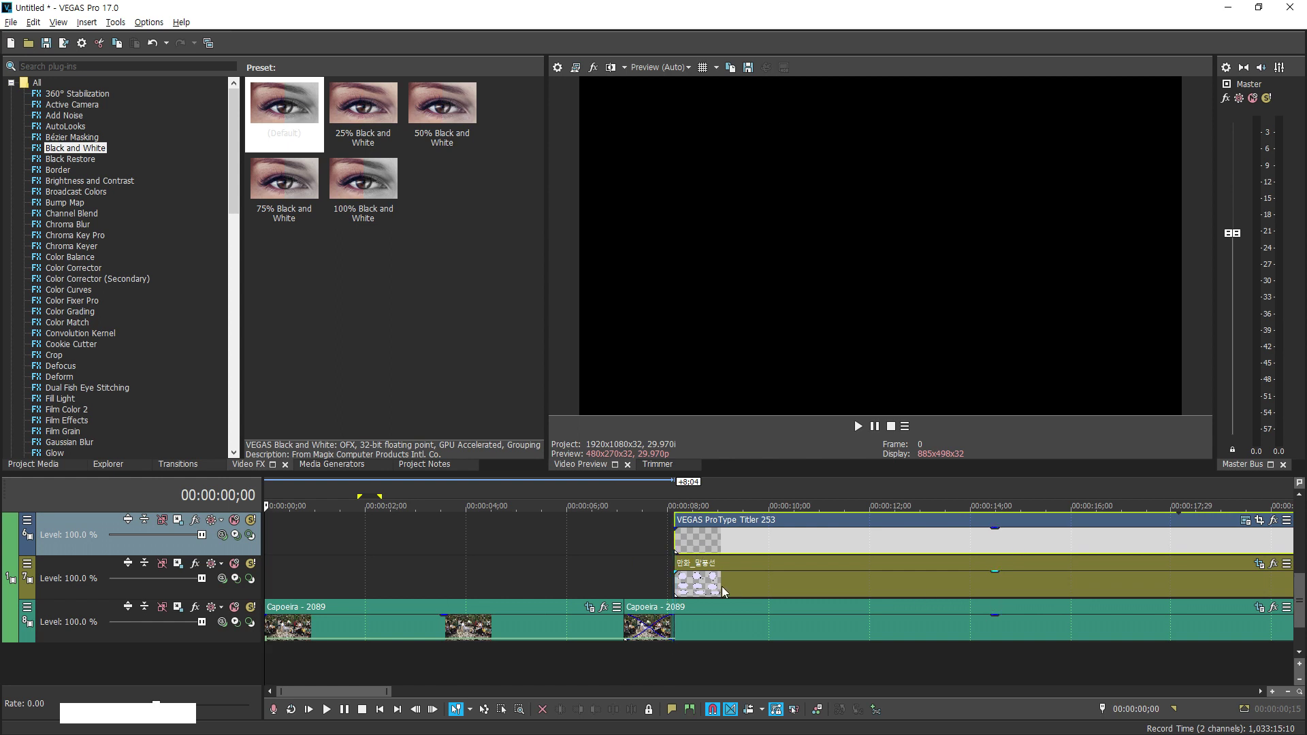
click(651, 561)
mouse_move(652, 563)
mouse_down()
mouse_move(779, 566)
mouse_move(652, 572)
mouse_up()
scroll(787, 580, up, 5)
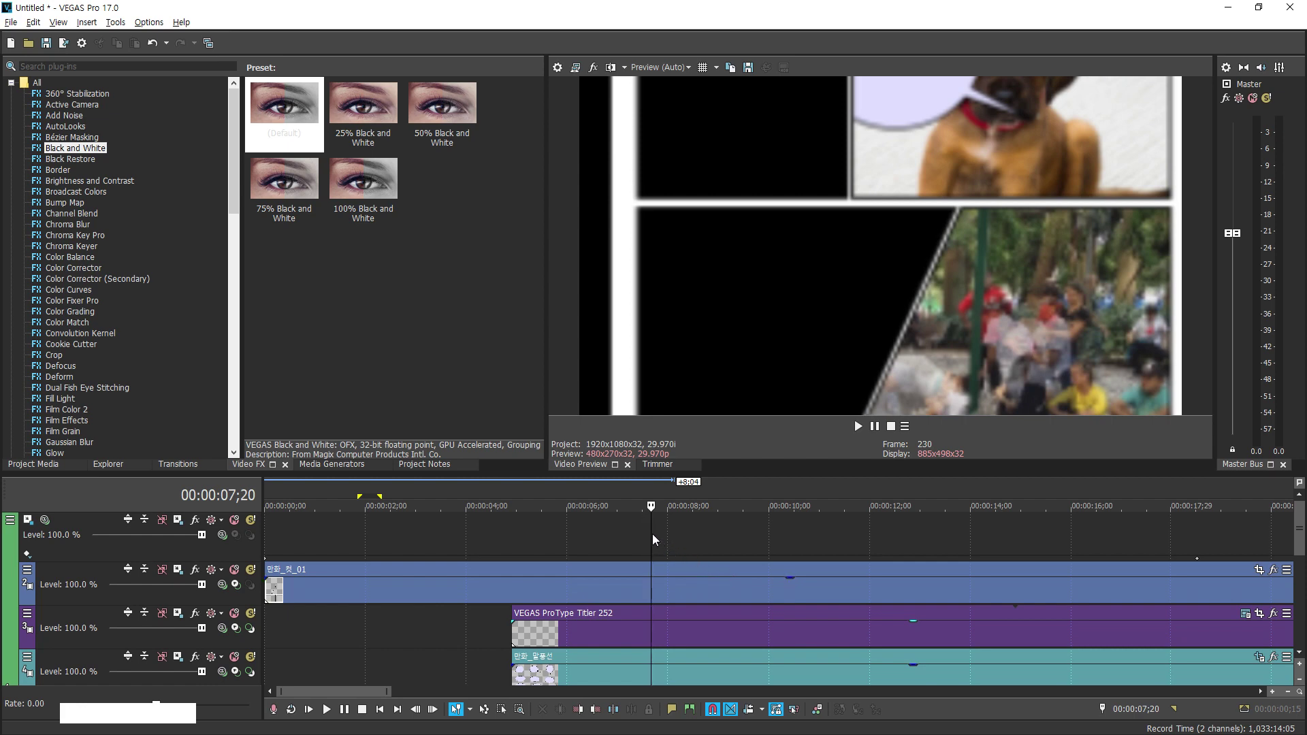
Set the preview quality to Best (Full) and check the second panel's balloon and text at 00:00:08;16
click(663, 68)
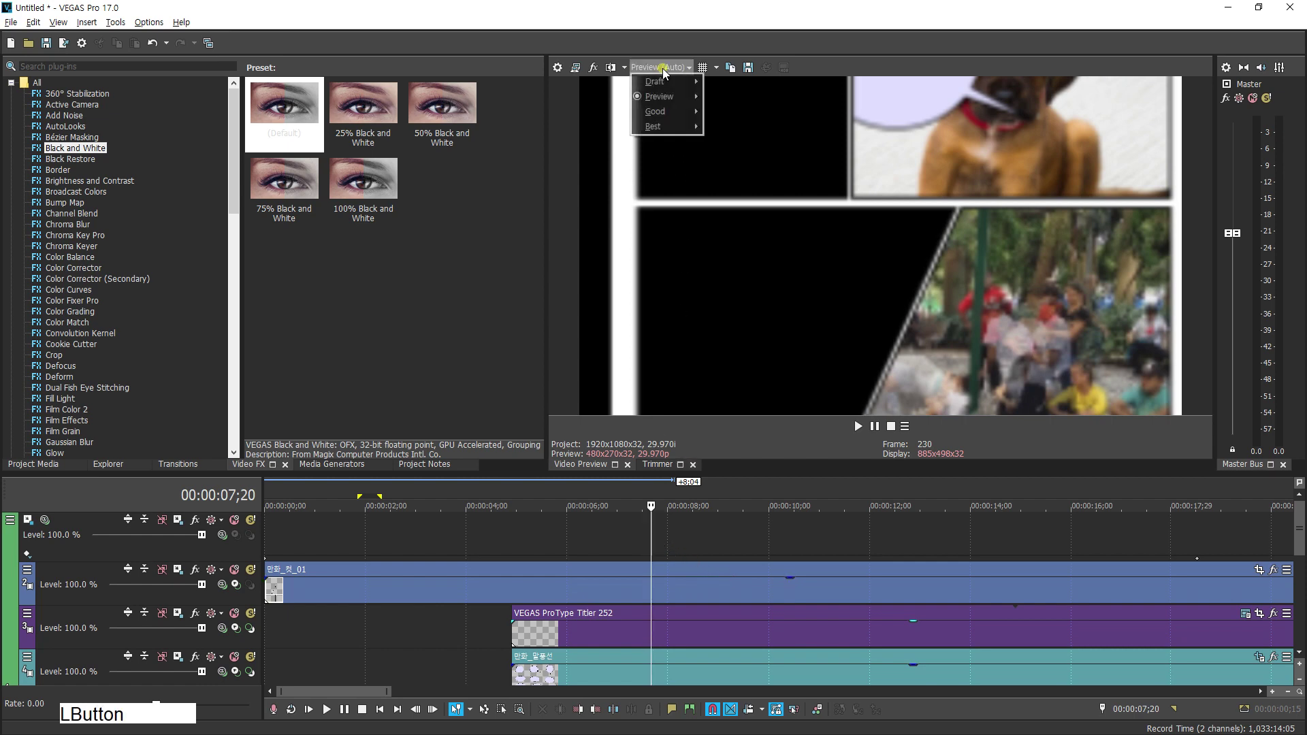
mouse_move(663, 126)
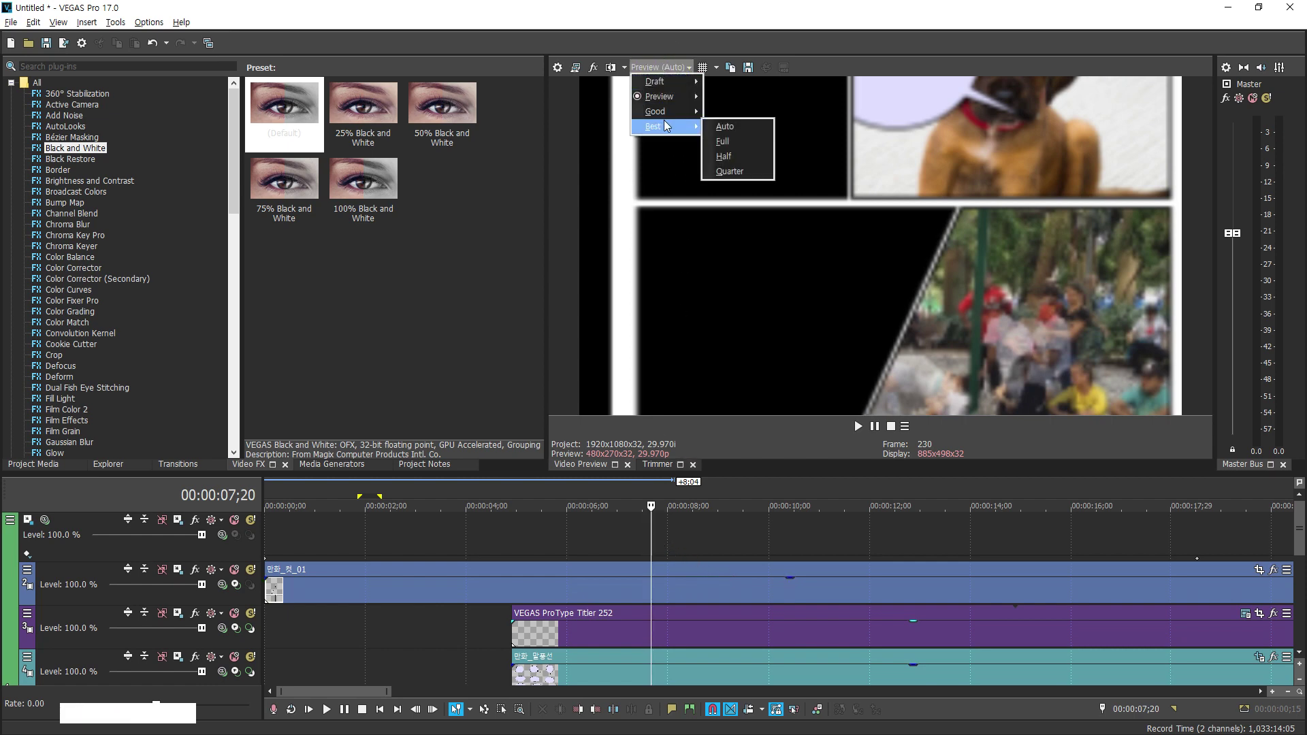
click(723, 140)
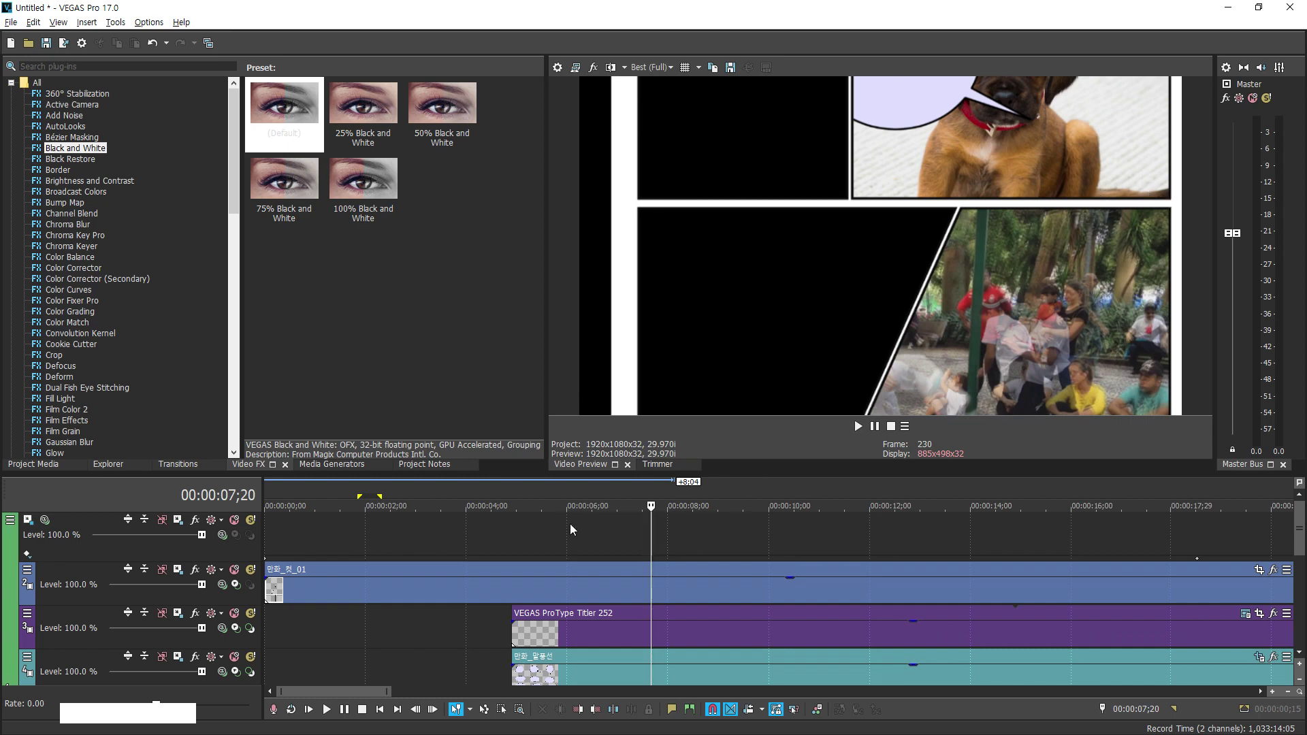
drag(653, 539, 695, 529)
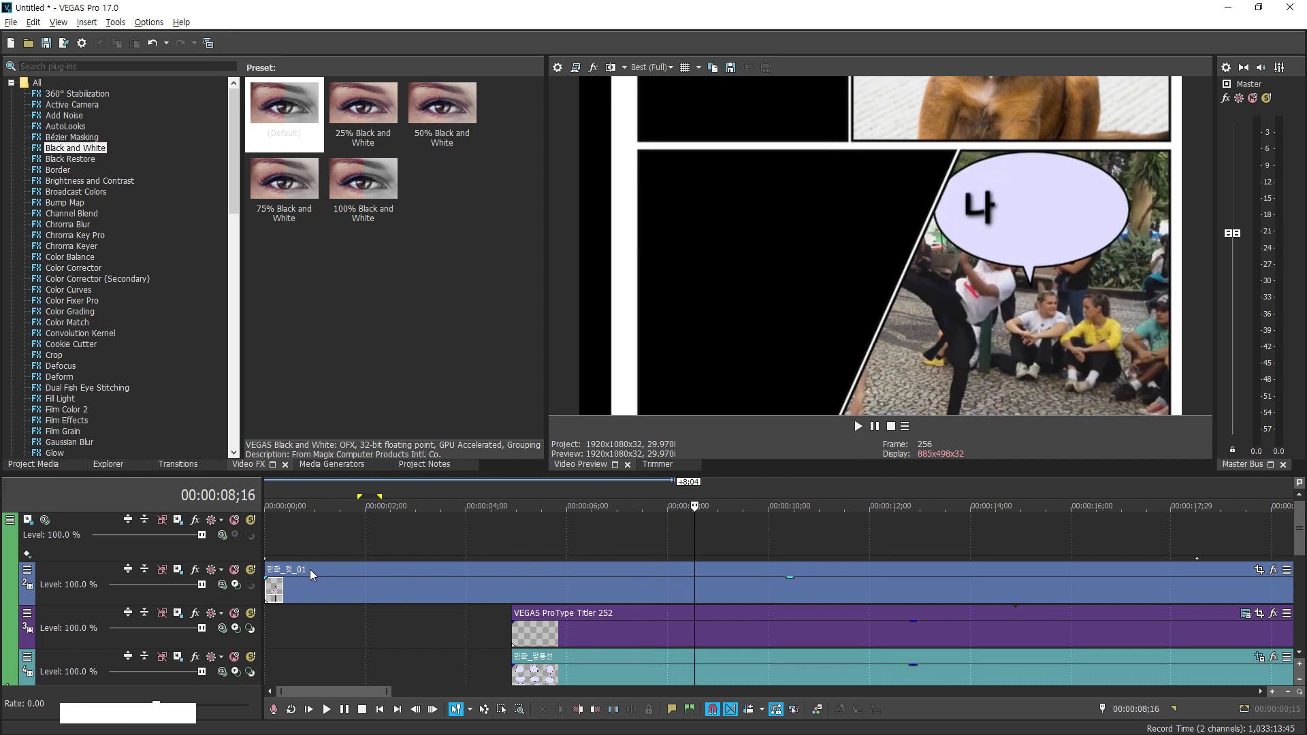
Delete all the tracks of the finished comic page and return the cursor to the timeline start
ctrl+scroll(309, 569, down, 1)
ctrl+scroll(327, 565, up, 1)
key(ctrl)
key(ctrl)
scroll(756, 525, down, 6)
scroll(311, 565, up, 6)
click(310, 566)
scroll(307, 568, down, 6)
shift+click(279, 580)
key(Delete)
drag(689, 537, 238, 538)
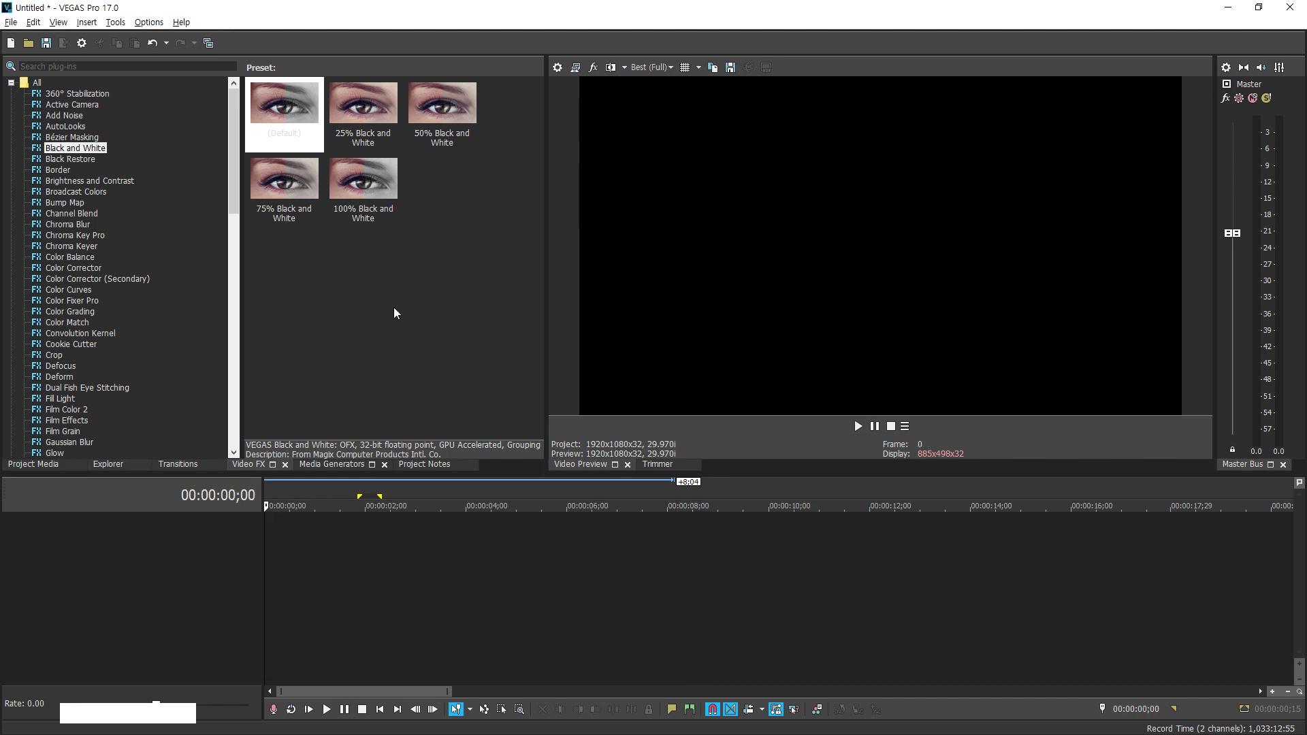
Add 만화_컷_01.png from the 만화_말풍_집중_컷 folder to a new track at the start of the timeline
click(118, 466)
drag(247, 187, 234, 540)
click(336, 599)
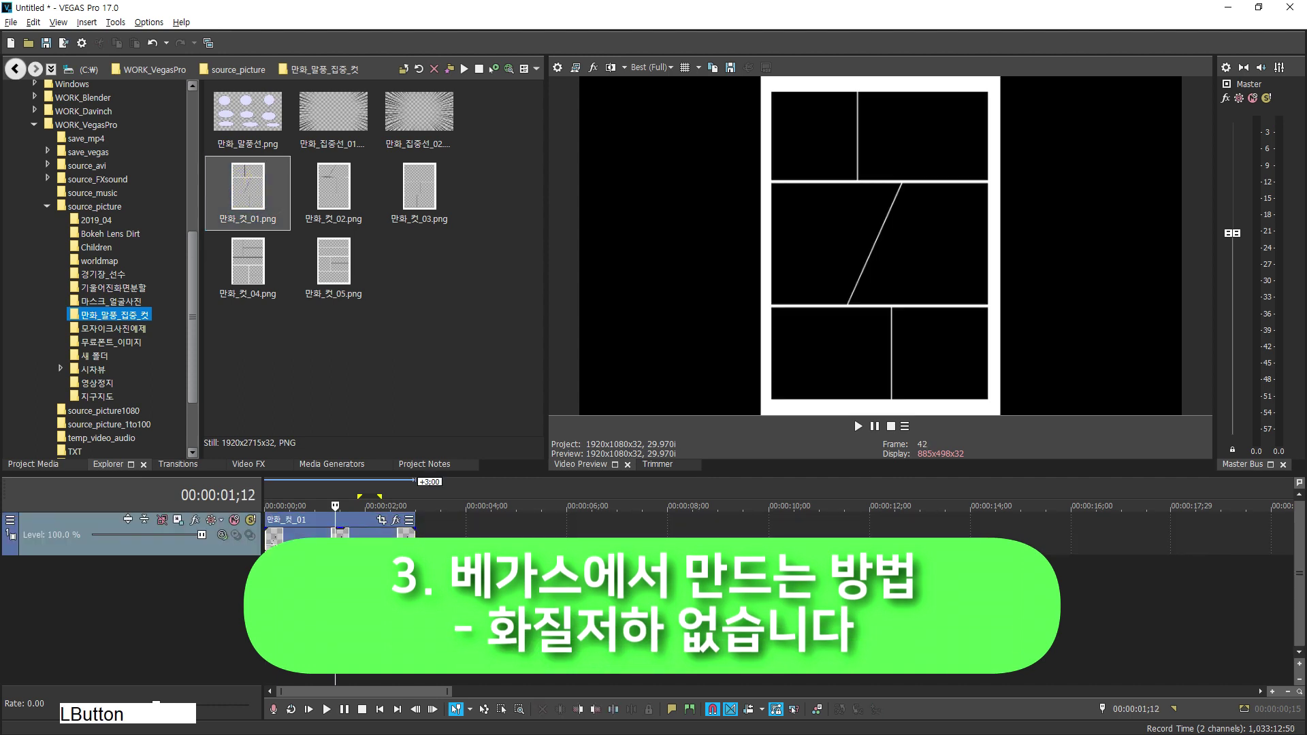
scroll(336, 599, up, 1)
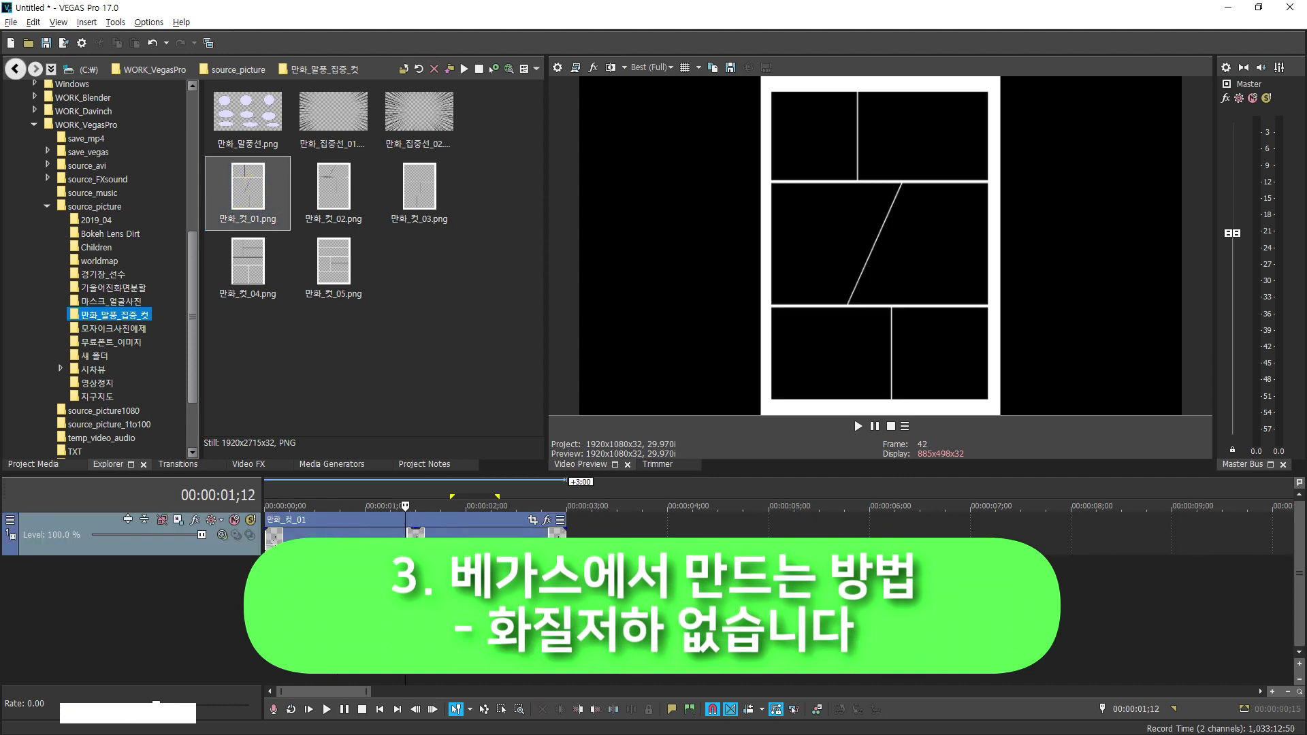
Set Maintain aspect ratio to No in the Pan/Crop source settings of the 만화_컷_01 event
click(536, 530)
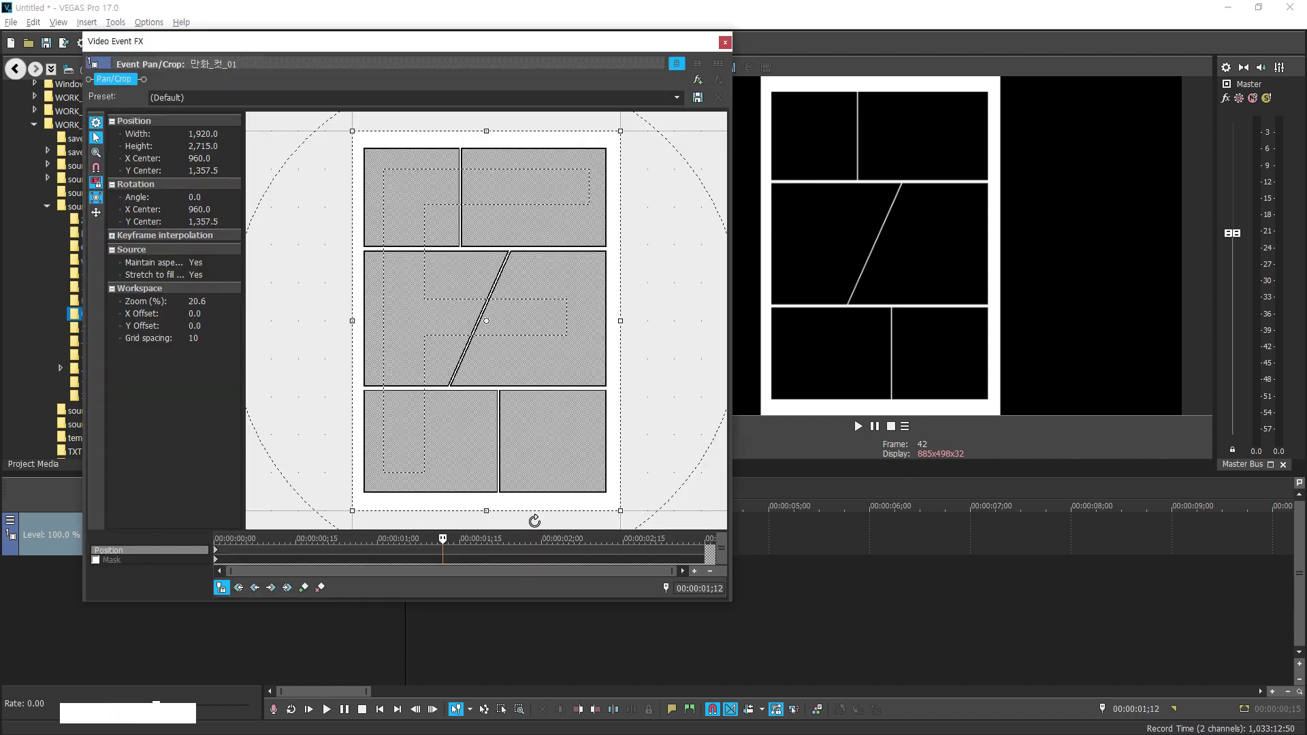
drag(443, 539, 100, 518)
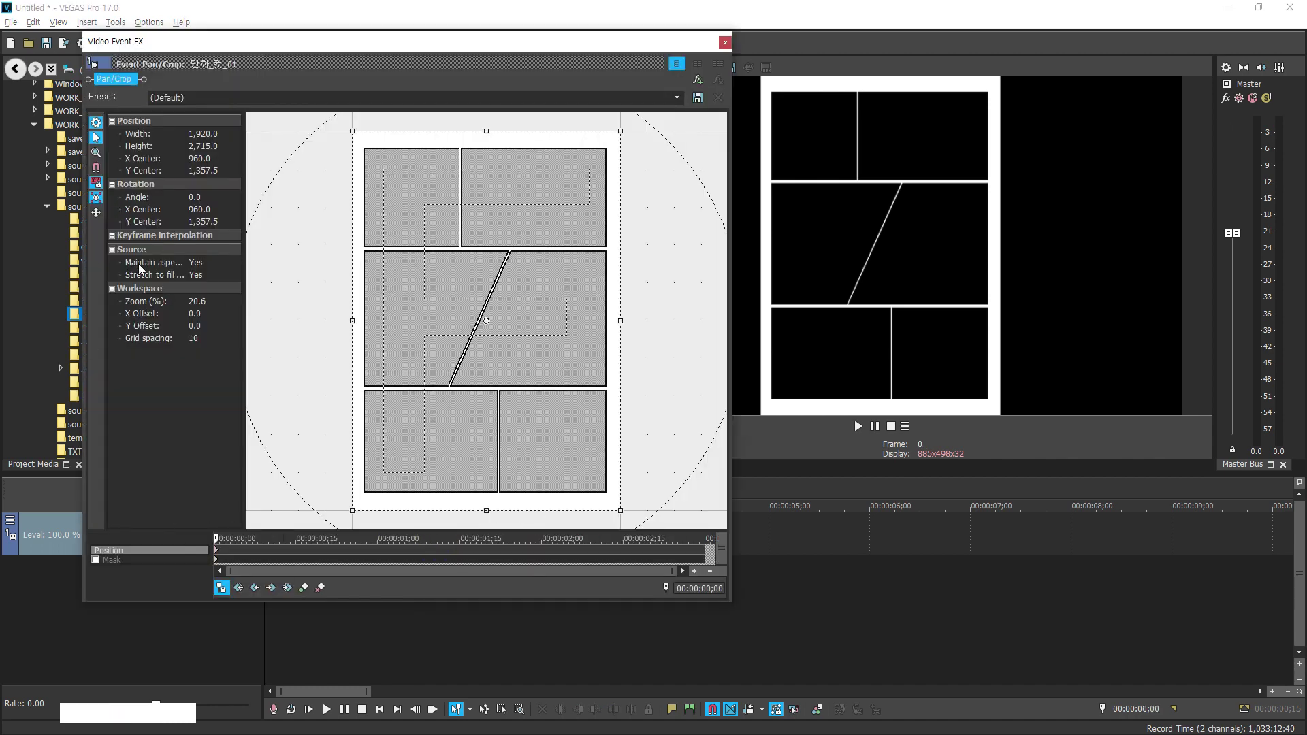
click(201, 266)
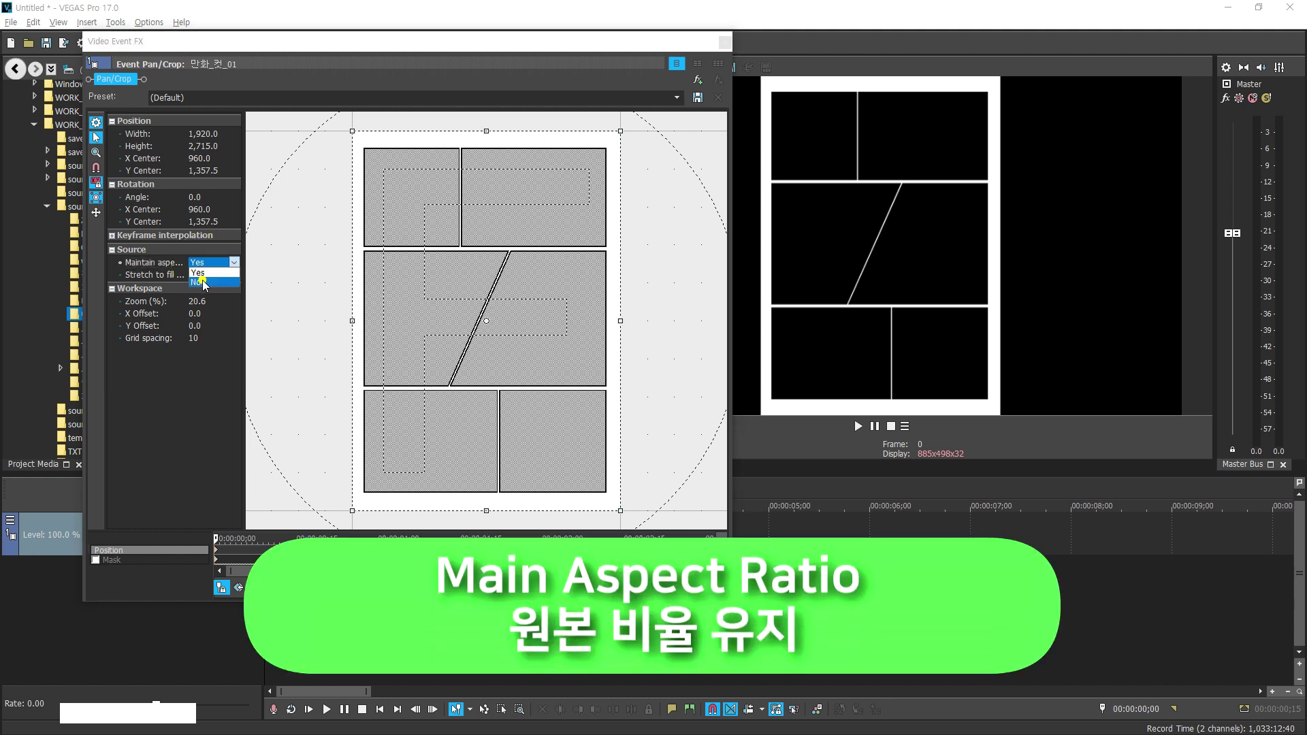
click(202, 281)
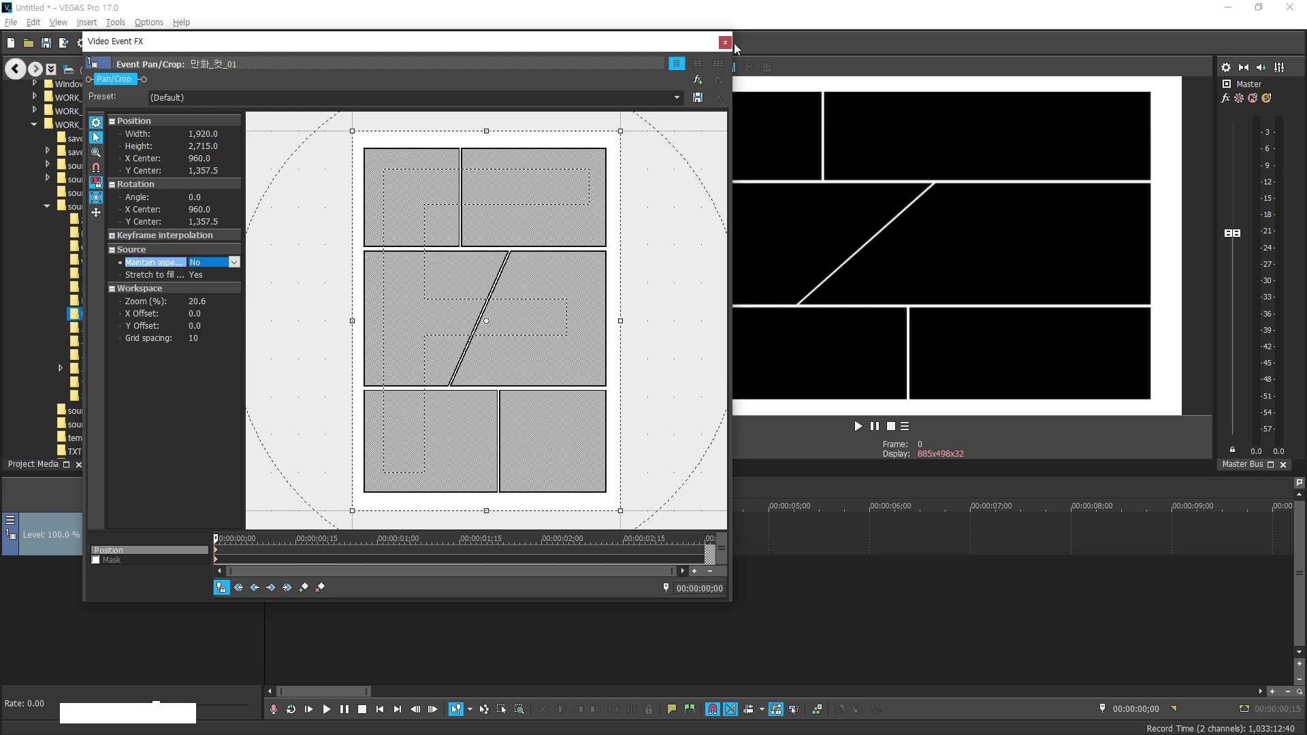
click(725, 43)
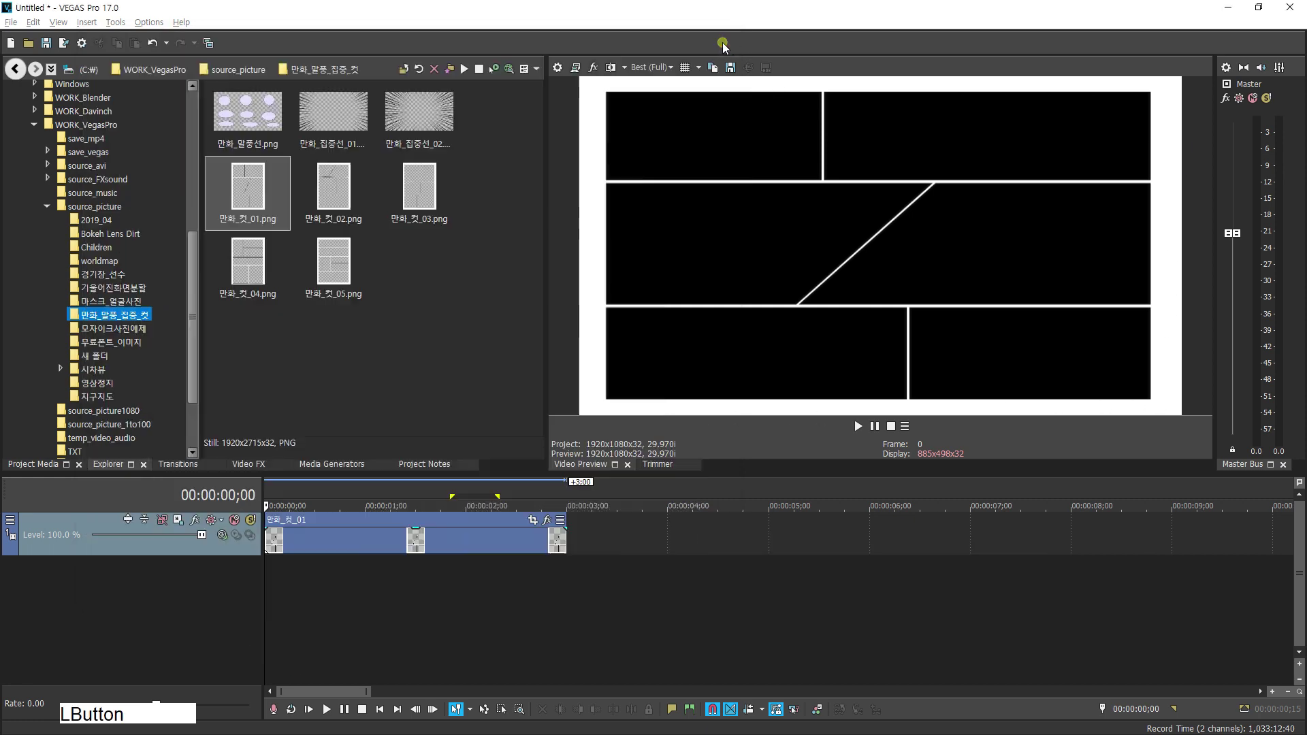
Turn off the aspect ratio lock in track 1's Track Motion, set its height to 2,715, and check the event's Pan/Crop values
click(177, 521)
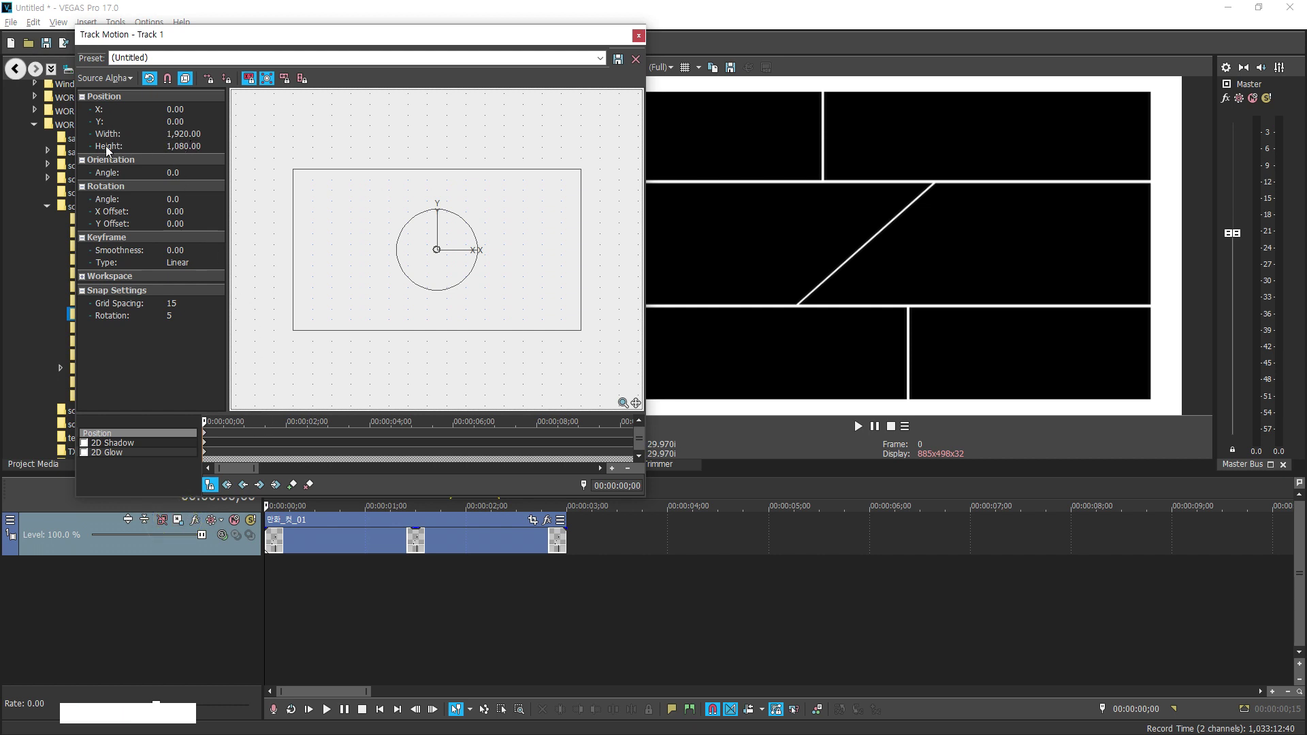
click(181, 146)
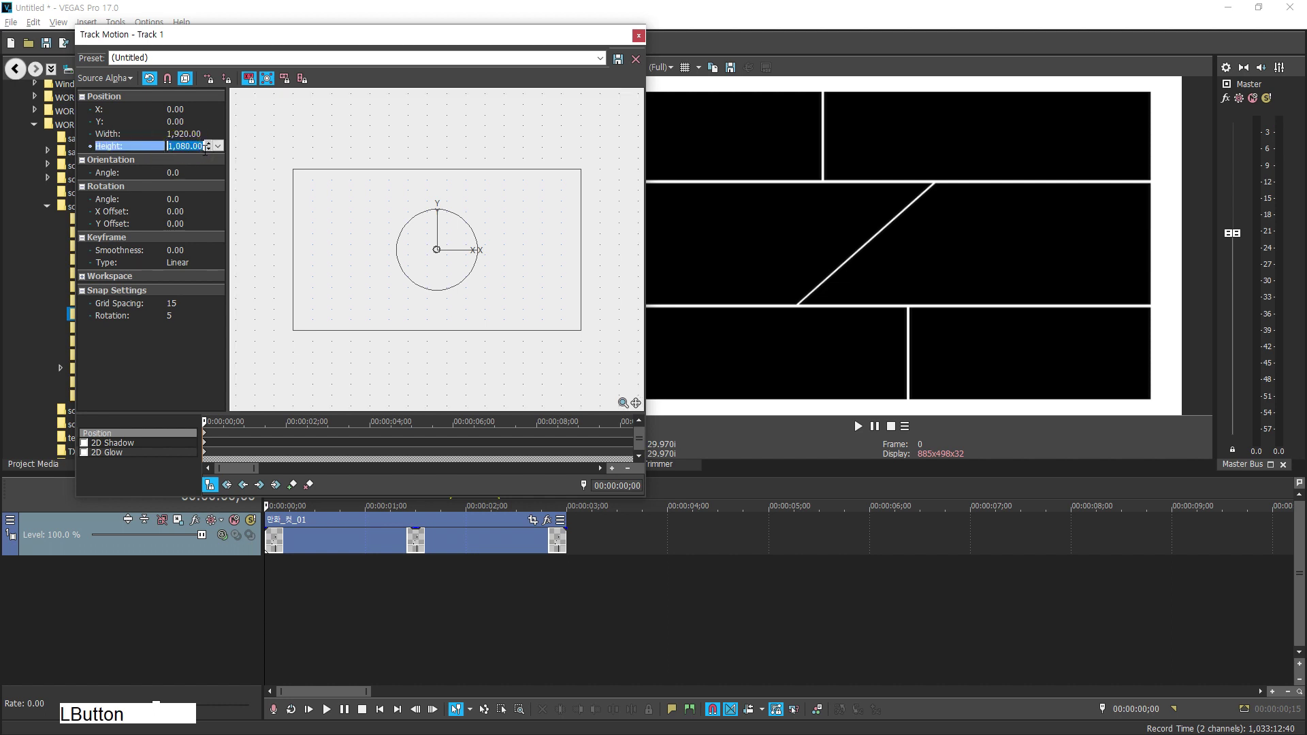
click(249, 78)
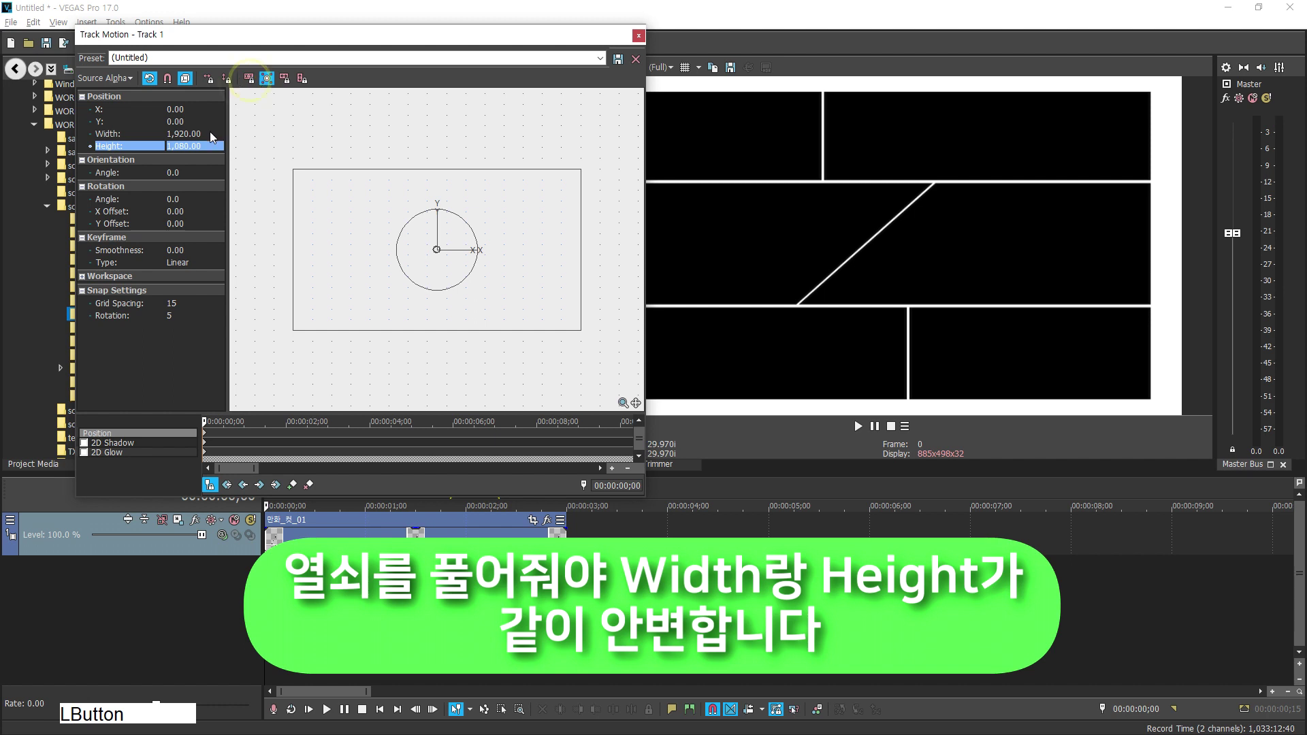
click(186, 146)
text(2,715)
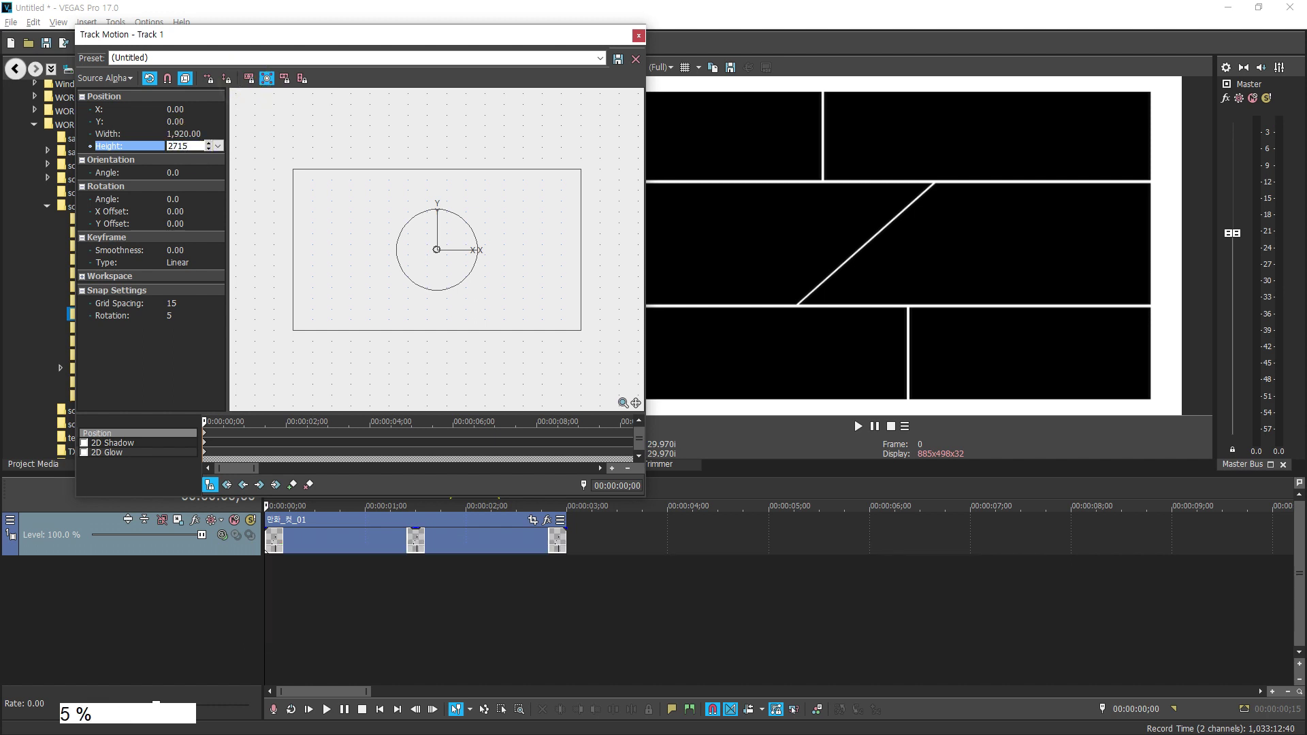
key(Return)
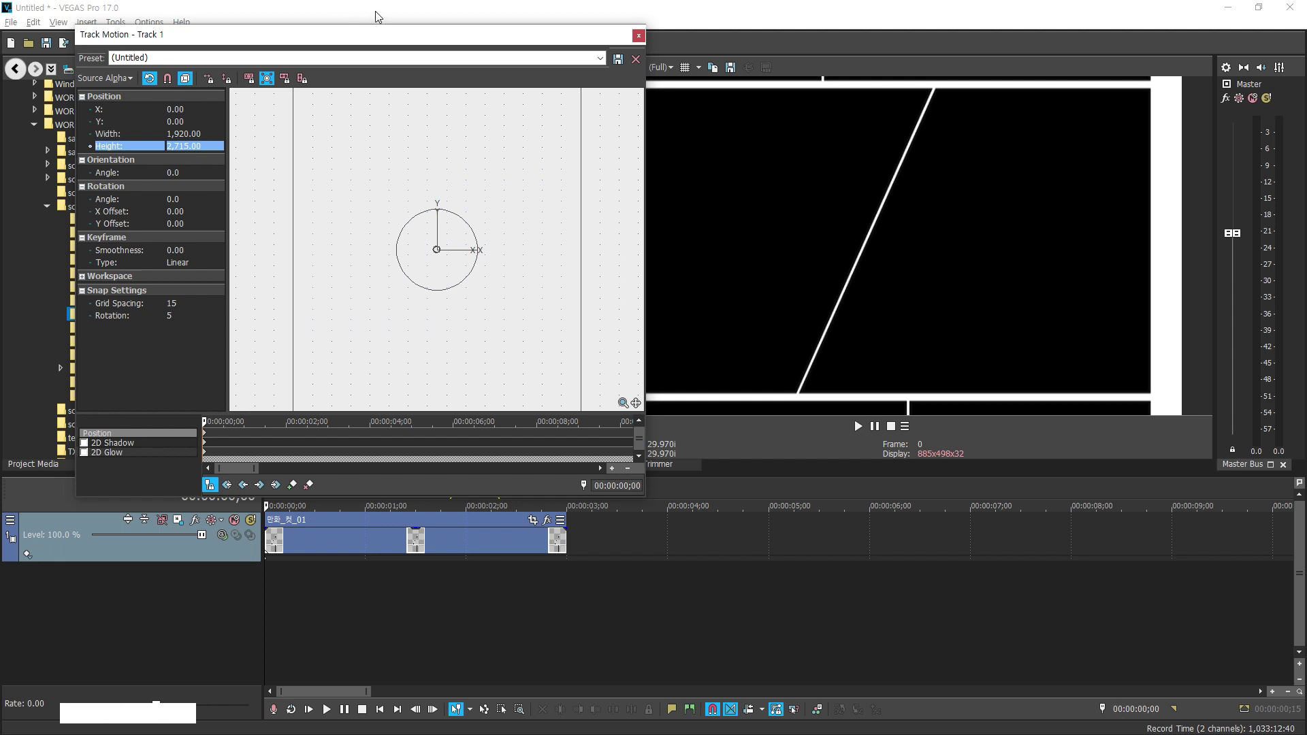
click(640, 35)
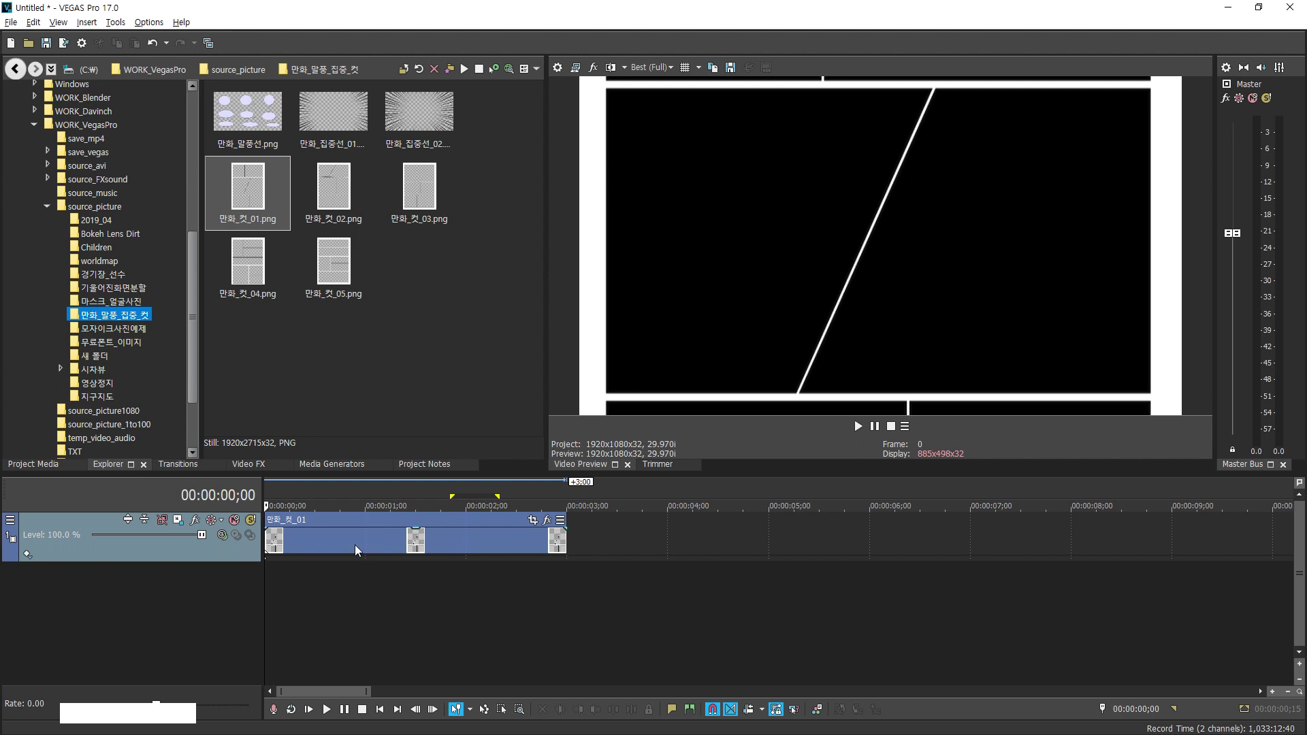
click(532, 522)
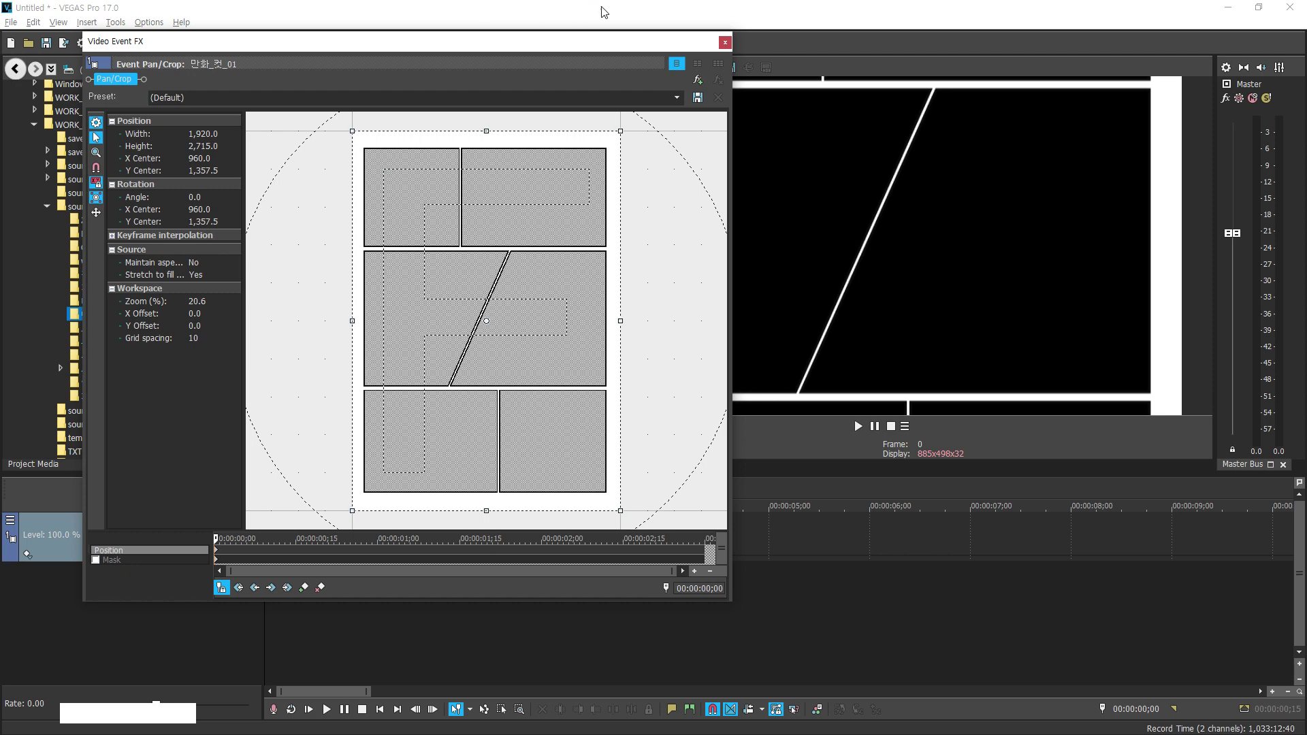
click(724, 45)
Insert an empty video track above the 만화_컷_01 track and make the 만화_컷_01 track its child
click(92, 523)
right_click(91, 522)
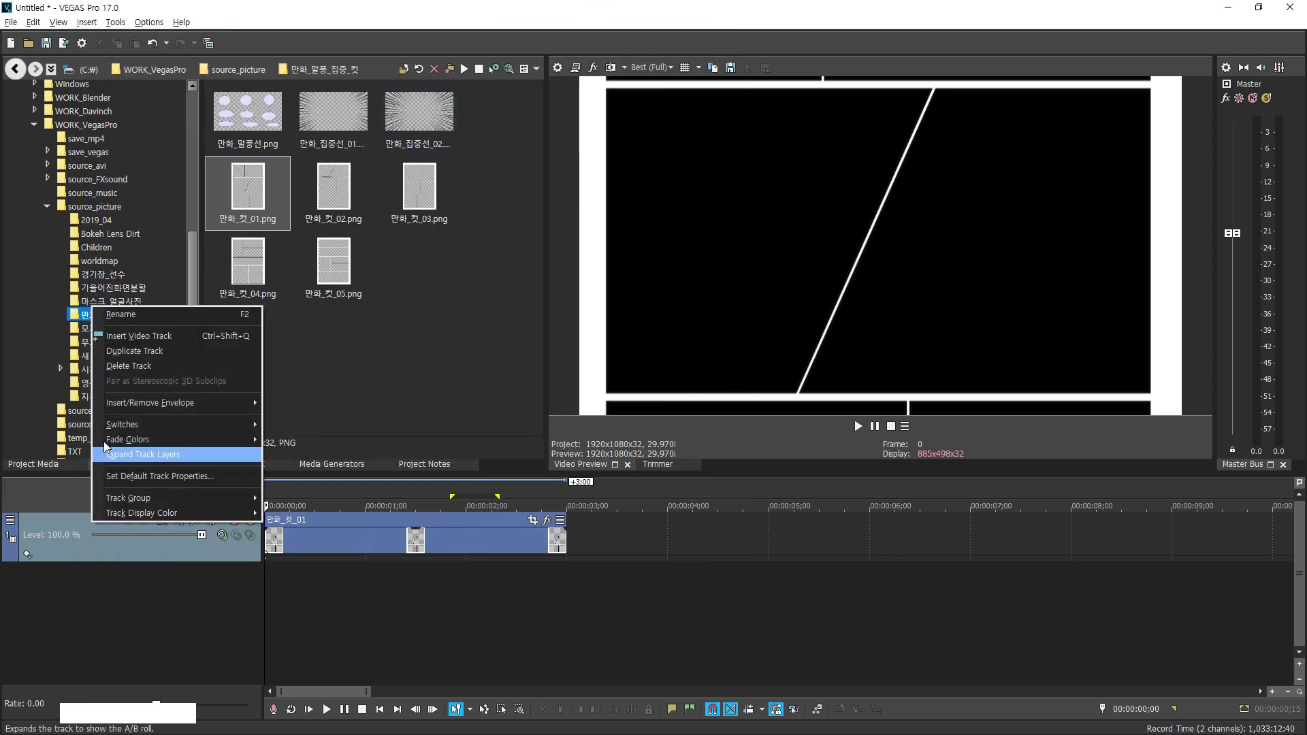
click(146, 336)
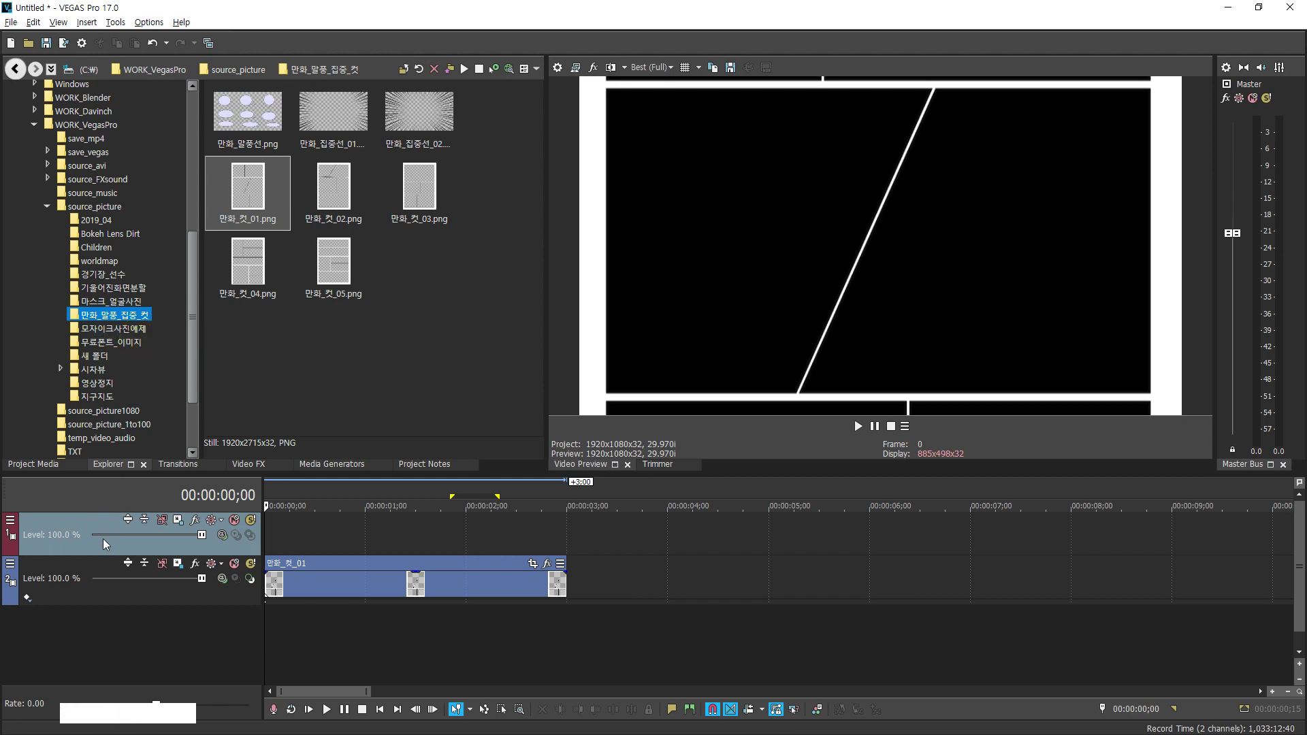
click(252, 579)
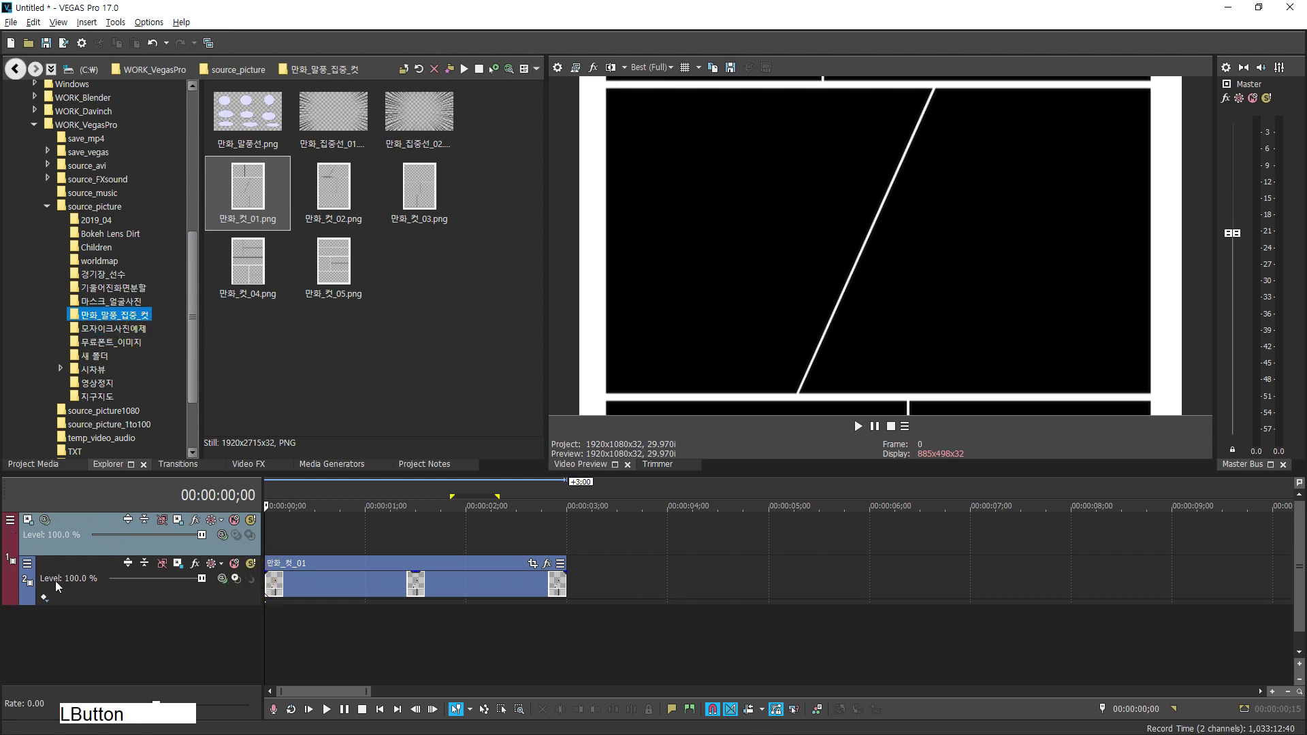
Lock the aspect ratio in track 1's Parent Motion and scale the parent frame down to about 358 wide and high
click(30, 520)
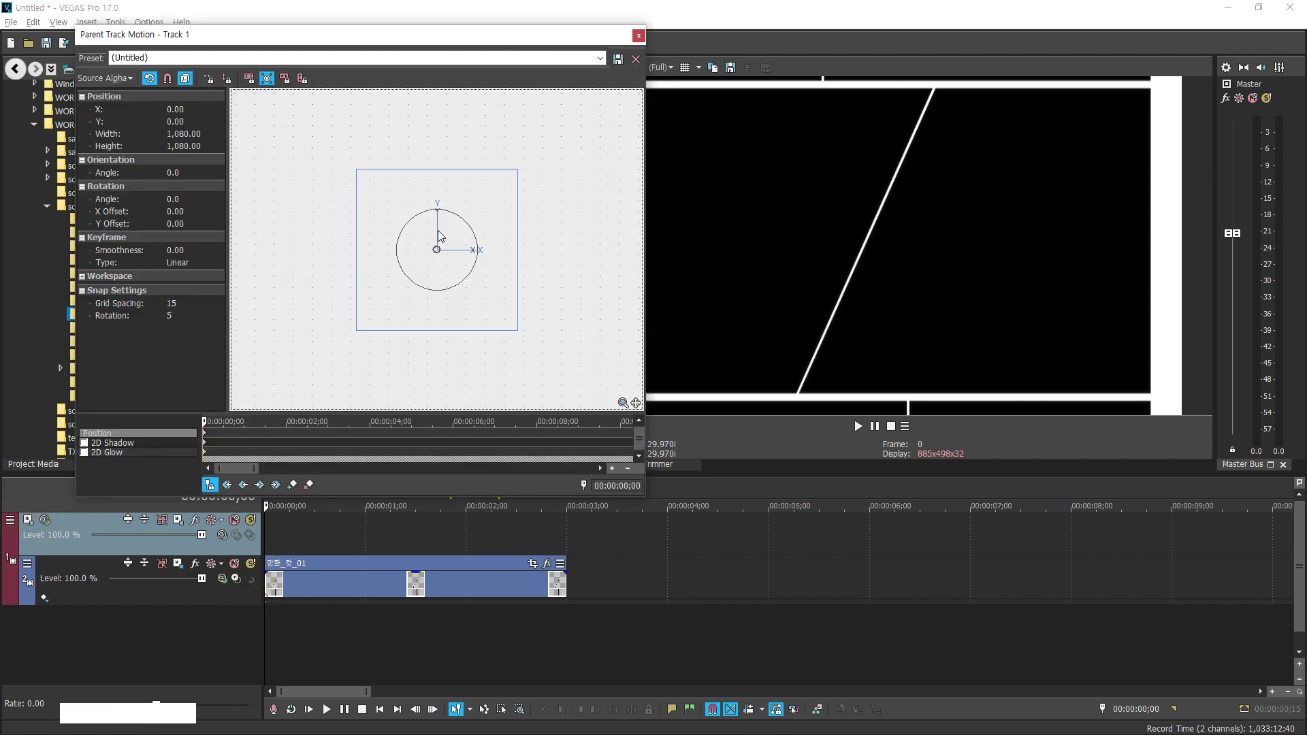
drag(472, 285, 465, 284)
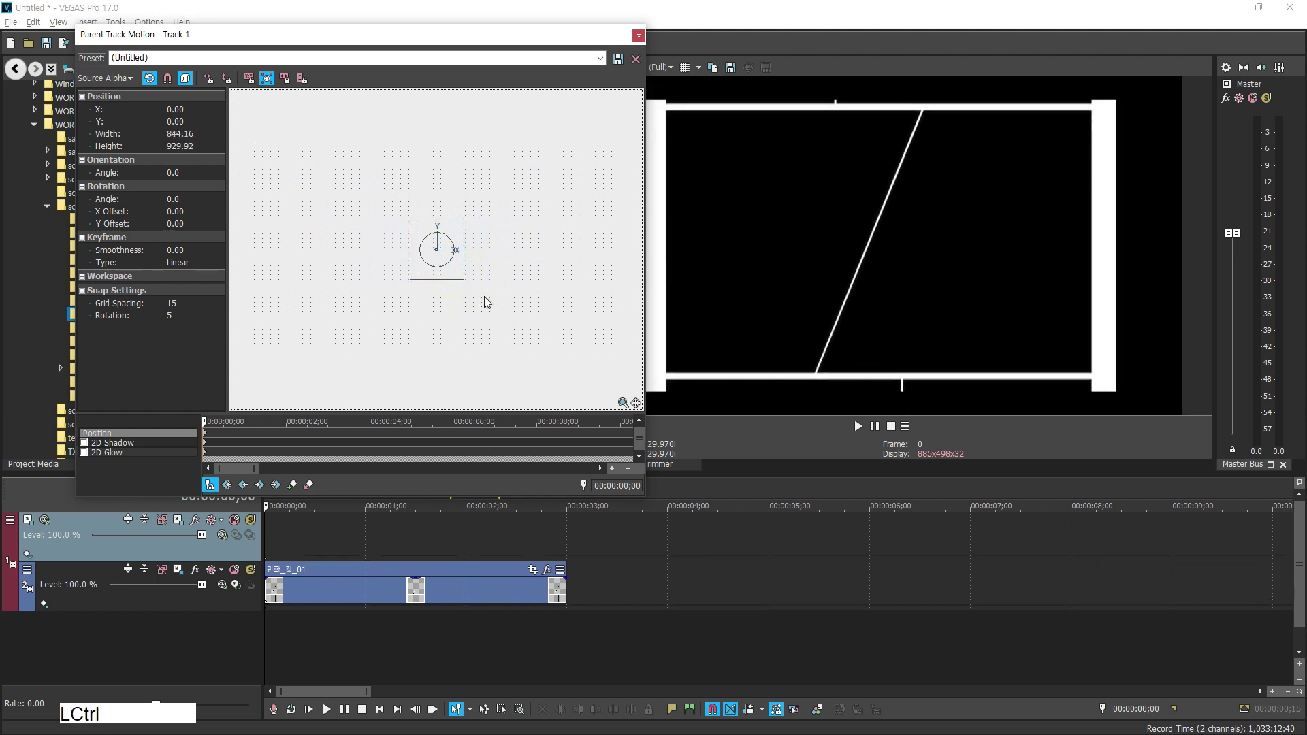
key(ctrl+z)
click(250, 79)
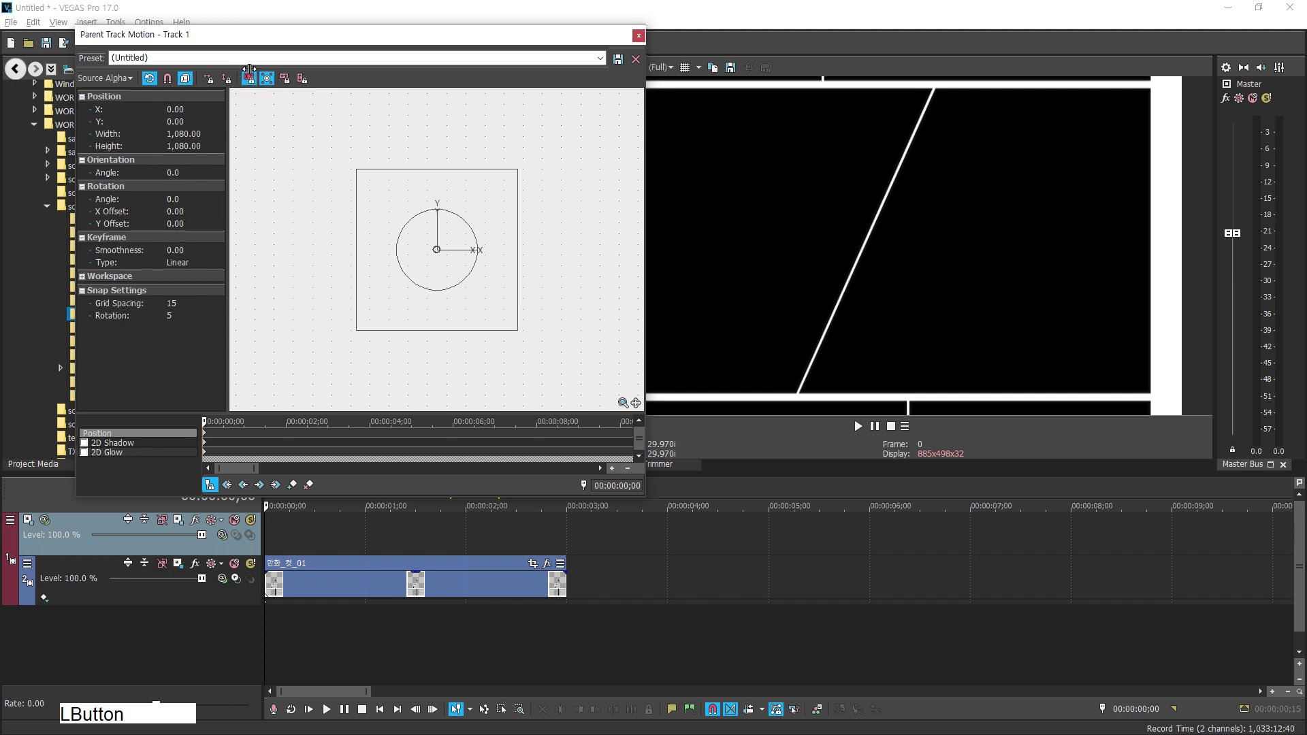
drag(517, 333, 469, 271)
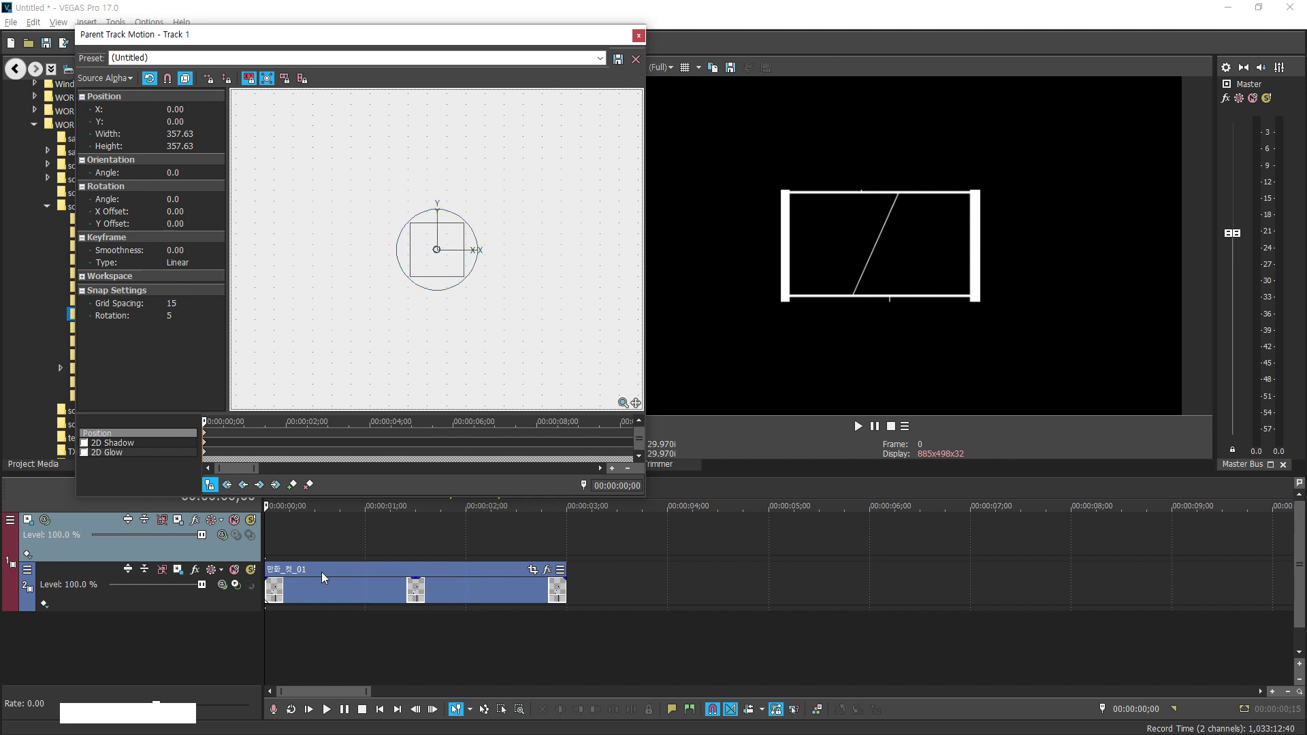
Set the compositing modes of tracks 1 and 2 and track 1's parent composite mode to 3D Source Alpha
click(222, 534)
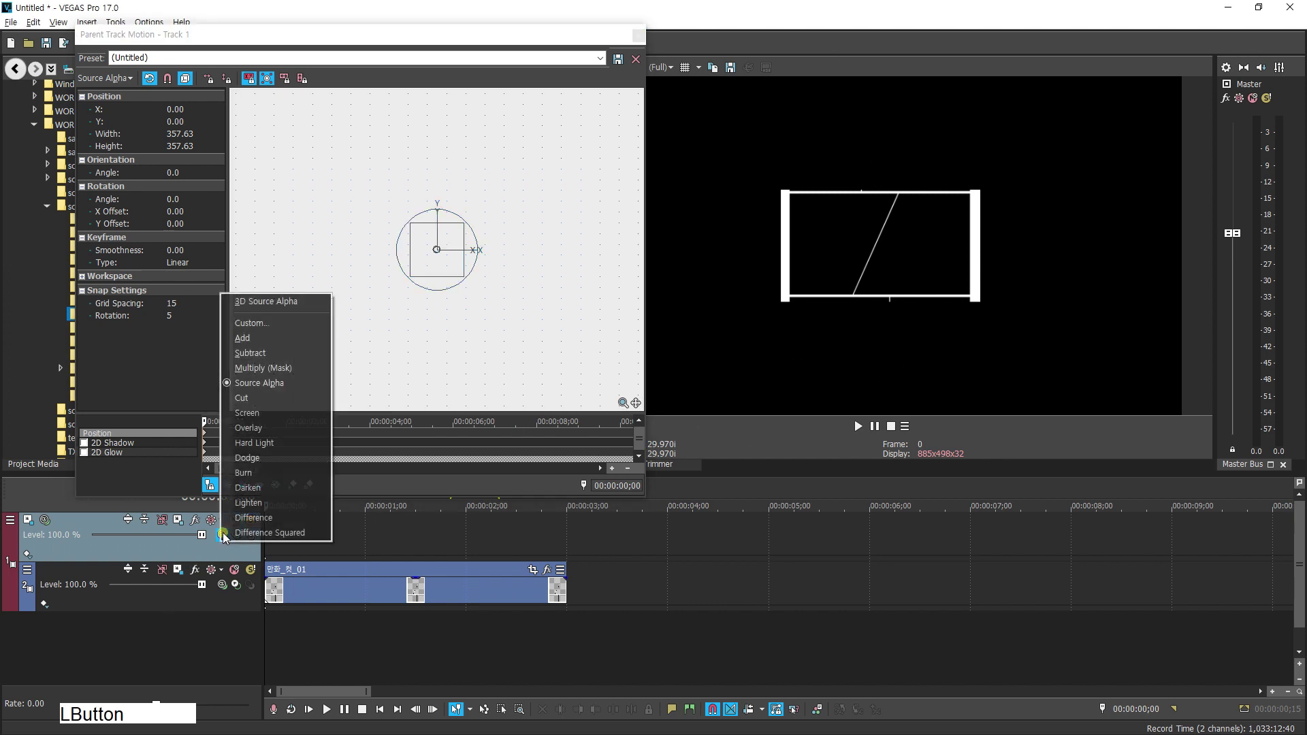
click(275, 306)
click(223, 587)
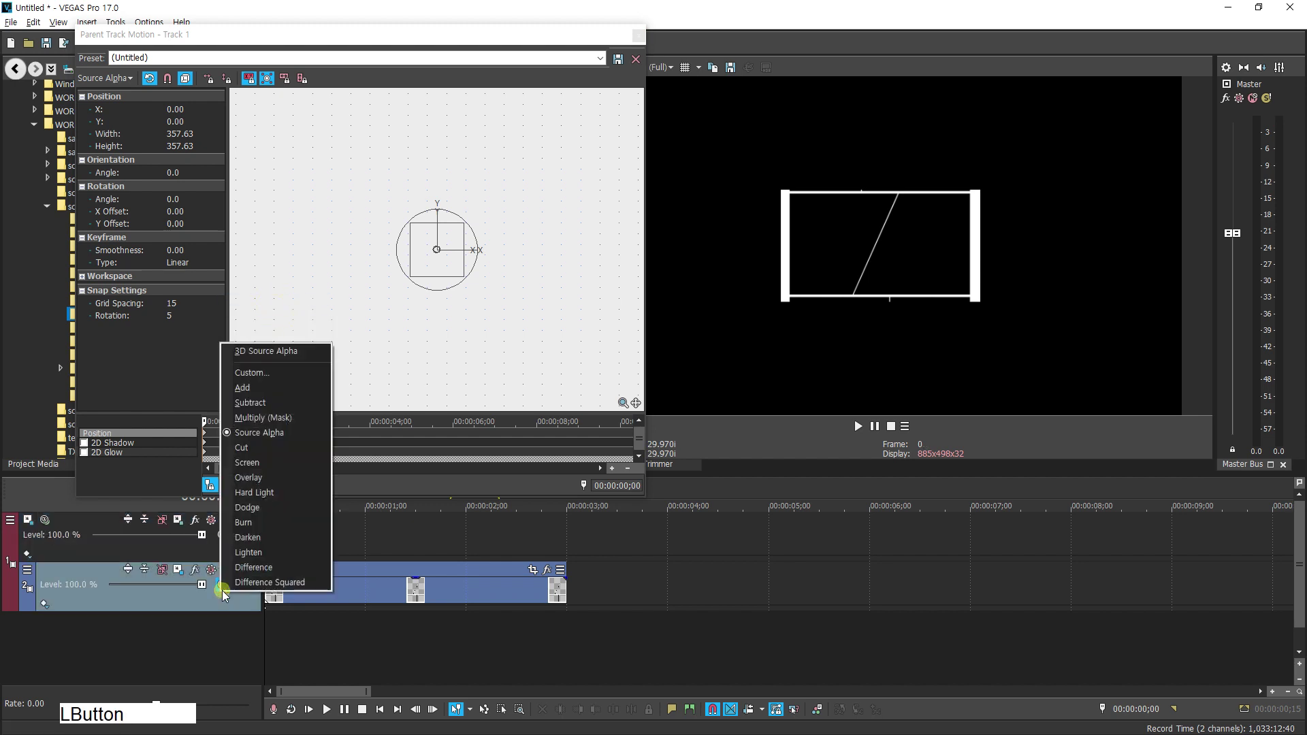
click(265, 350)
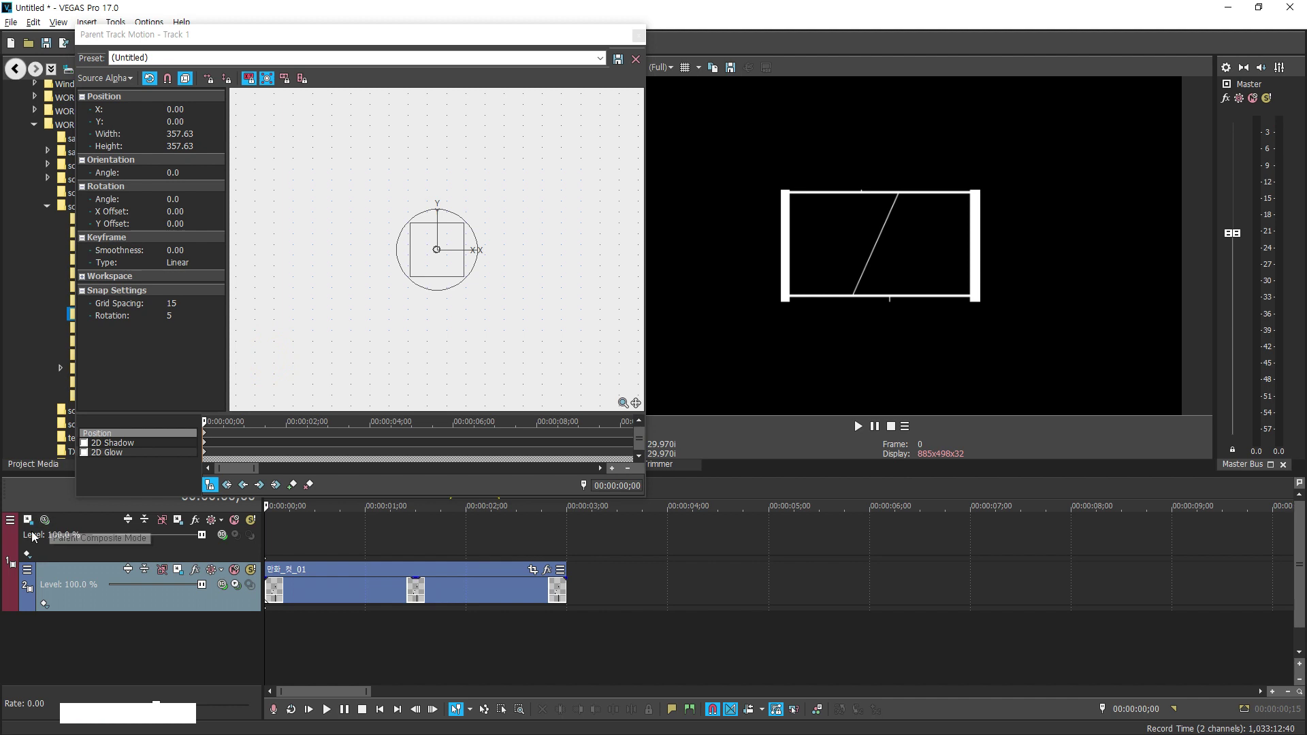
click(45, 520)
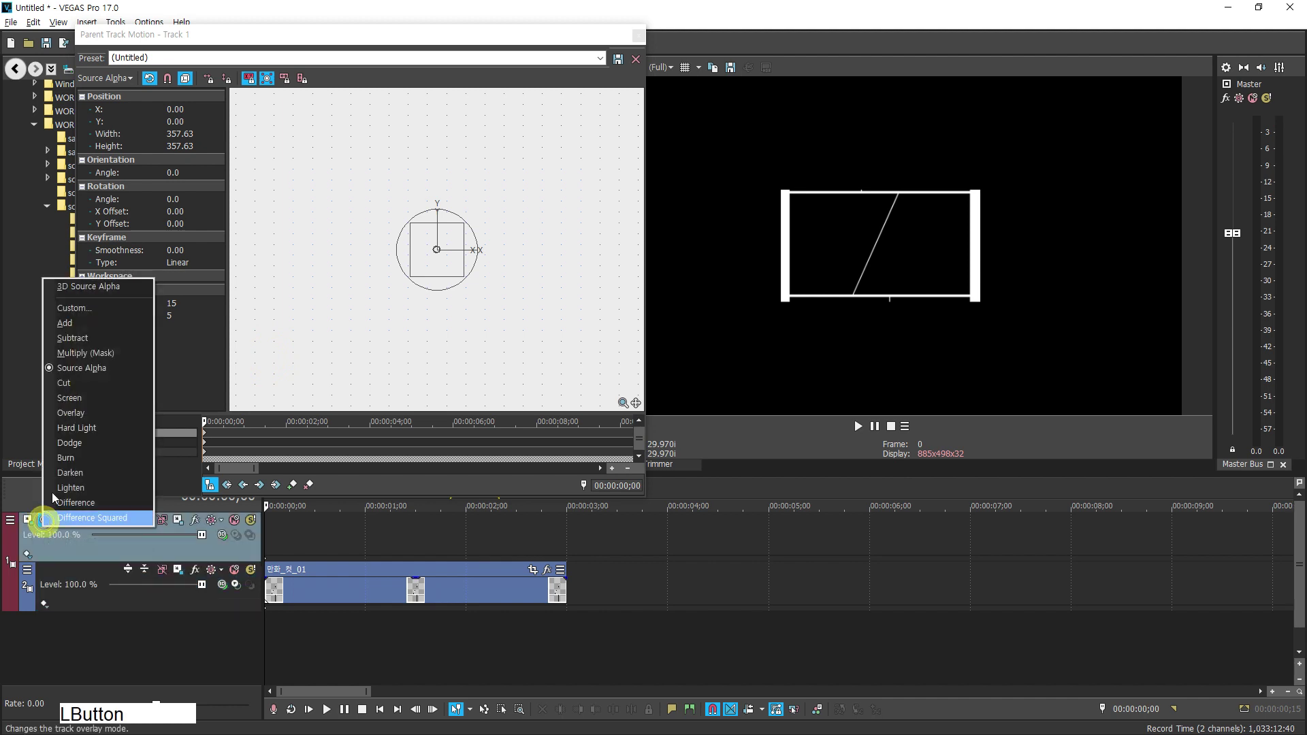
click(113, 288)
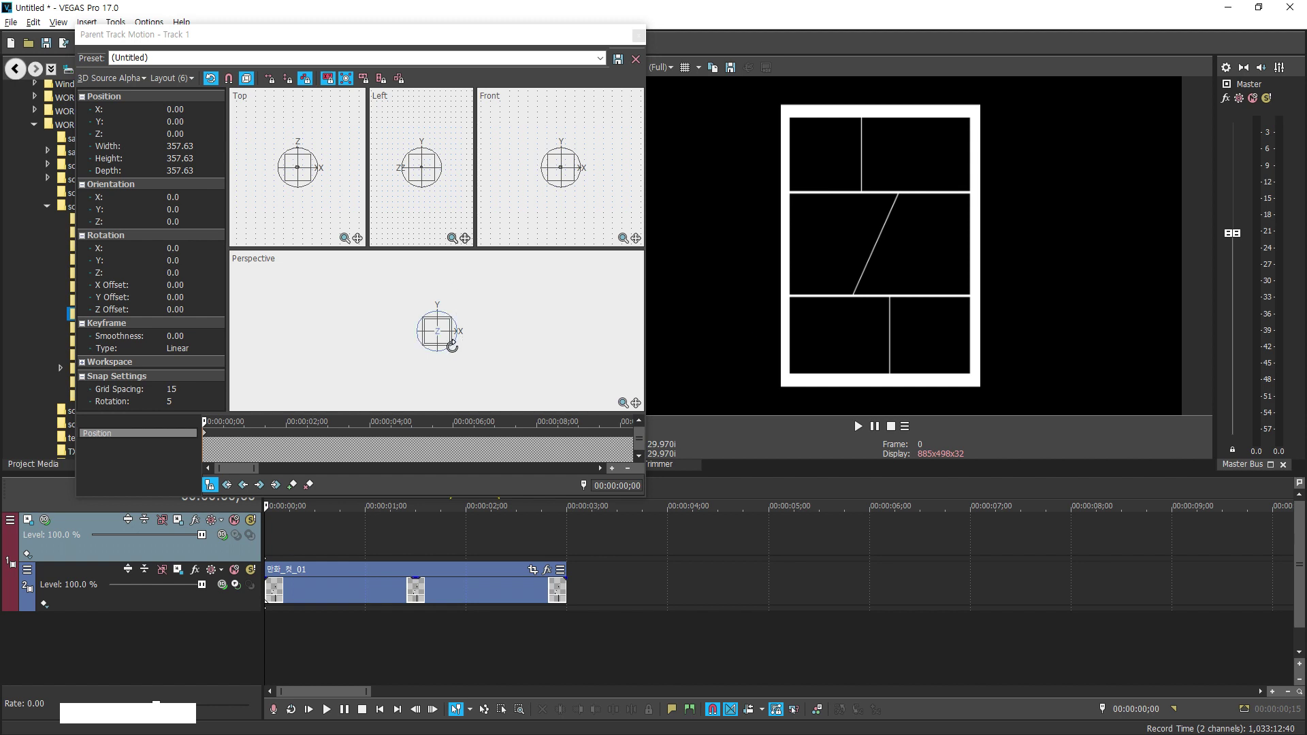
Enlarge the parent frame proportionally in the Perspective view of Parent Track Motion to about 427, and close the window
scroll(452, 351, up, 2)
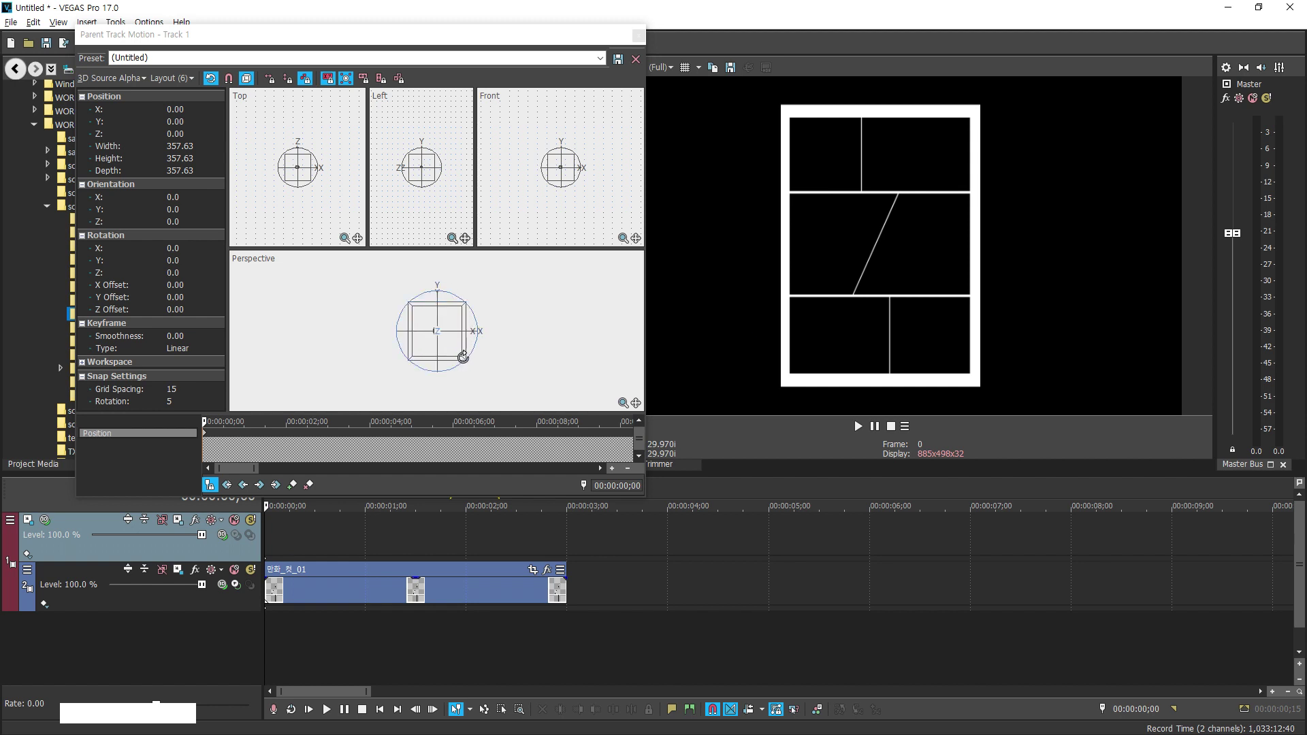
scroll(476, 378, up, 3)
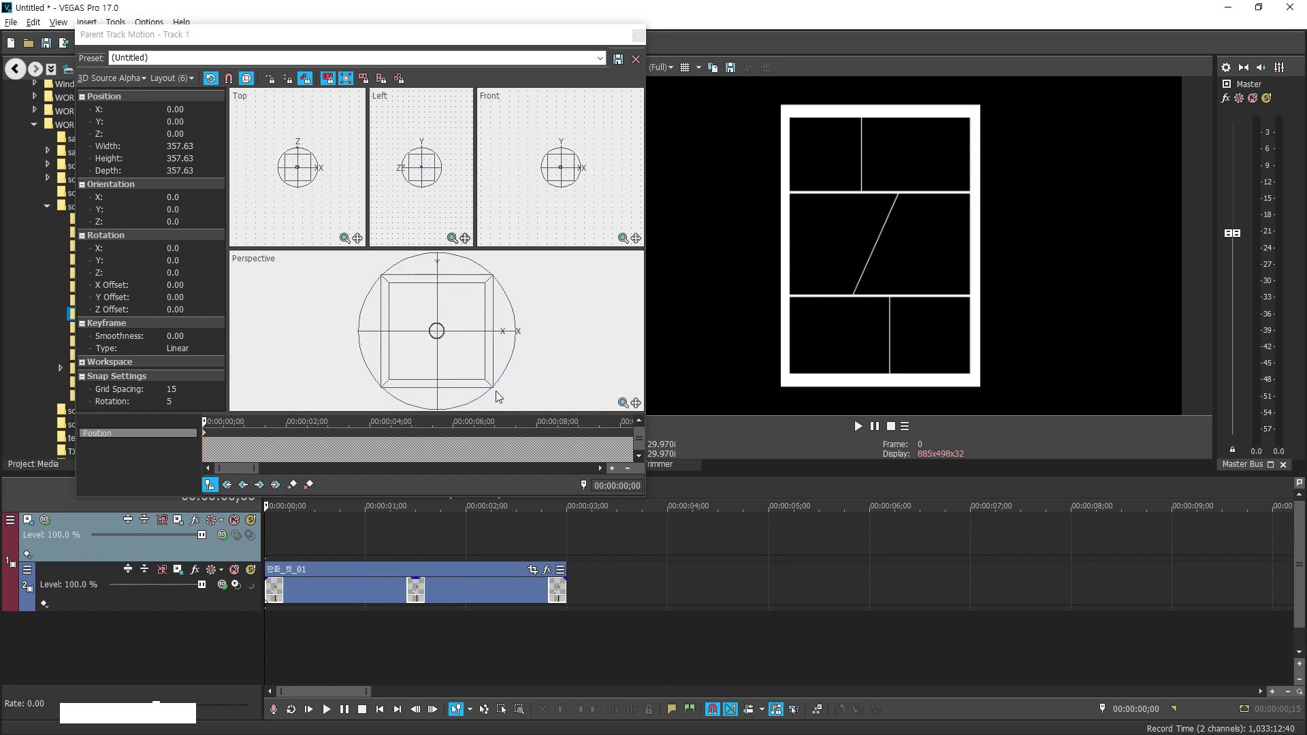
drag(495, 390, 505, 400)
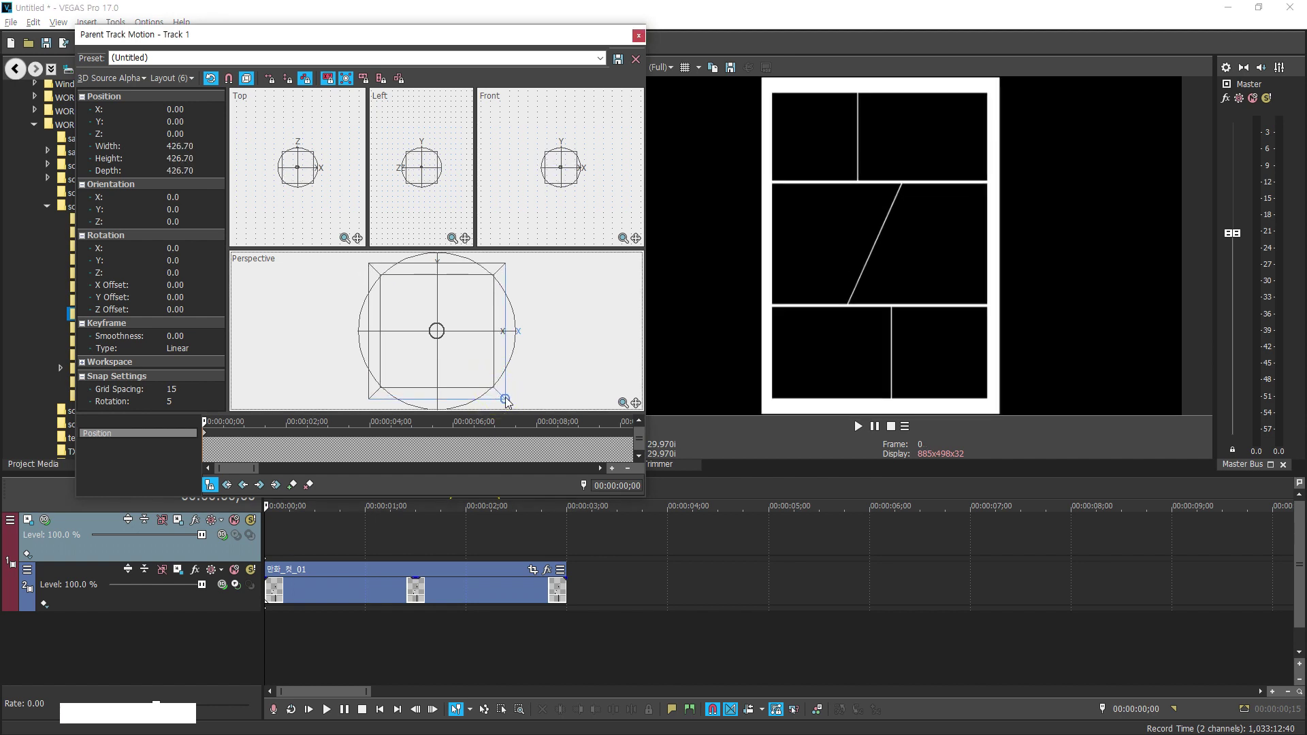
click(637, 36)
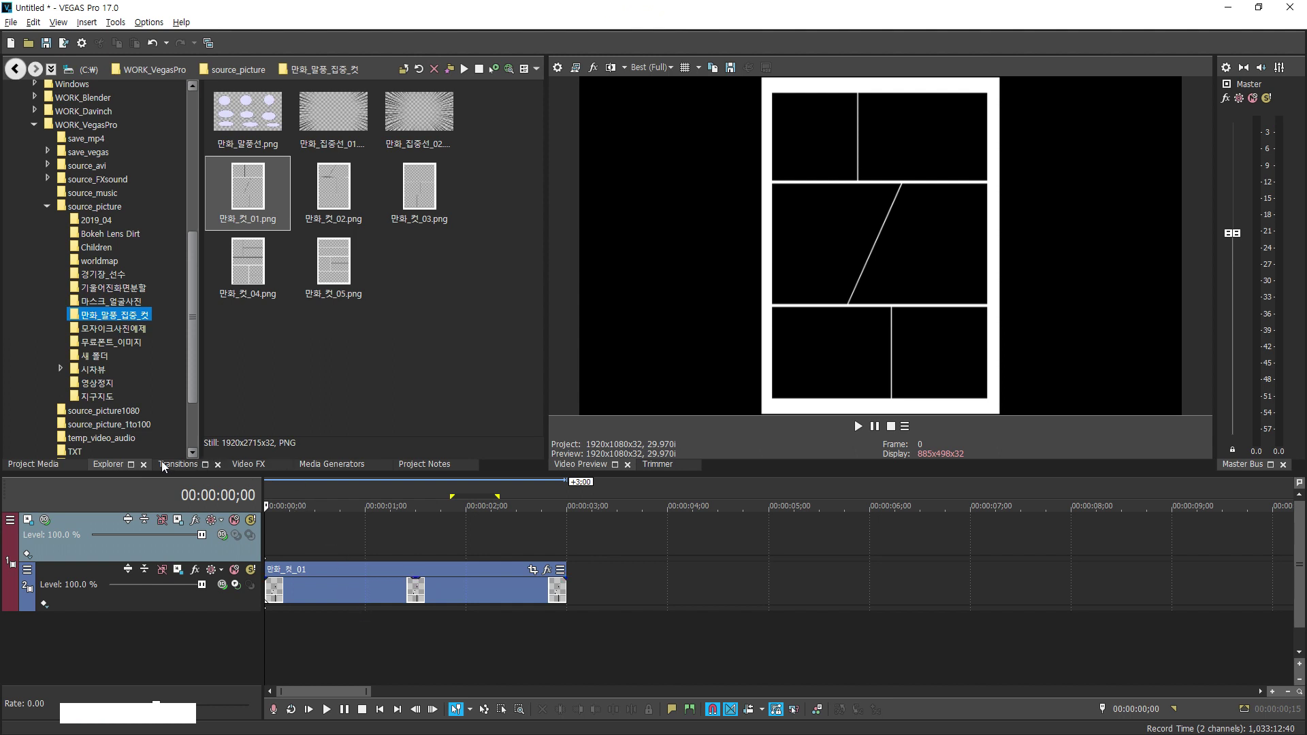
Add the animal-1284307 puppy picture from source_picture to a new bottom track at the timeline start and make it a child track
click(96, 207)
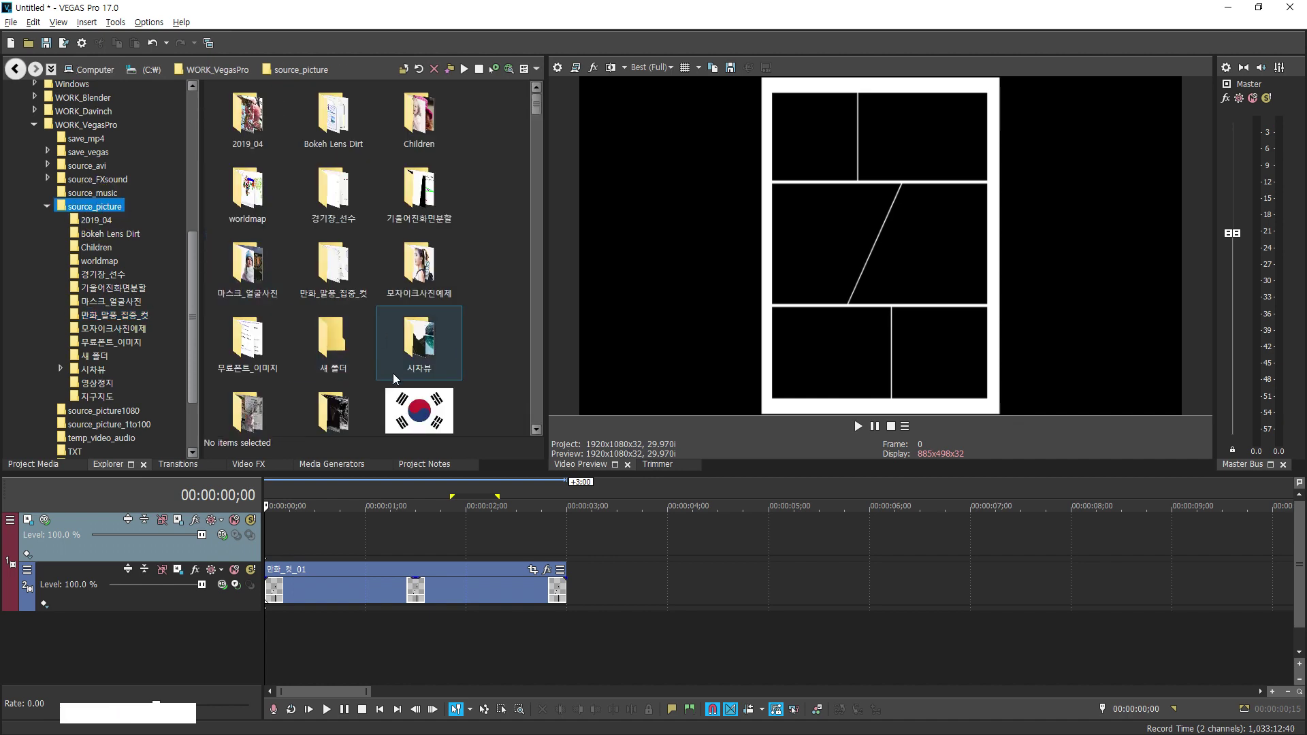
scroll(398, 379, down, 2)
drag(412, 282, 247, 651)
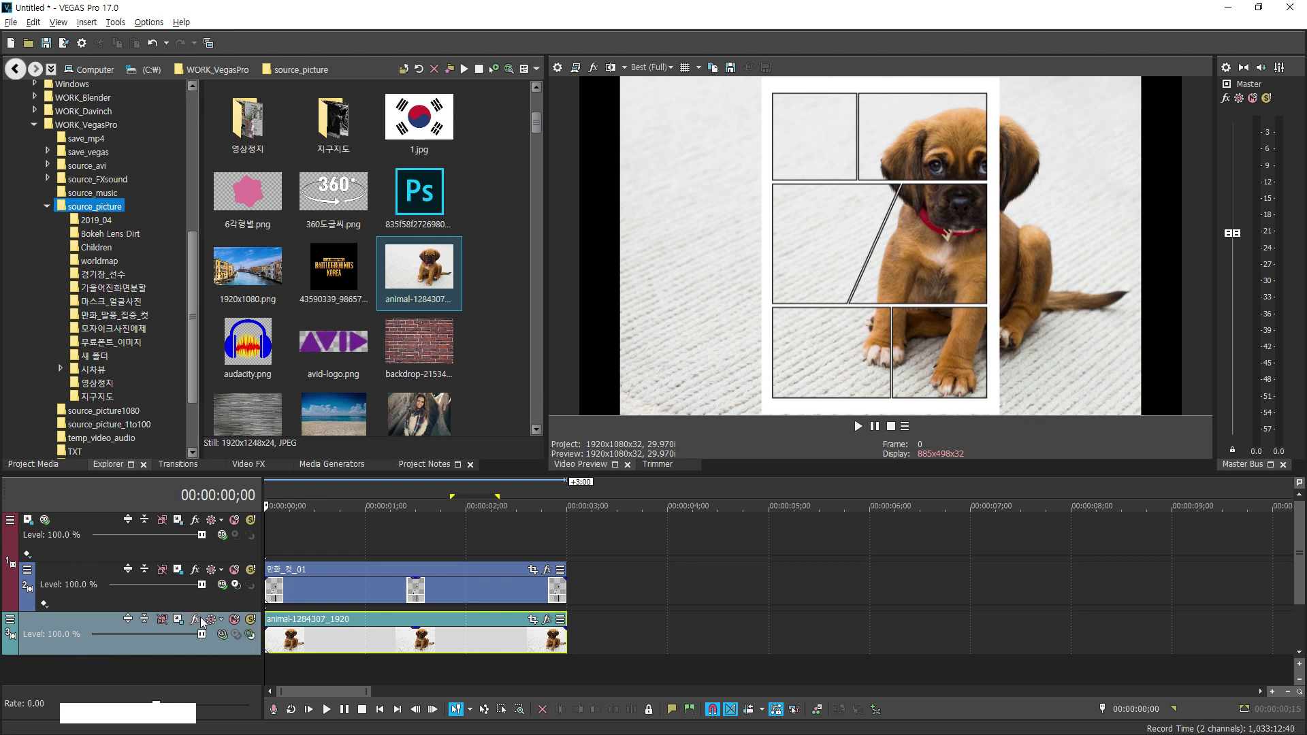
click(250, 636)
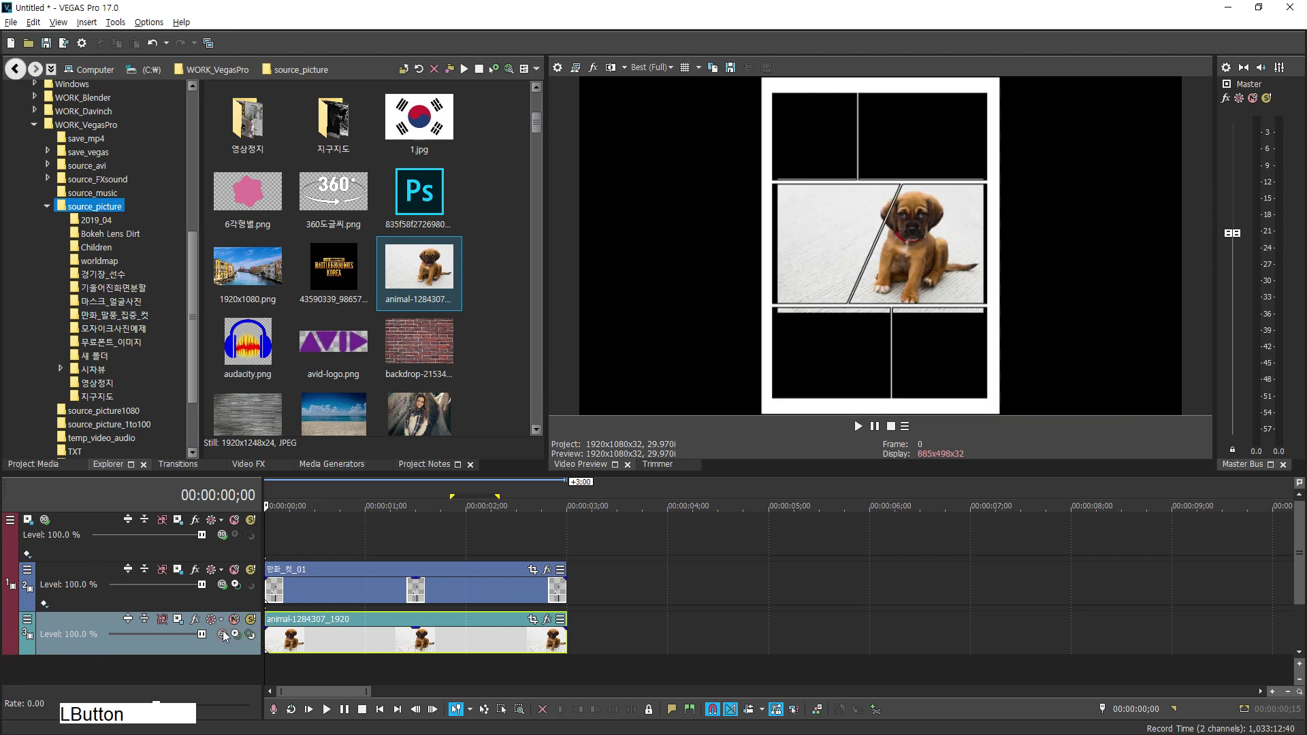
Set the puppy track's compositing mode to 3D Source Alpha and shift it in Track Motion to X about 183
click(222, 634)
click(267, 403)
click(179, 621)
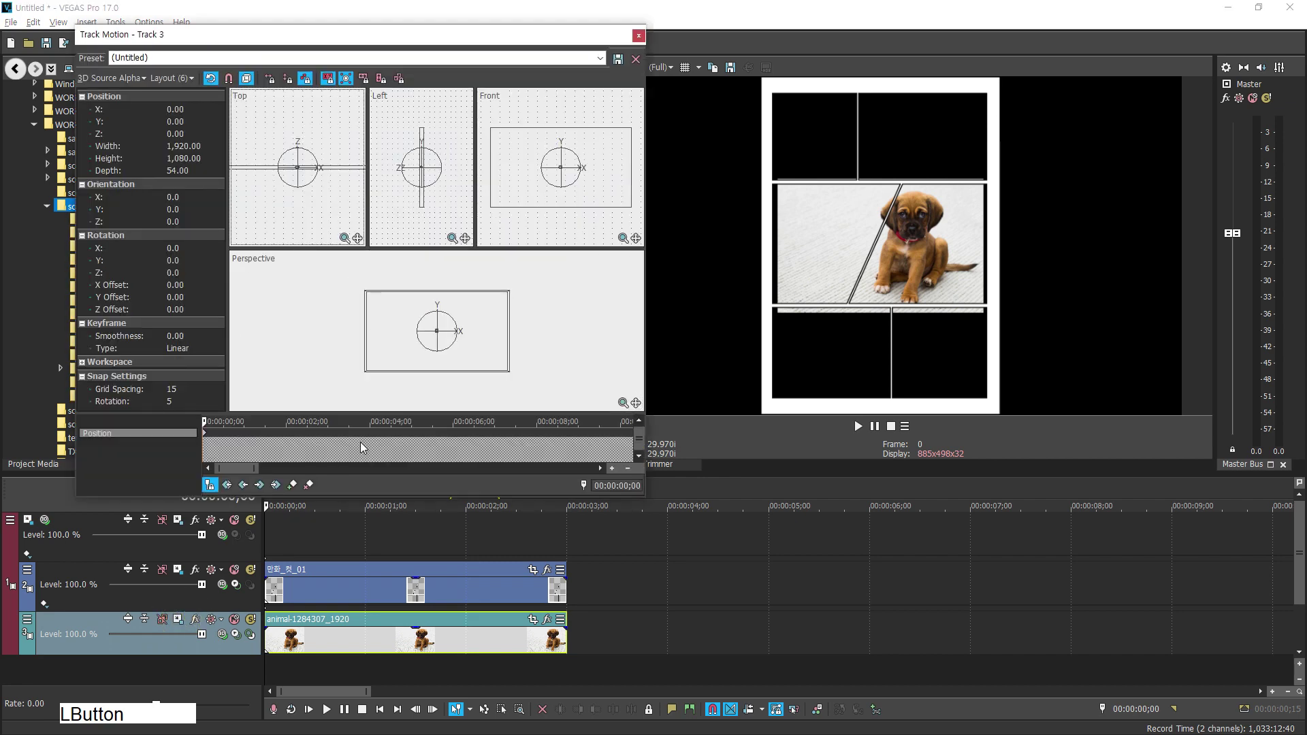
click(402, 365)
drag(402, 365, 416, 366)
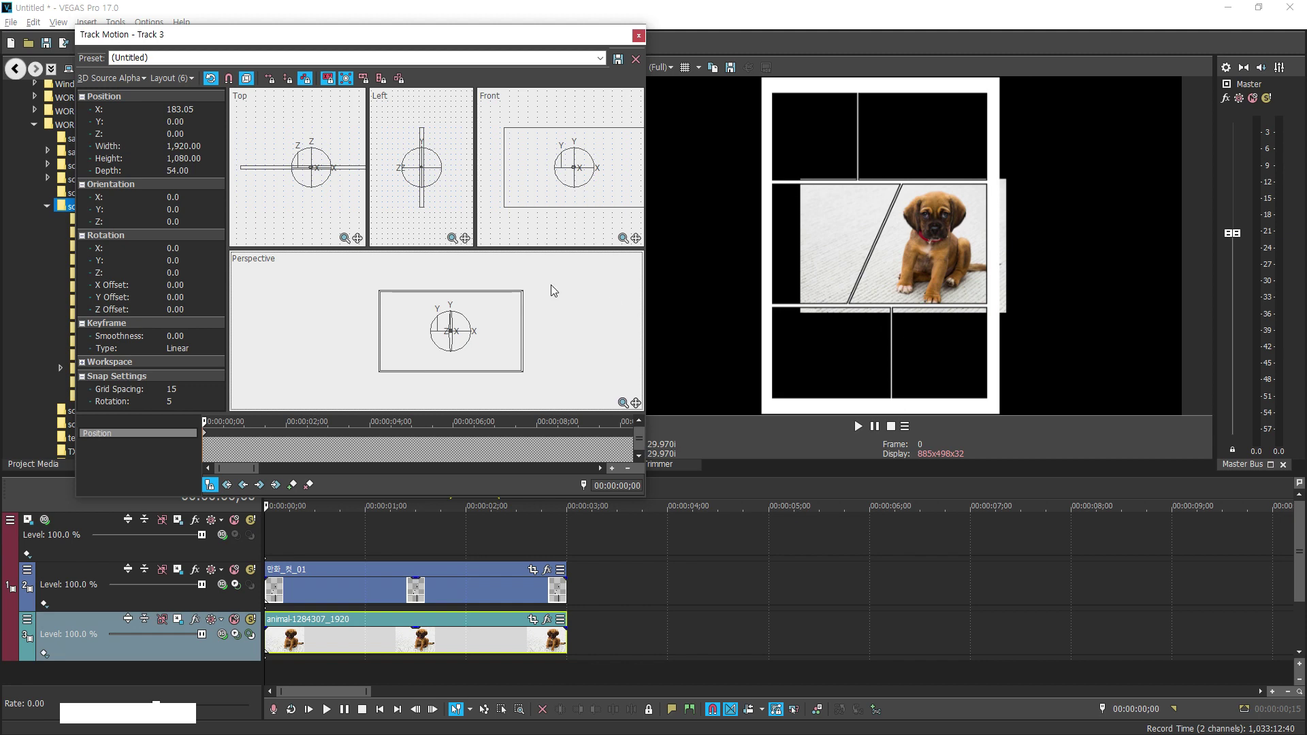
click(637, 36)
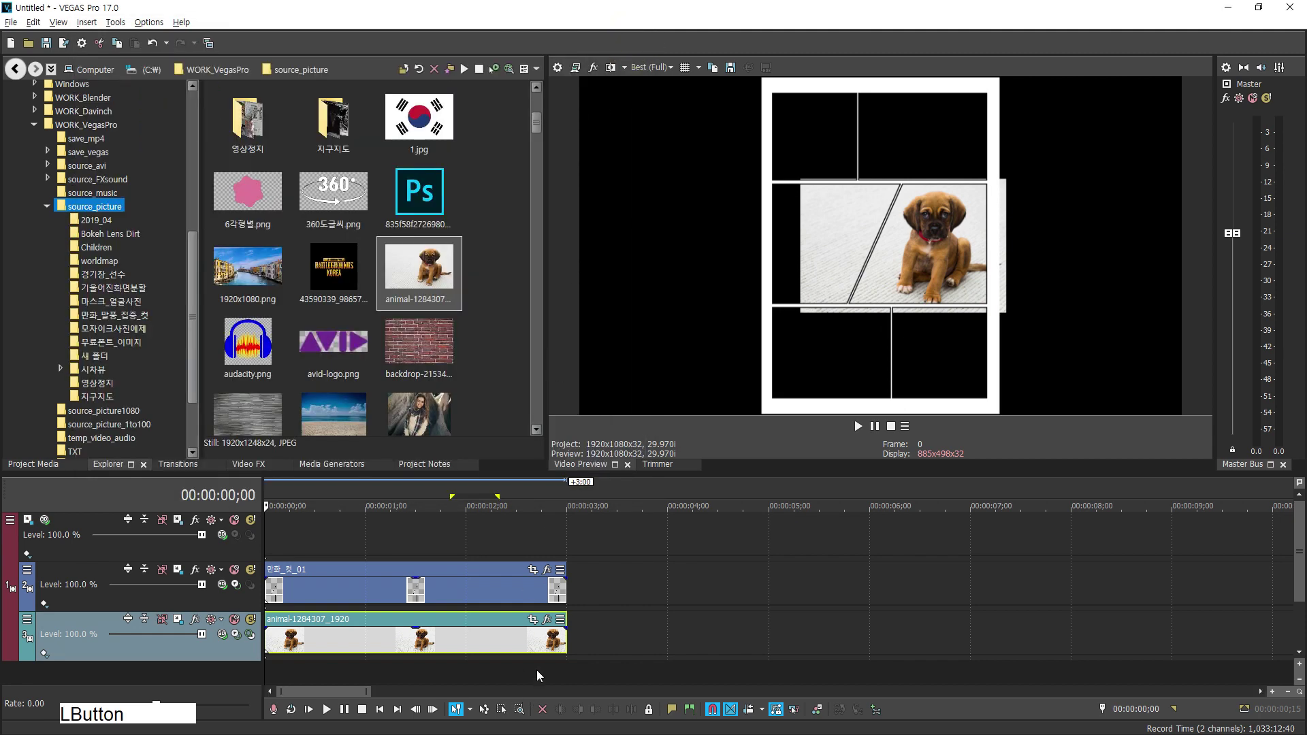
Enable the mask in the puppy event's Pan/Crop and draw a rectangular mask around the puppy, extended to cover its comic panel
click(533, 619)
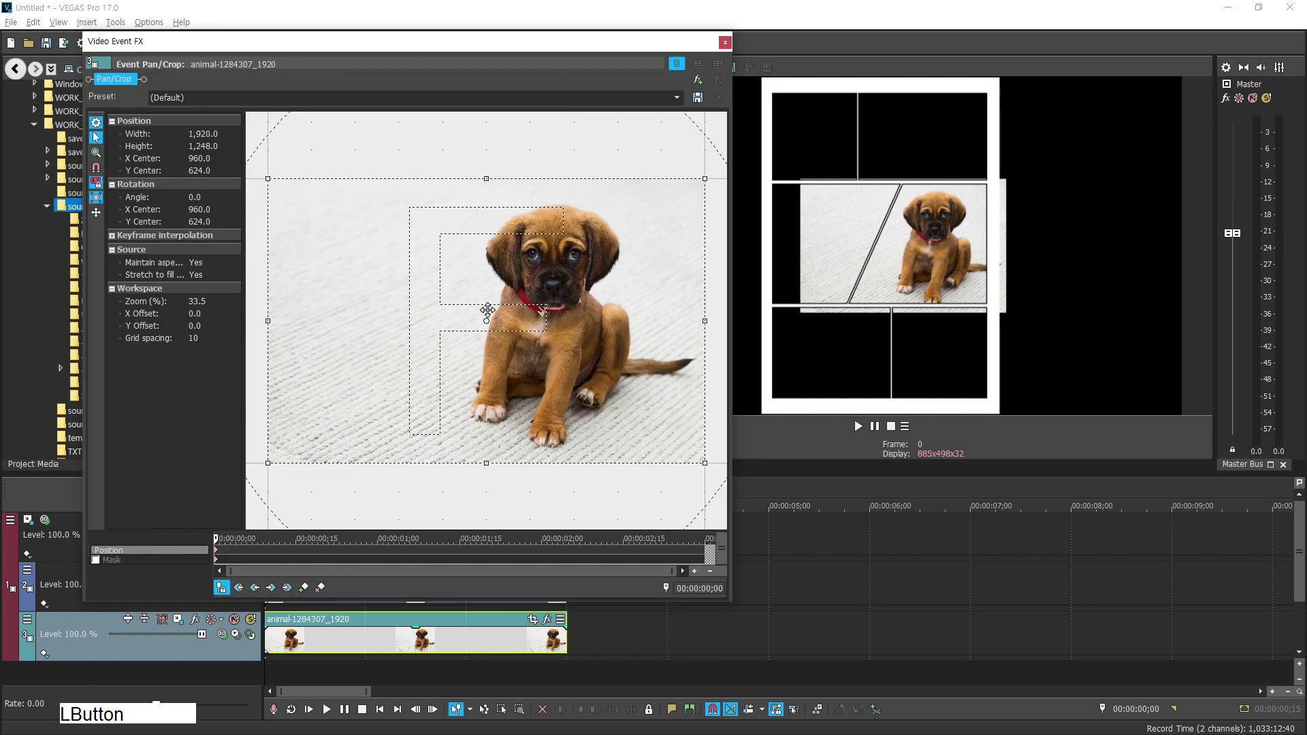
click(95, 560)
drag(458, 201, 691, 440)
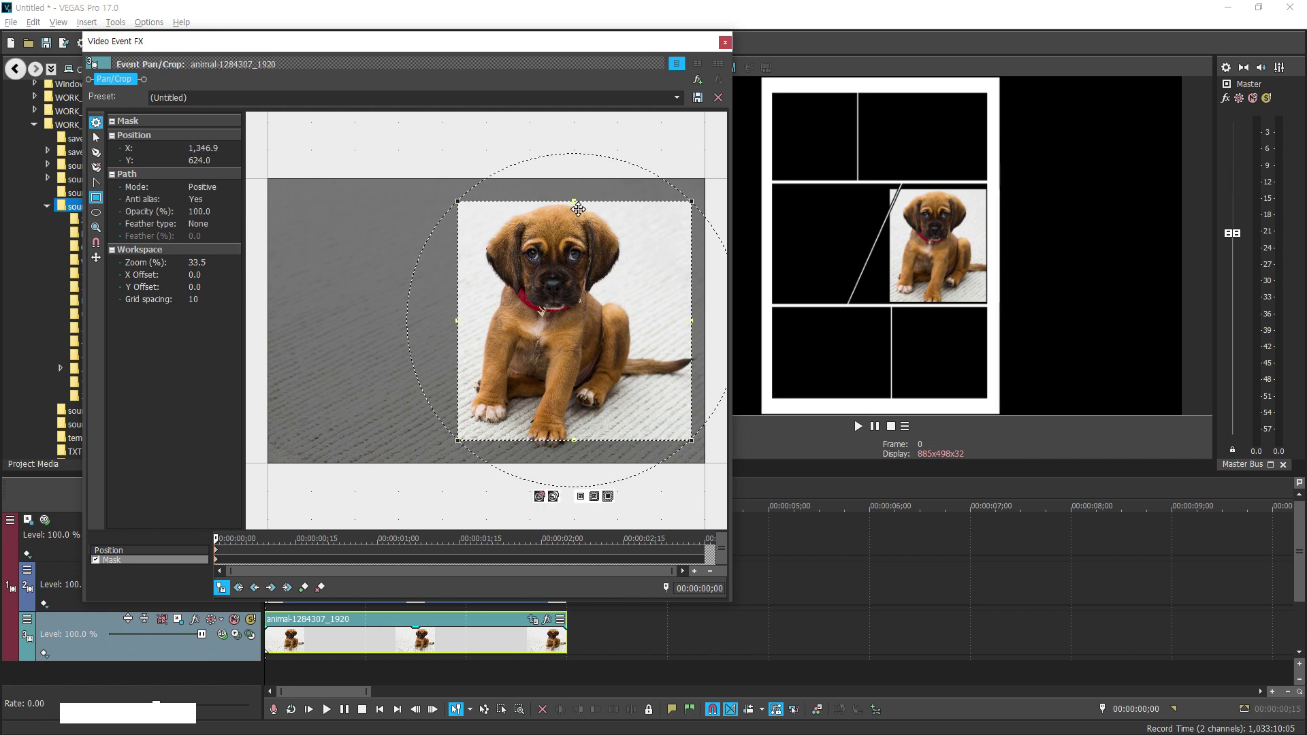
drag(574, 198, 569, 184)
drag(461, 313, 371, 307)
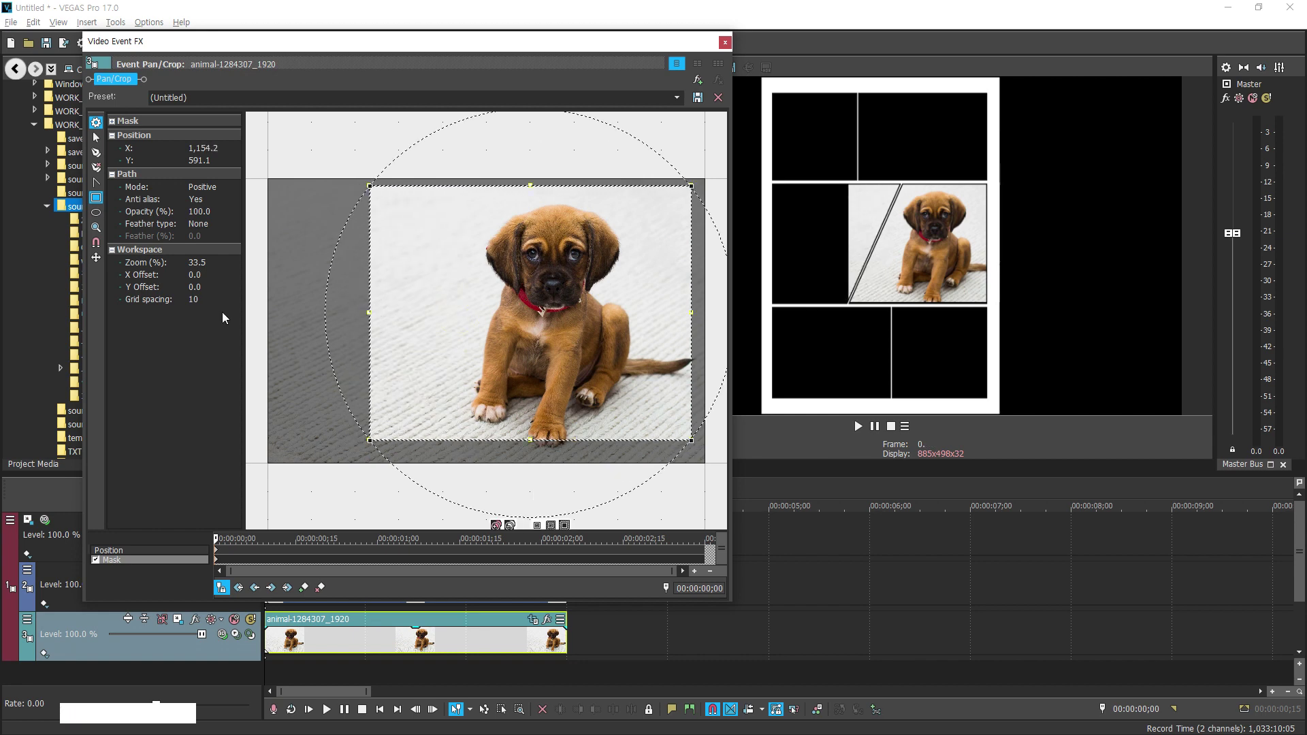
Add an anchor point on the mask's upper edge at about X 976 and delete its upper-left corner point to slant that side
click(96, 152)
click(490, 187)
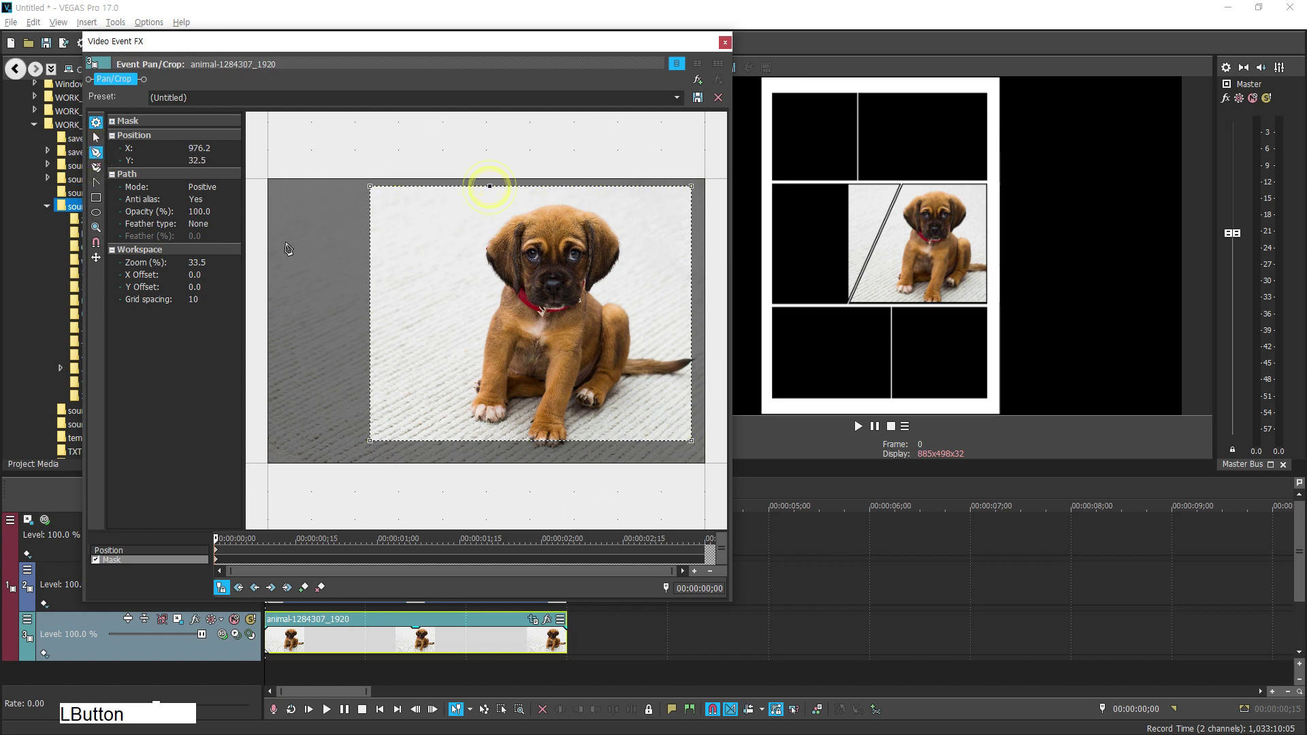
click(96, 167)
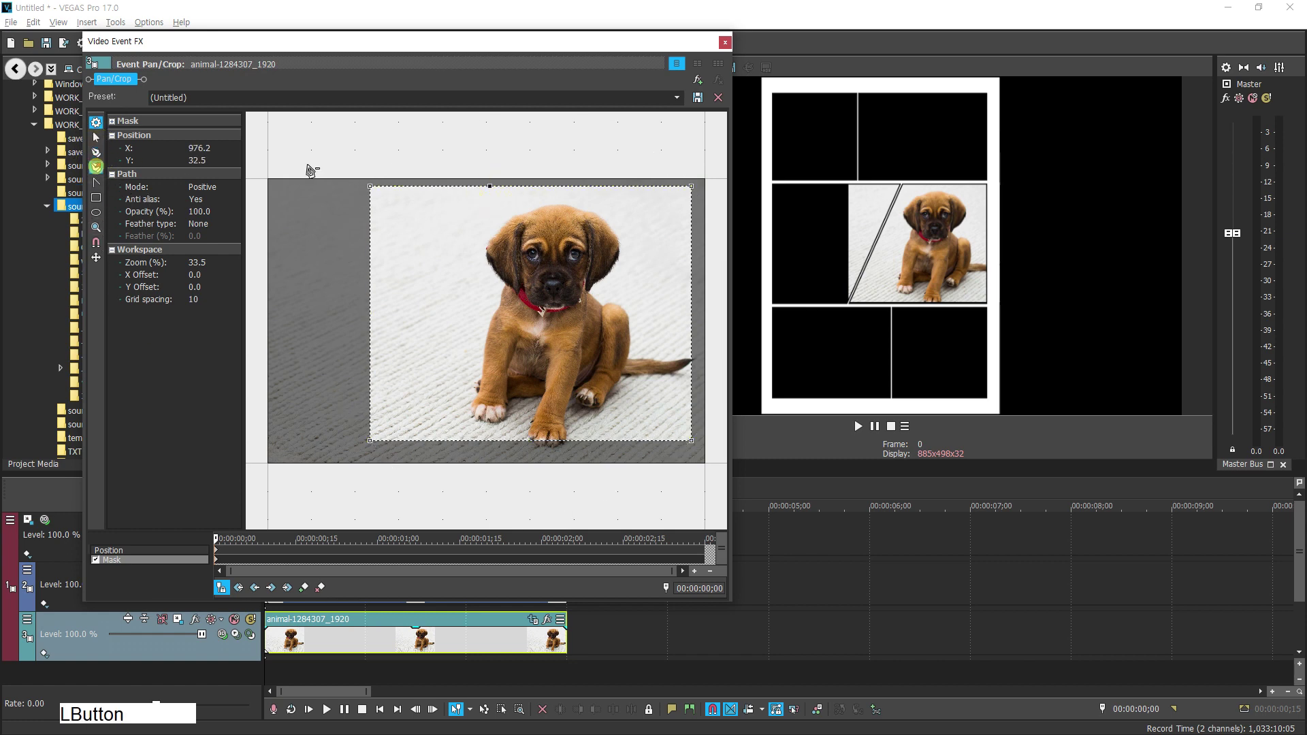
click(371, 187)
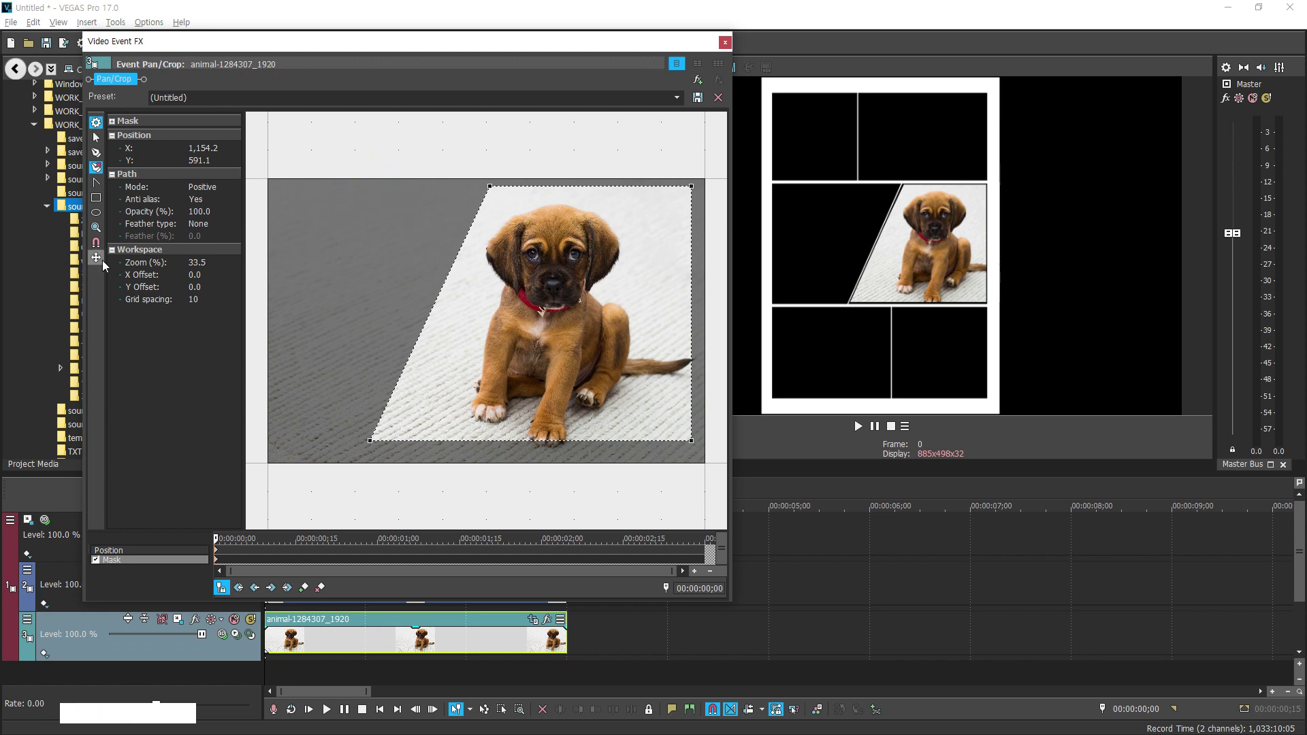
Shift the mask's upper slant point to about X 955 to follow the panel's diagonal line, and close the Pan/Crop window
click(102, 258)
click(96, 136)
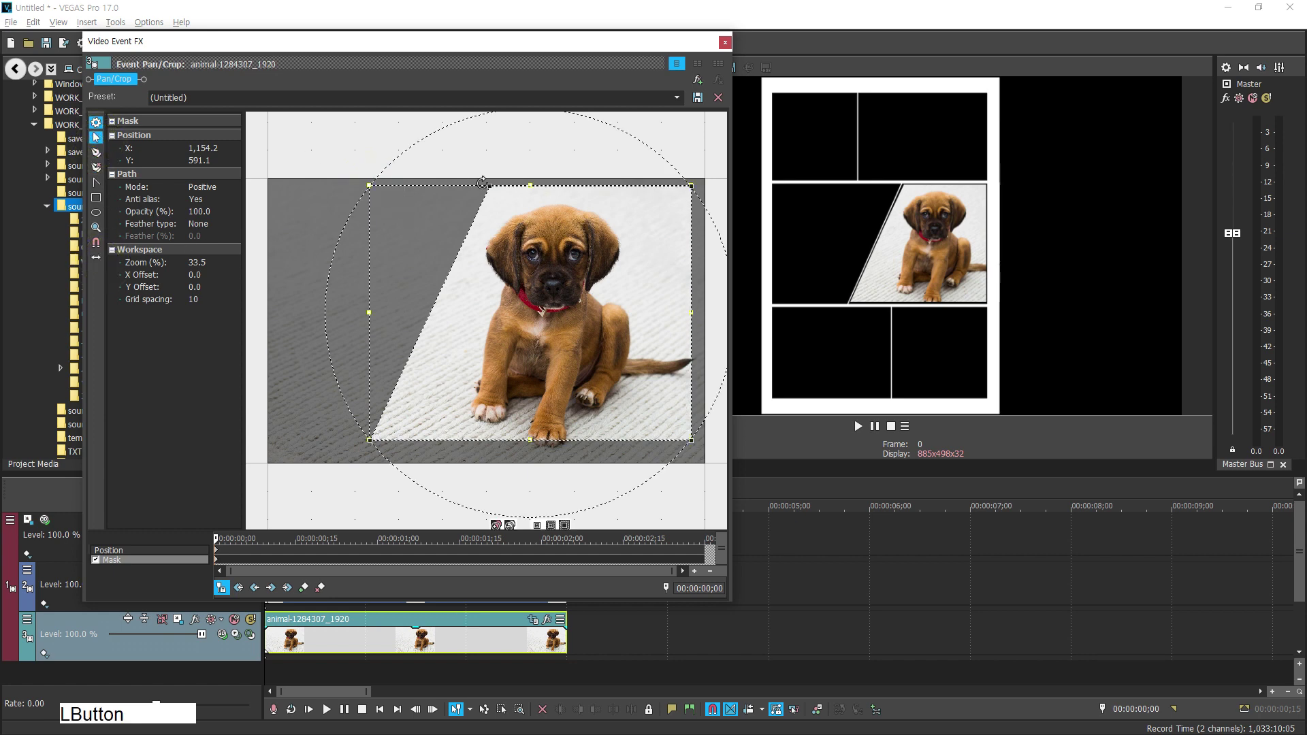
click(317, 152)
click(490, 187)
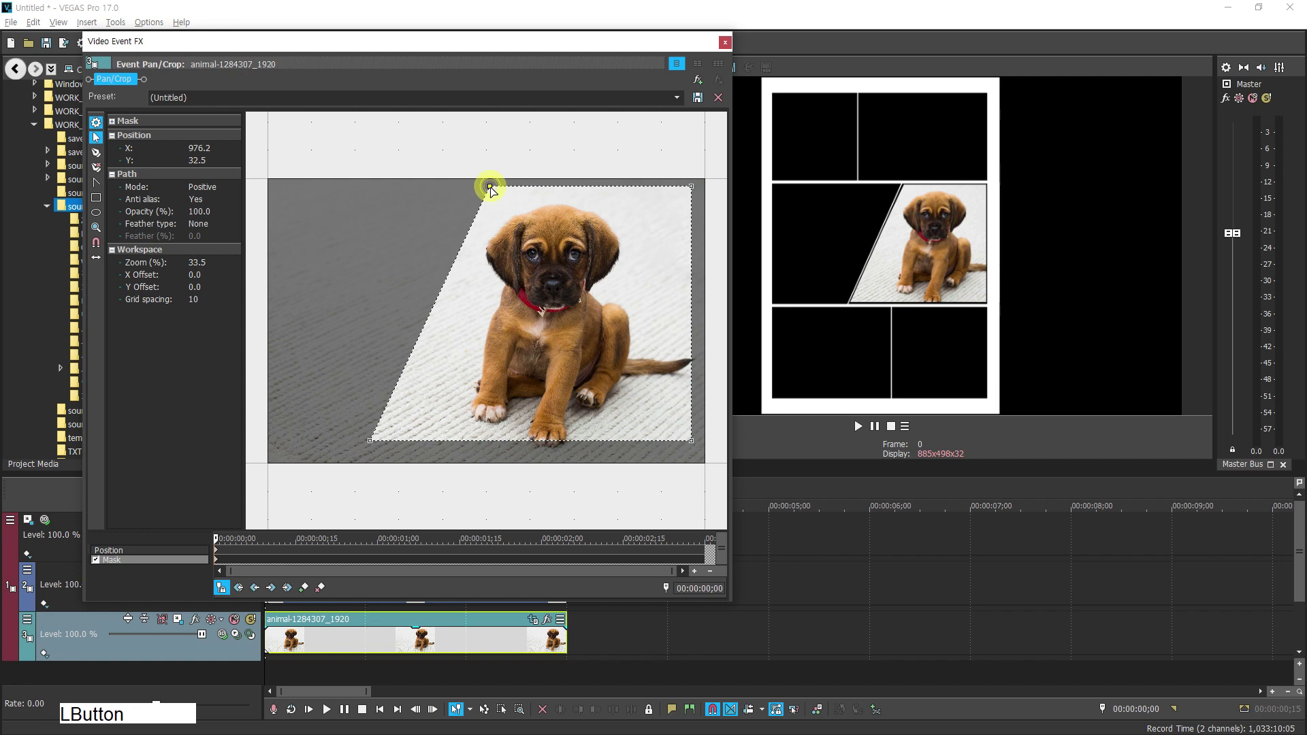
drag(490, 186, 485, 186)
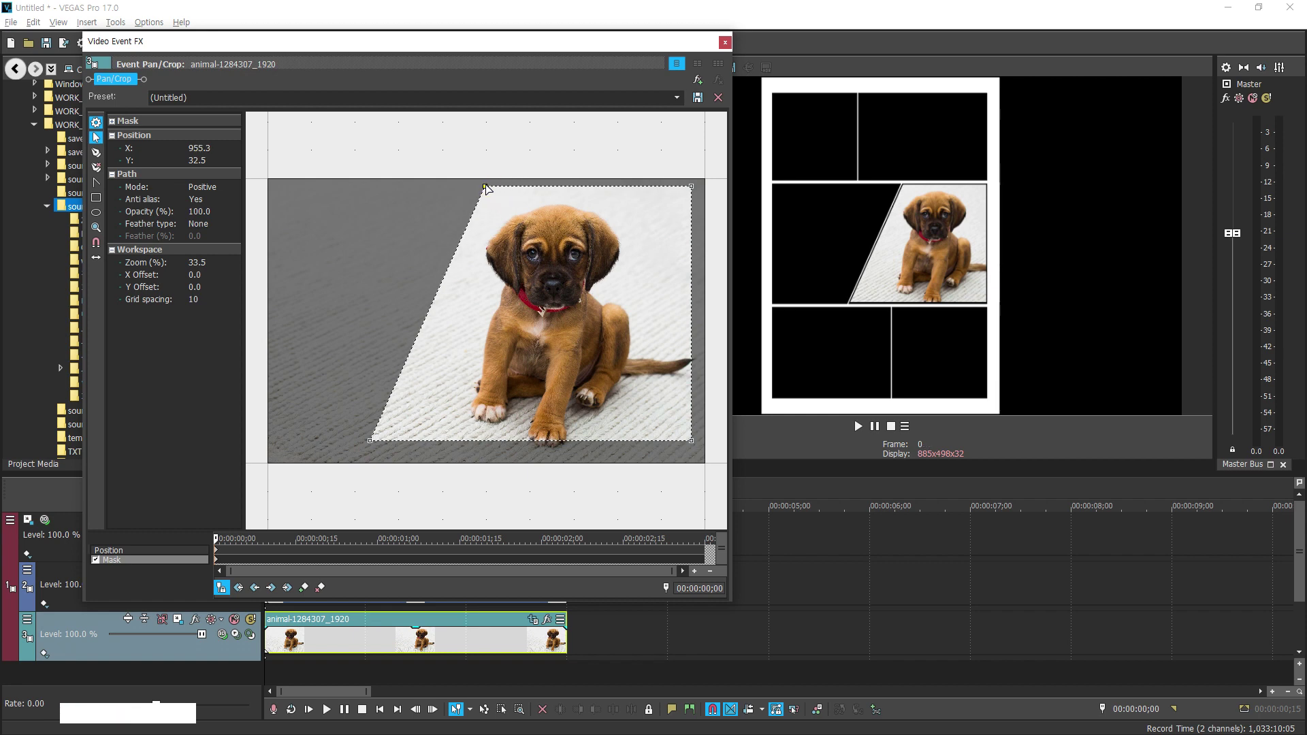
click(725, 43)
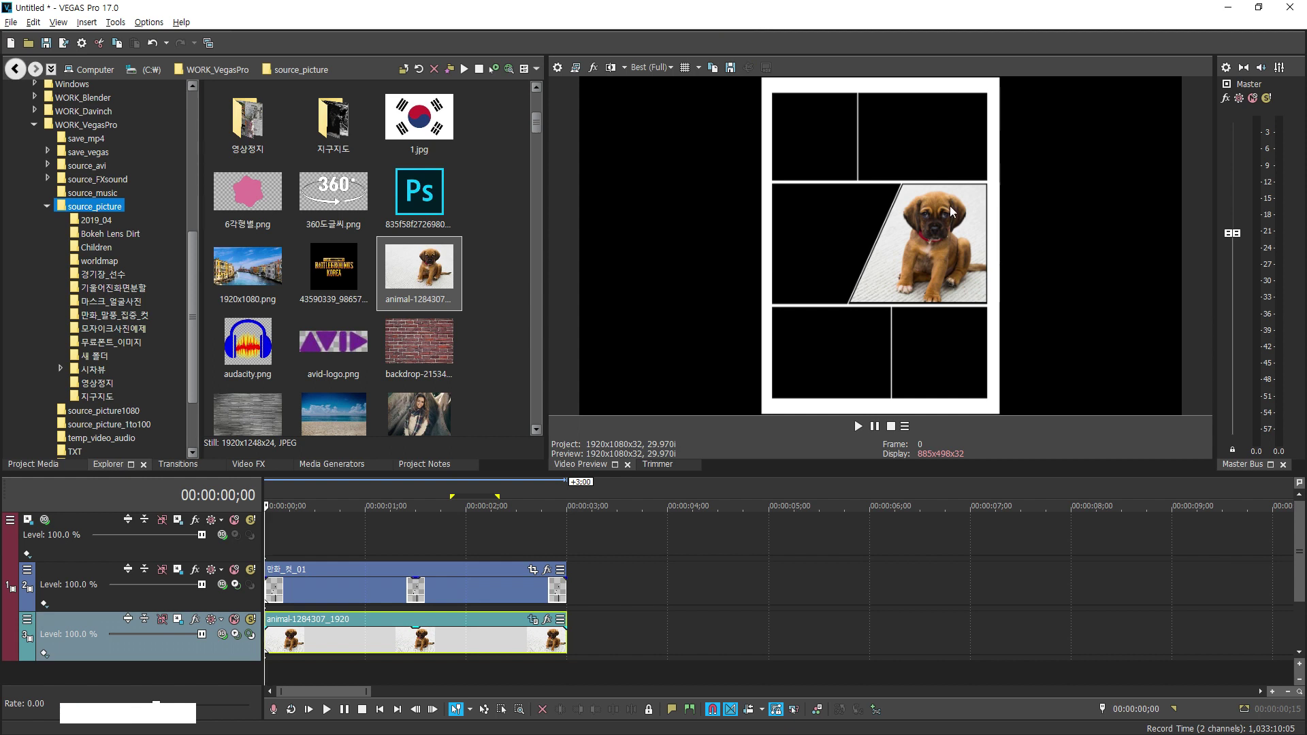
Insert an empty video track above the puppy track and make it a child of track 1
right_click(108, 623)
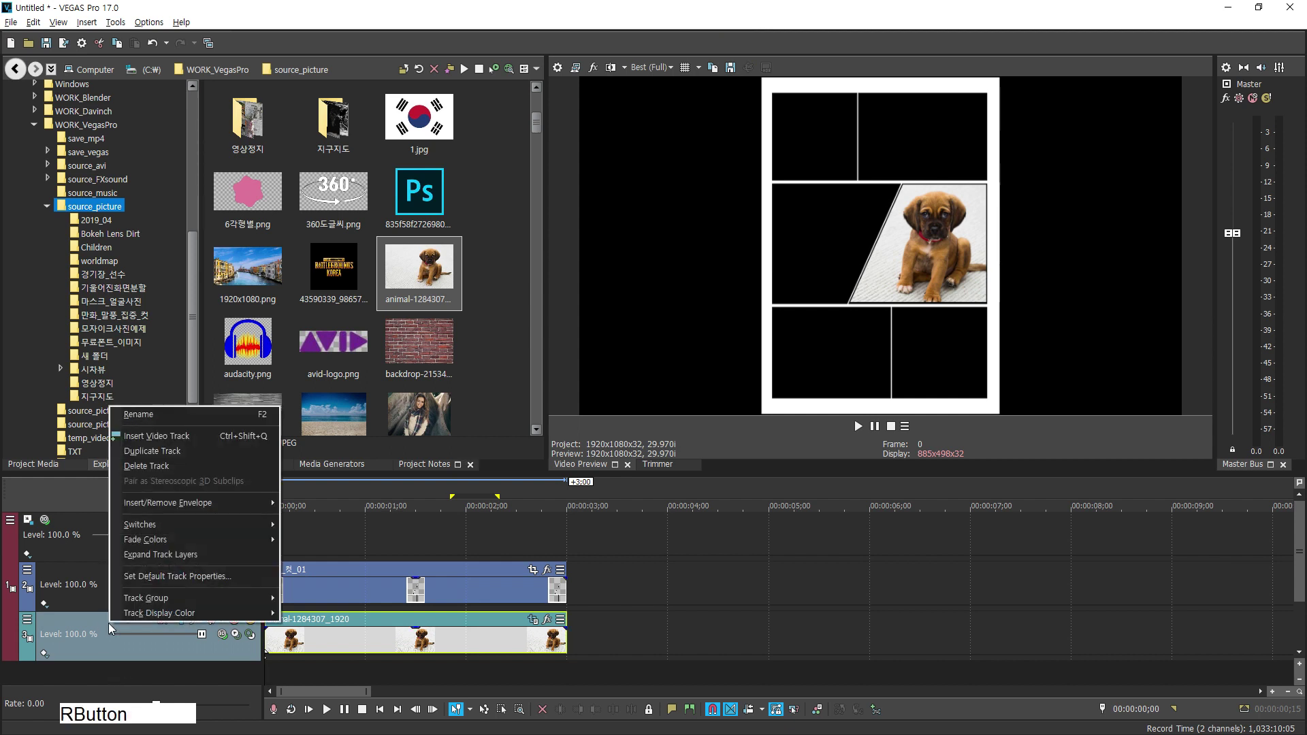
click(184, 442)
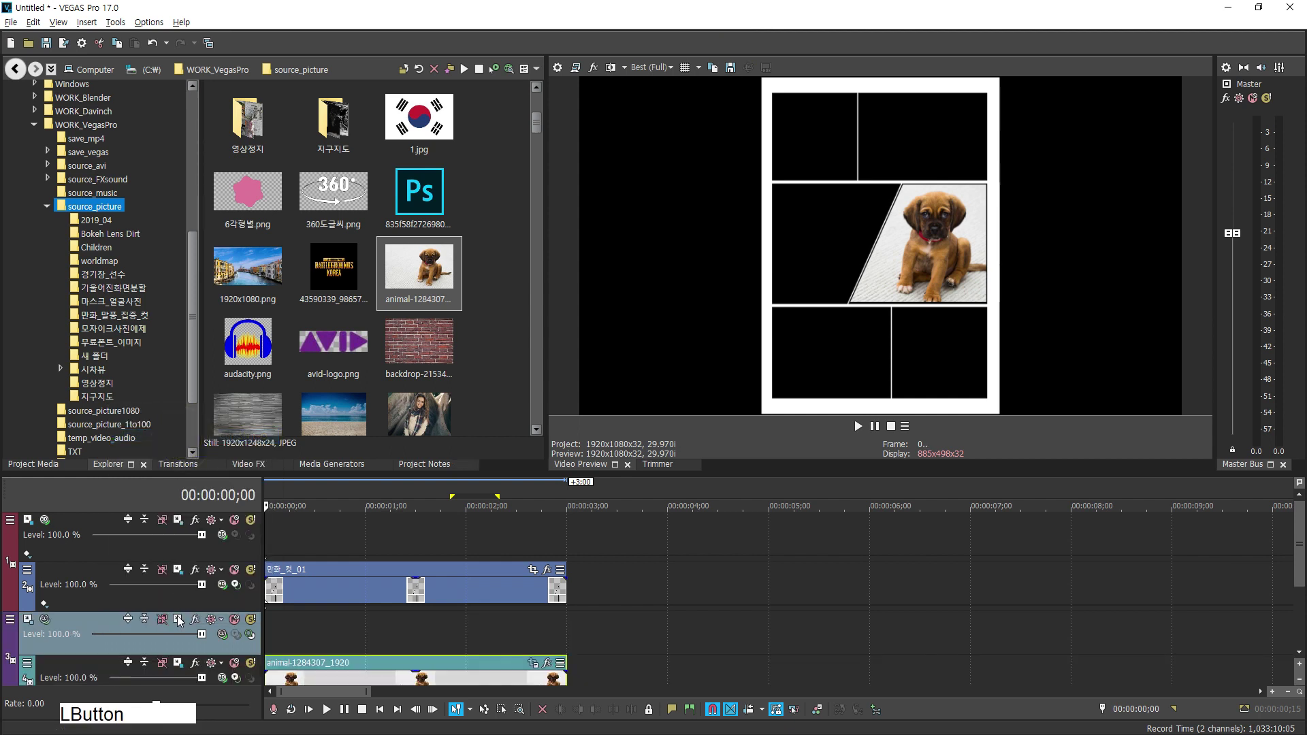
click(250, 634)
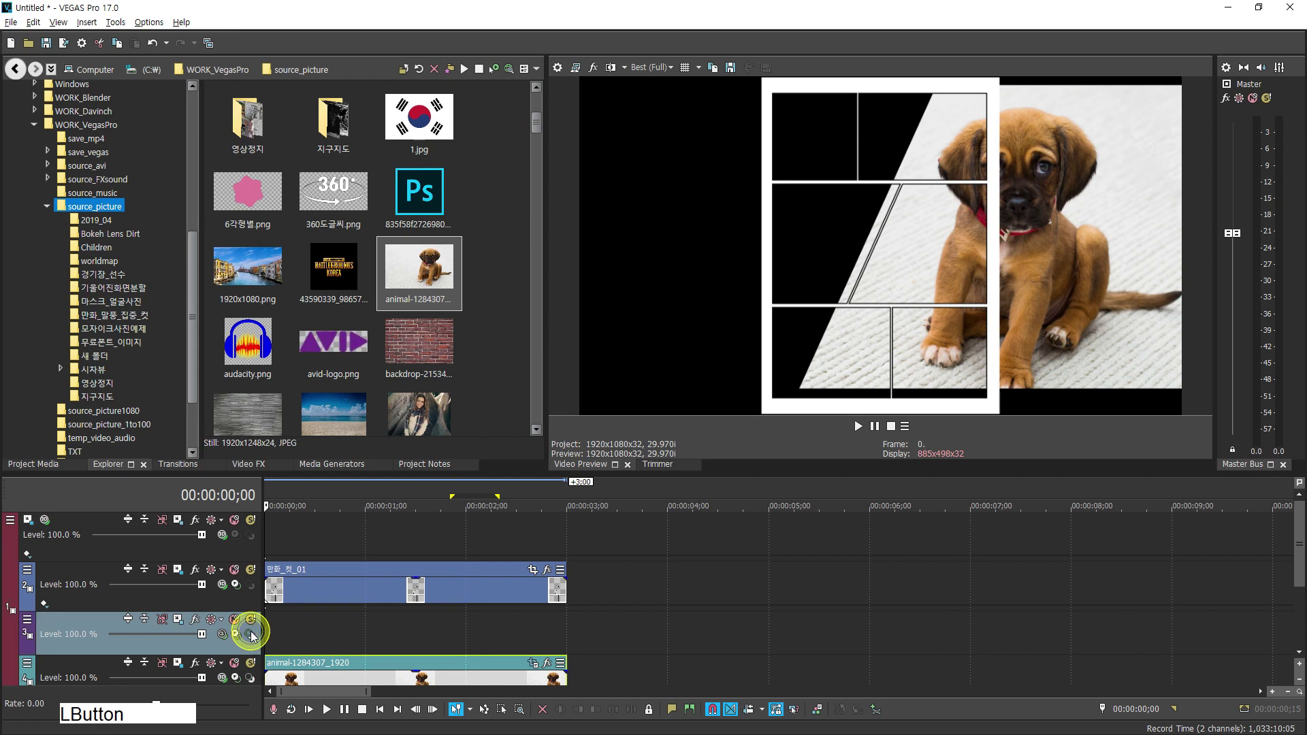
Set the new track 3 to 3D Source Alpha and add 만화_말풍선.png from the 만화_말풍_집중_컷 folder at its start
click(224, 633)
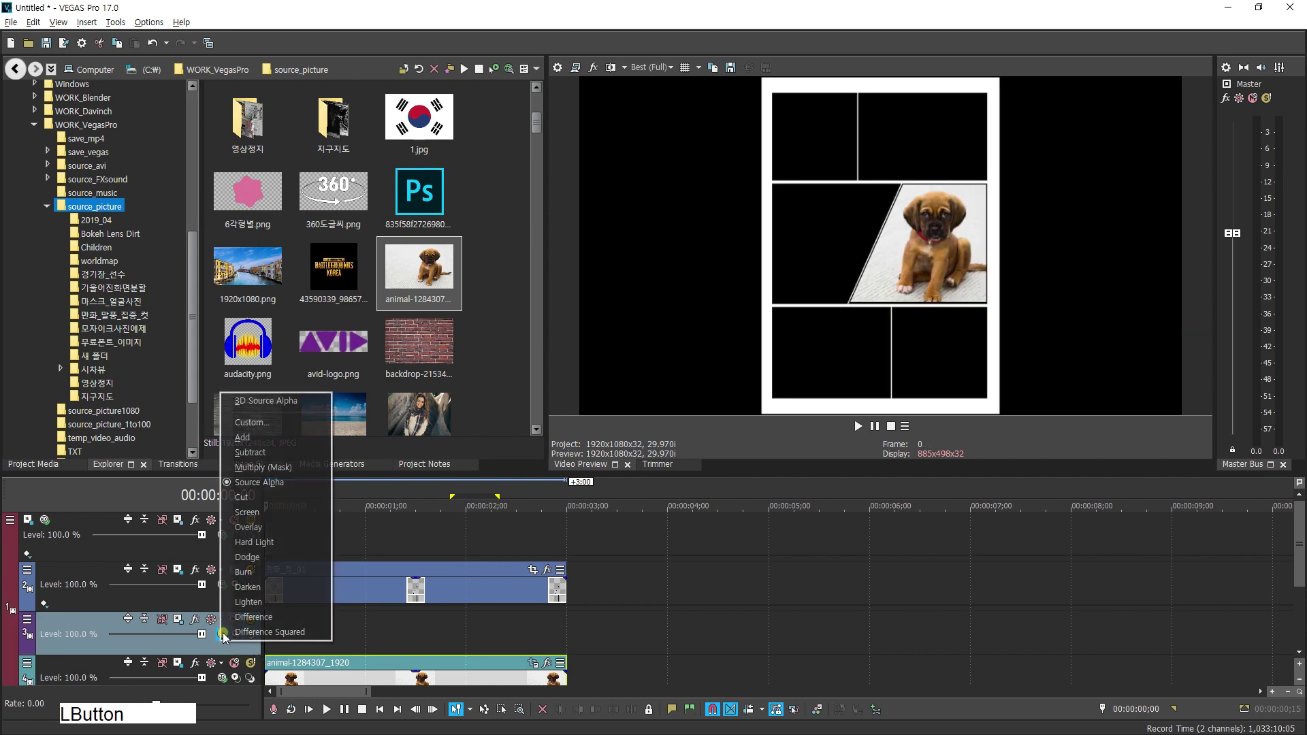
click(266, 399)
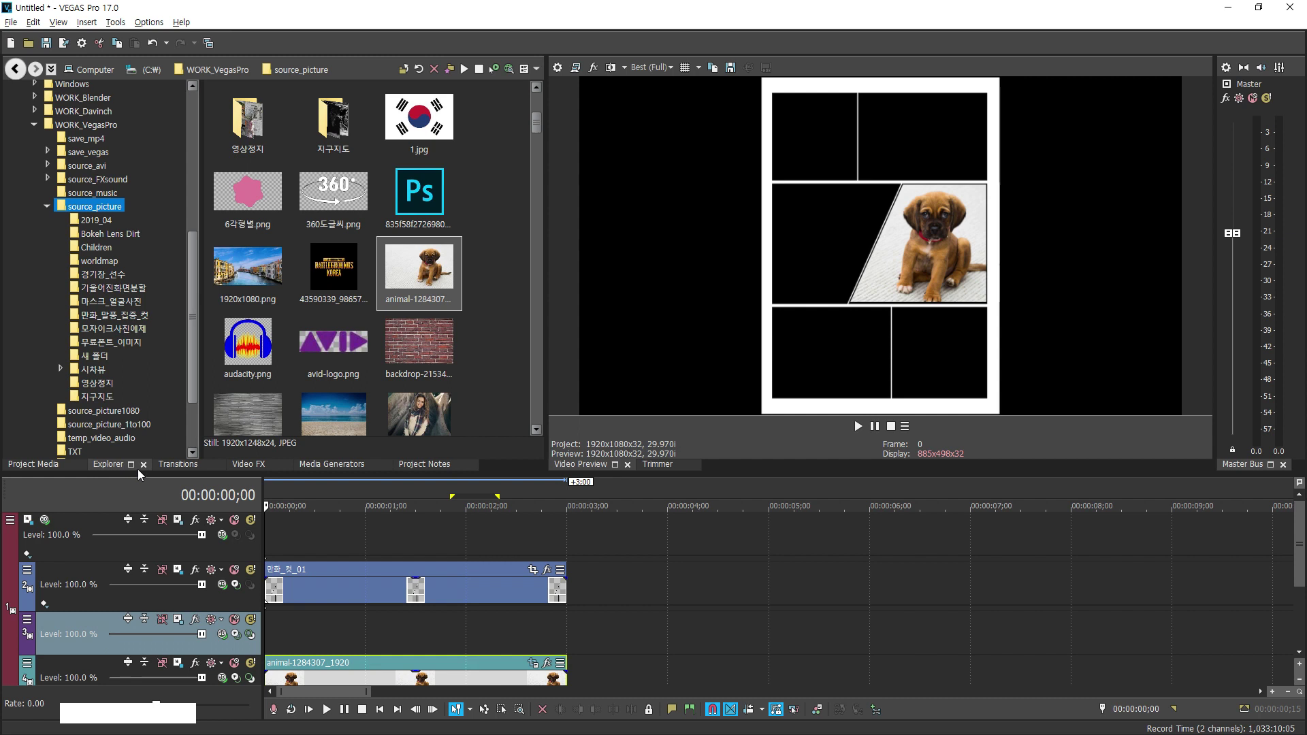
click(116, 315)
drag(247, 117, 270, 633)
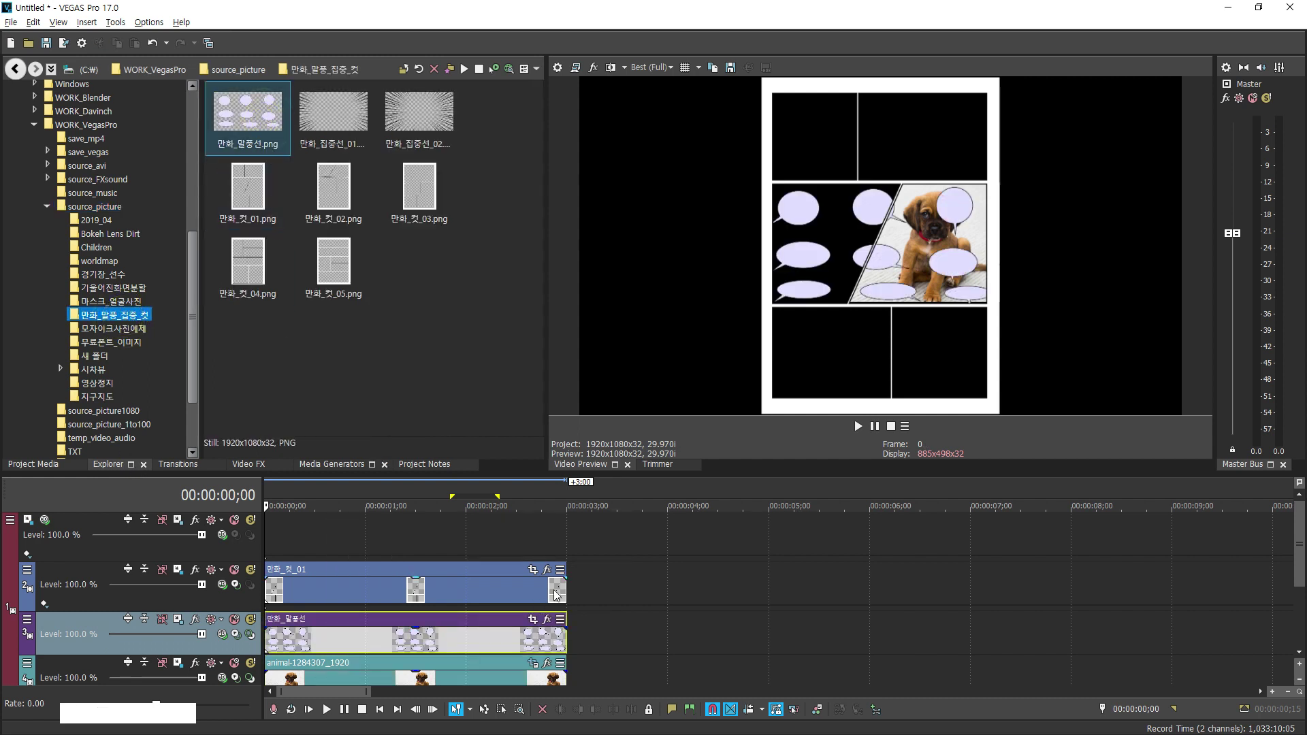
Move the balloon track in 3D to about X 302, Y 320, and mask its picture with a rectangle around the centre balloon
click(177, 620)
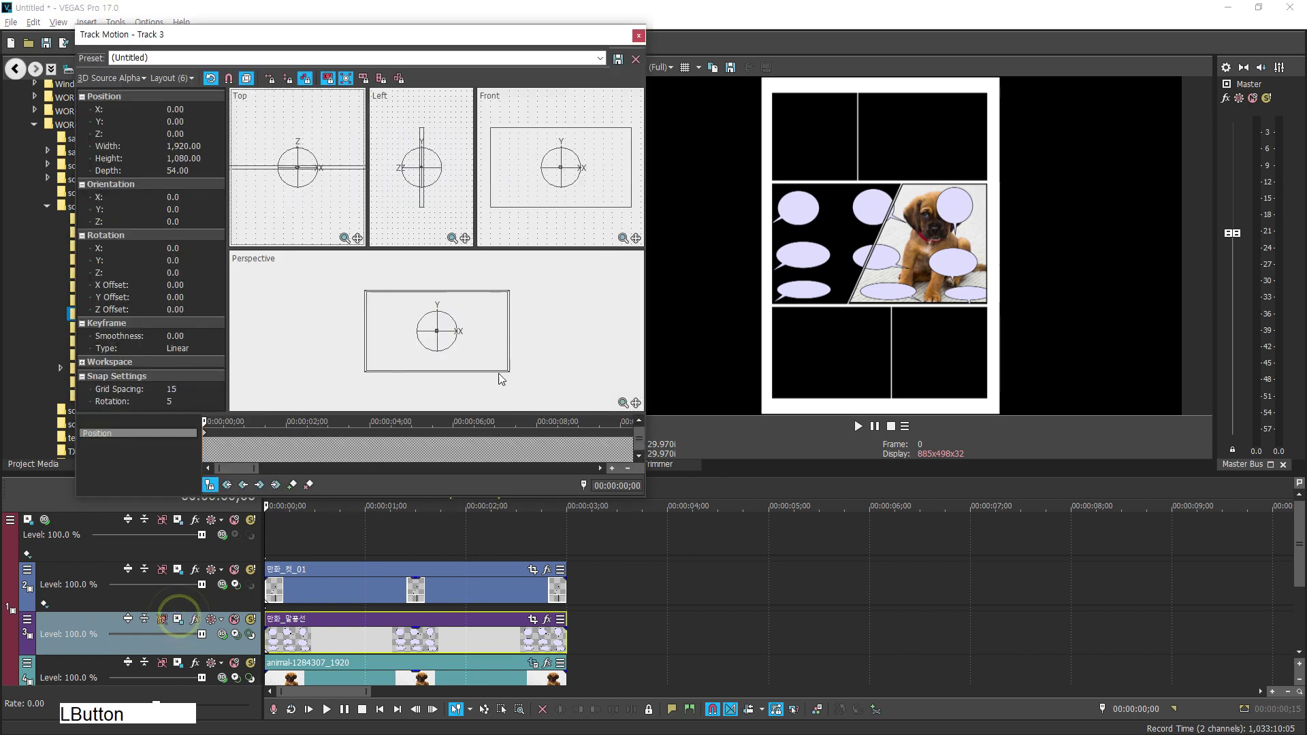
drag(463, 347, 485, 324)
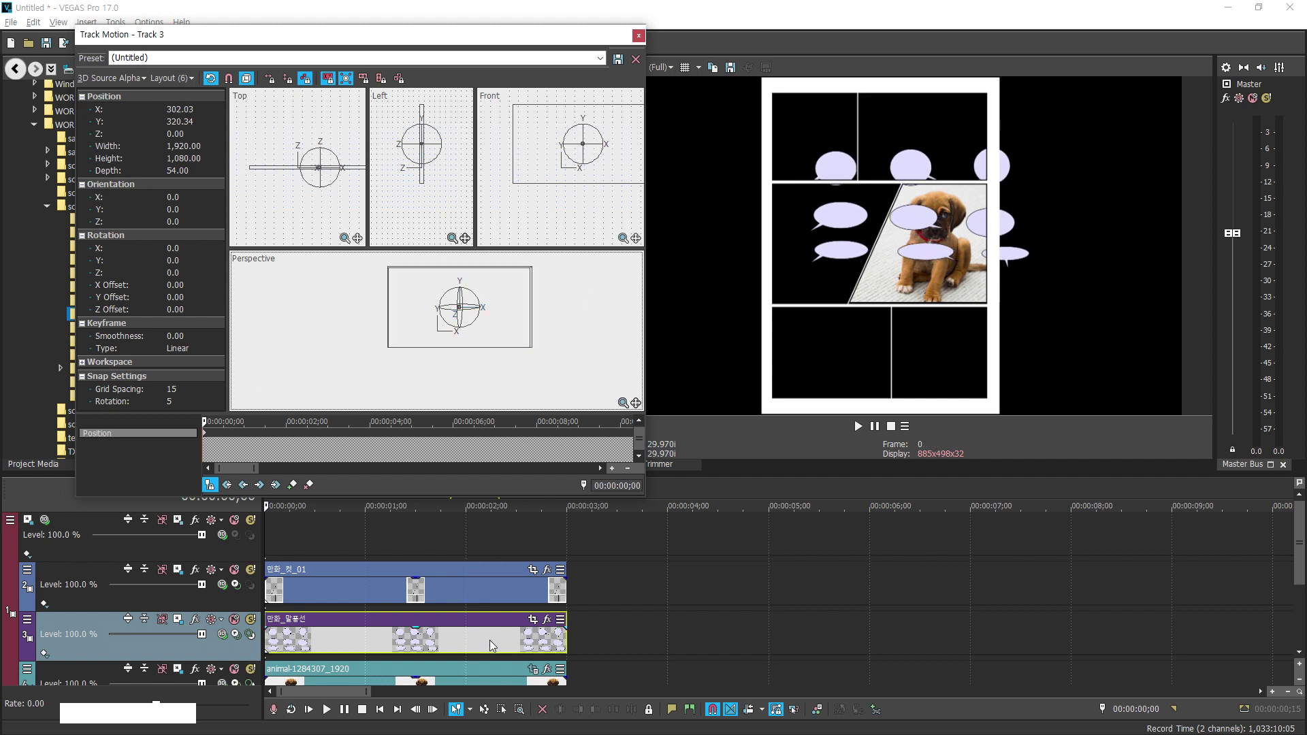
click(533, 621)
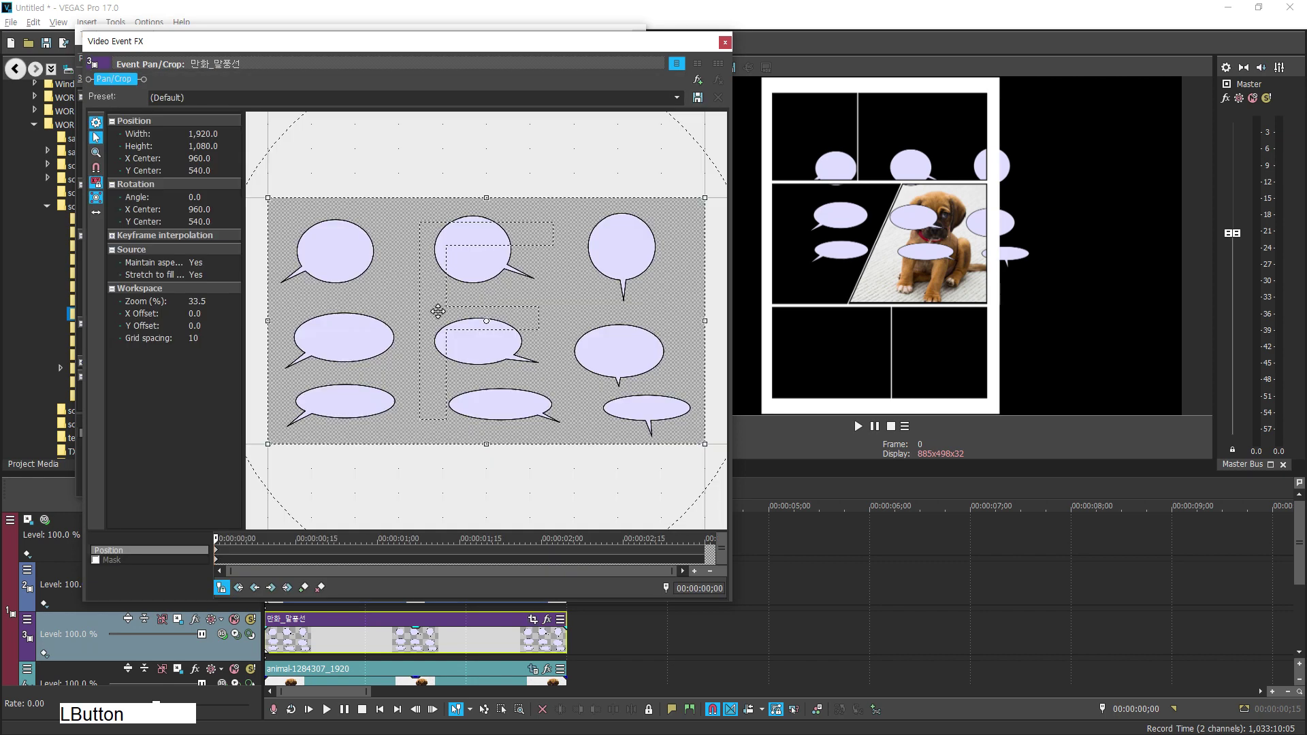
click(96, 560)
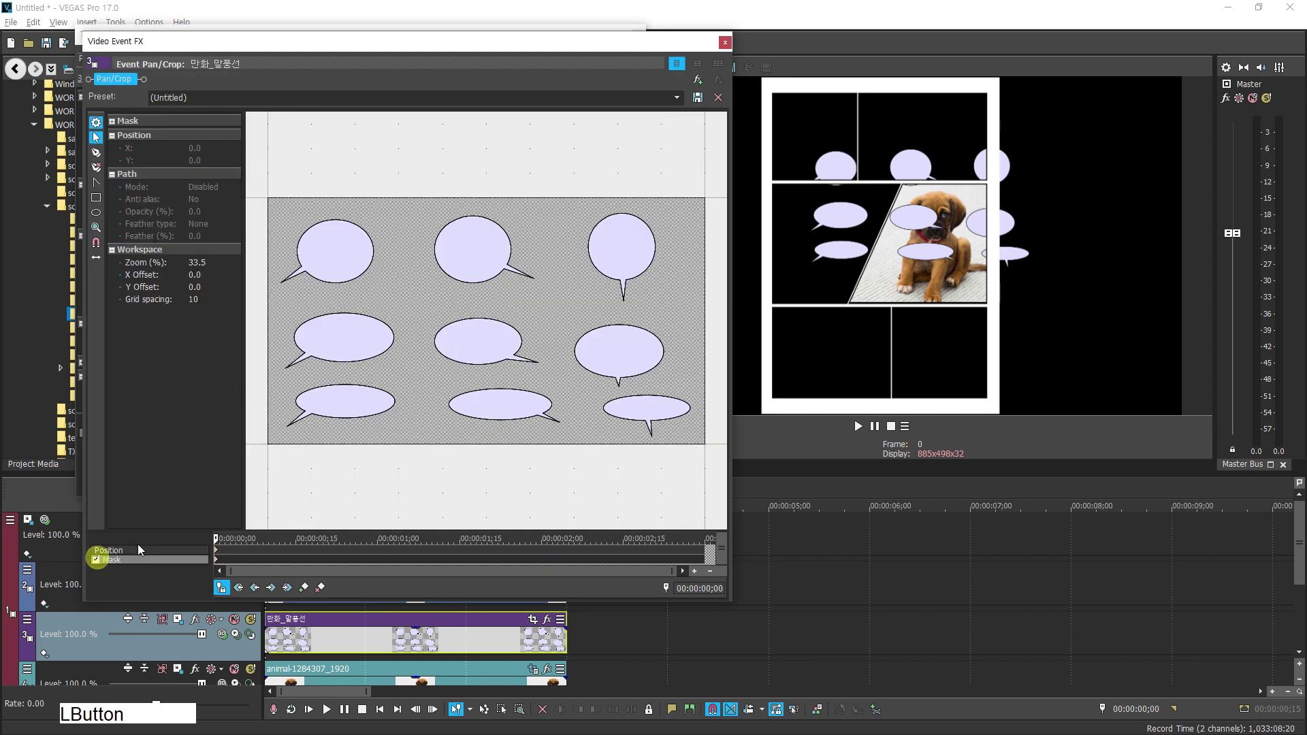
click(96, 197)
drag(424, 297, 550, 380)
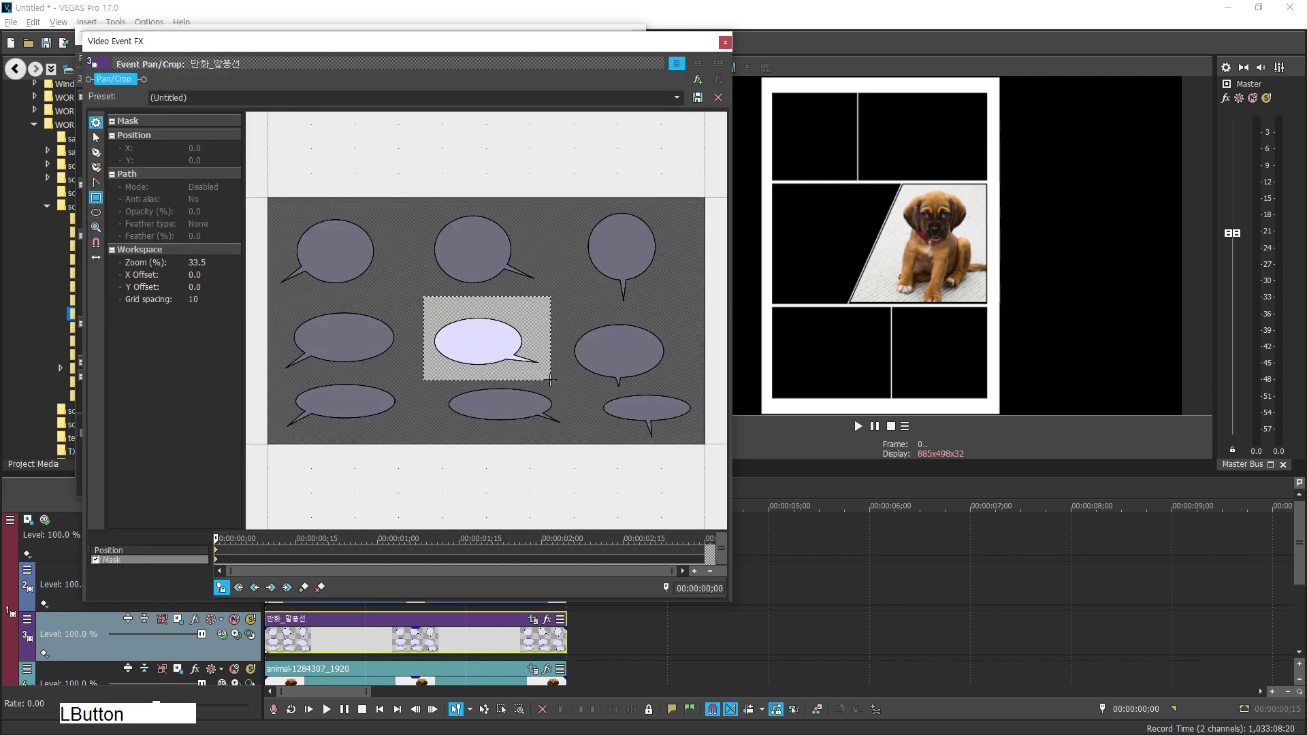
click(725, 42)
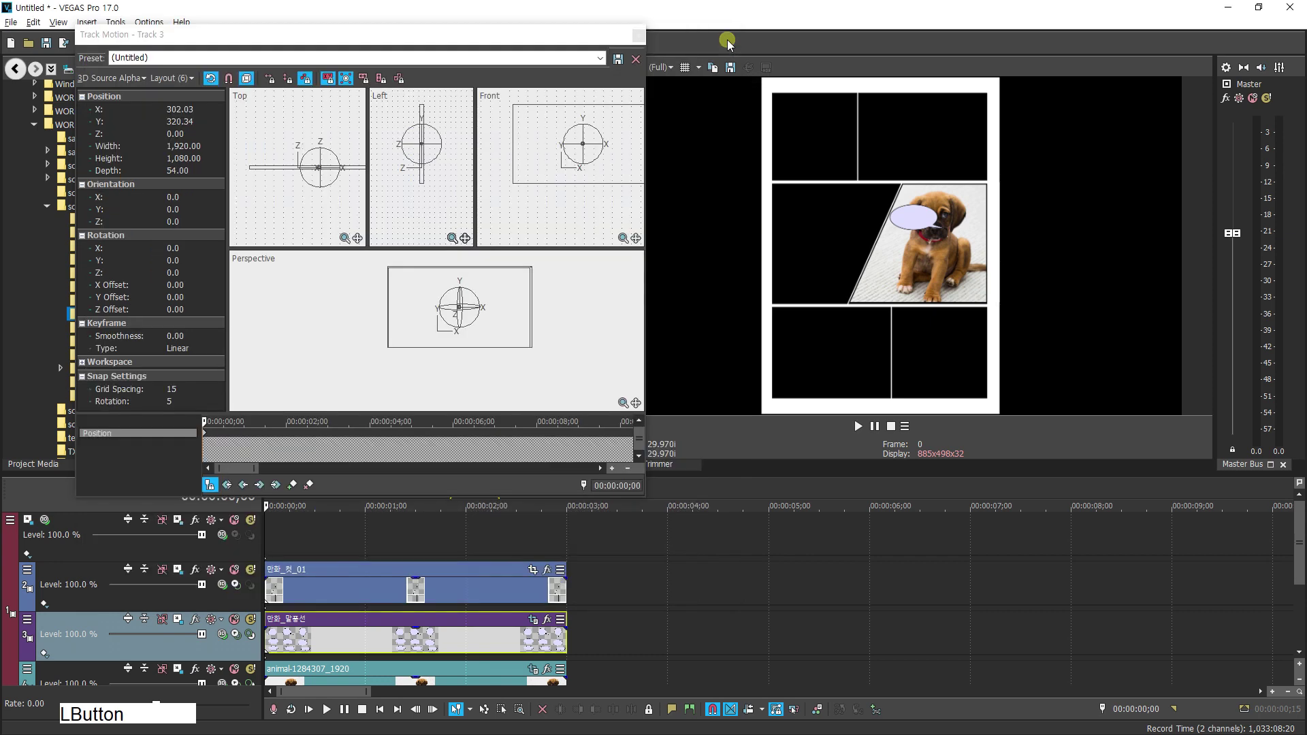
Insert an empty video track above the balloon track, make it a child of track 1 and set it to 3D Source Alpha
right_click(90, 624)
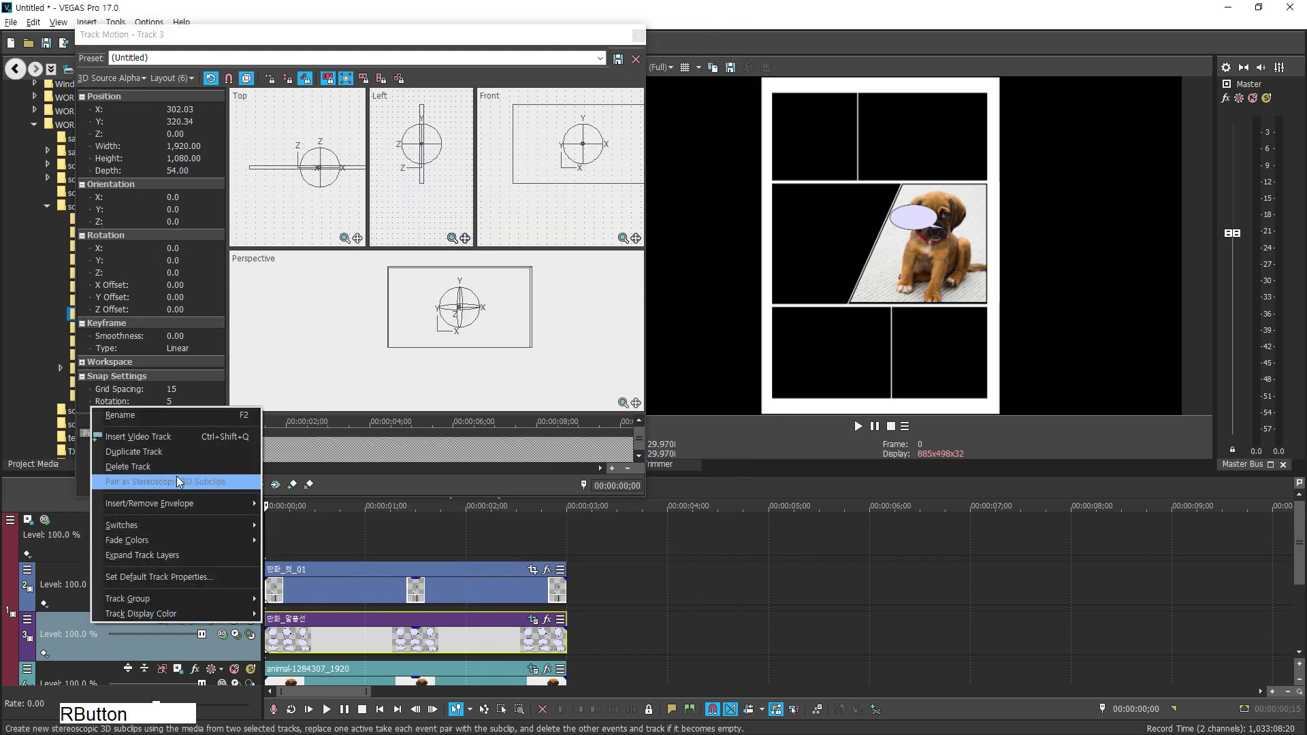
click(179, 442)
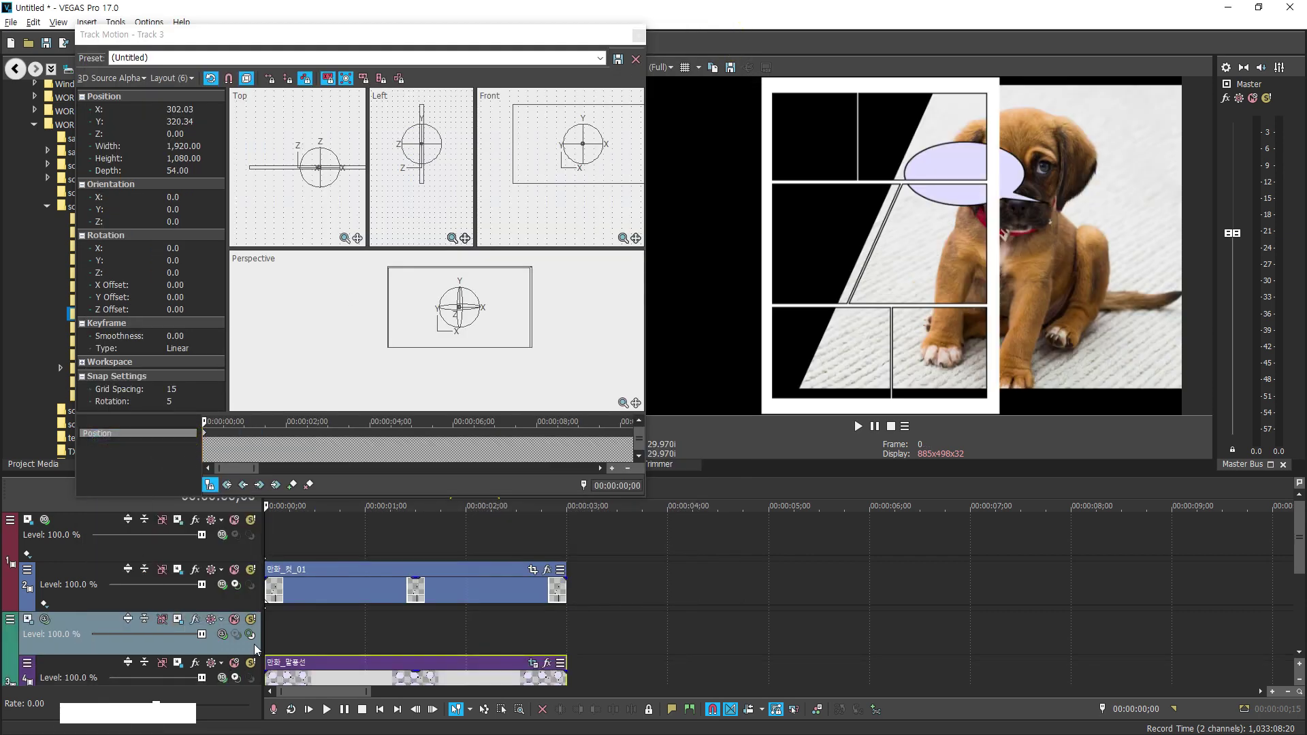
click(249, 635)
click(223, 633)
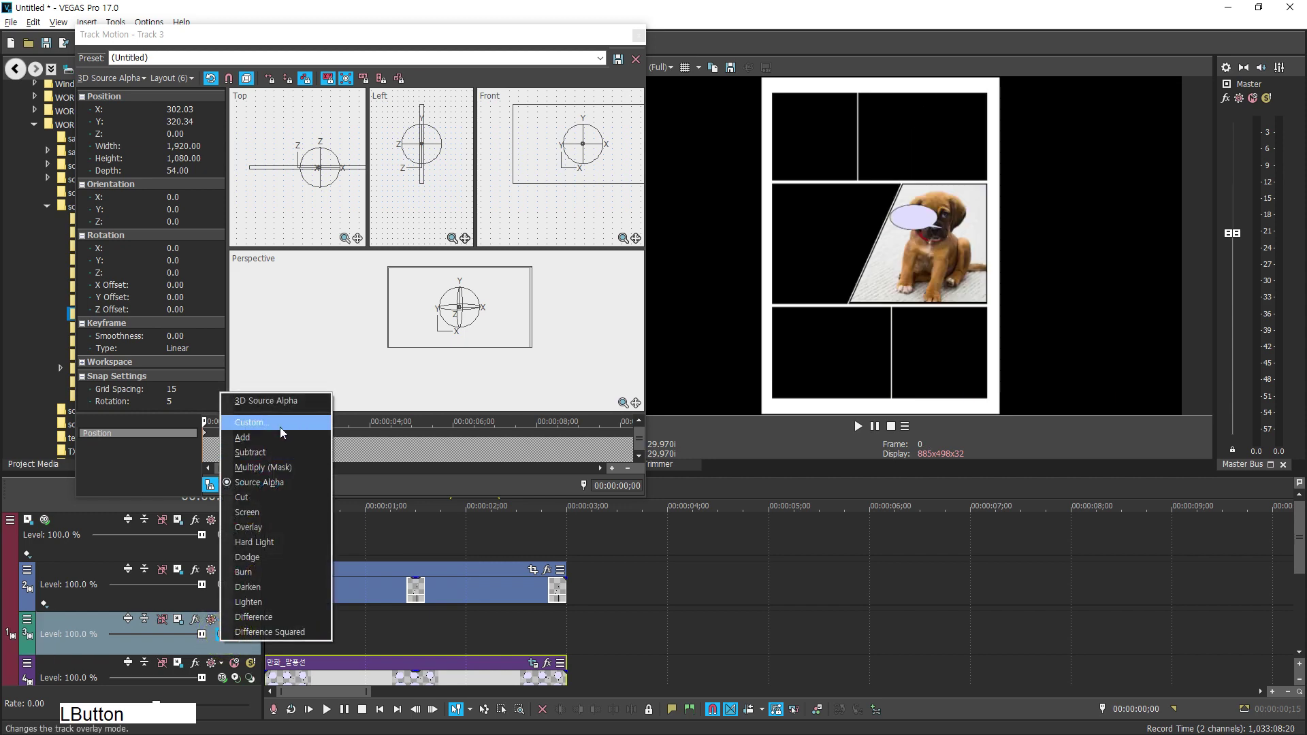
click(288, 405)
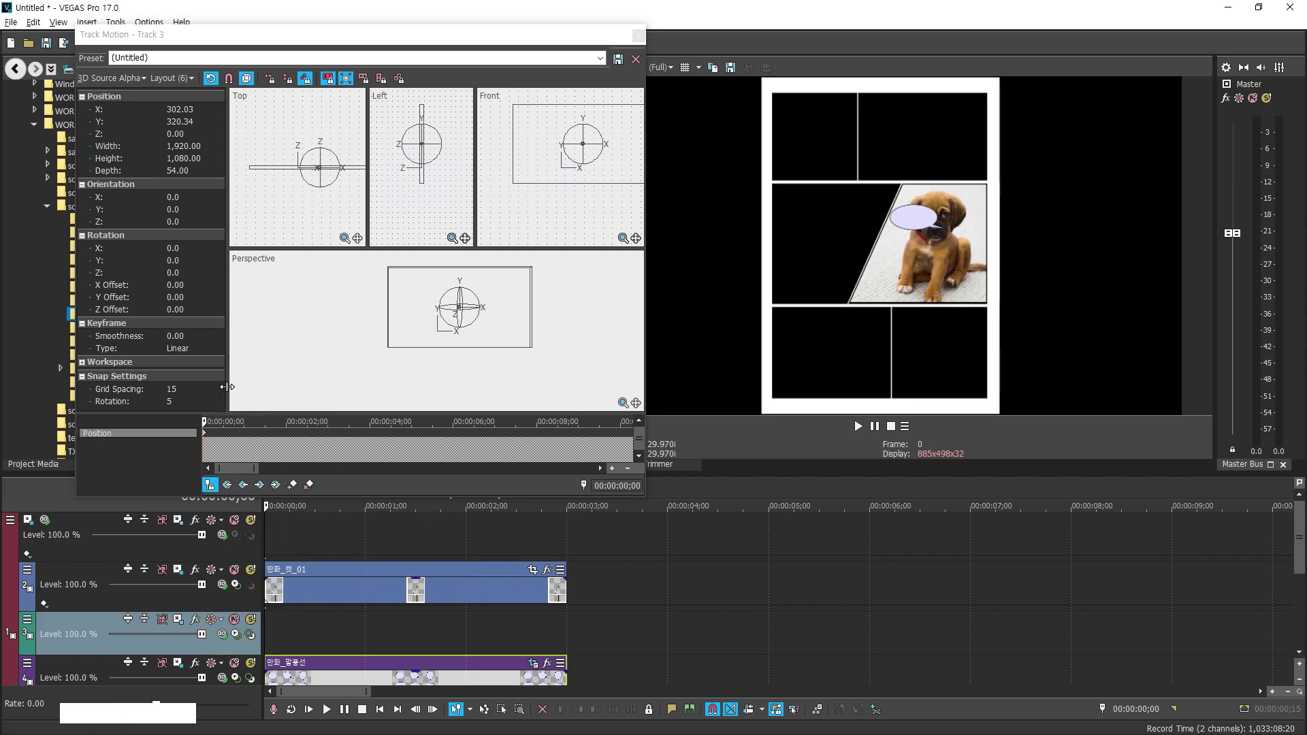
click(636, 34)
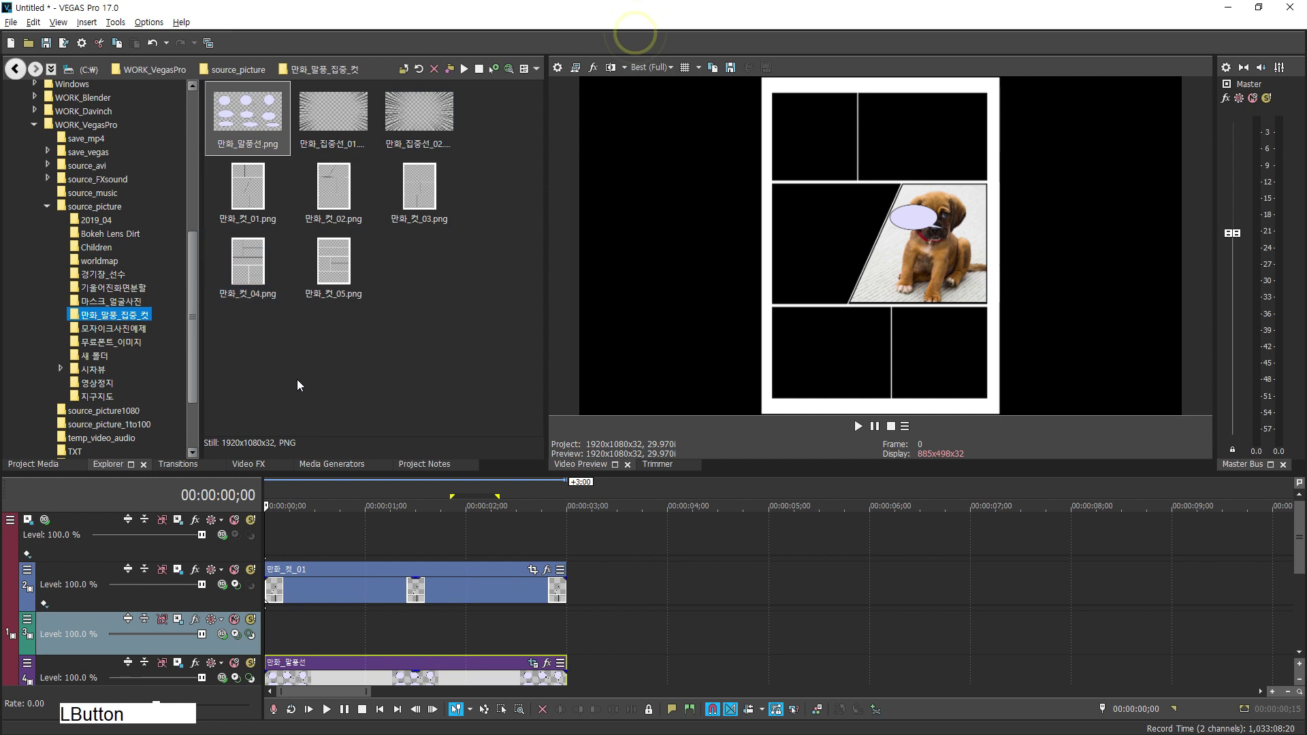
Add the ProType Titler 나눔고딕 preset at the start of track 3 and shrink its text to a scale of about 2.92
click(326, 463)
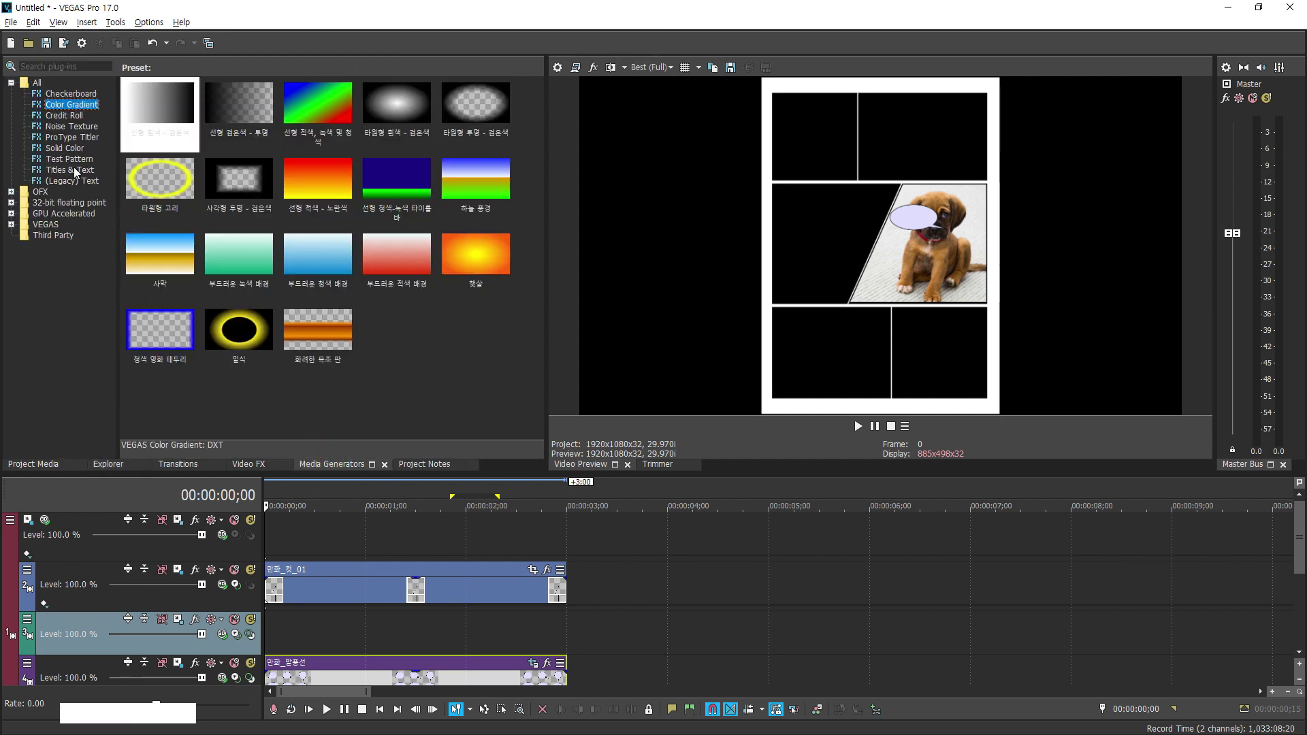
click(72, 137)
drag(465, 109, 340, 630)
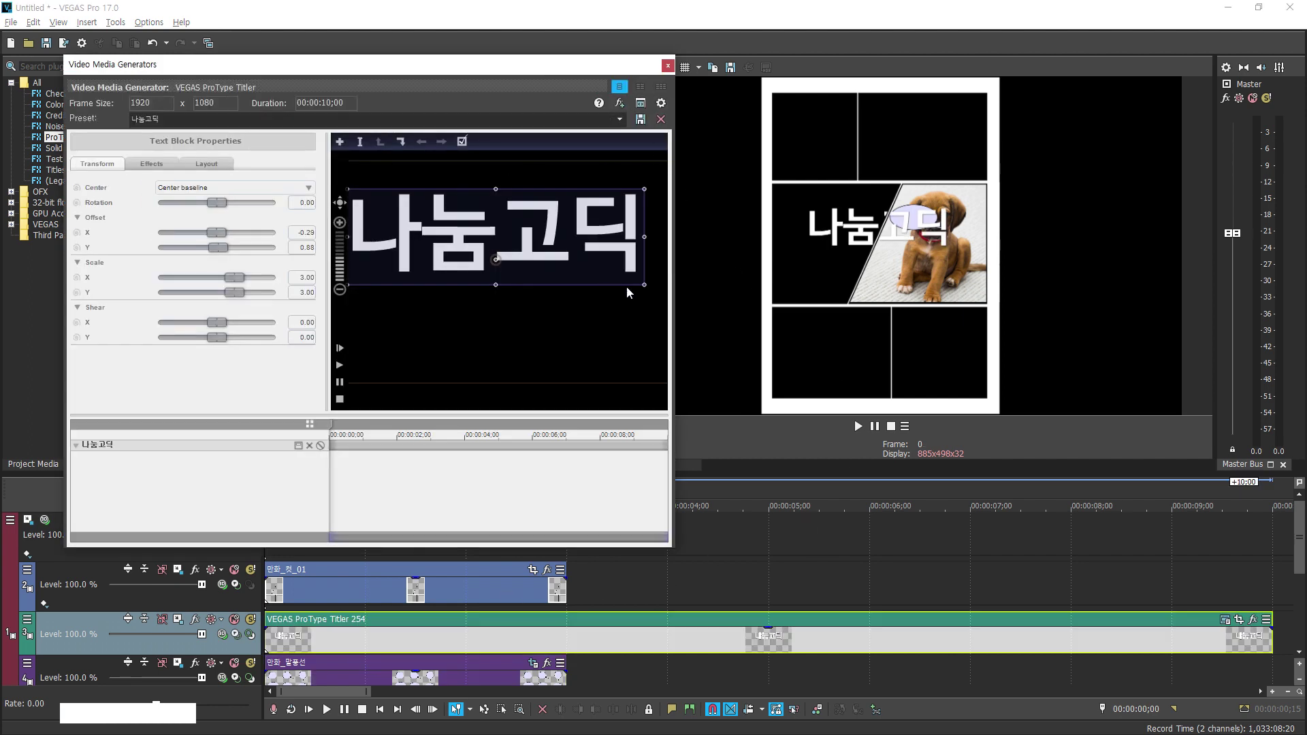
drag(644, 289, 635, 282)
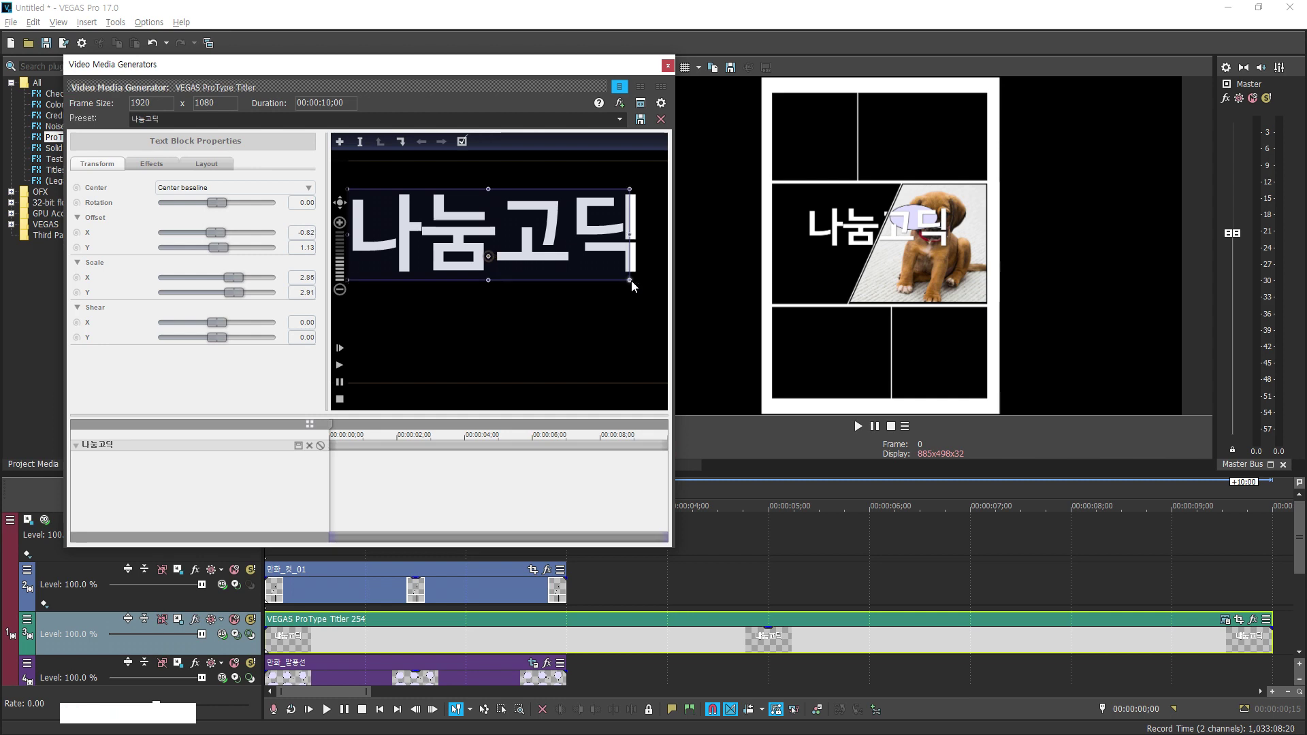
click(667, 65)
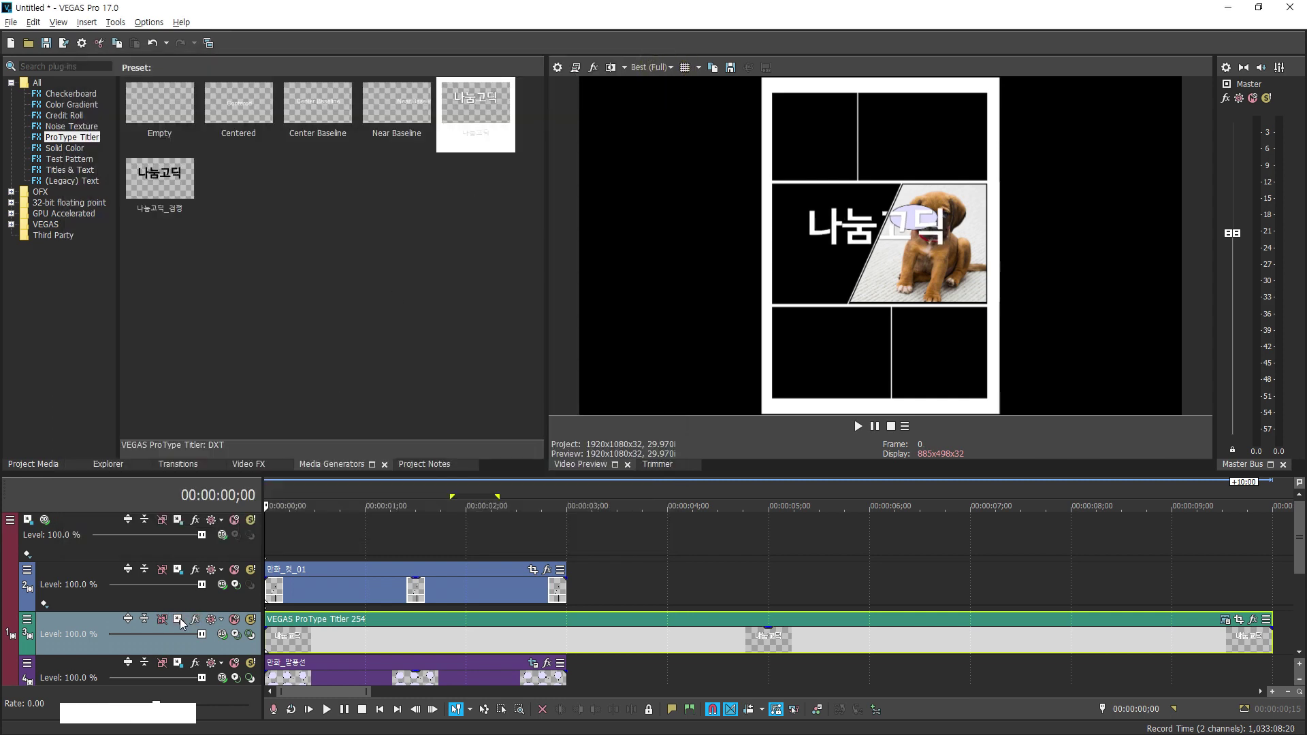
Move the title track in 3D to about X 366, Y 73, over the puppy panel
click(178, 619)
drag(481, 332, 499, 328)
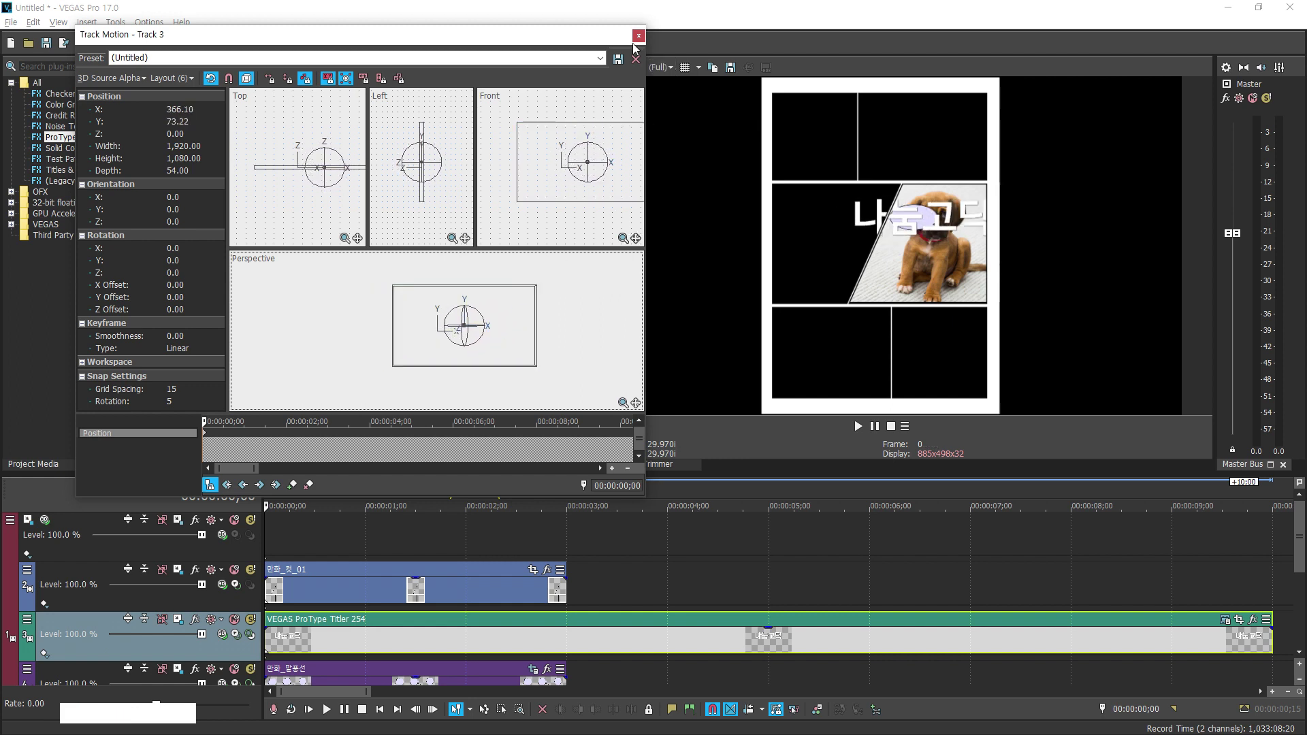
click(638, 36)
Scale the title text down to about 0.99 and offset it to about X -1.90, Y 2.56 so it fits inside the balloon
click(1229, 622)
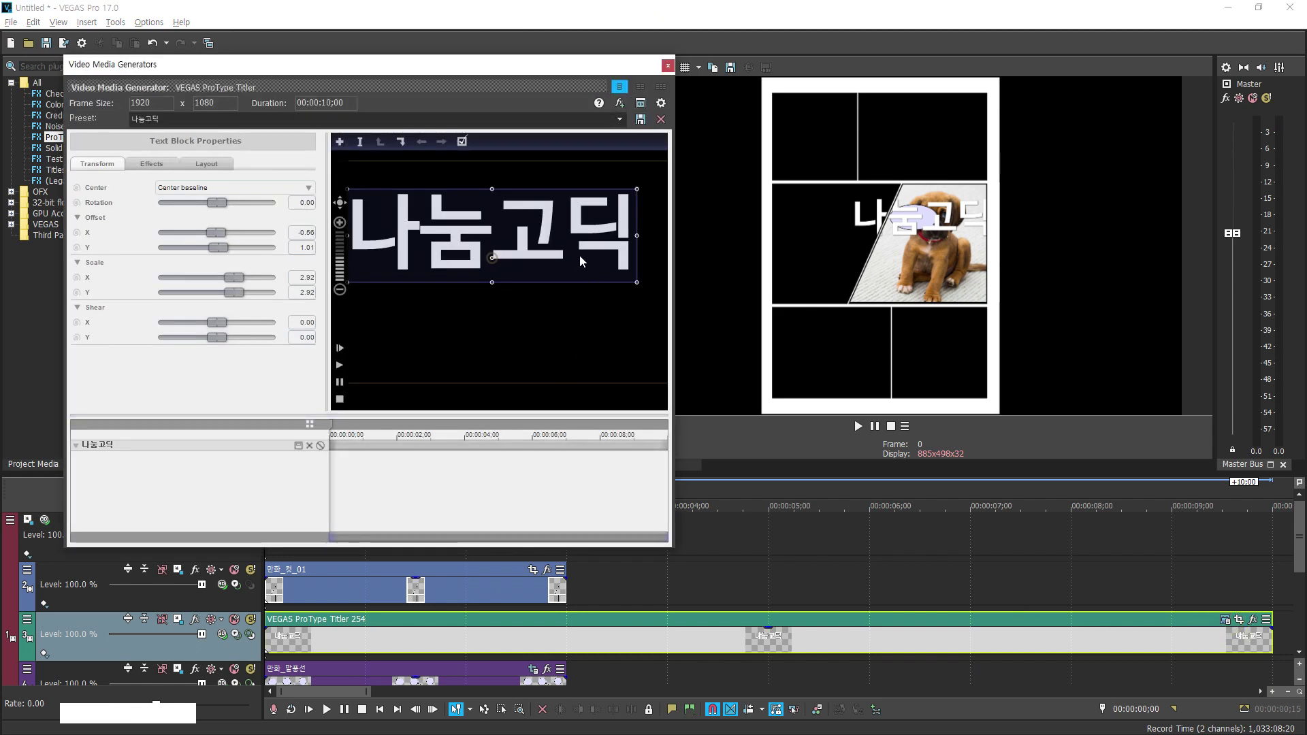
scroll(577, 257, down, 2)
drag(620, 280, 511, 246)
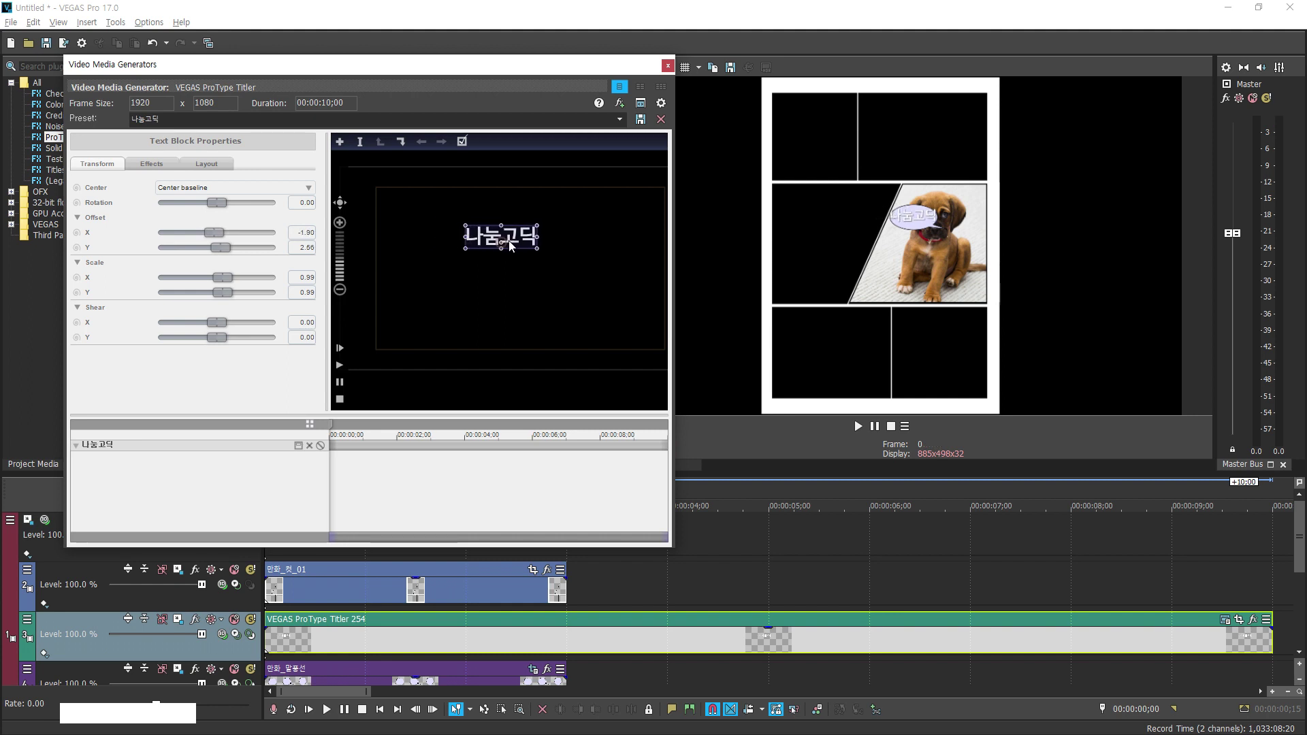
Select the whole title text and set its fill colour to black with red, green and blue at 0
double_click(526, 234)
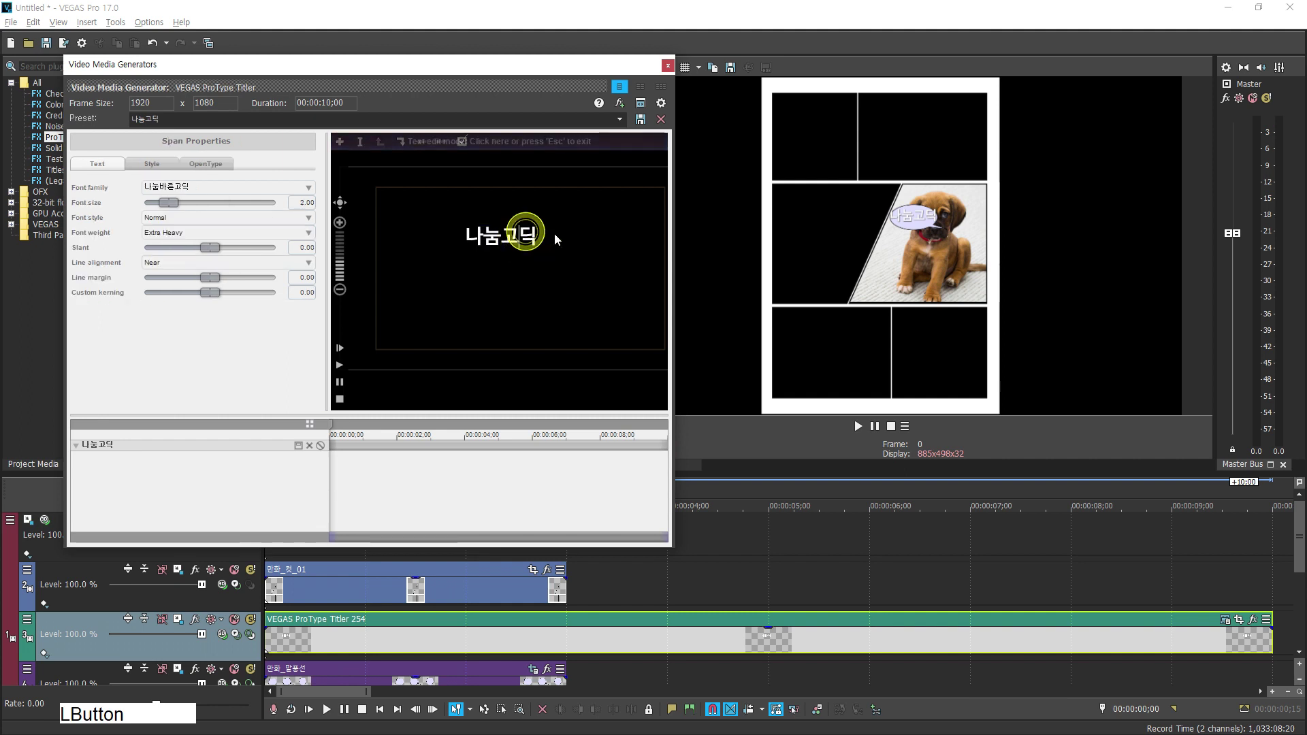
double_click(554, 237)
click(153, 164)
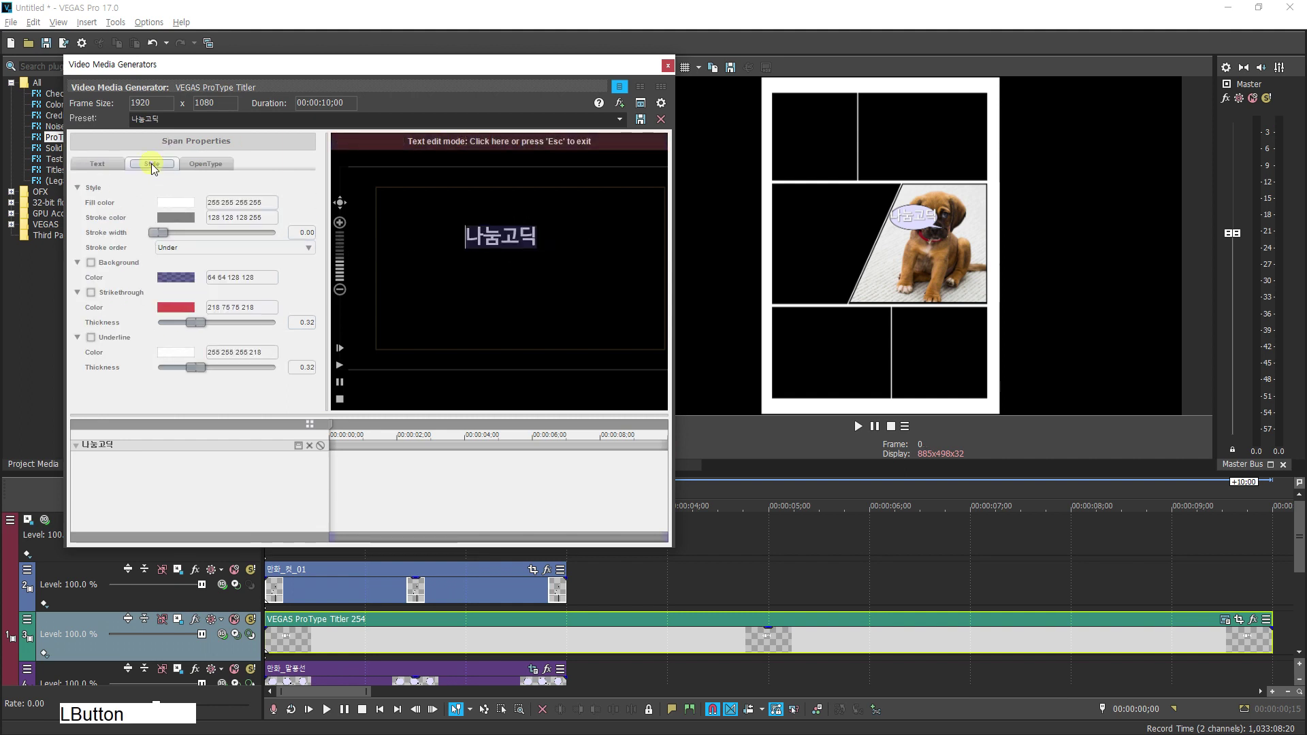
click(176, 202)
drag(393, 250, 293, 257)
drag(390, 263, 271, 260)
drag(395, 277, 180, 268)
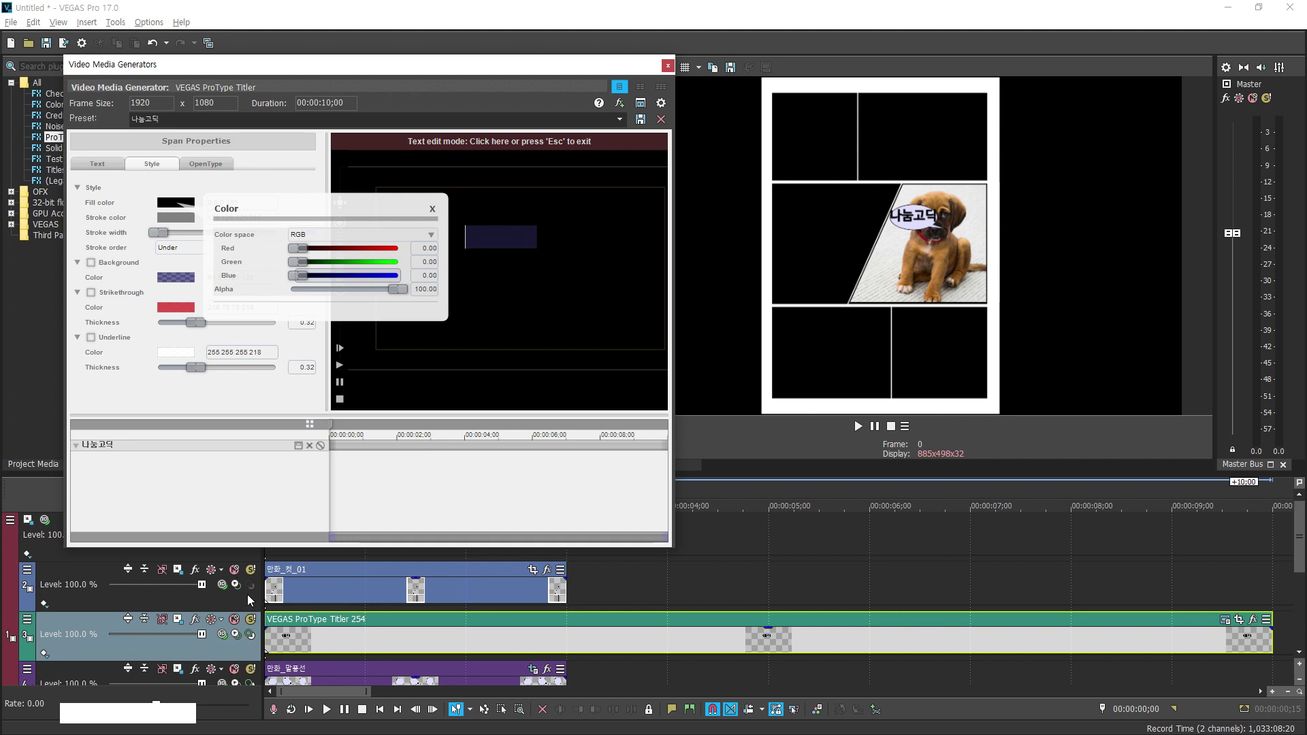
click(505, 243)
key(Escape)
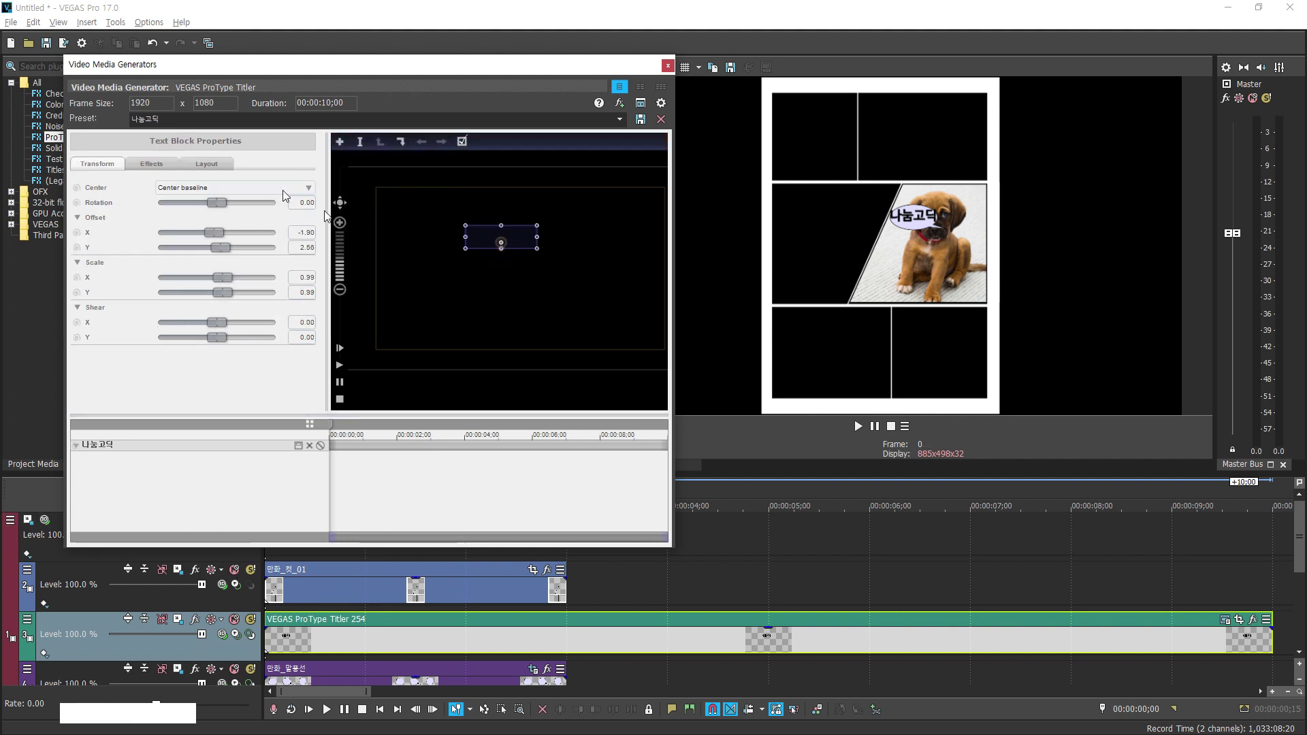
Animate the title's character selection from empty at the start to the full text at 2 seconds, with Fade selection off
click(207, 164)
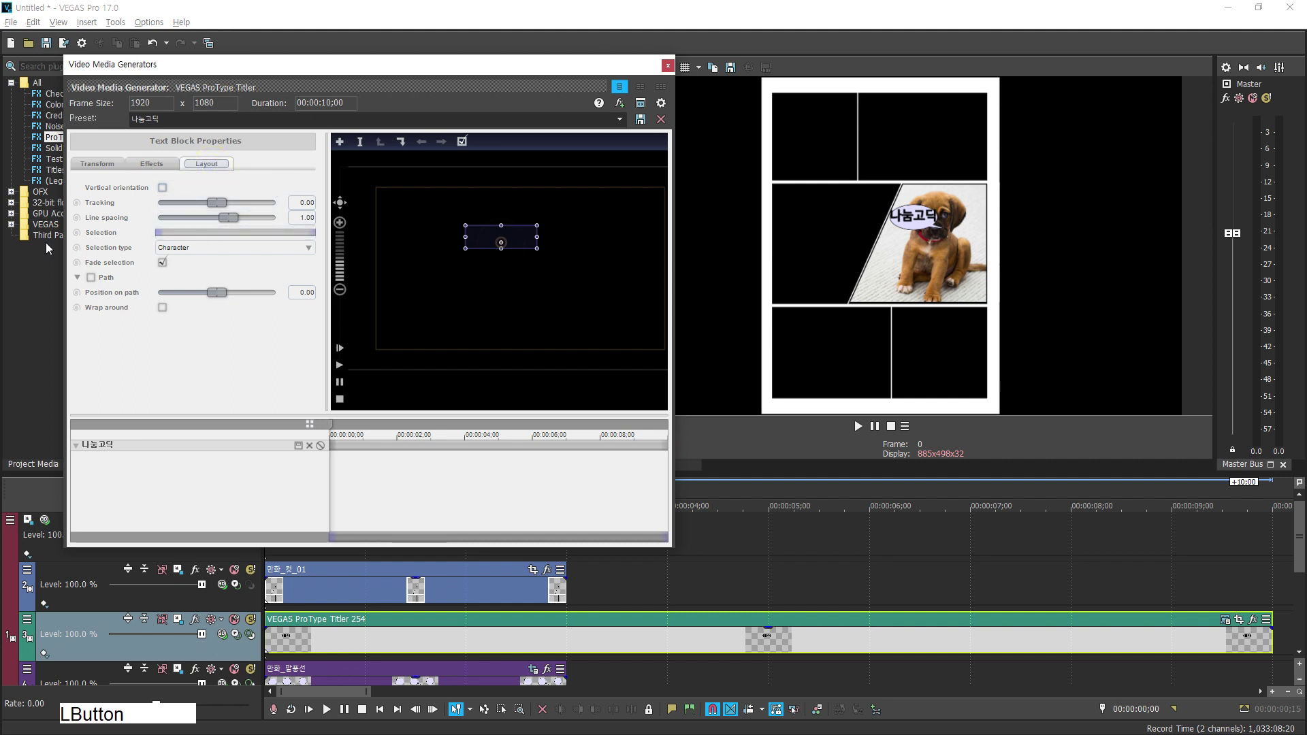
click(76, 232)
click(162, 262)
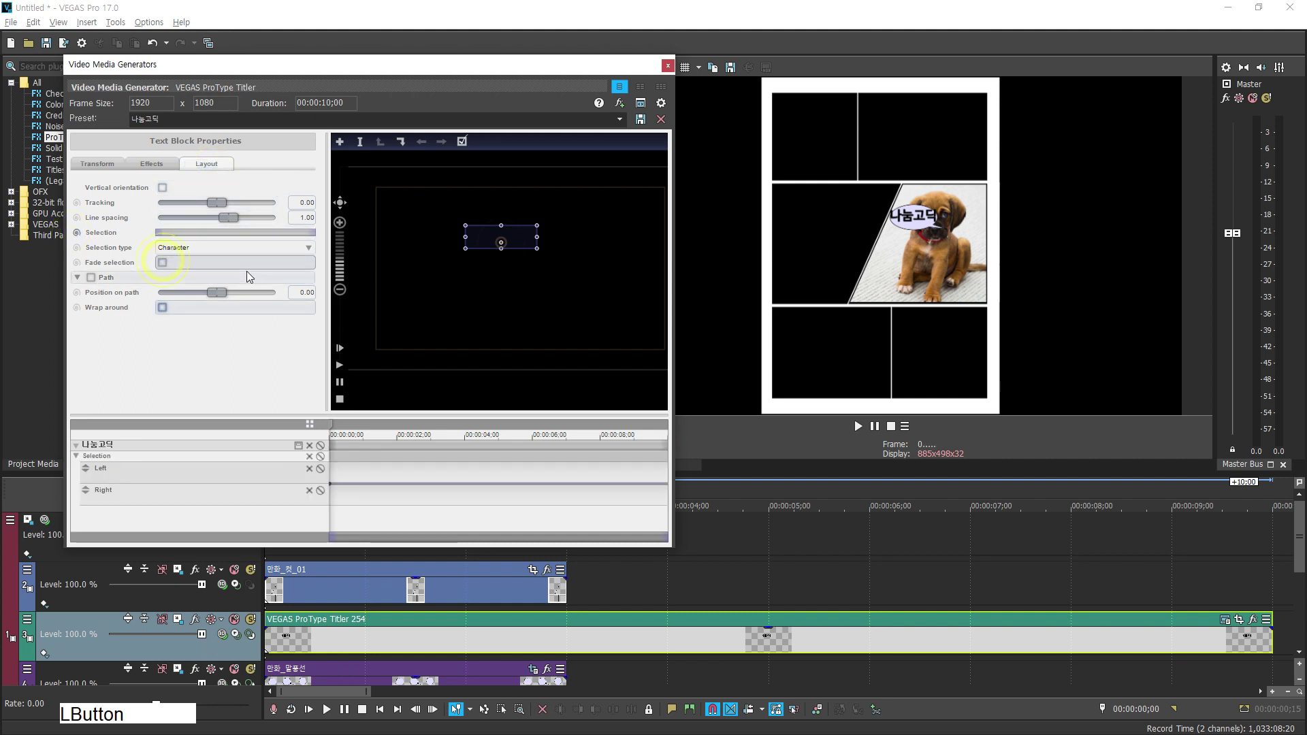
drag(316, 238, 77, 232)
drag(330, 425, 399, 425)
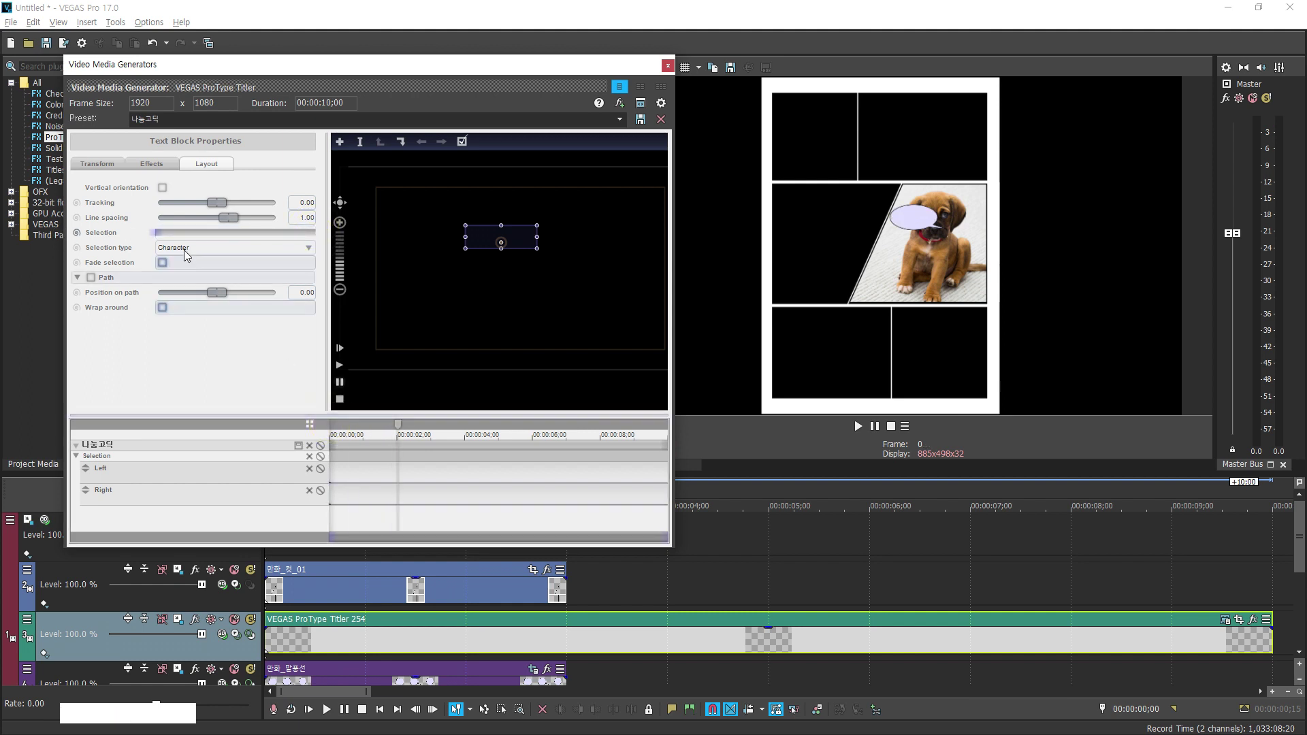
drag(158, 232, 257, 239)
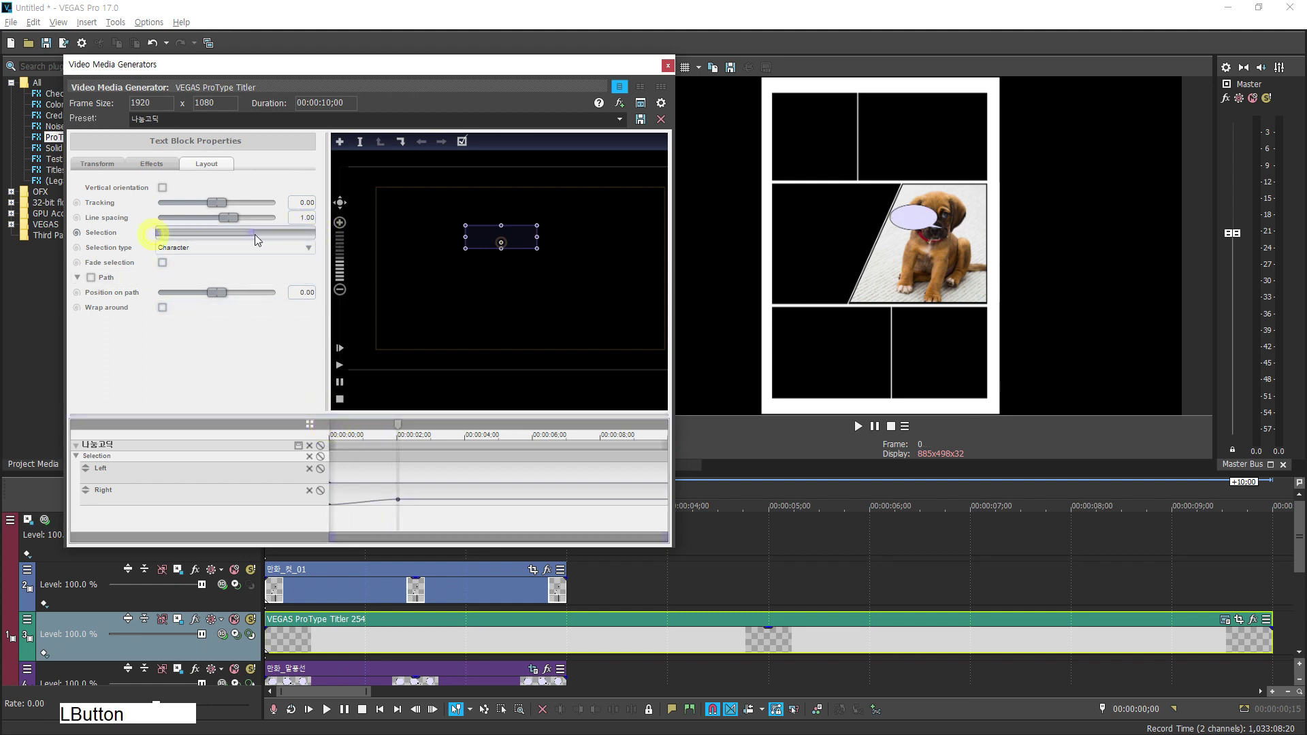
click(667, 65)
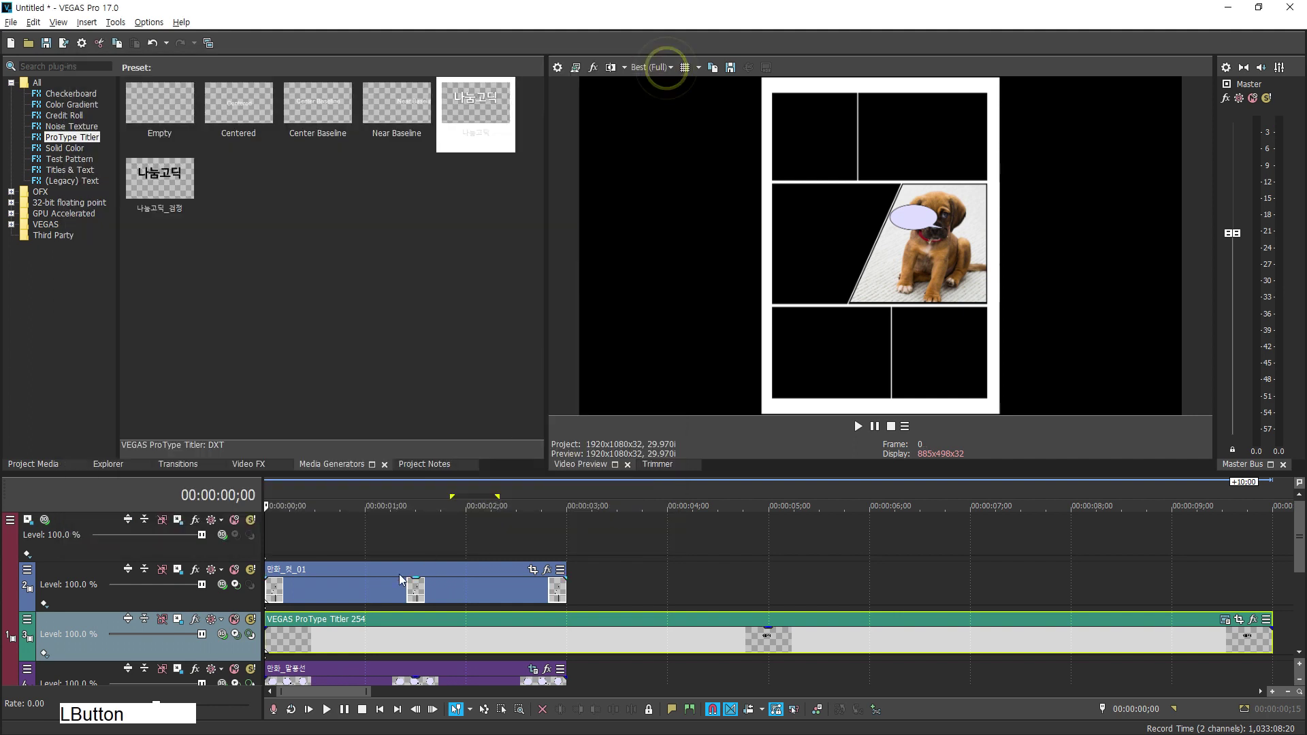
Play the page from the start to check the character-by-character text in the balloon
click(274, 538)
key(space)
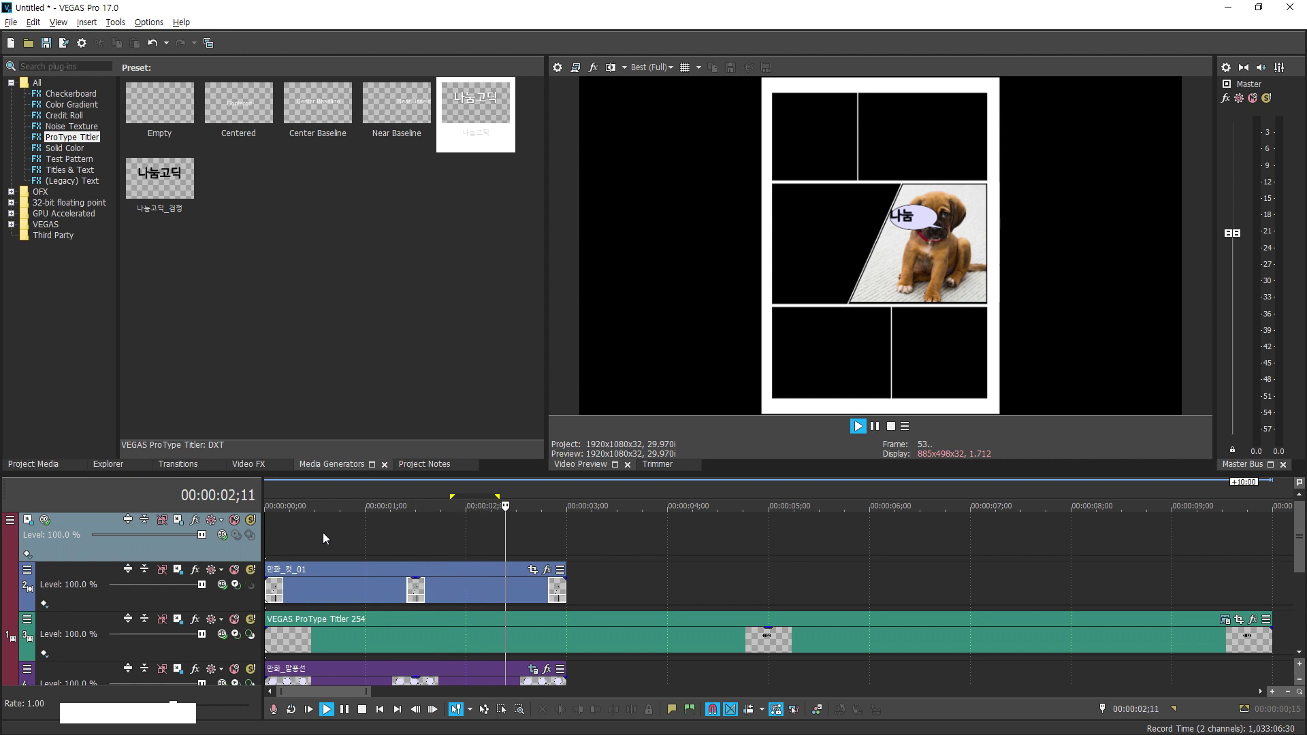
key(space)
scroll(465, 529, down, 3)
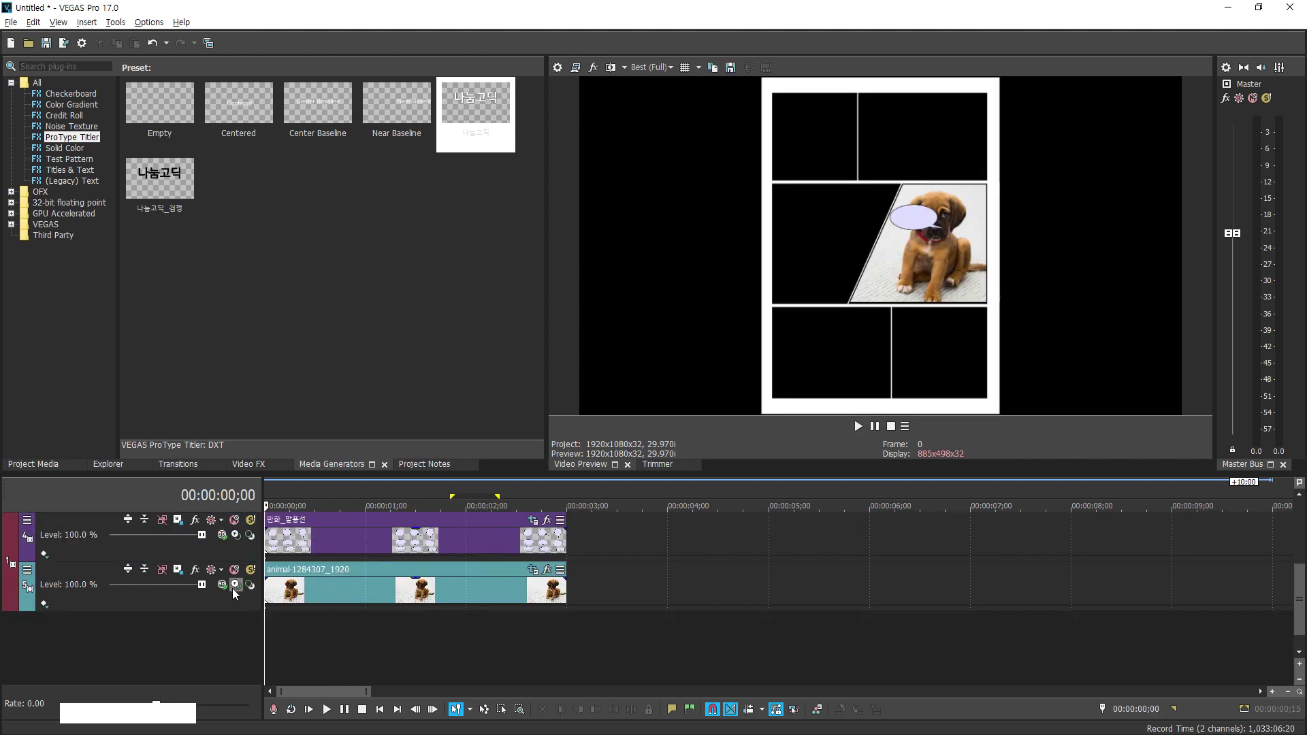
scroll(455, 606, up, 3)
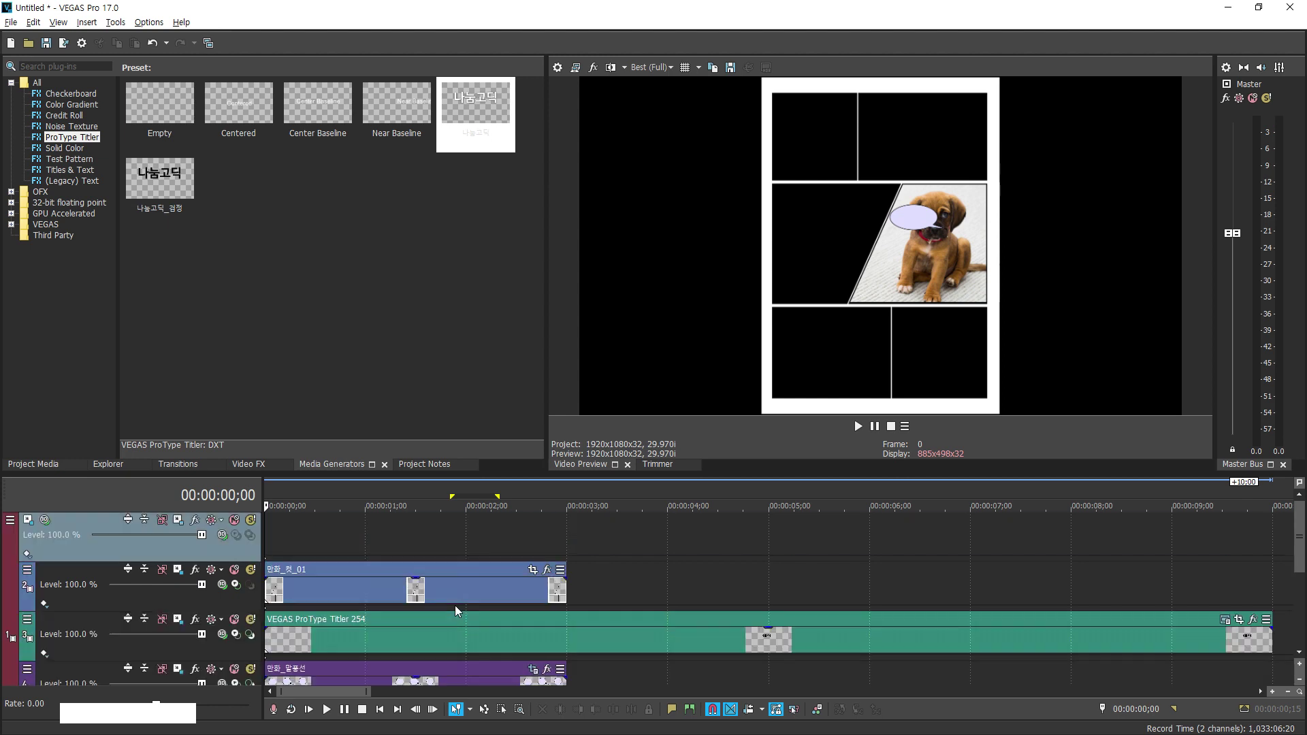
click(269, 538)
click(284, 529)
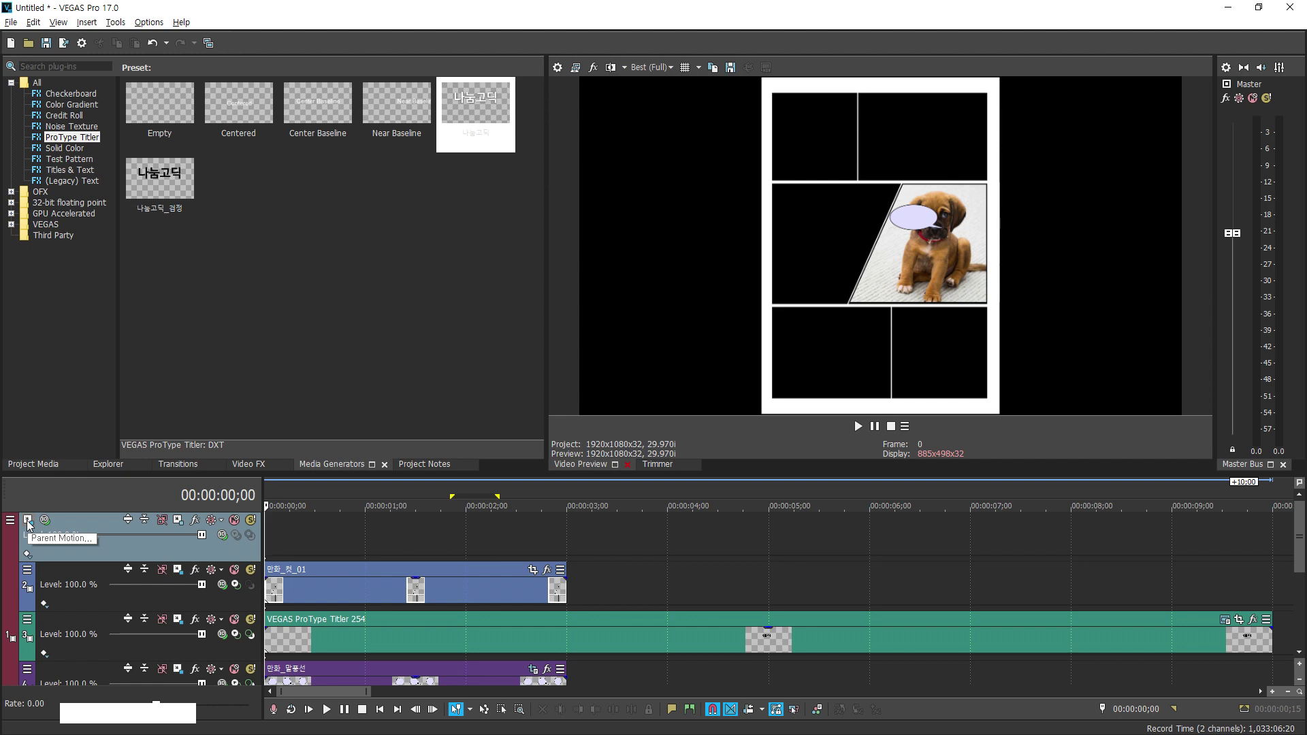
At 00:00:00;17, restore track 1's parent motion box to its full 1,080 size so the page zooms in
click(321, 643)
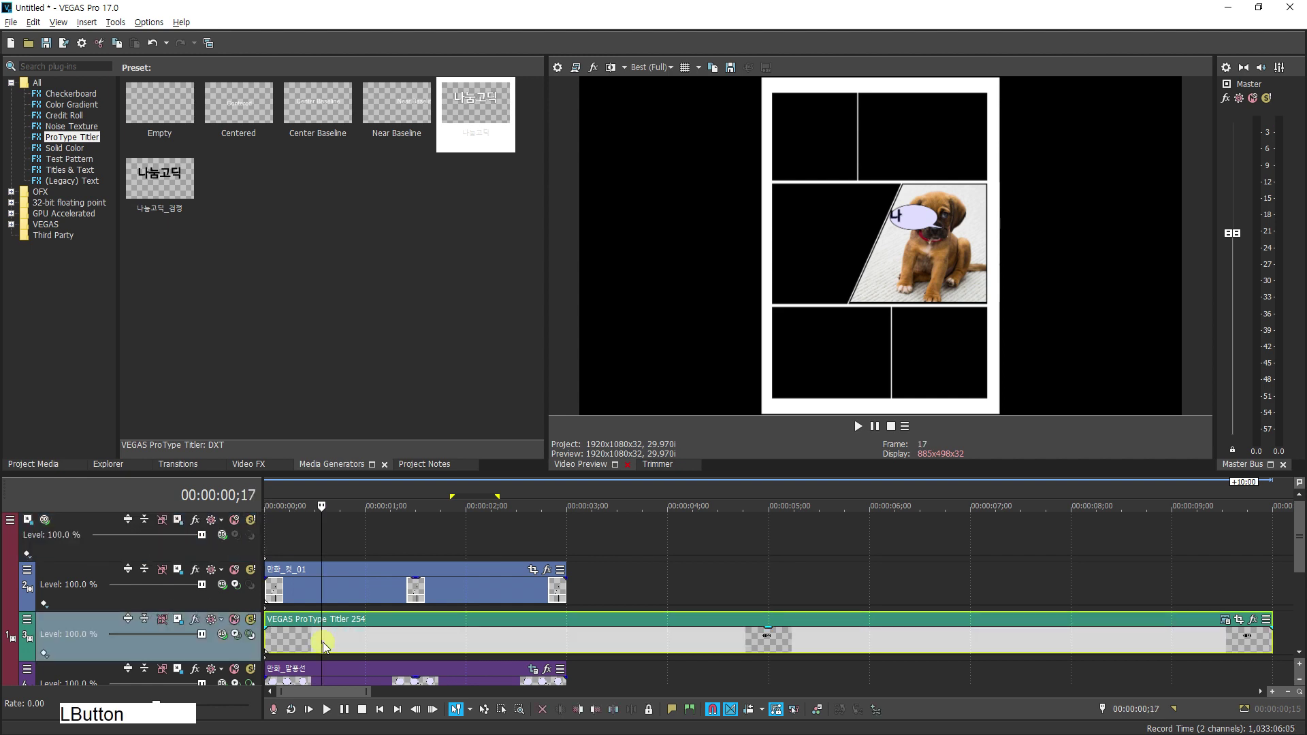
click(191, 648)
click(31, 520)
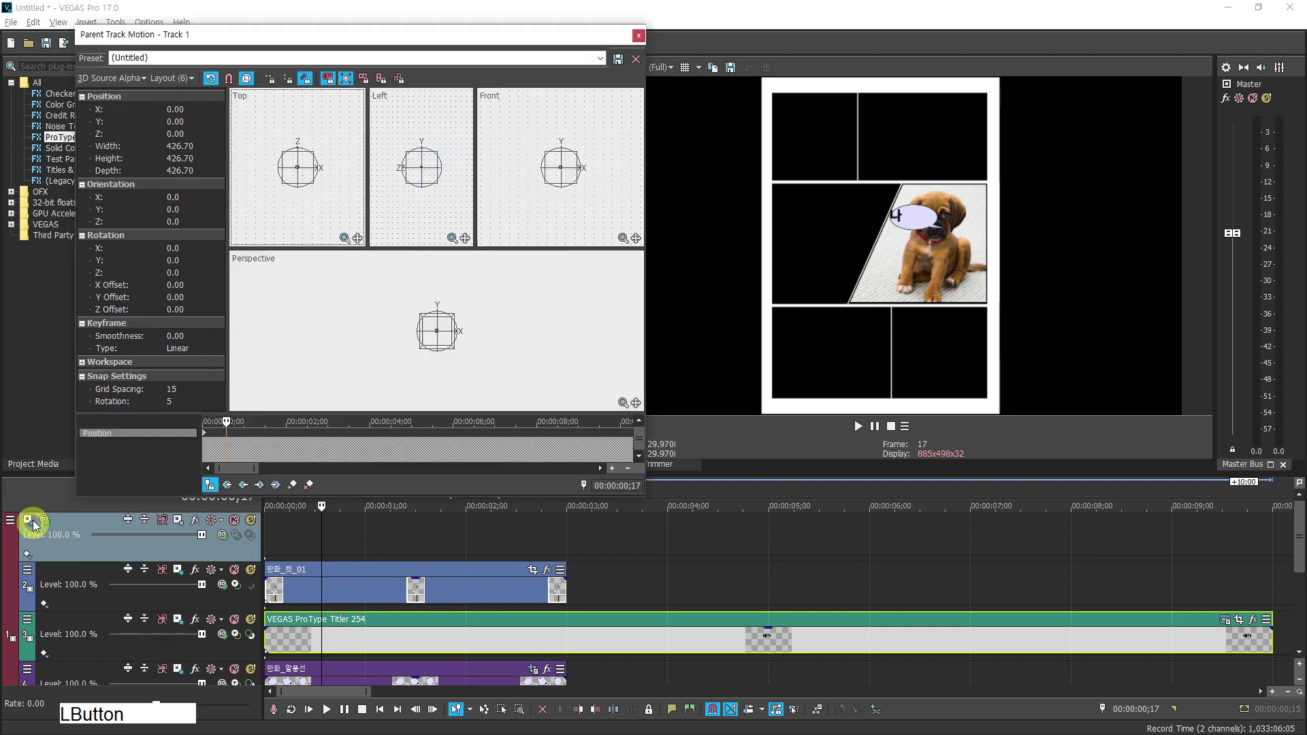
right_click(437, 338)
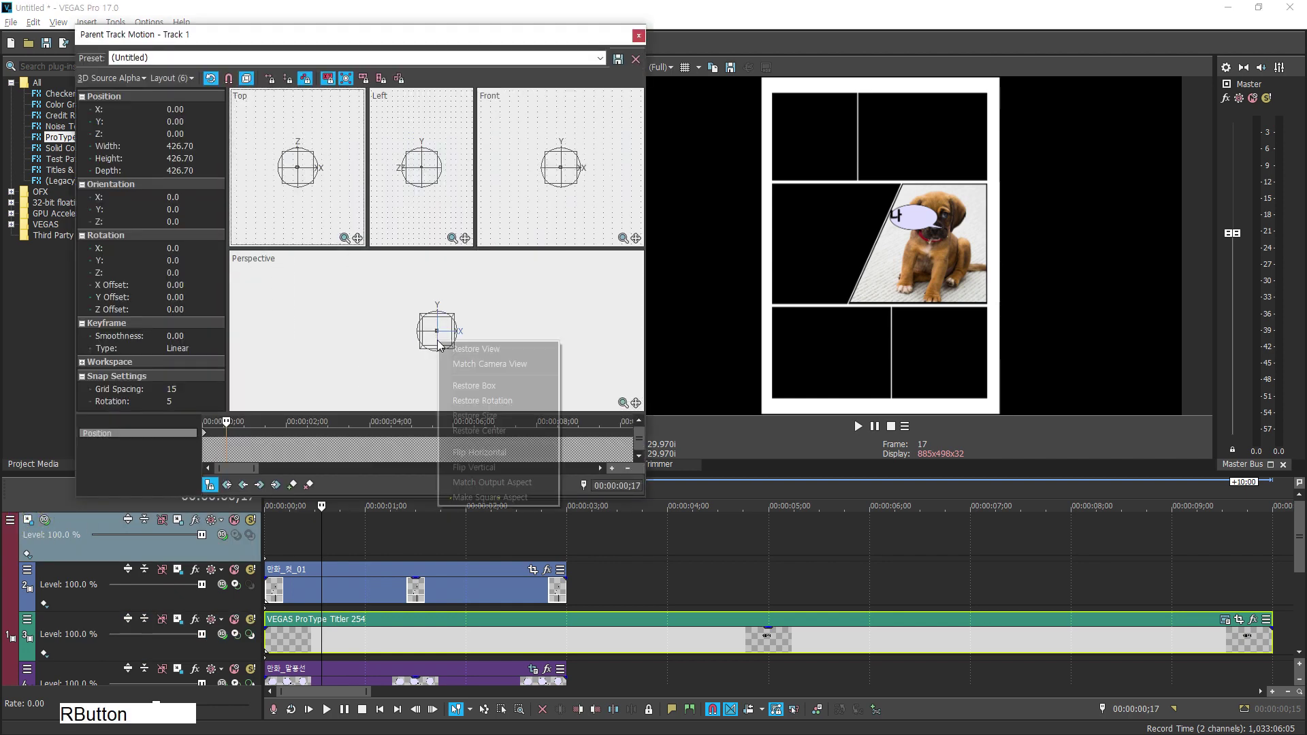
click(475, 383)
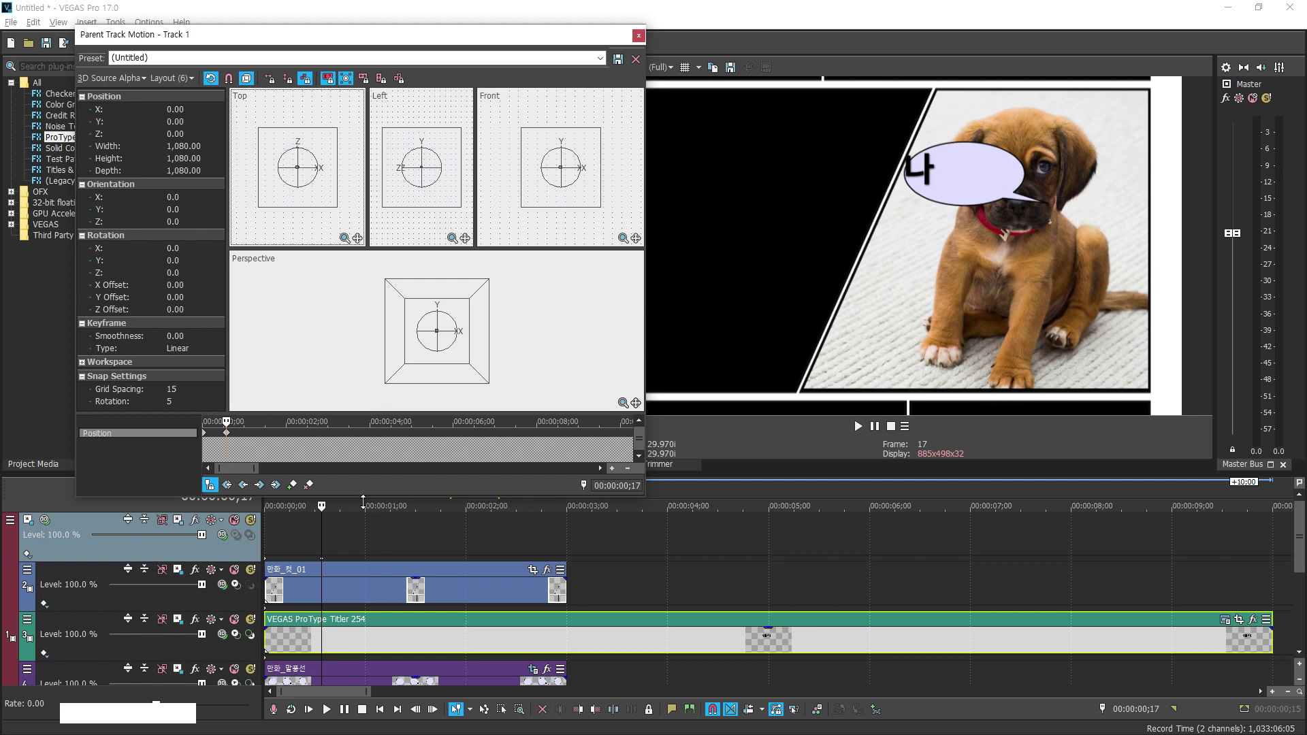
Shift the parent motion's zoom-in keyframe to about 00:00:01;28, check the motion up to 00:00:03;26, and close the motion window
click(319, 536)
key(Home)
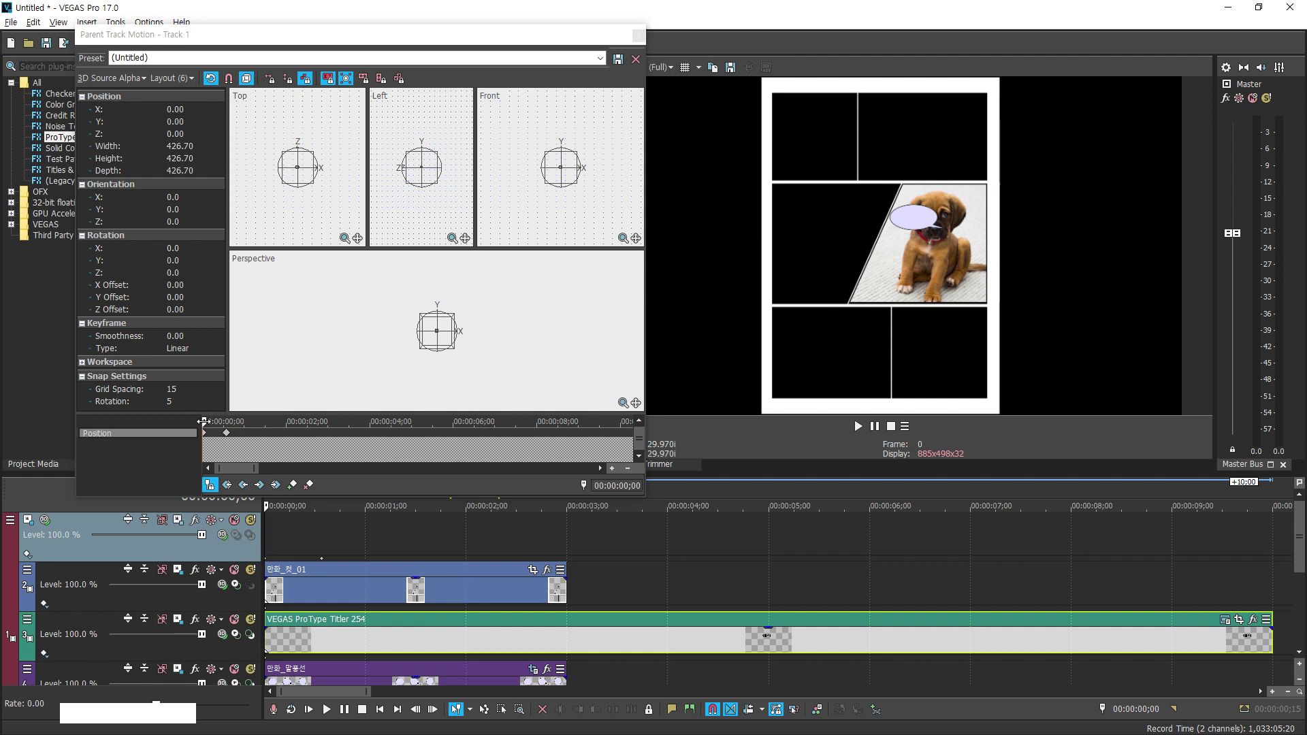
click(235, 419)
drag(237, 418, 283, 421)
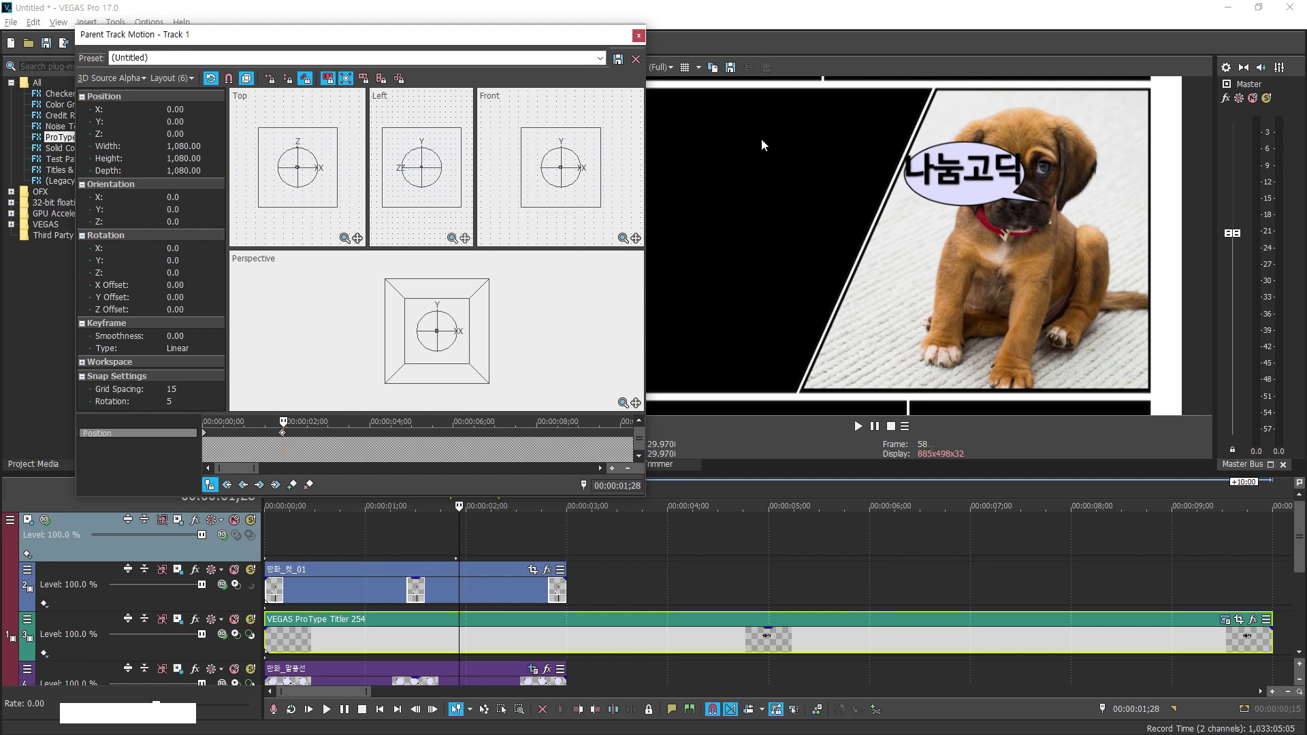
drag(283, 420, 363, 422)
click(638, 35)
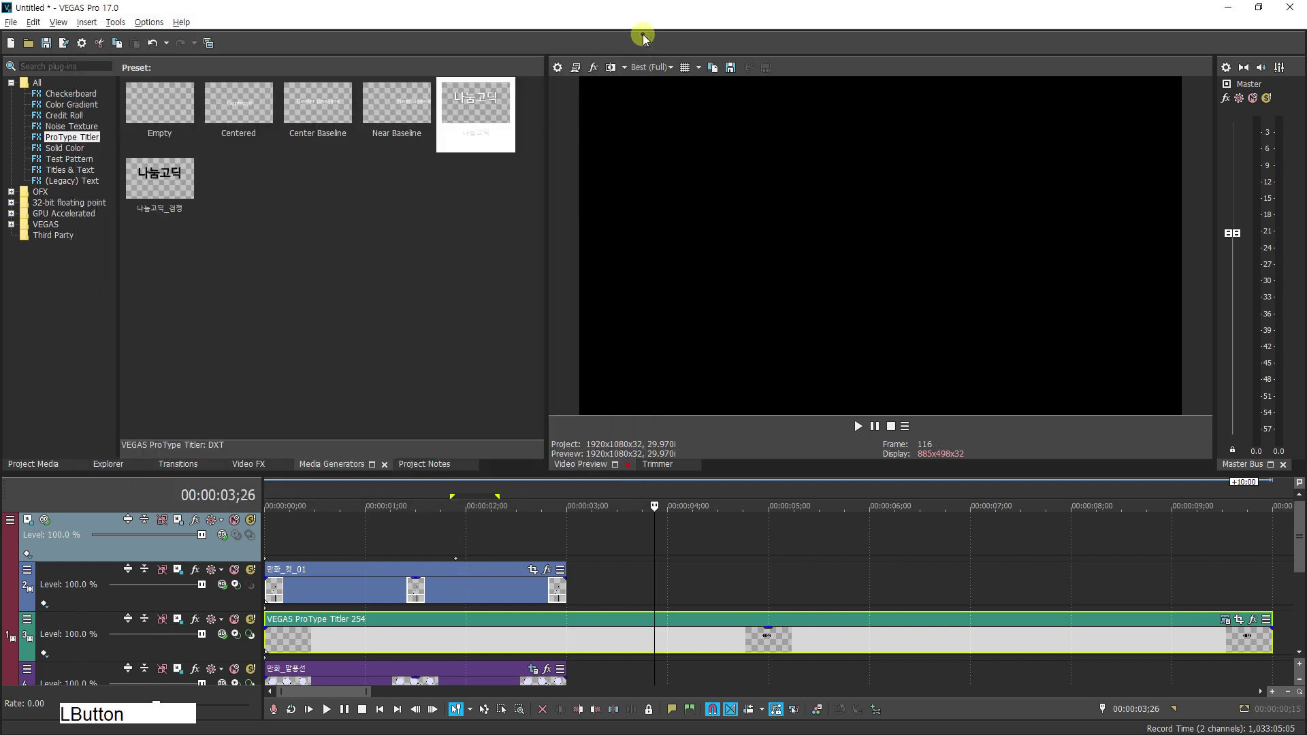